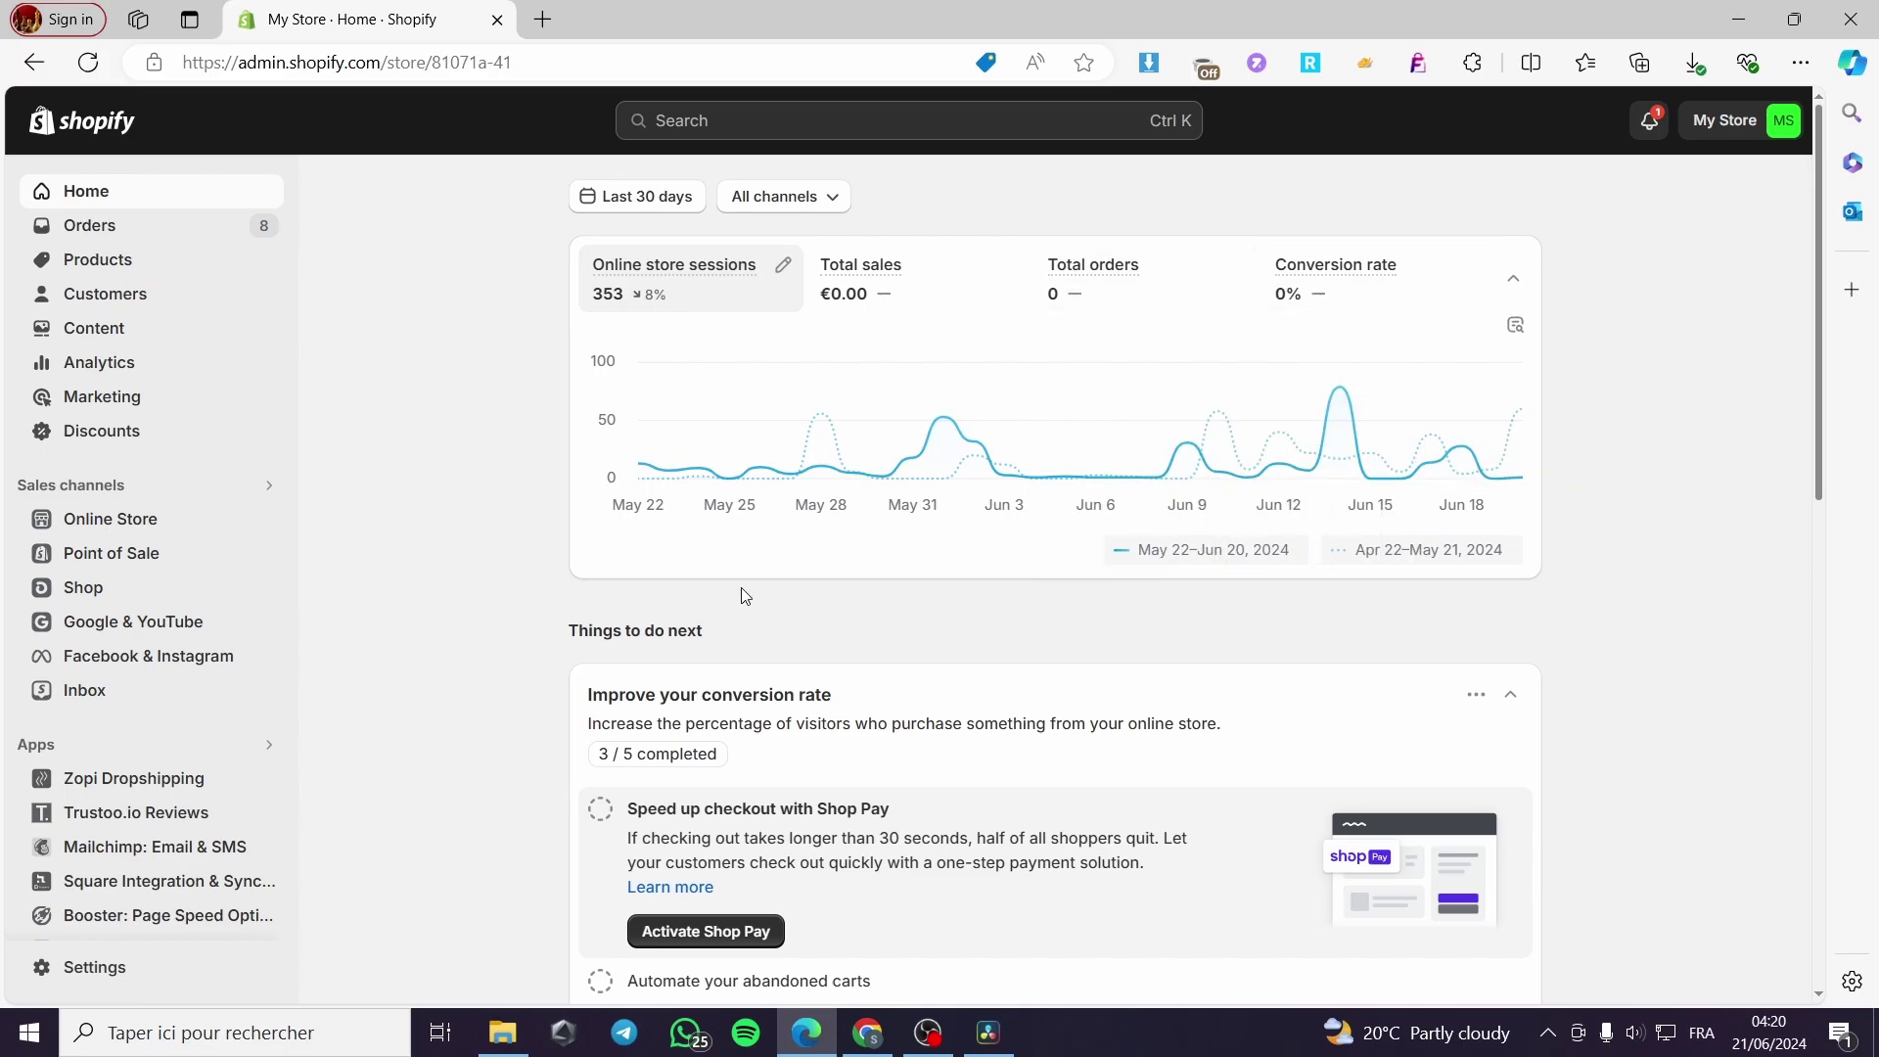
- Search 'buy button' from the admin search bar and open the Shopify App Store results
click(127, 272)
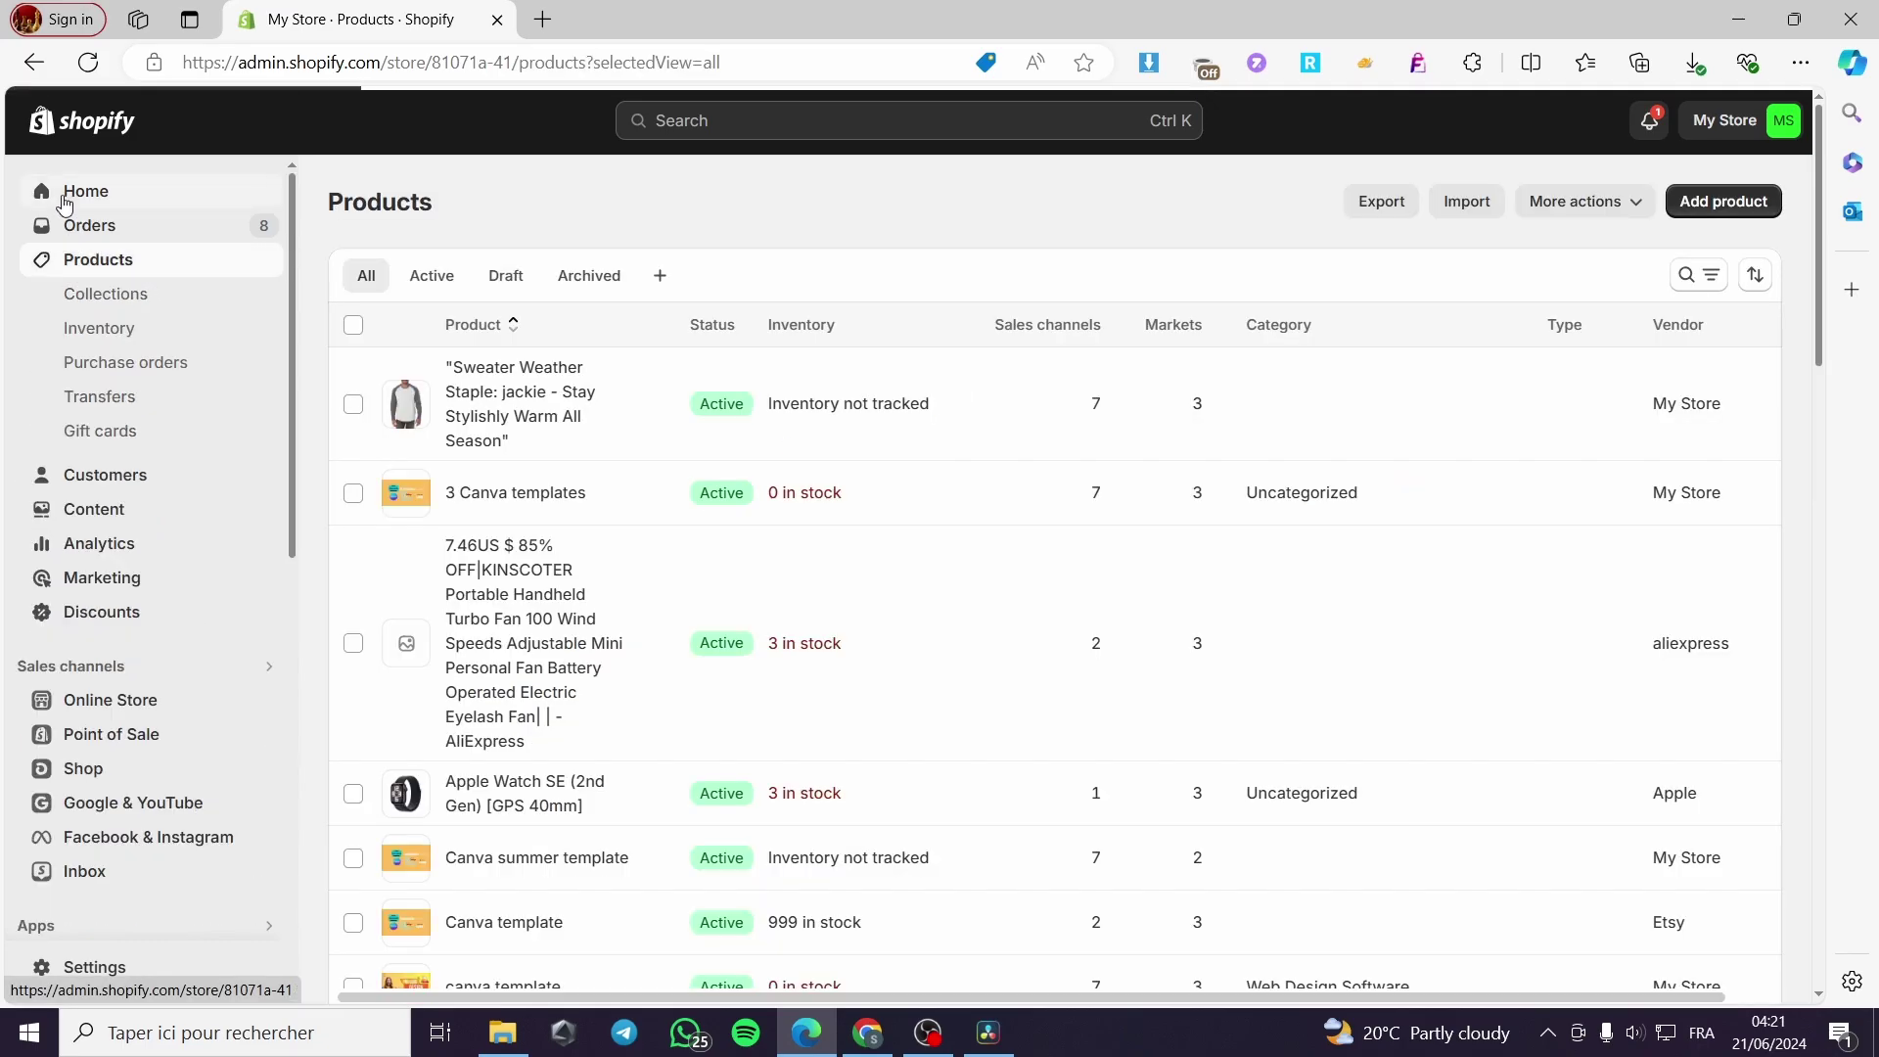
click(68, 192)
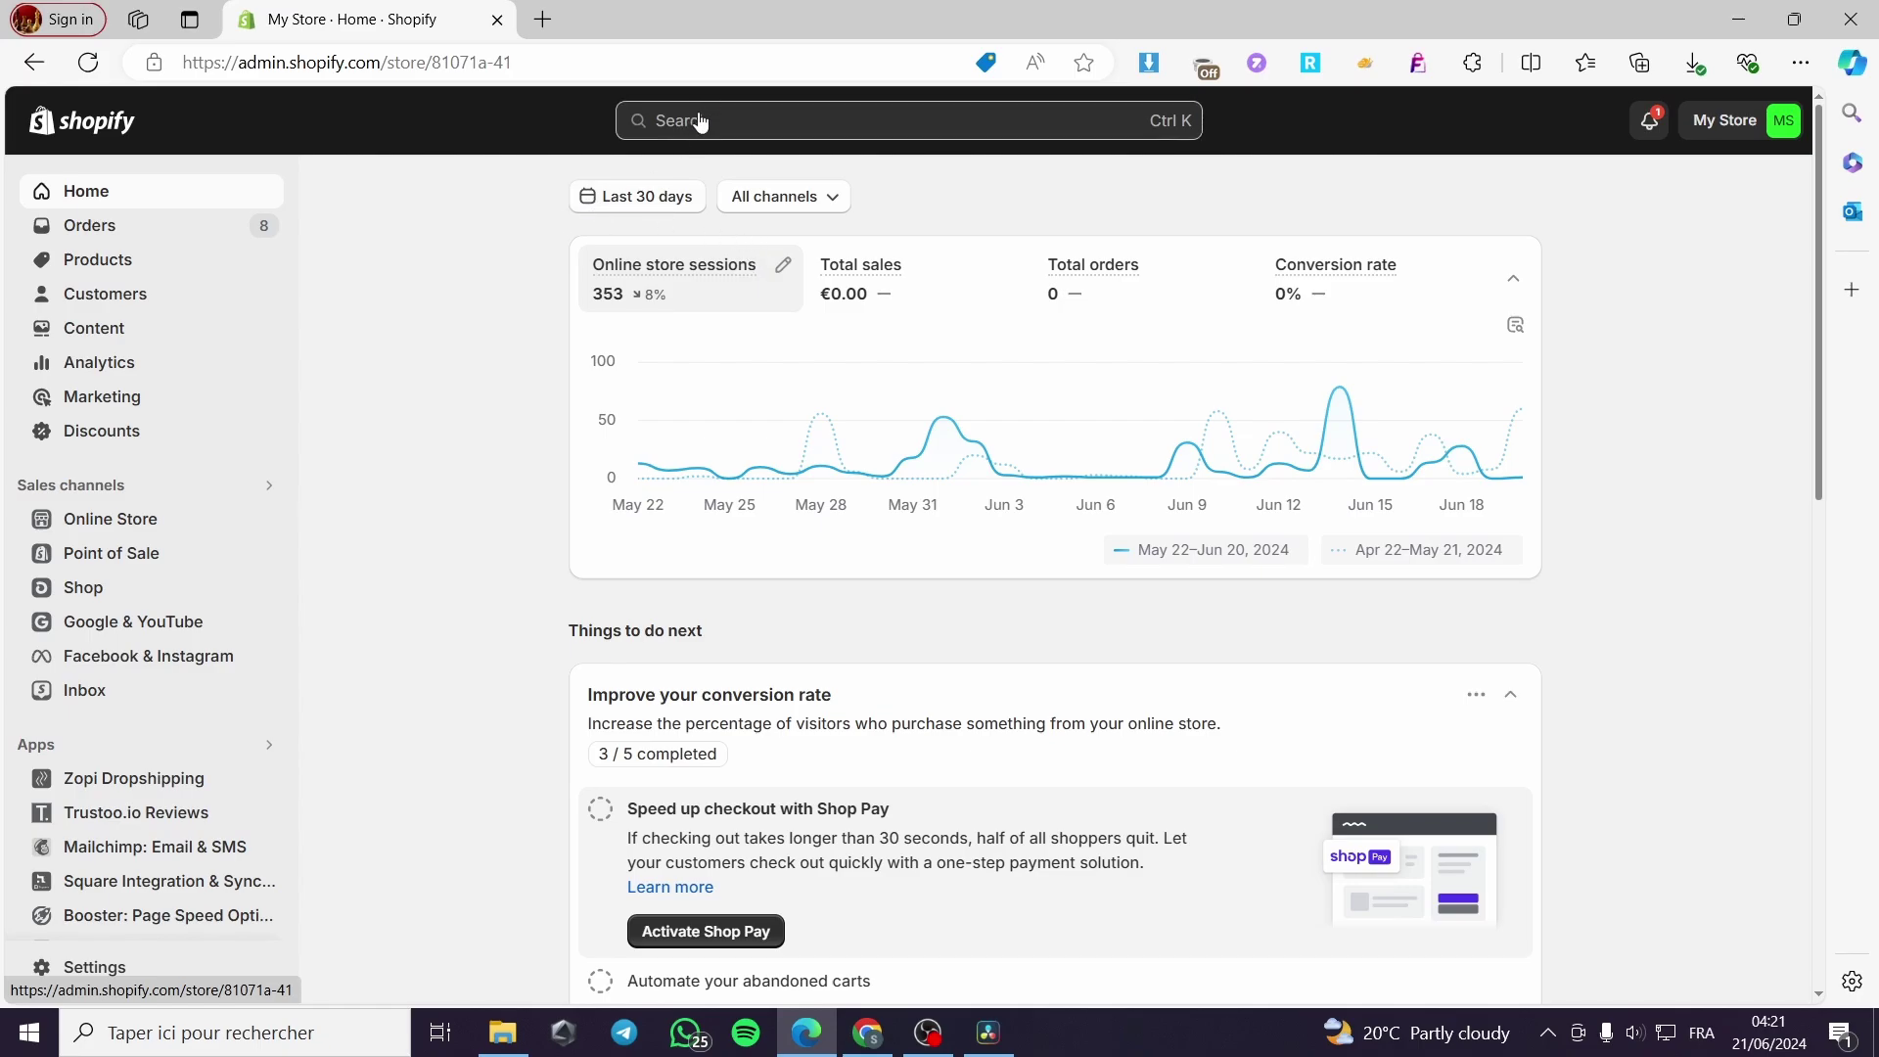
click(779, 132)
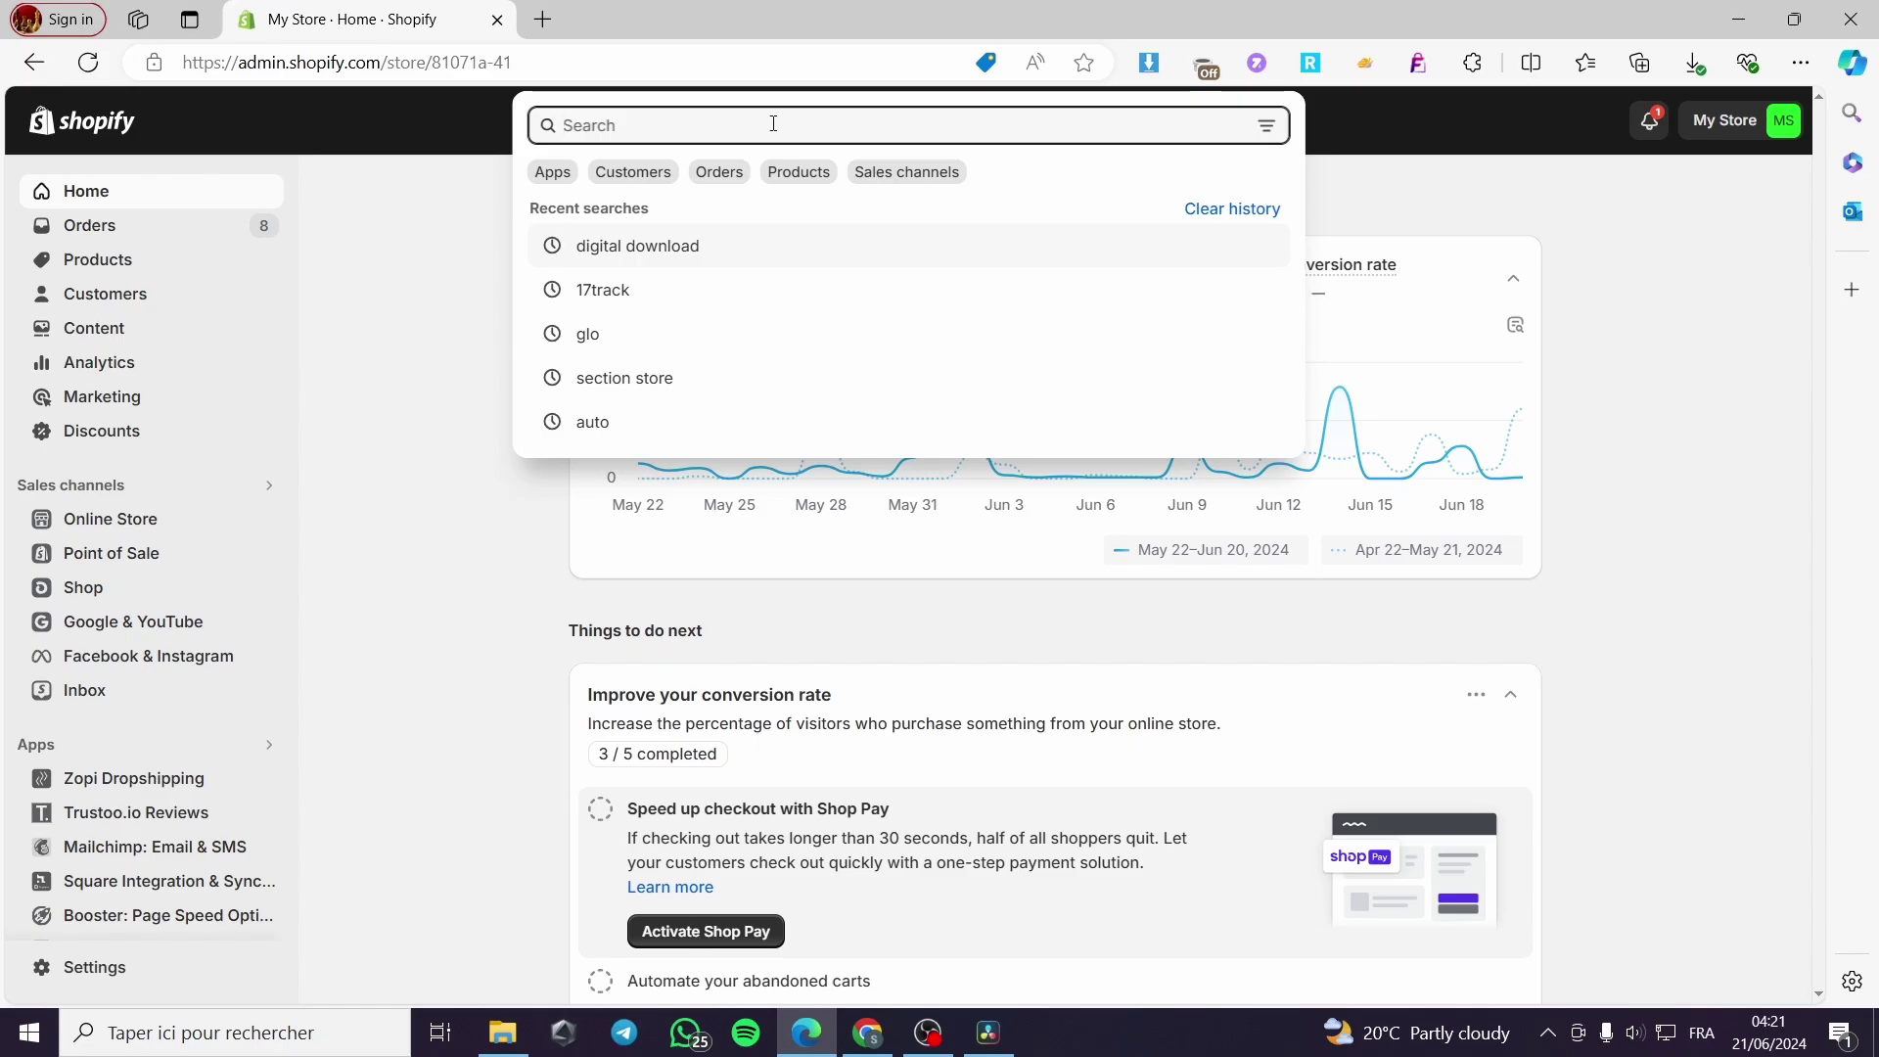
text(bu)
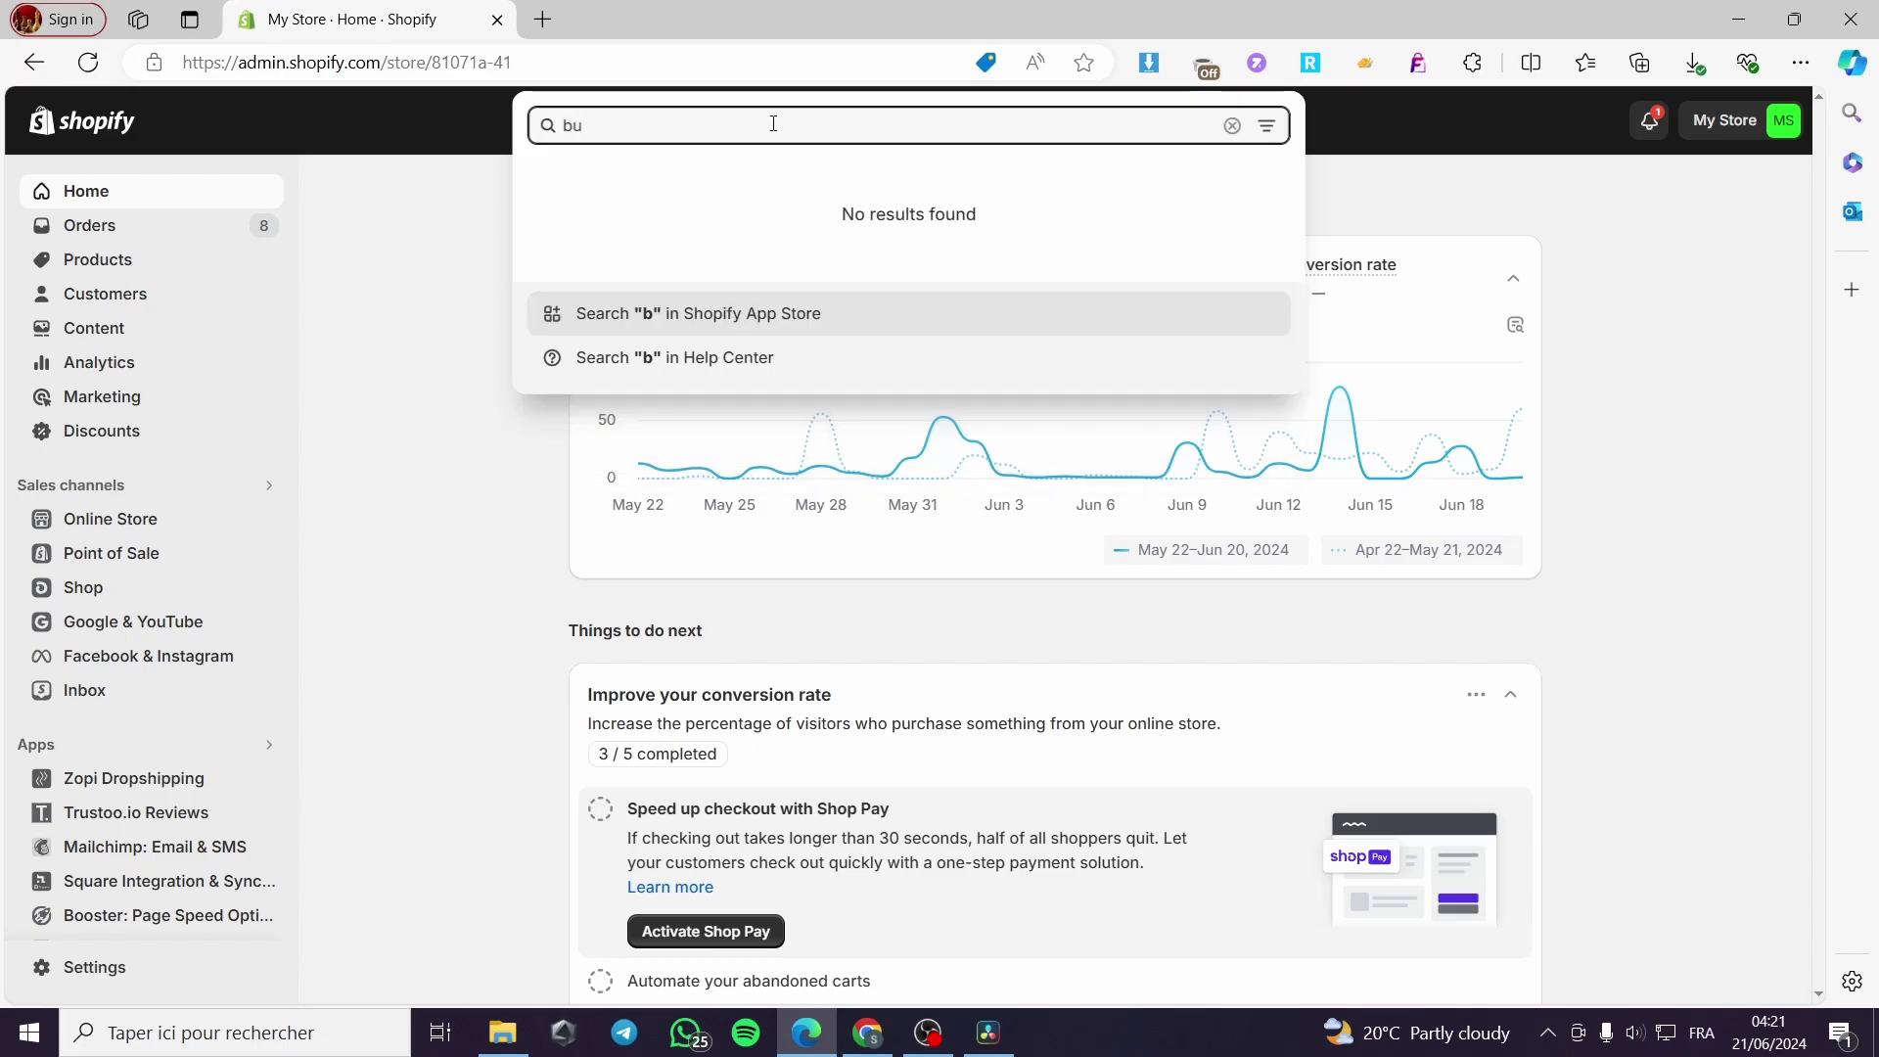
text(y button)
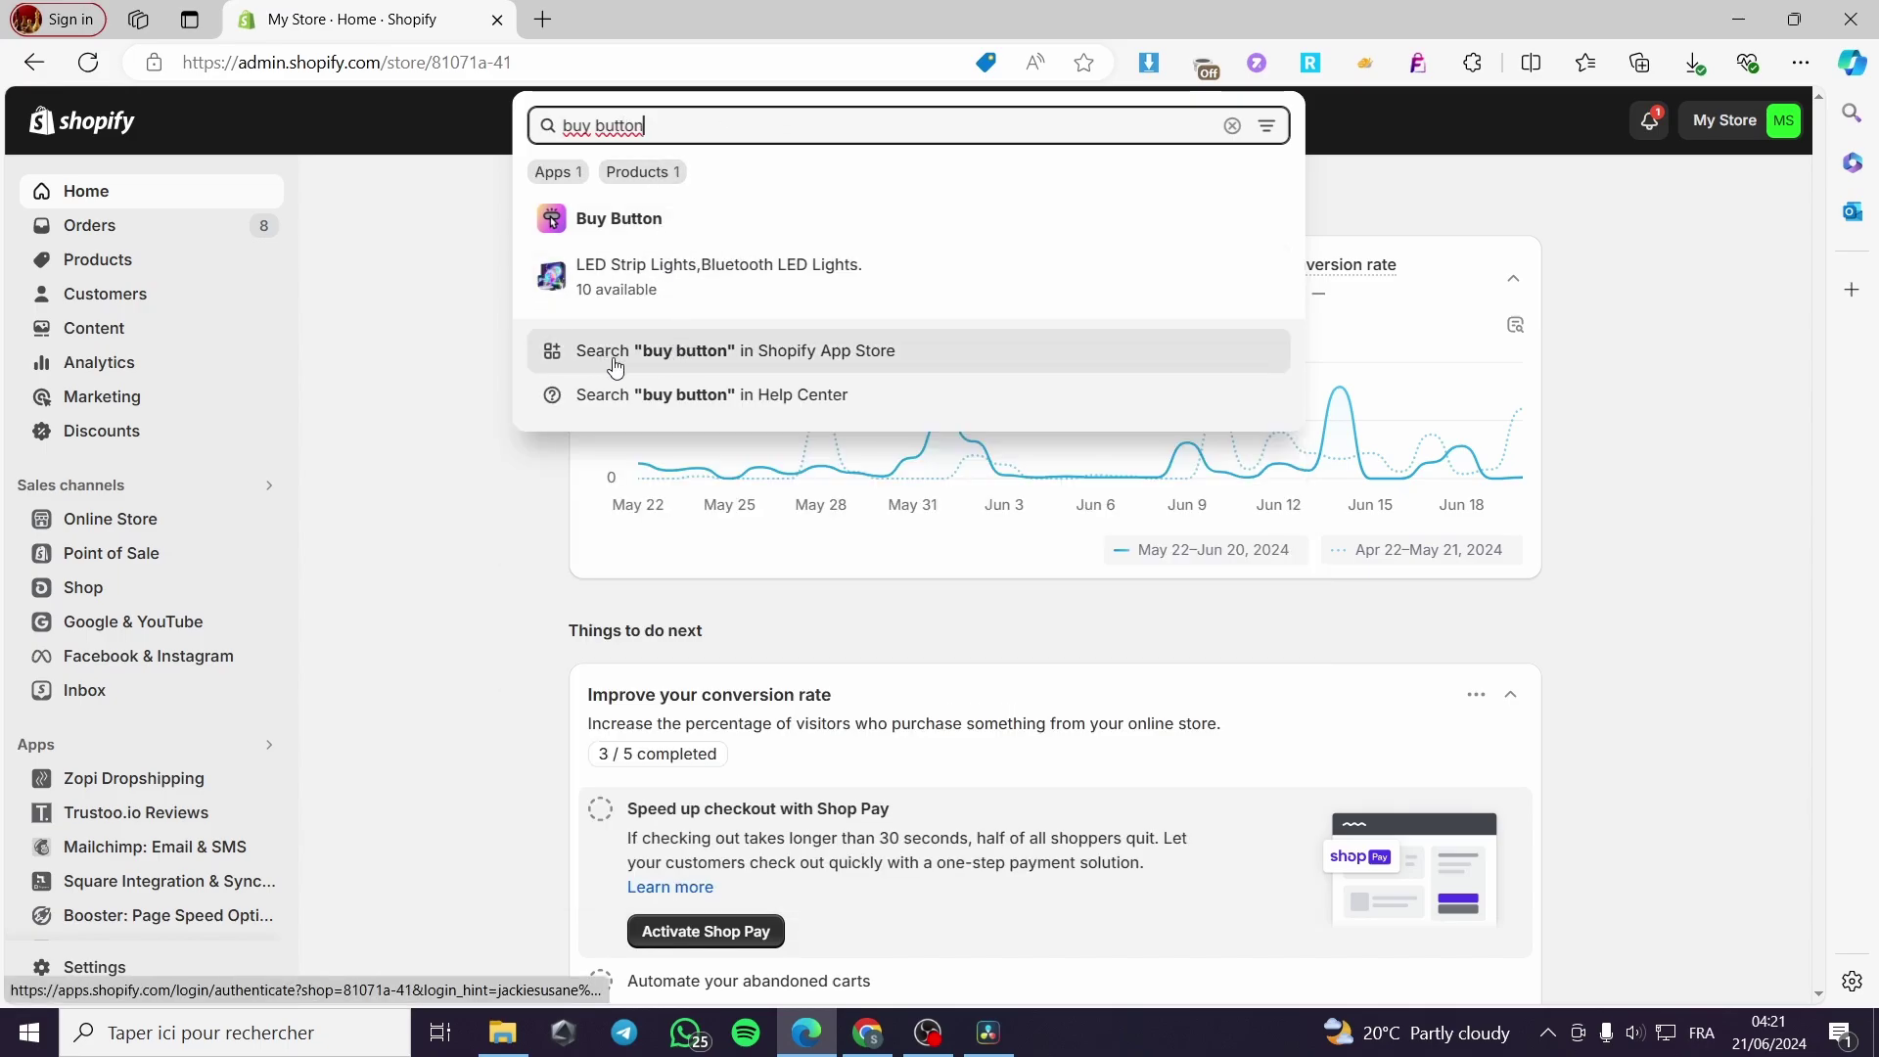
click(892, 359)
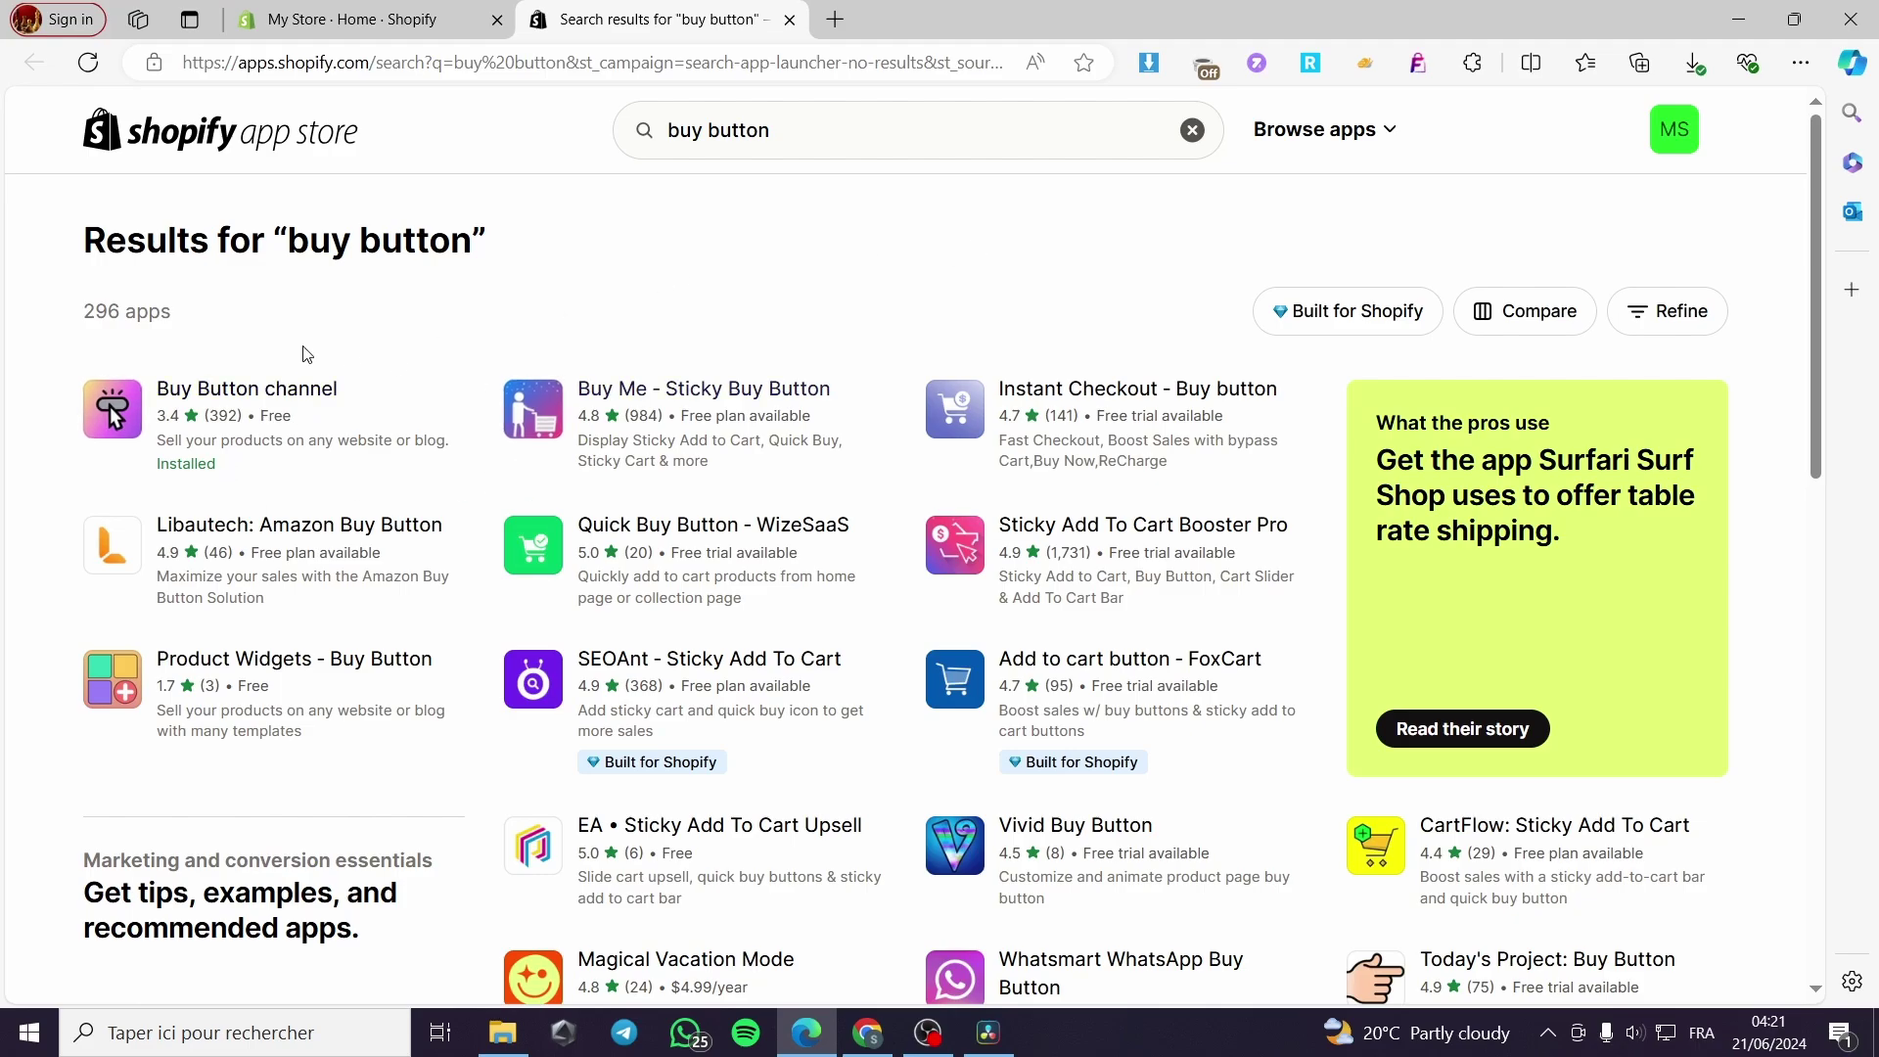
- Open the Buy Button channel listing and launch the app in the store admin
click(310, 392)
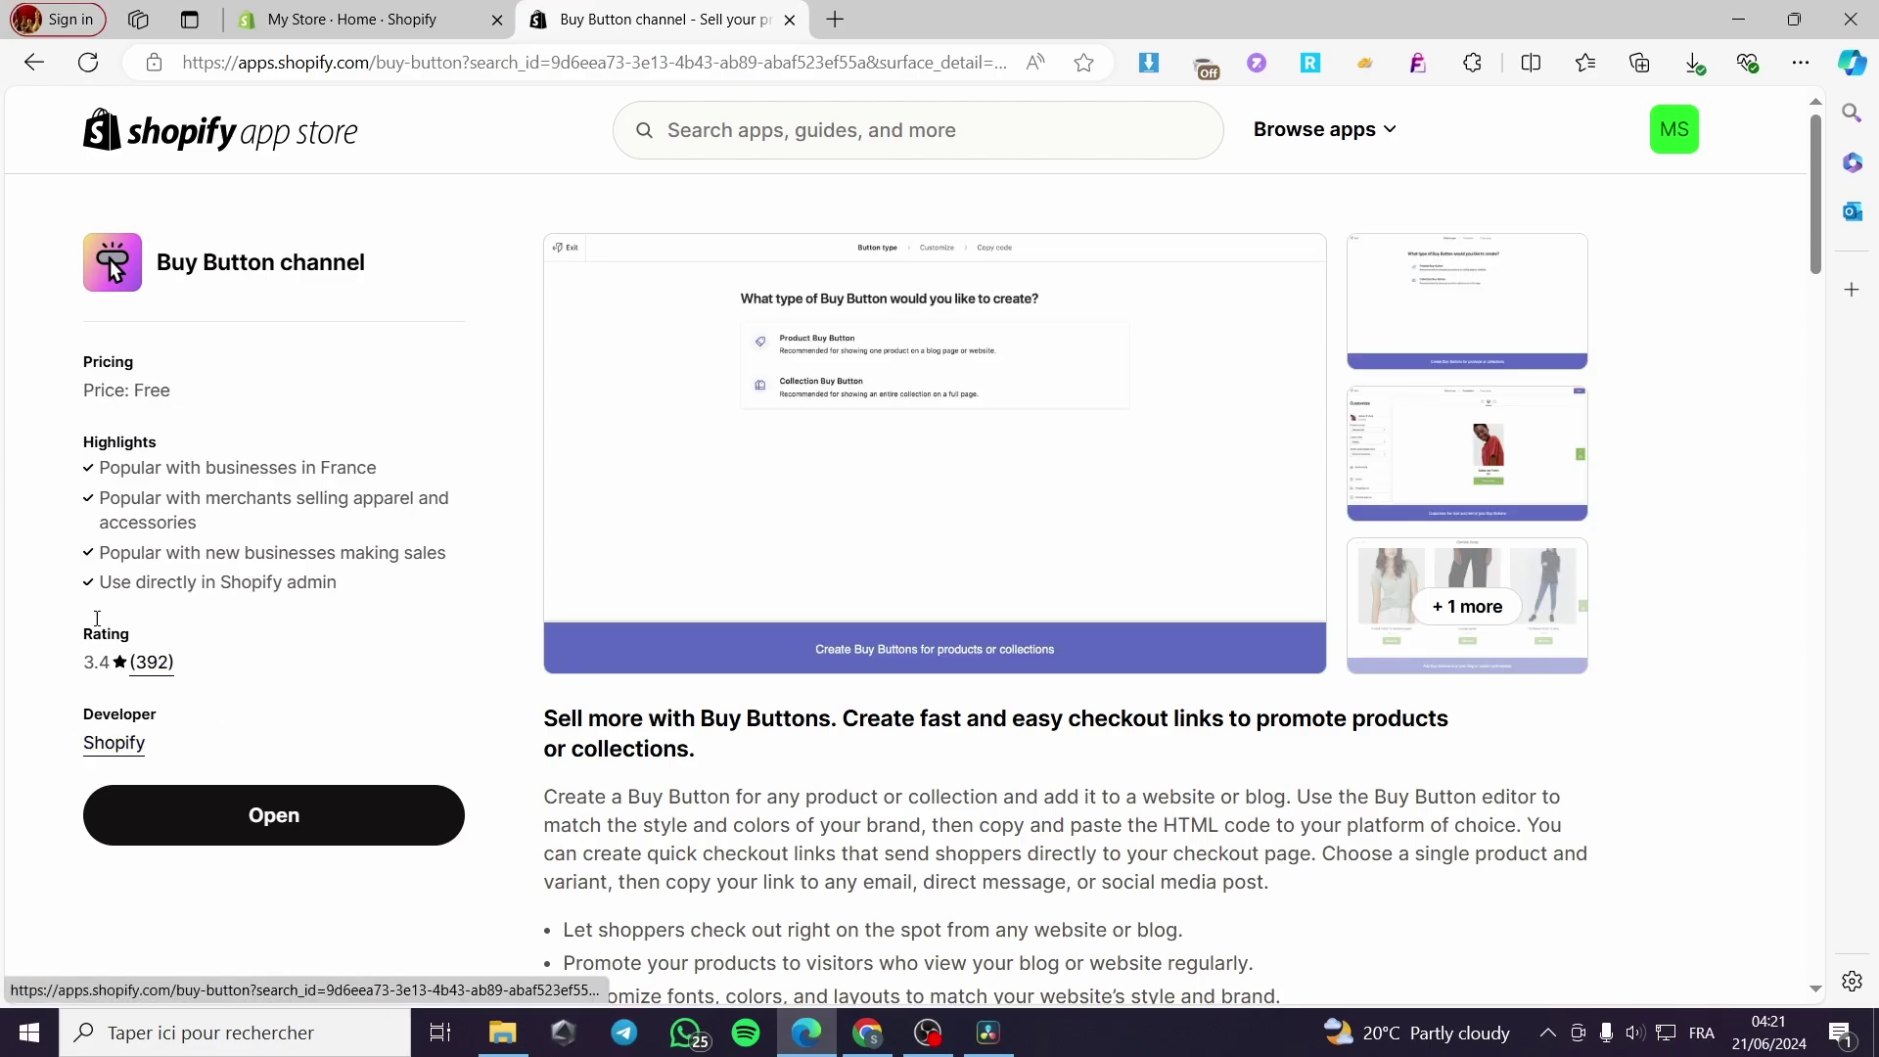
click(372, 827)
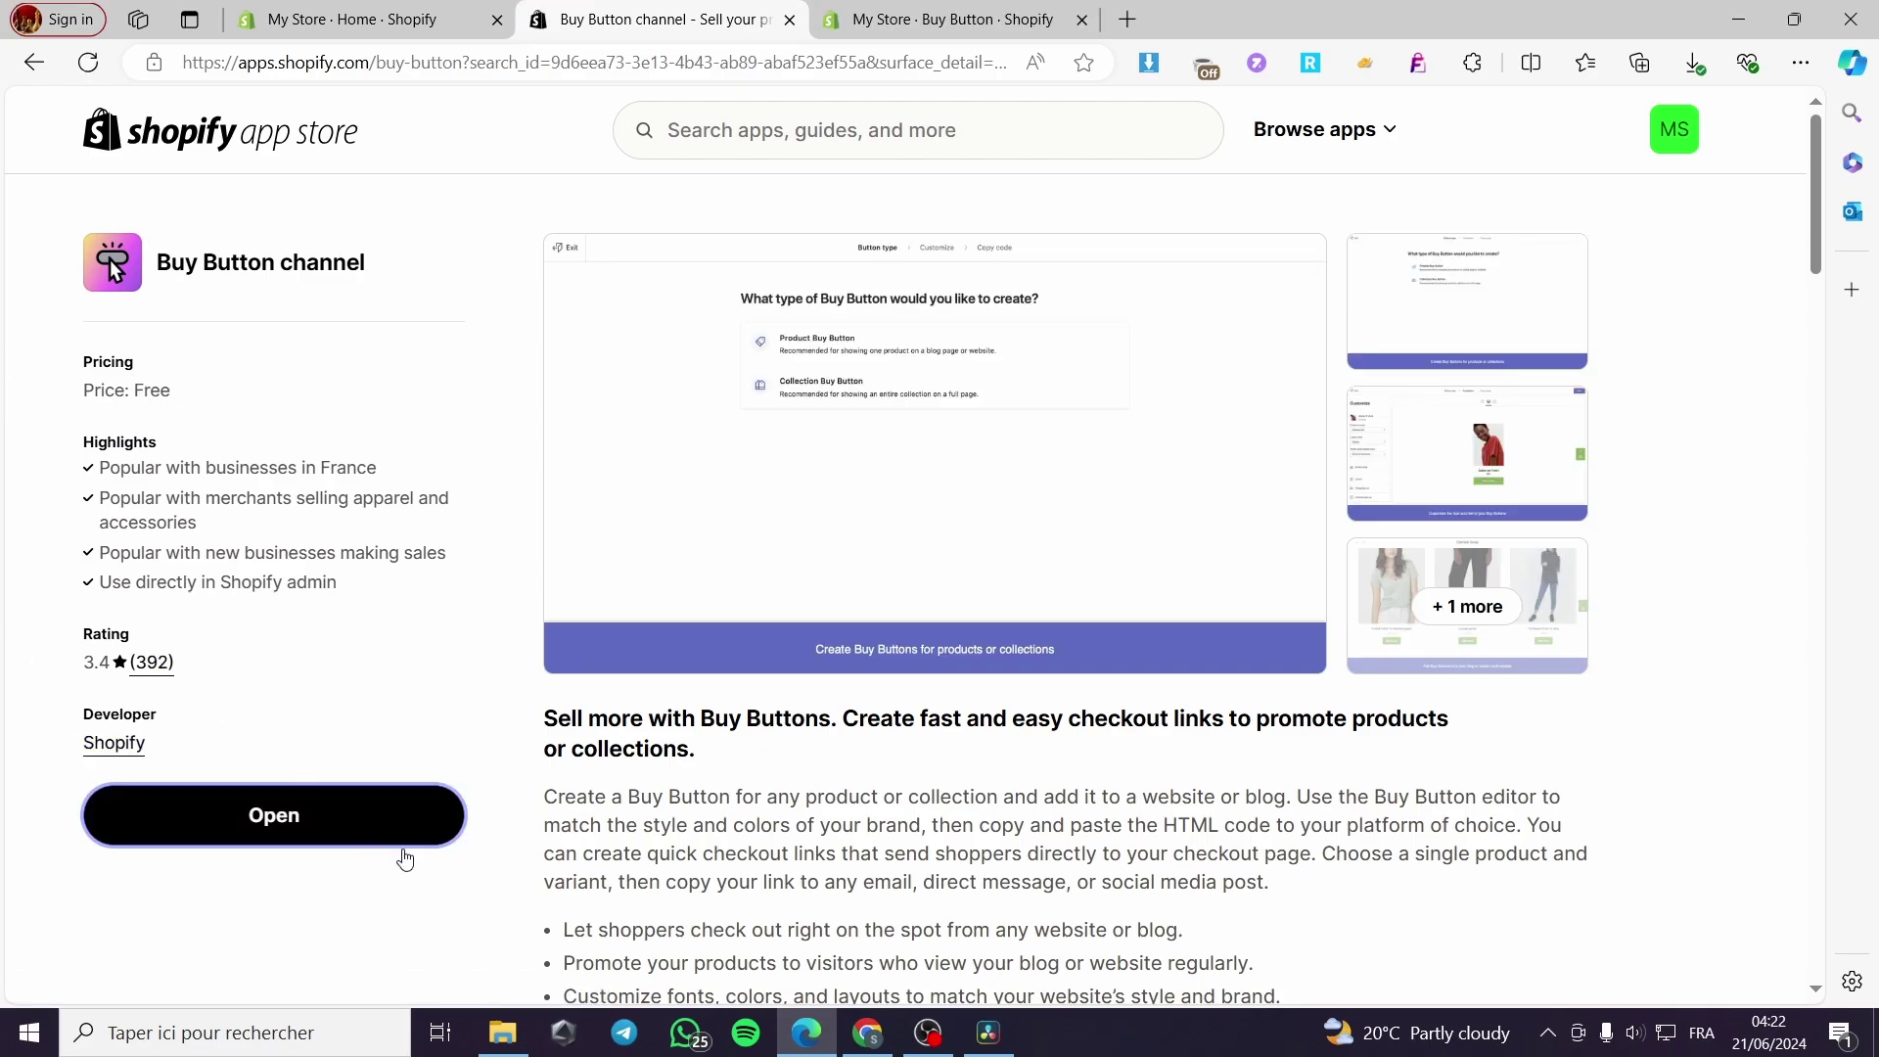
click(304, 835)
click(1401, 19)
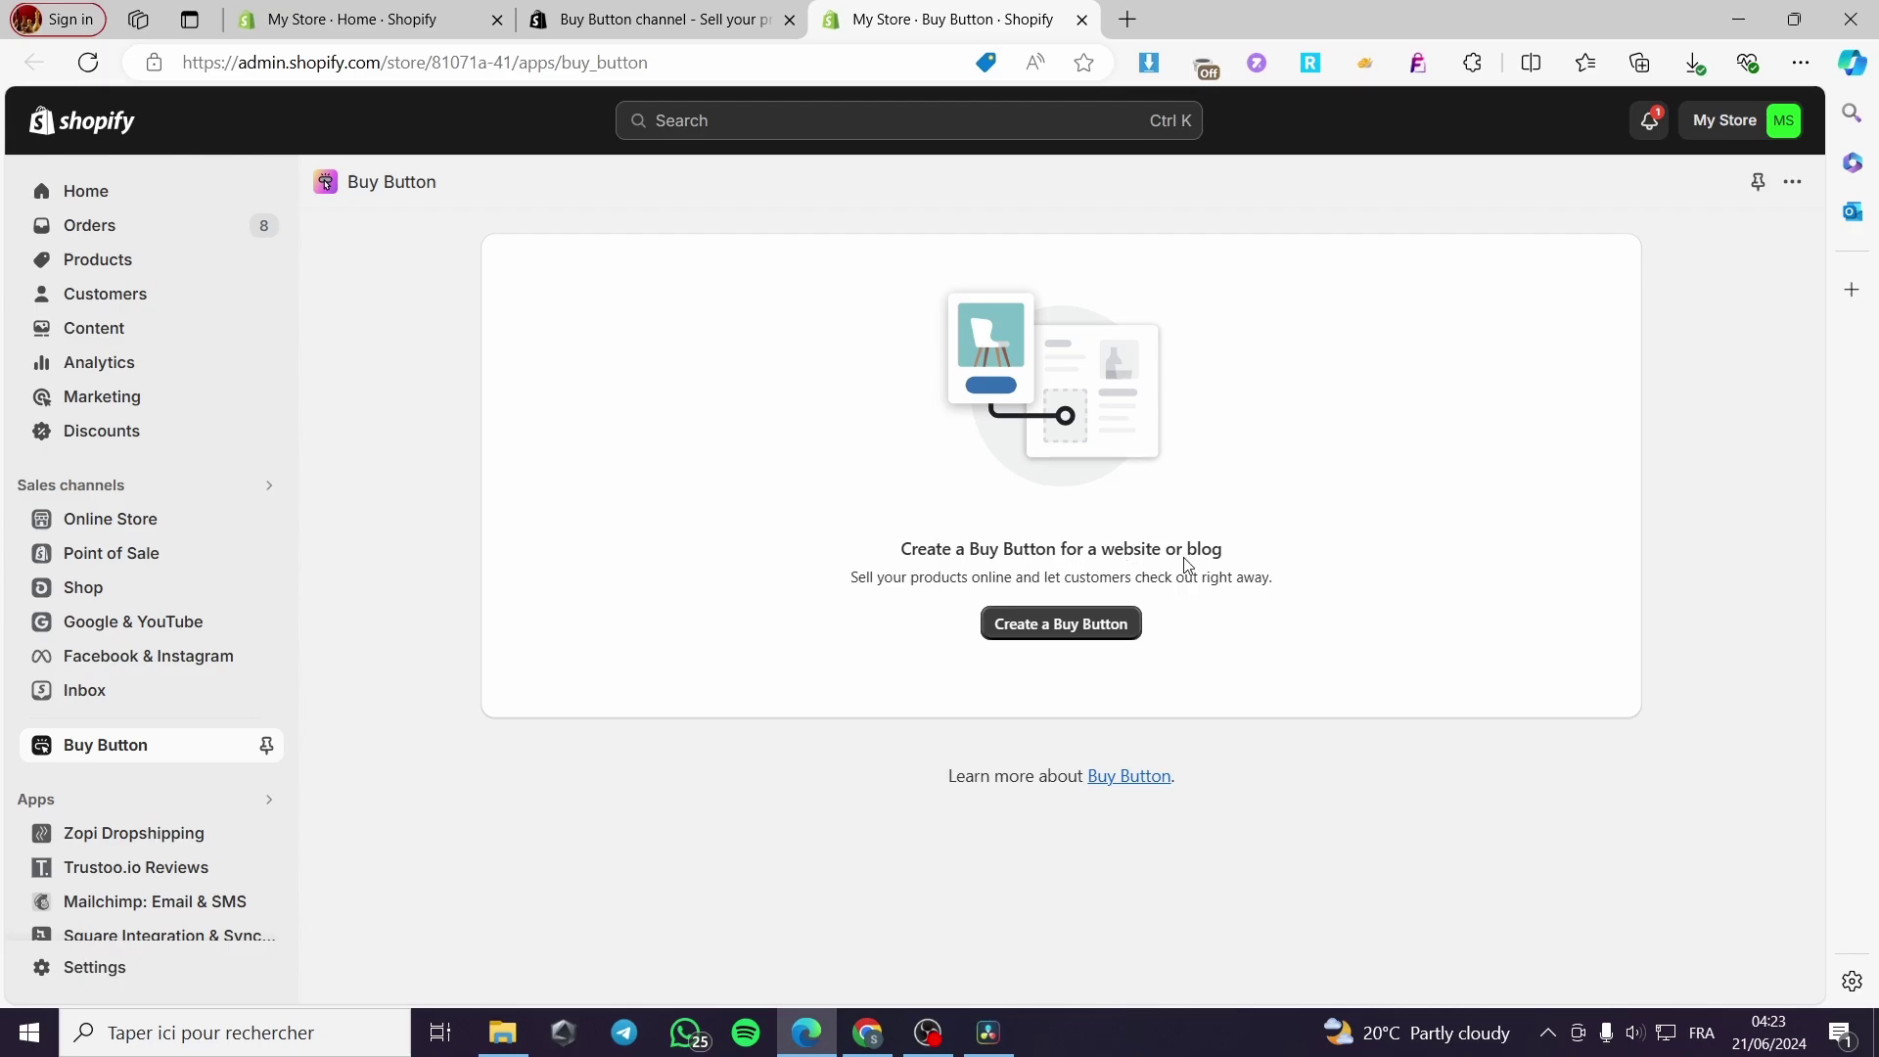
- Create a Product Buy Button and pick the winter shirt from the product list
click(1041, 631)
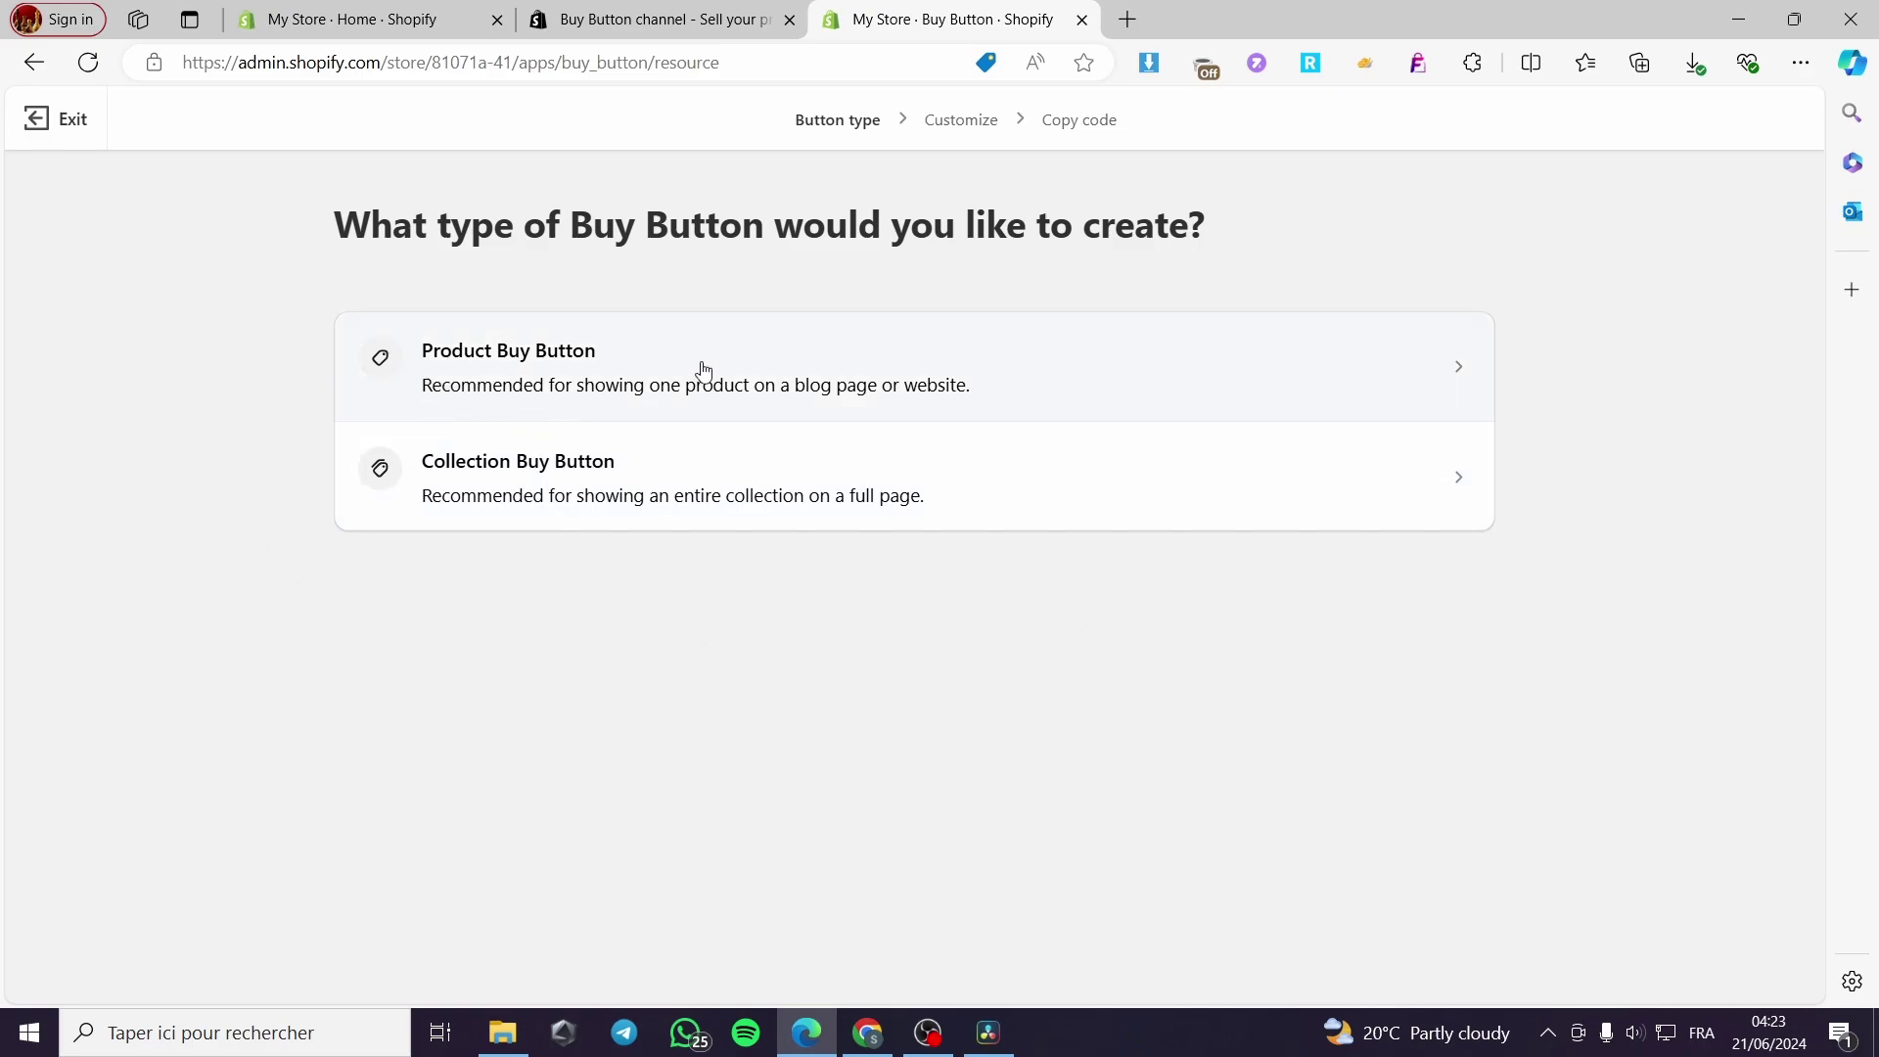
click(893, 369)
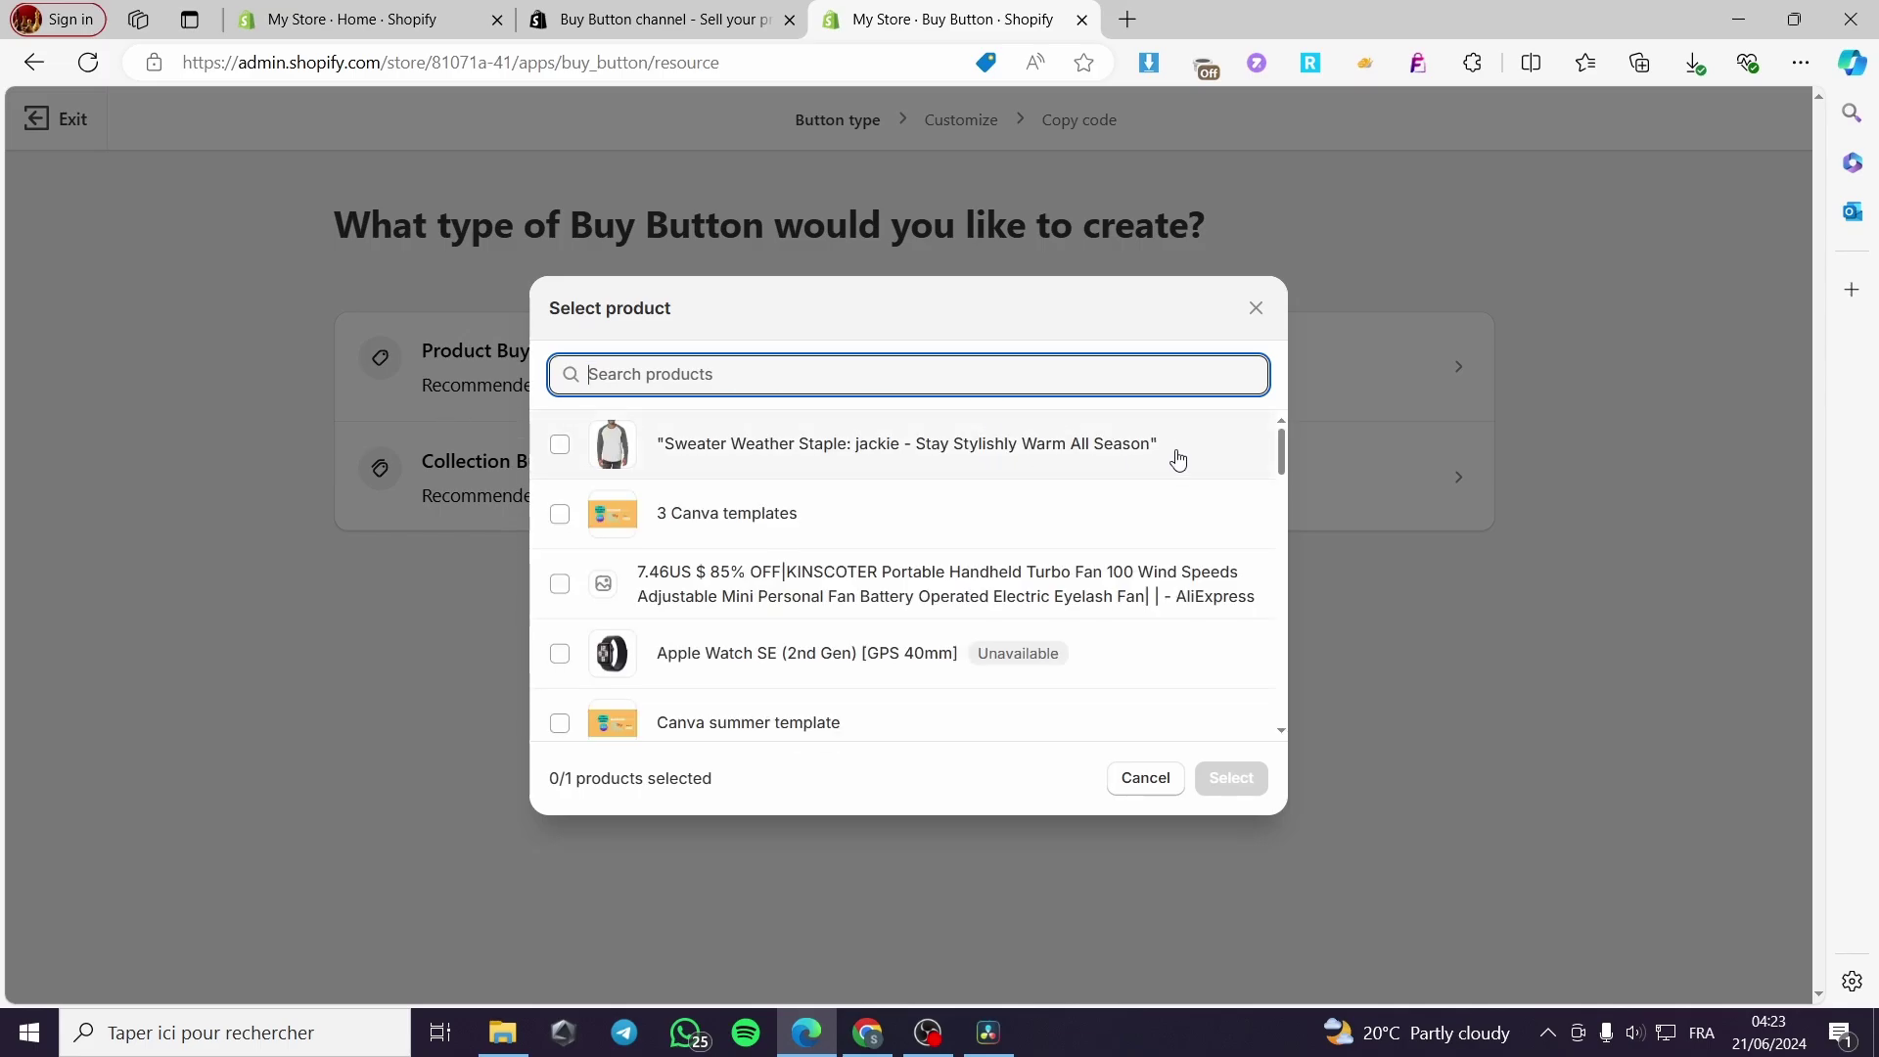
scroll(1044, 575, down, 3)
scroll(1043, 575, down, 3)
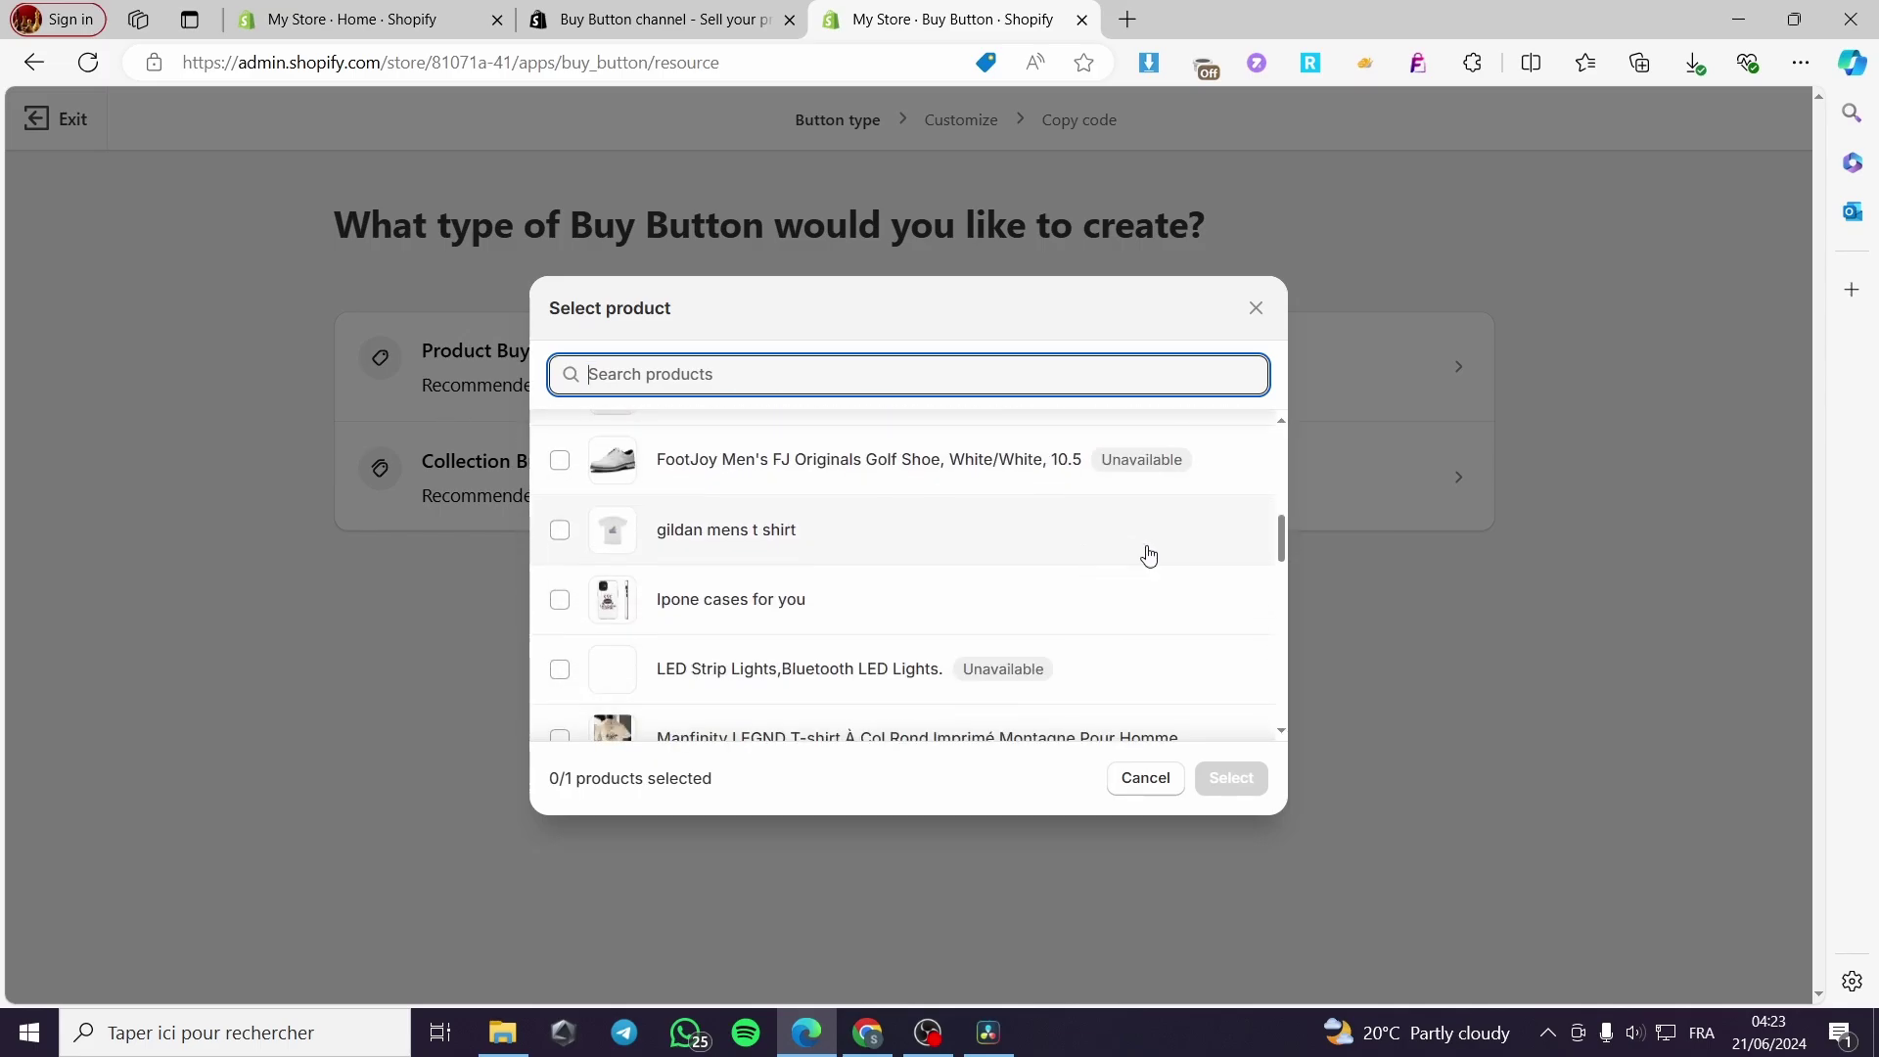
drag(1283, 536, 1286, 707)
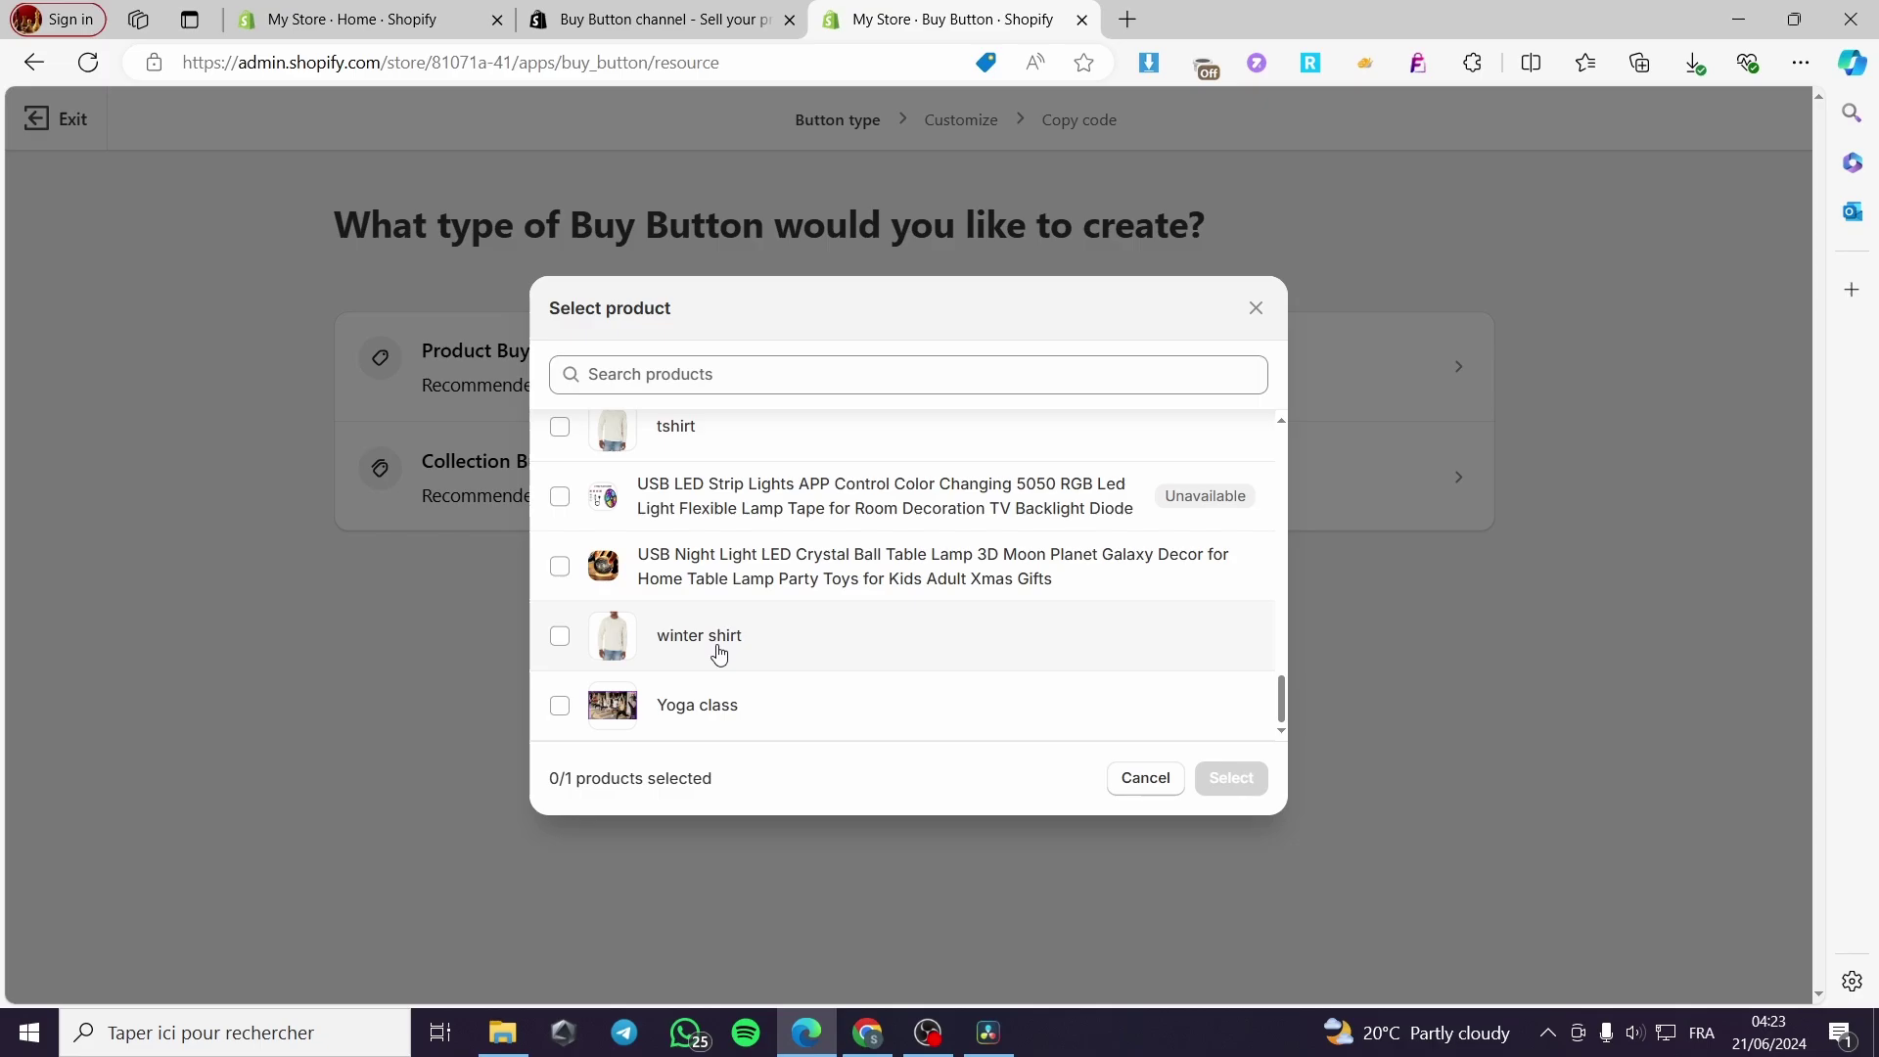
click(659, 668)
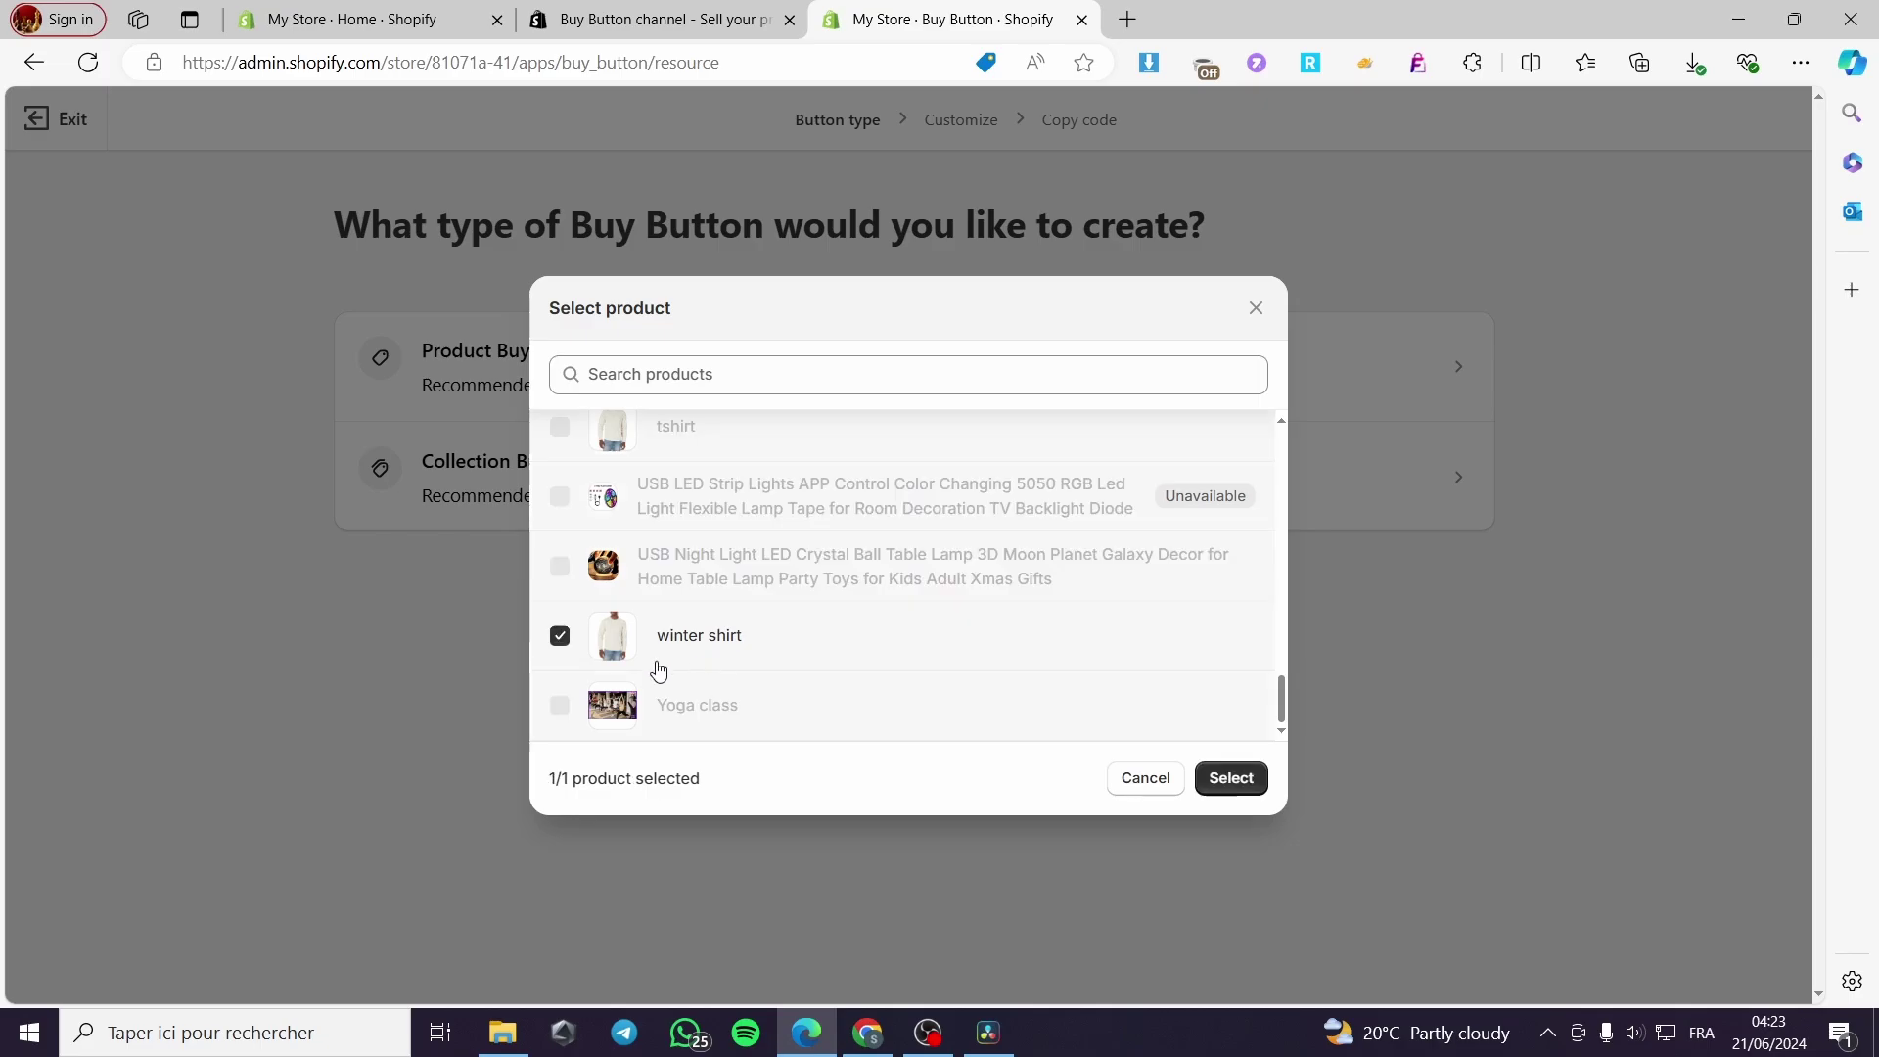
- Confirm the winter shirt as the product and keep All variants for the Buy Button
click(1235, 782)
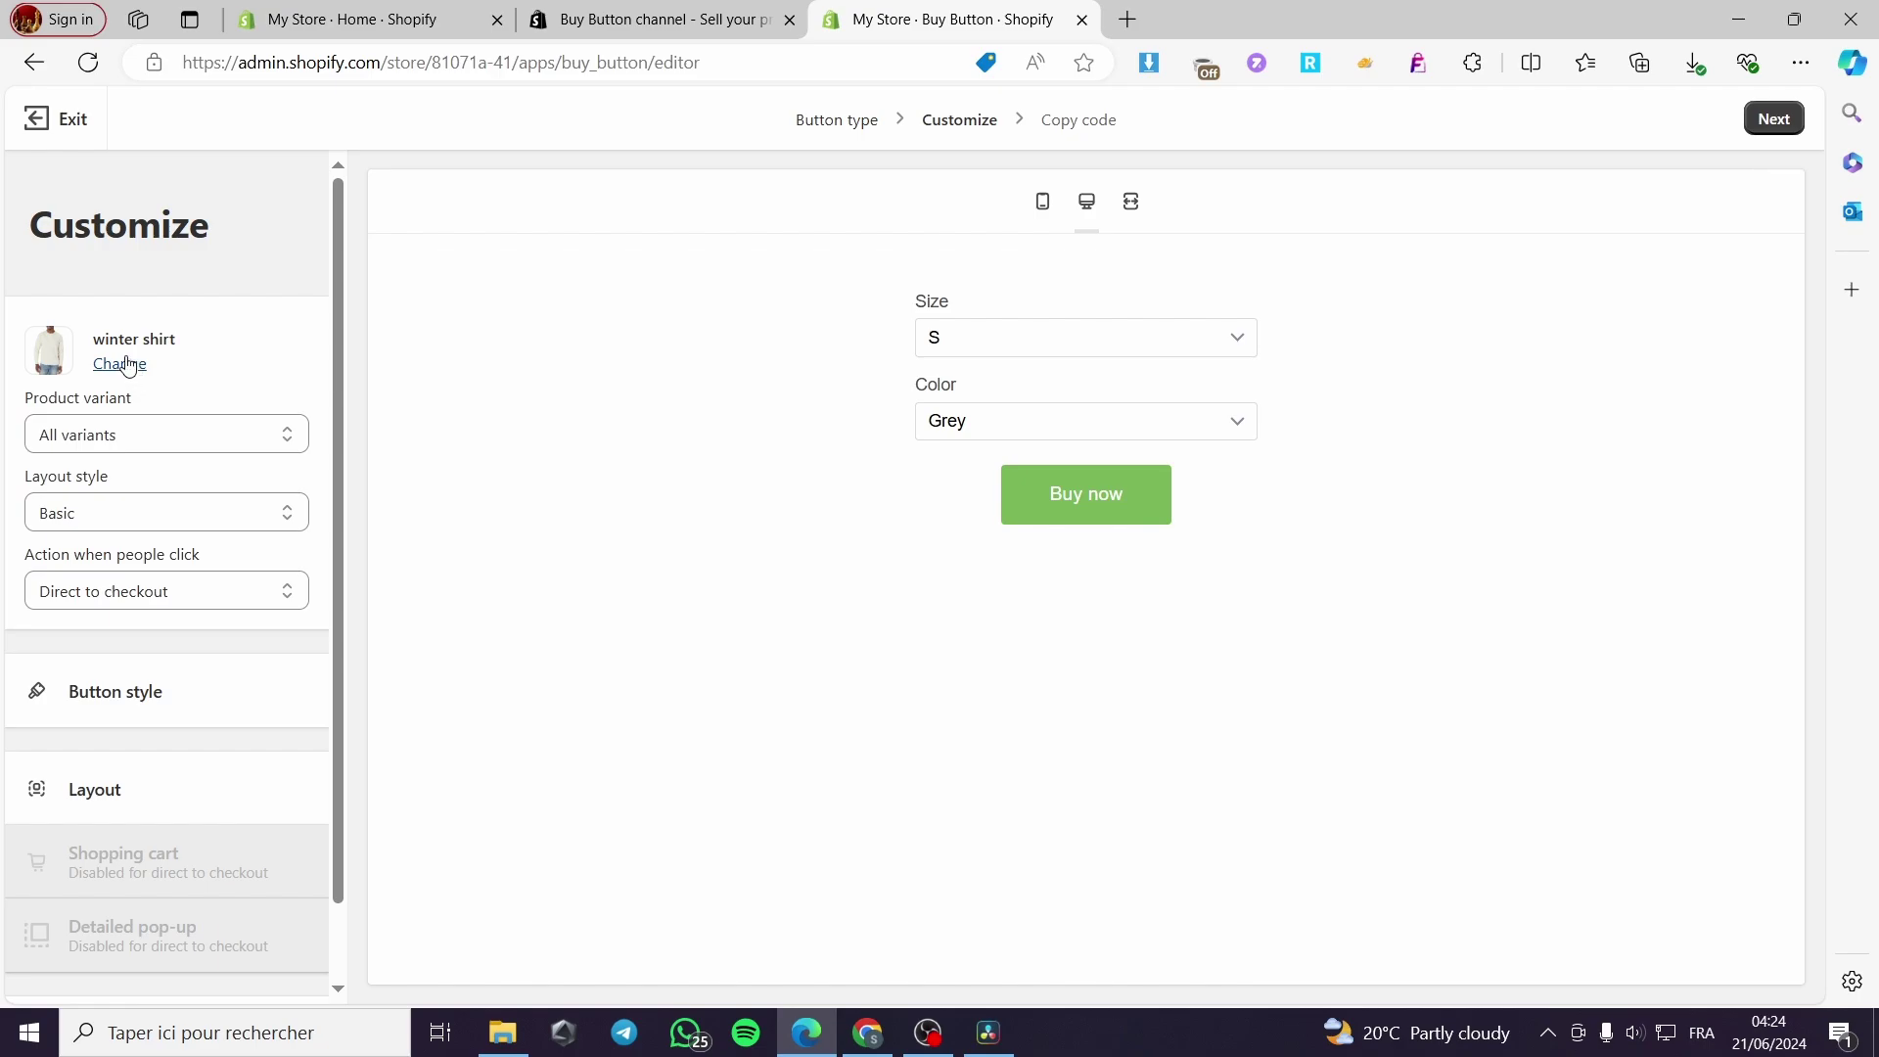
click(85, 433)
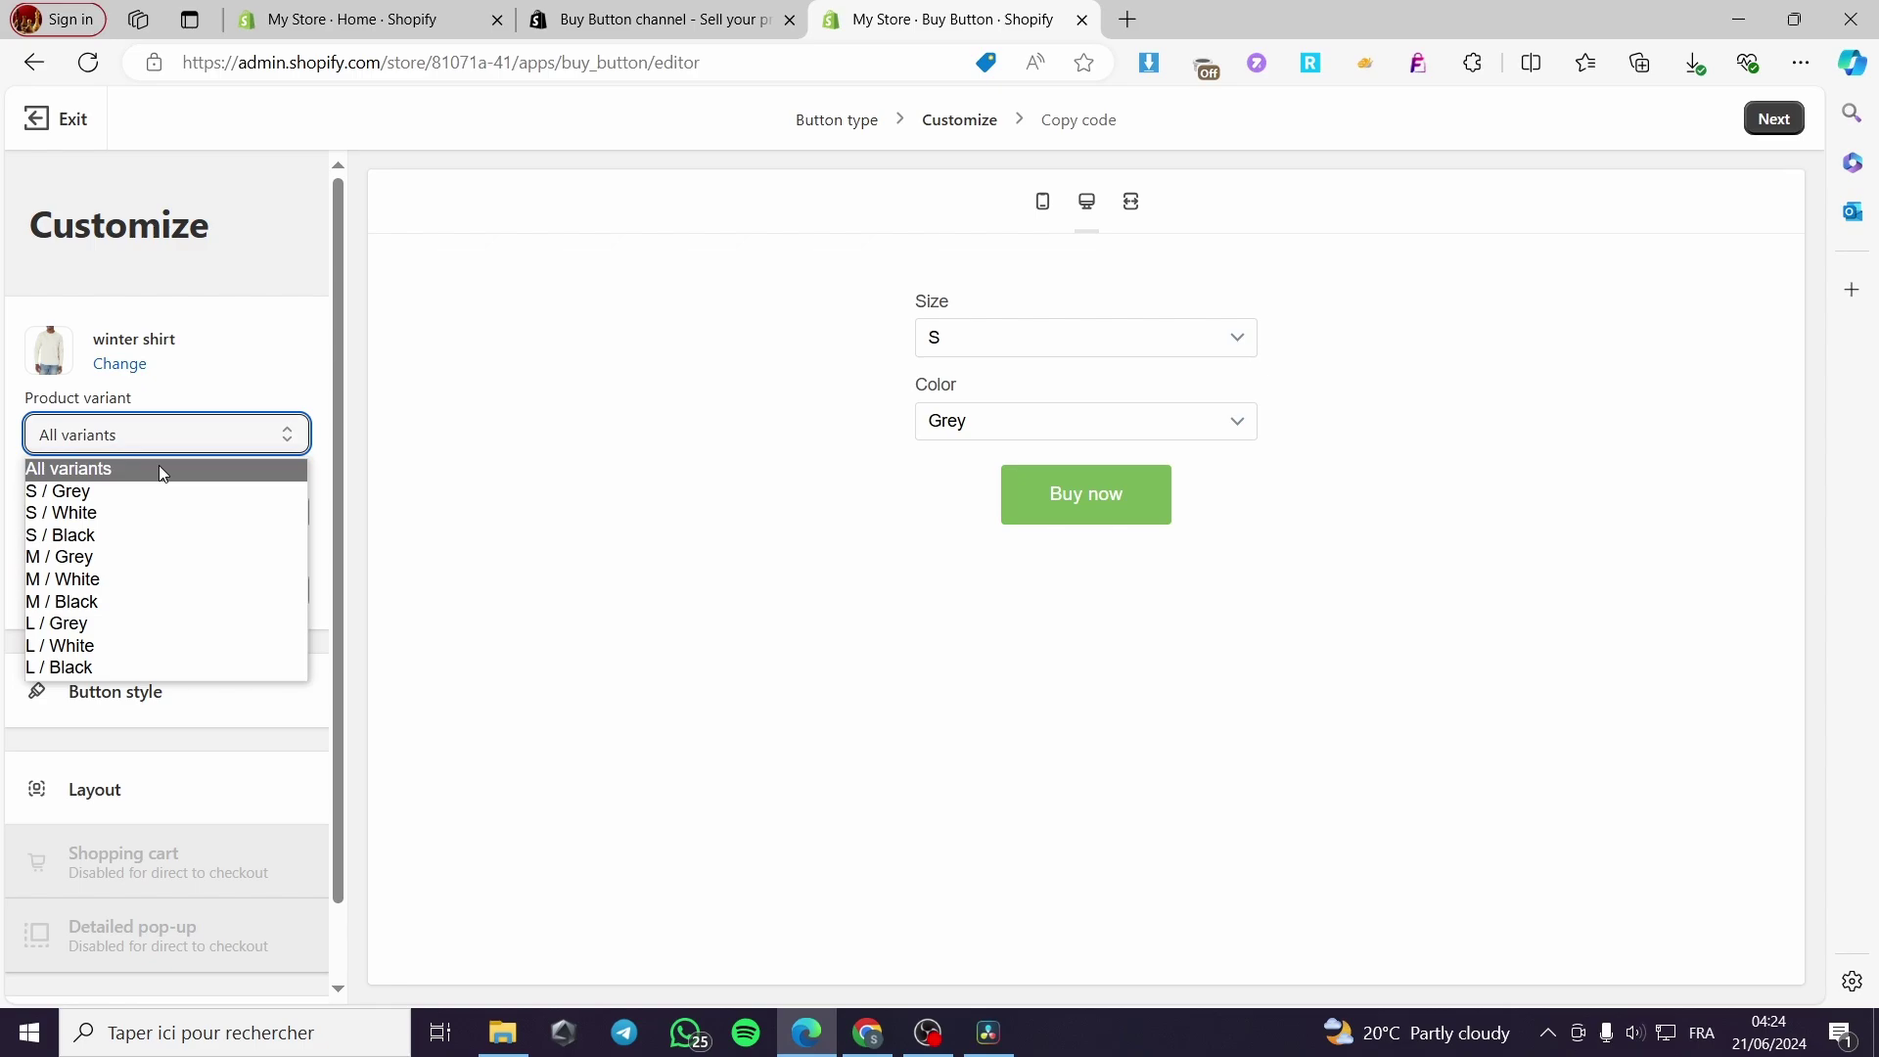
click(159, 467)
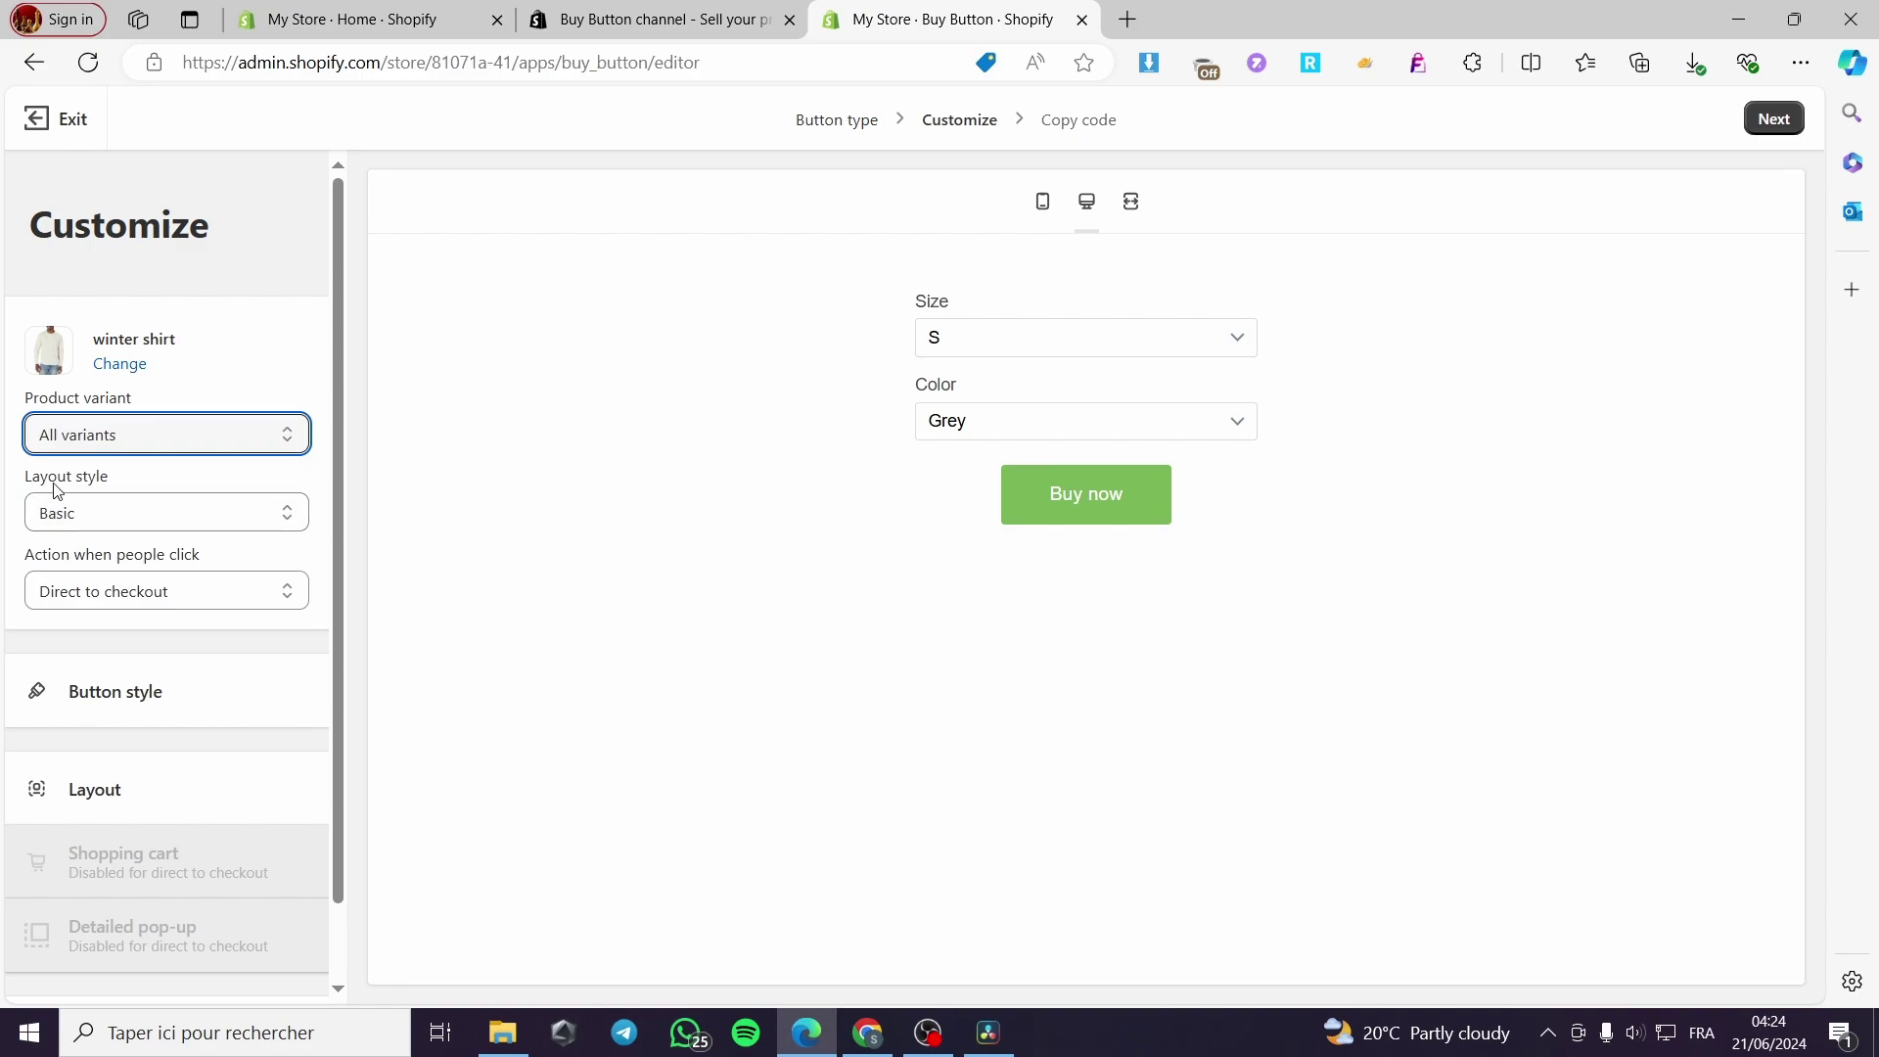
click(211, 519)
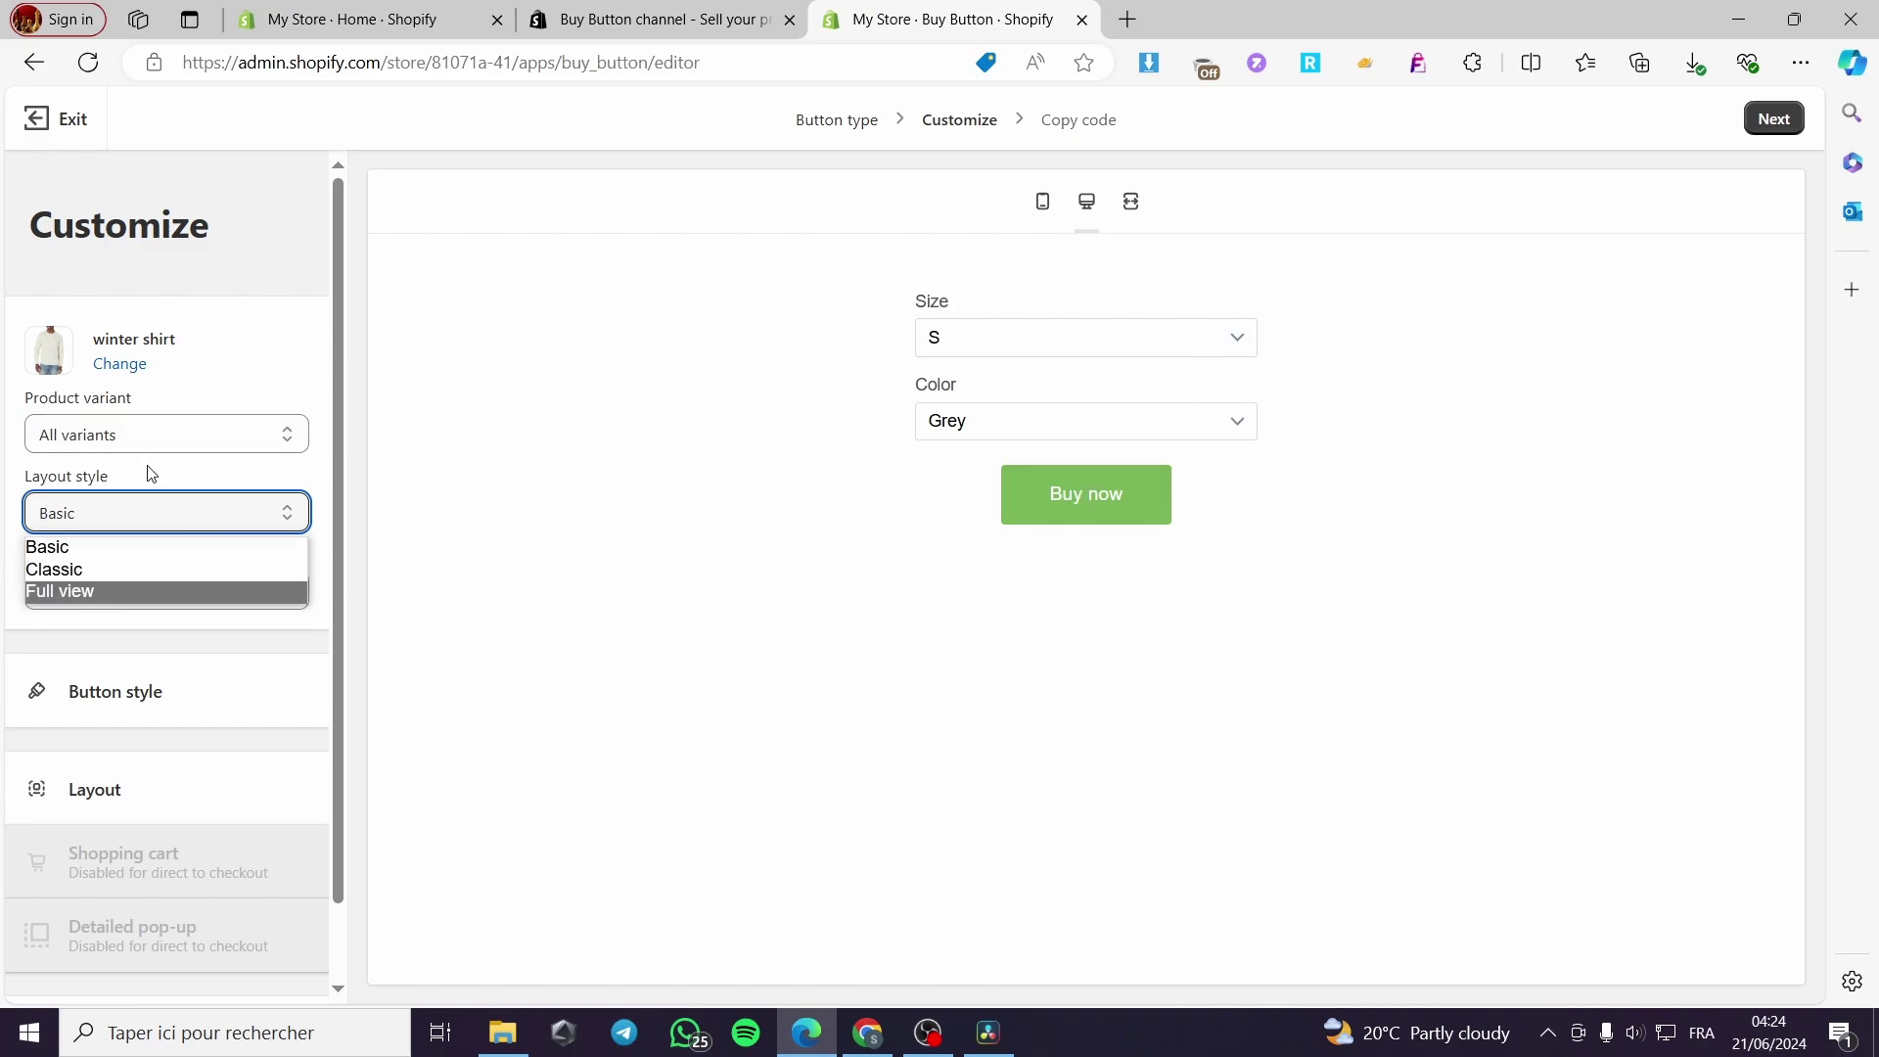
- Try the Full view layout, then settle on the Classic layout style
click(61, 570)
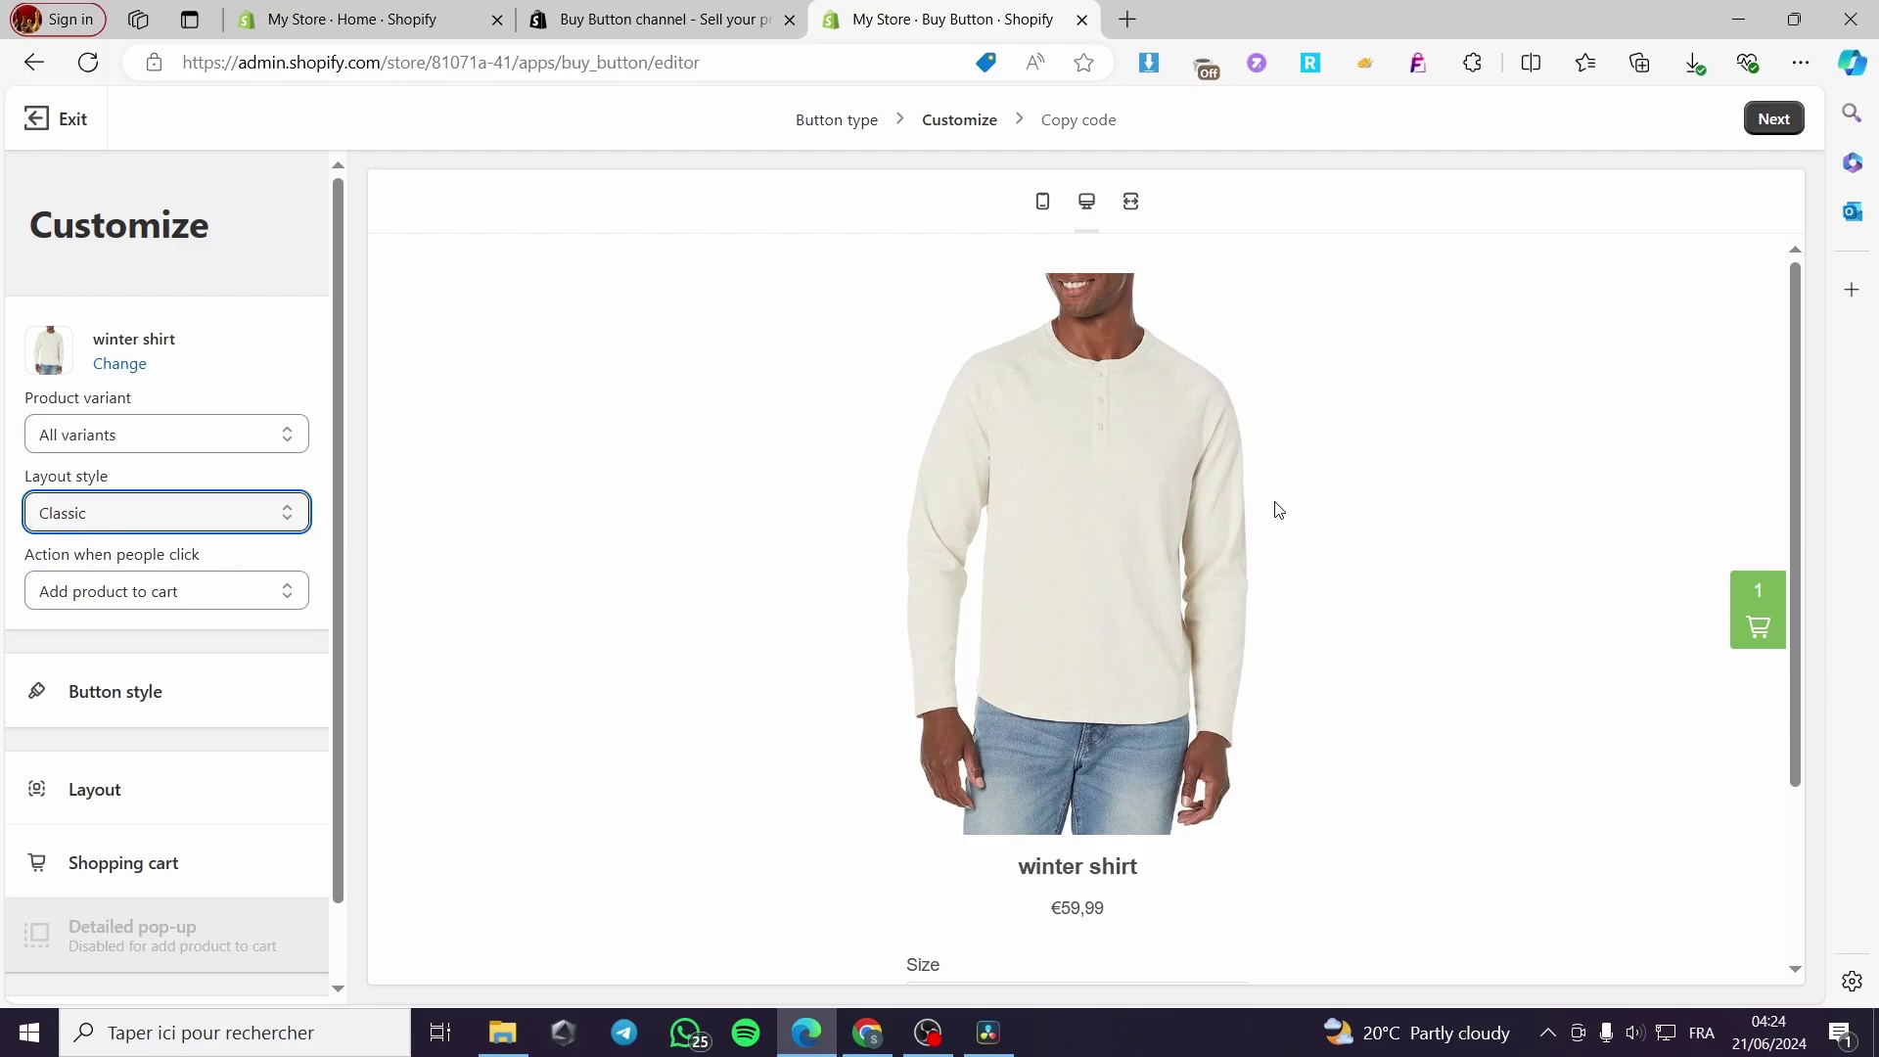
scroll(918, 402, down, 3)
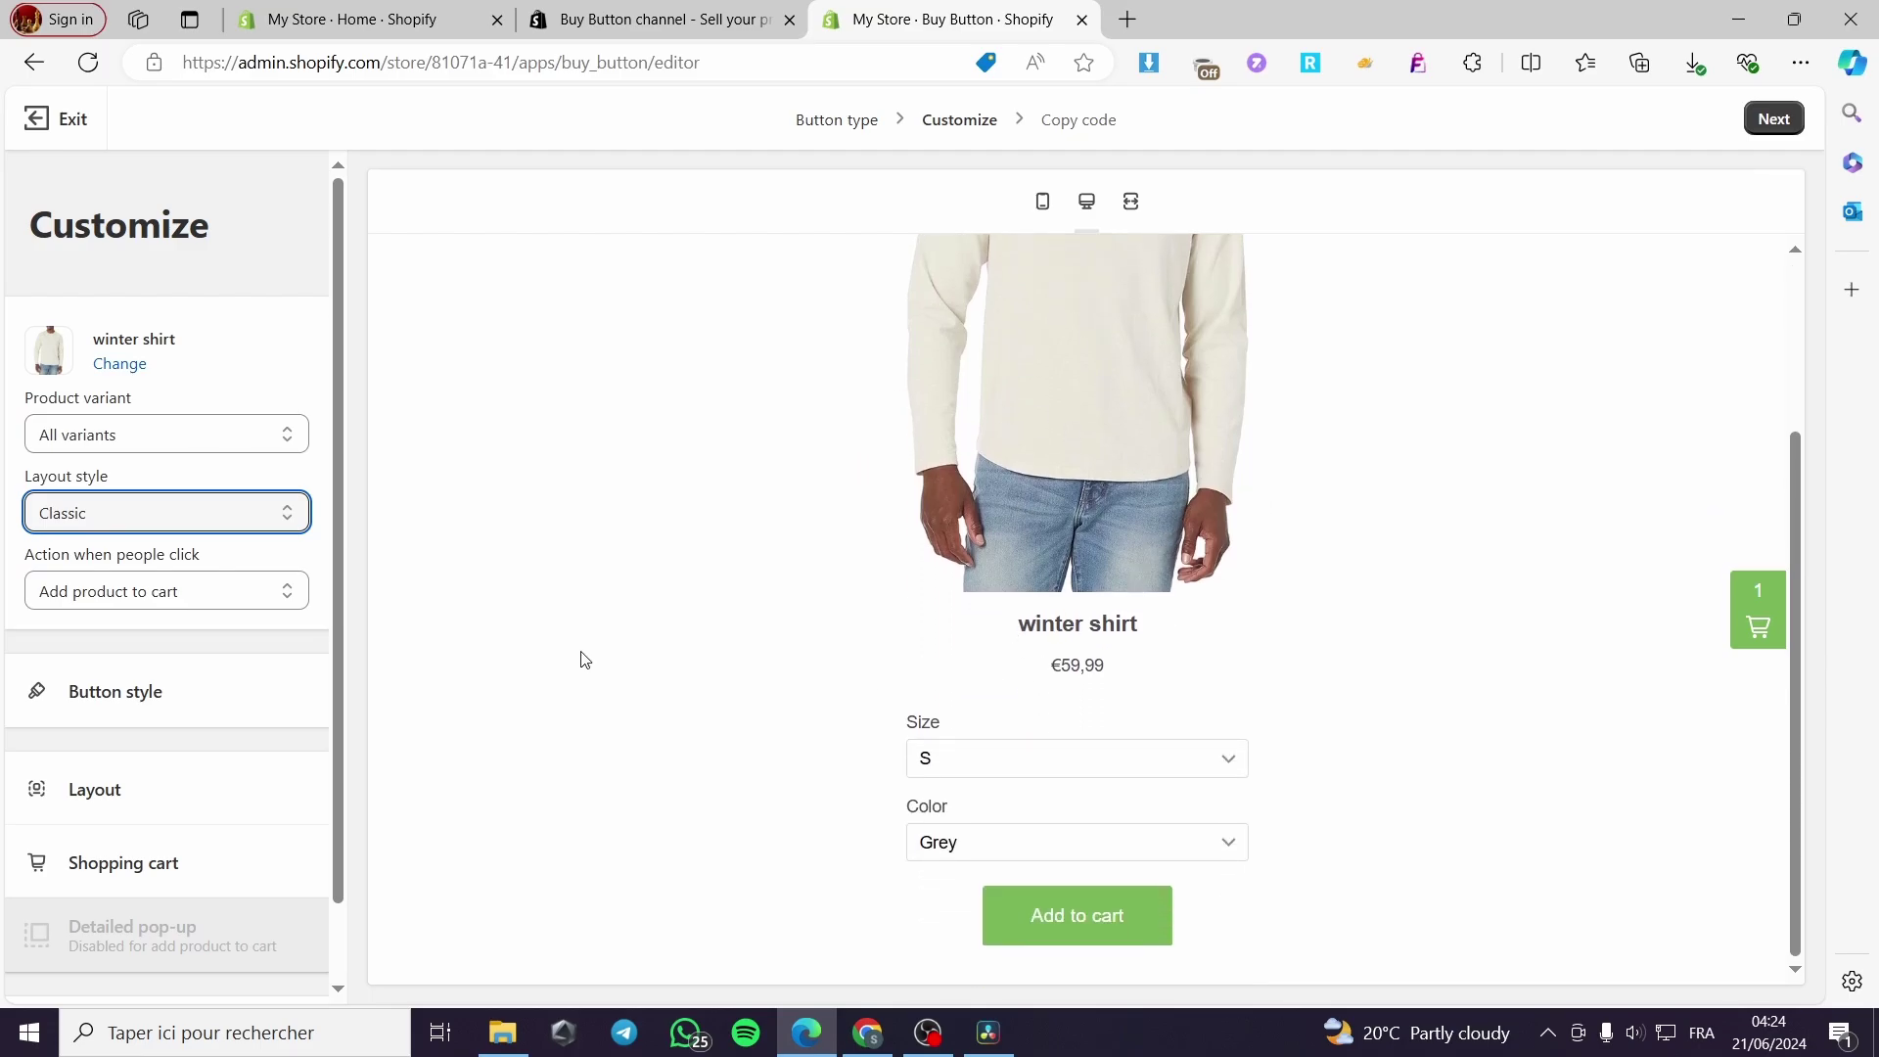
click(152, 523)
click(79, 594)
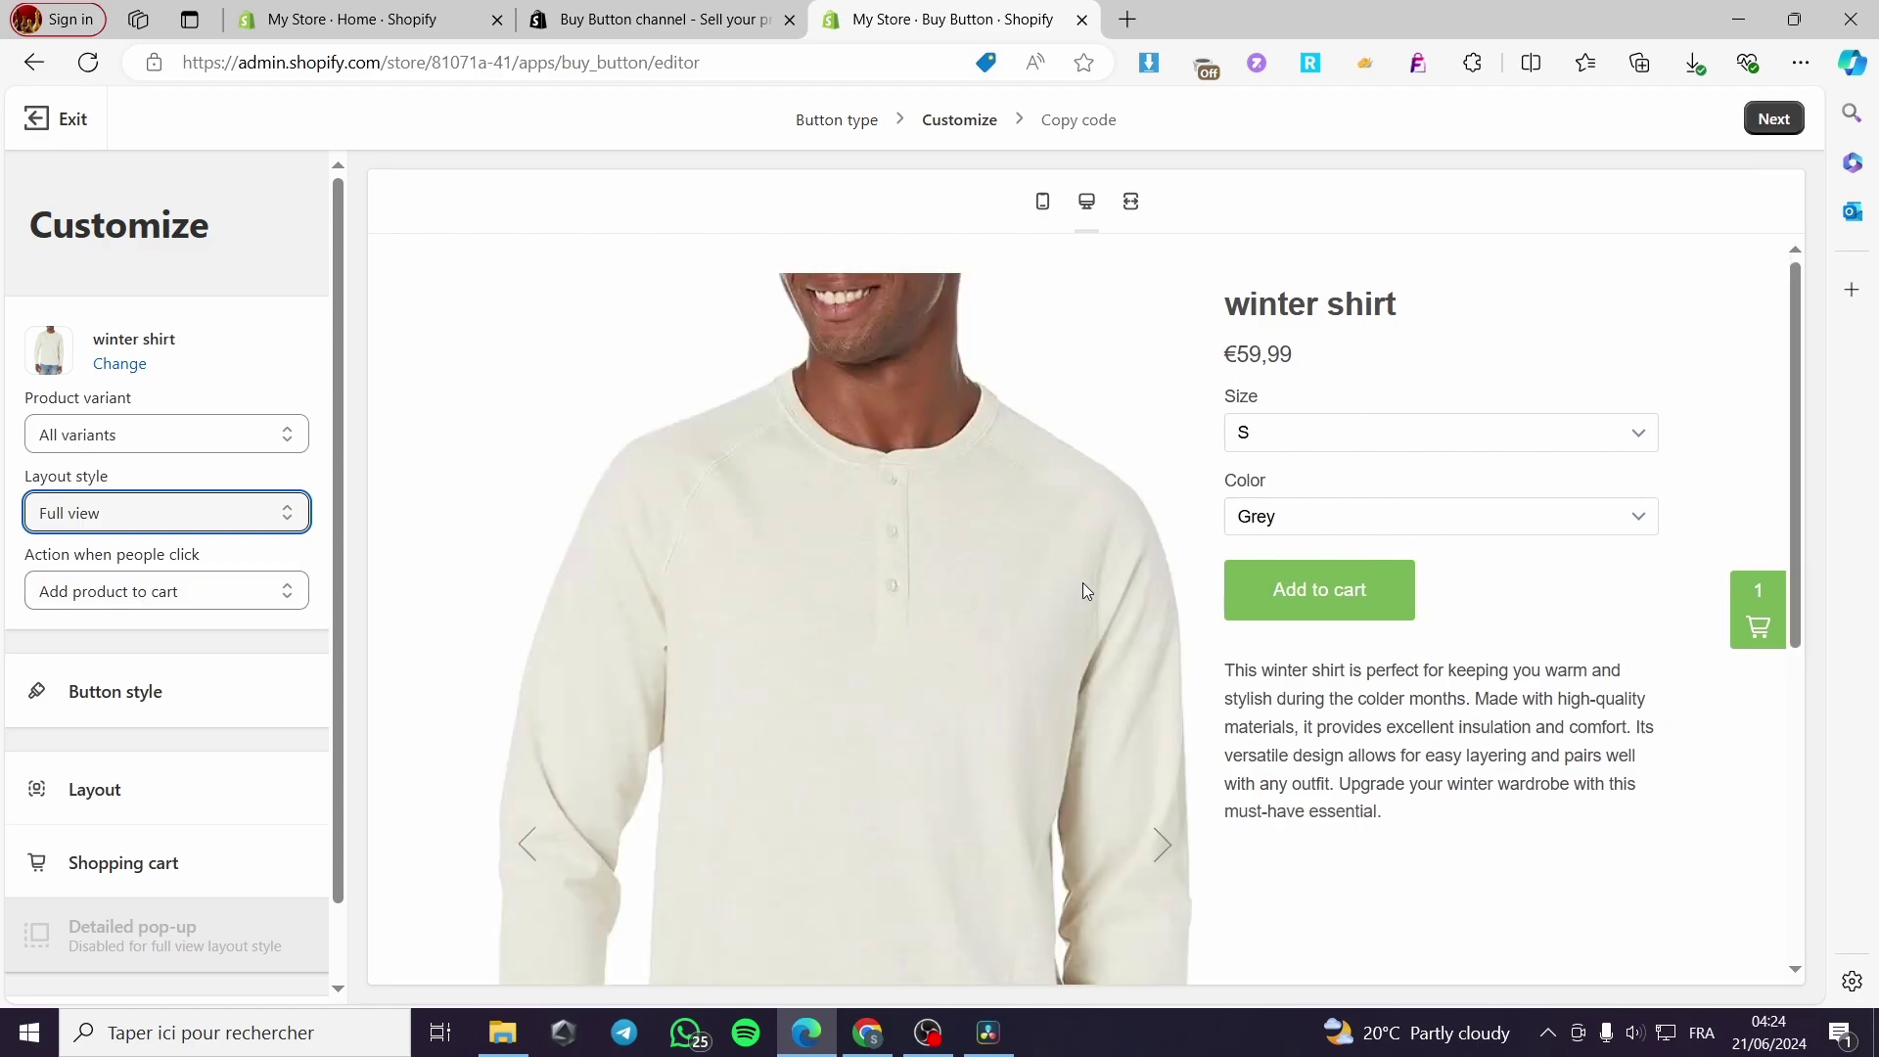
scroll(1233, 593, down, 1)
click(147, 513)
click(88, 566)
scroll(1287, 628, down, 2)
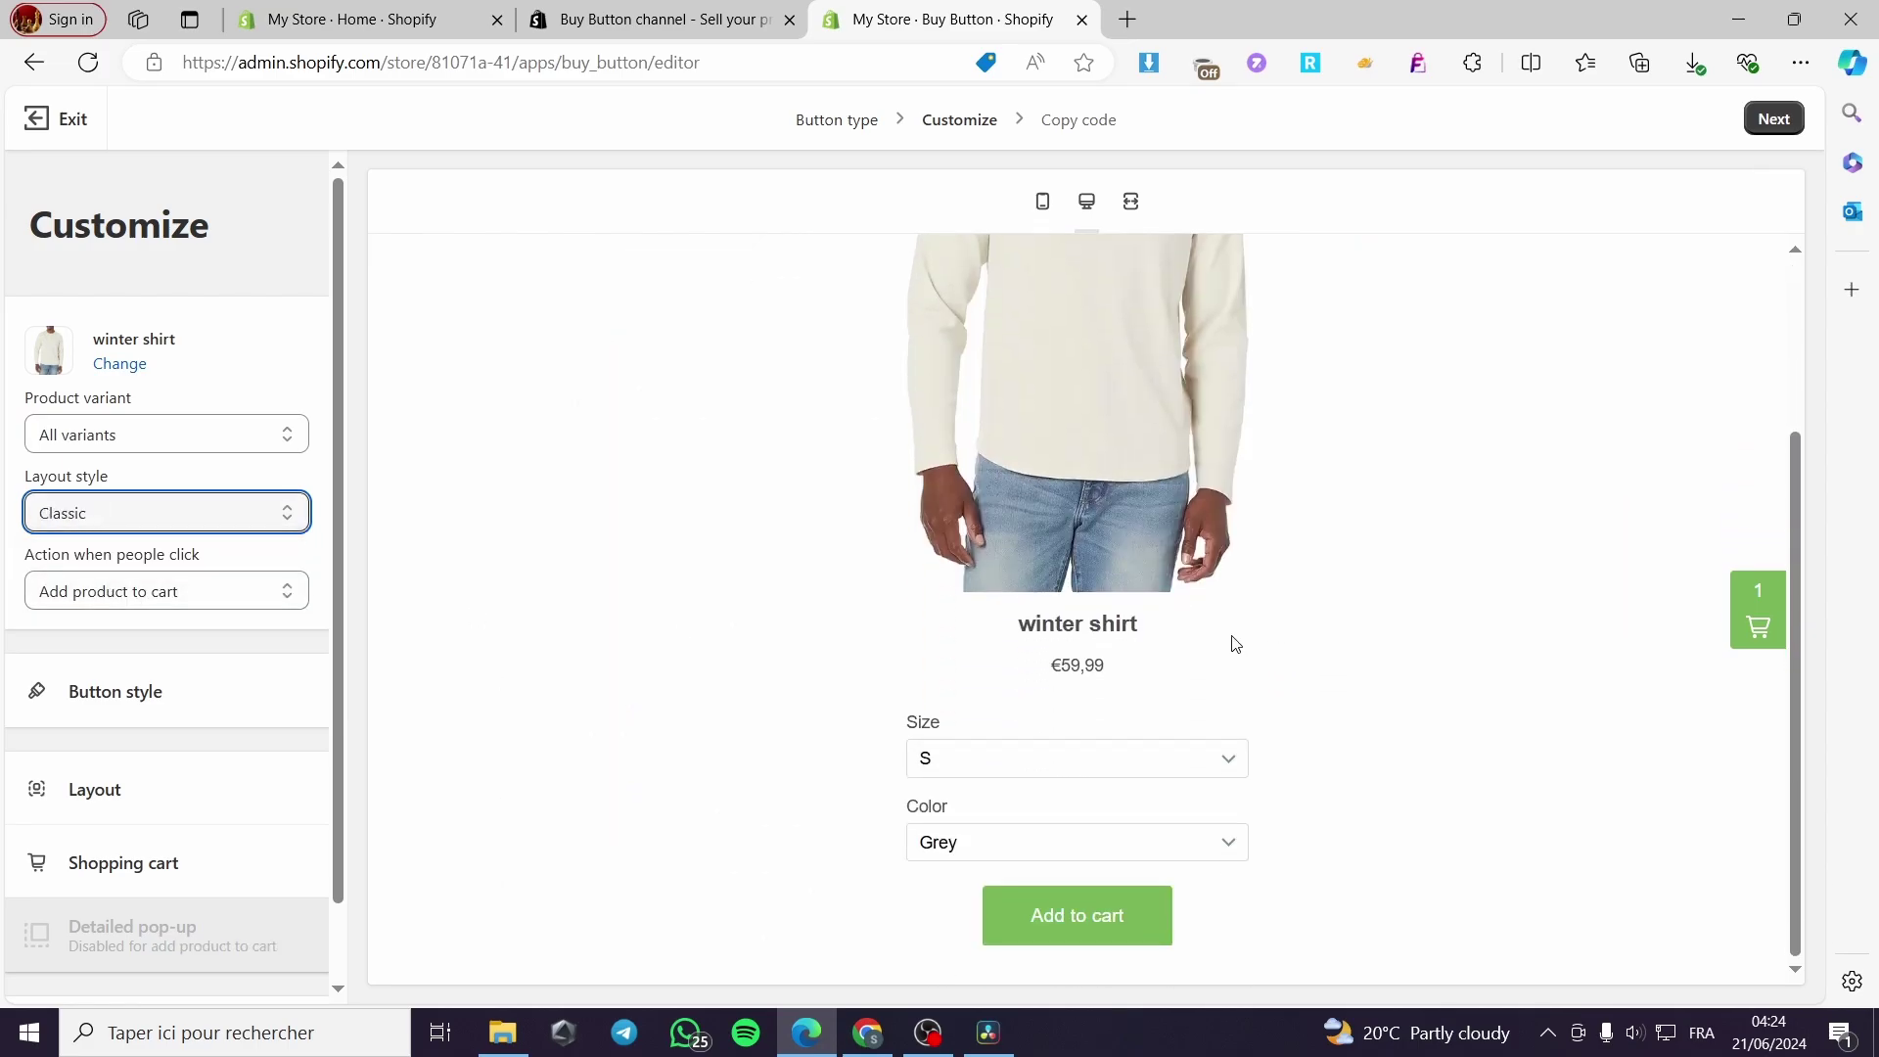
- Test the Size and Color selectors in the button preview
click(1125, 771)
click(1209, 762)
click(1233, 840)
click(1232, 846)
click(1083, 760)
click(1083, 759)
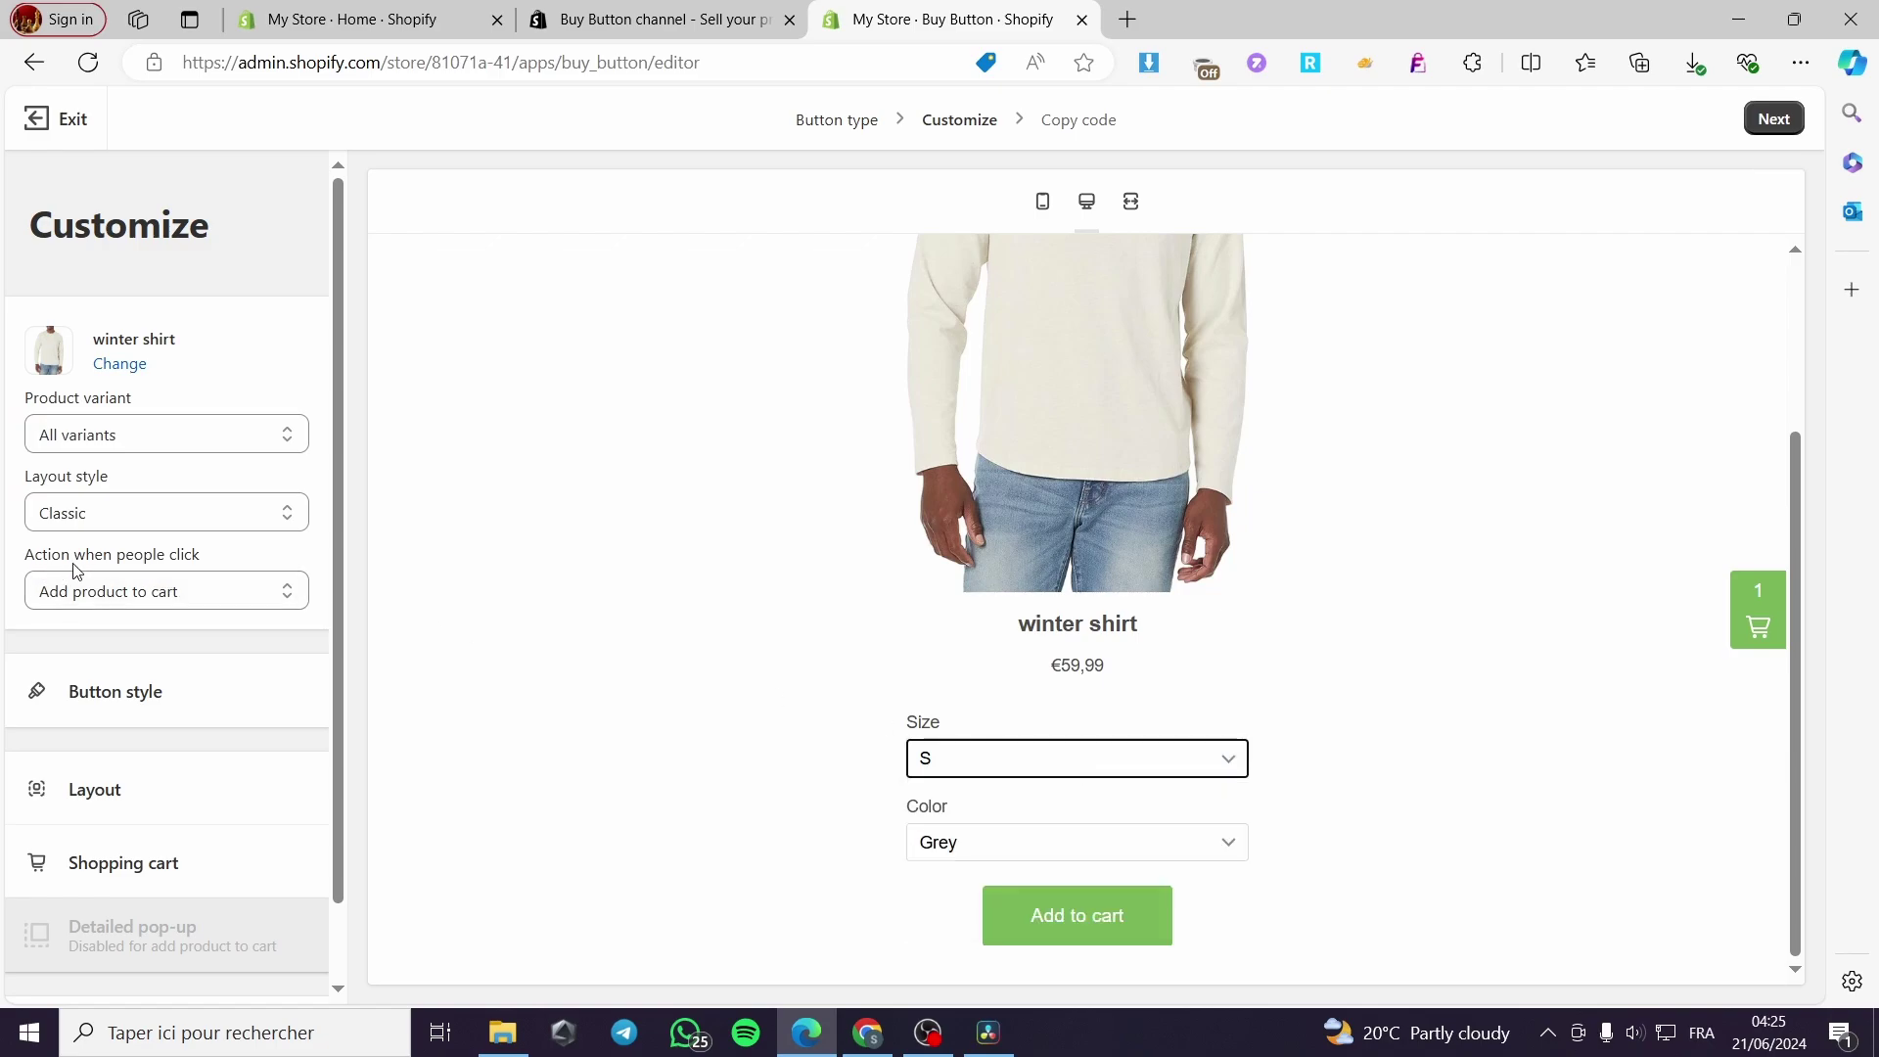
- Compare the click actions, then set the button to Direct to checkout
click(284, 608)
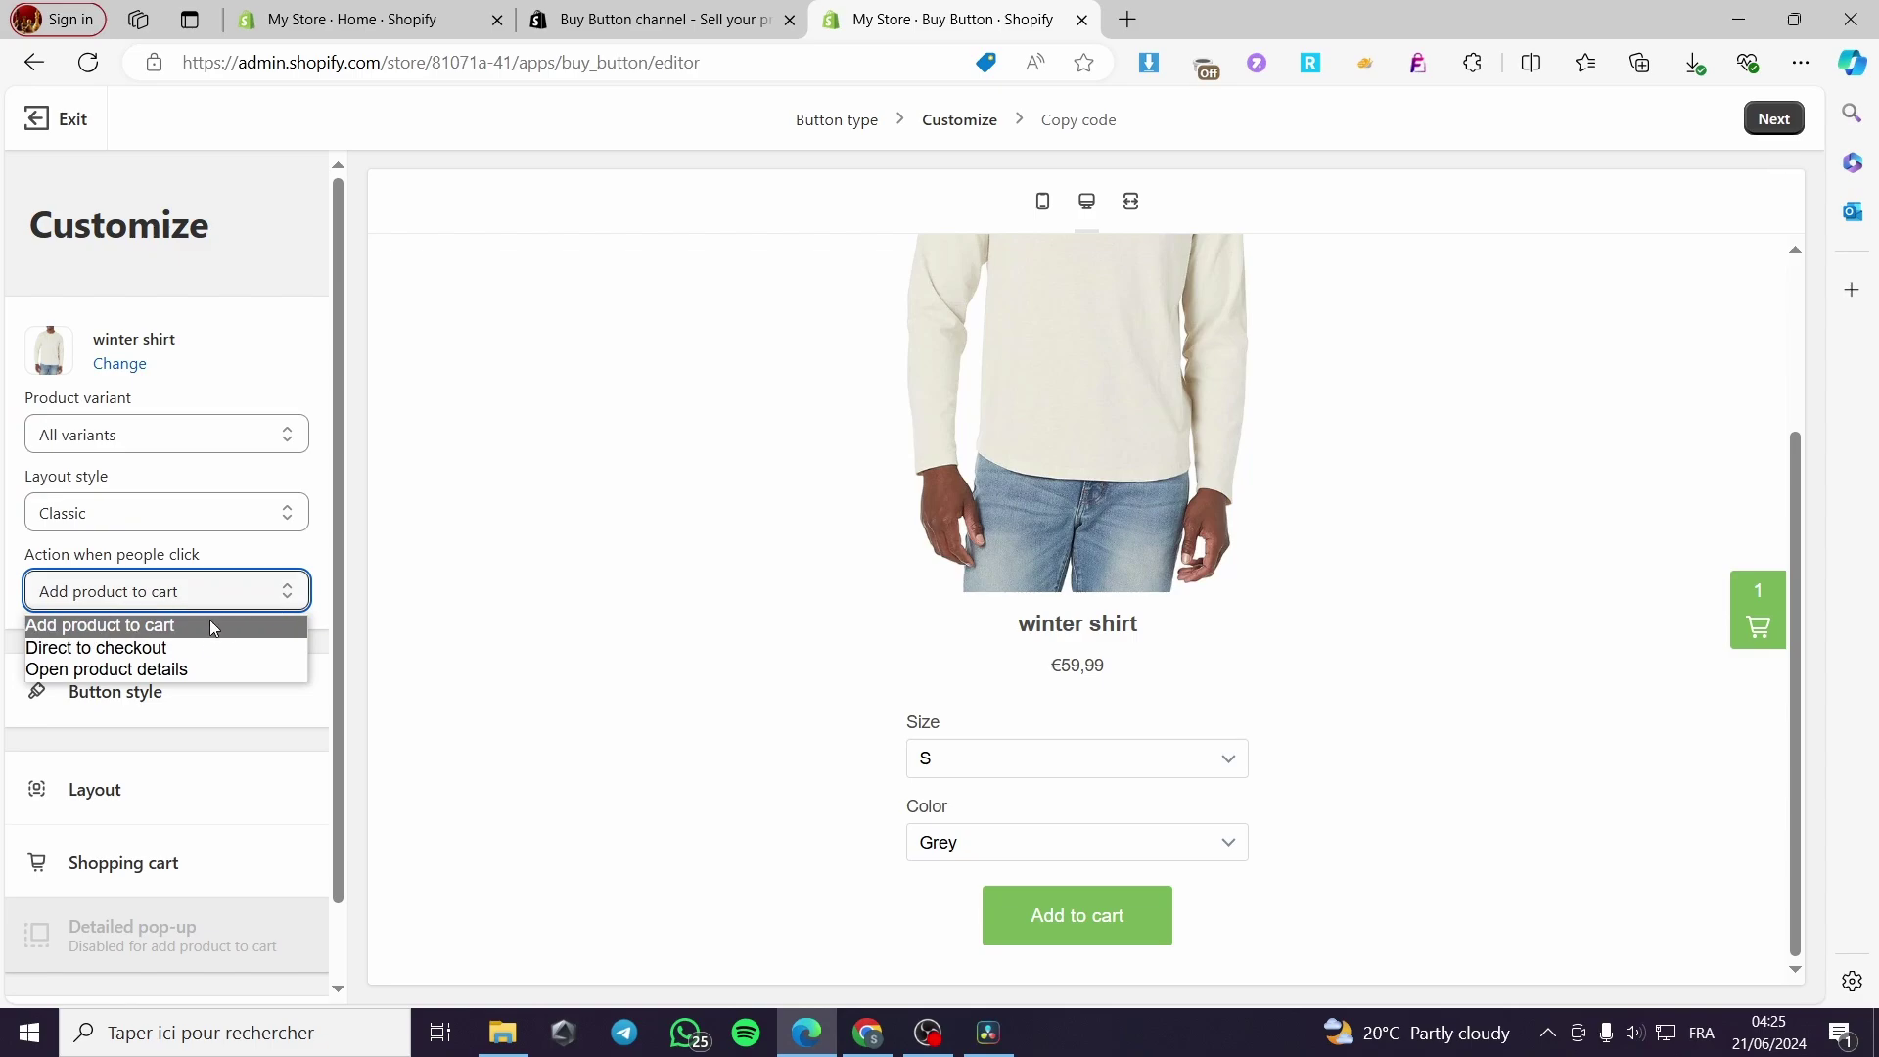
click(98, 648)
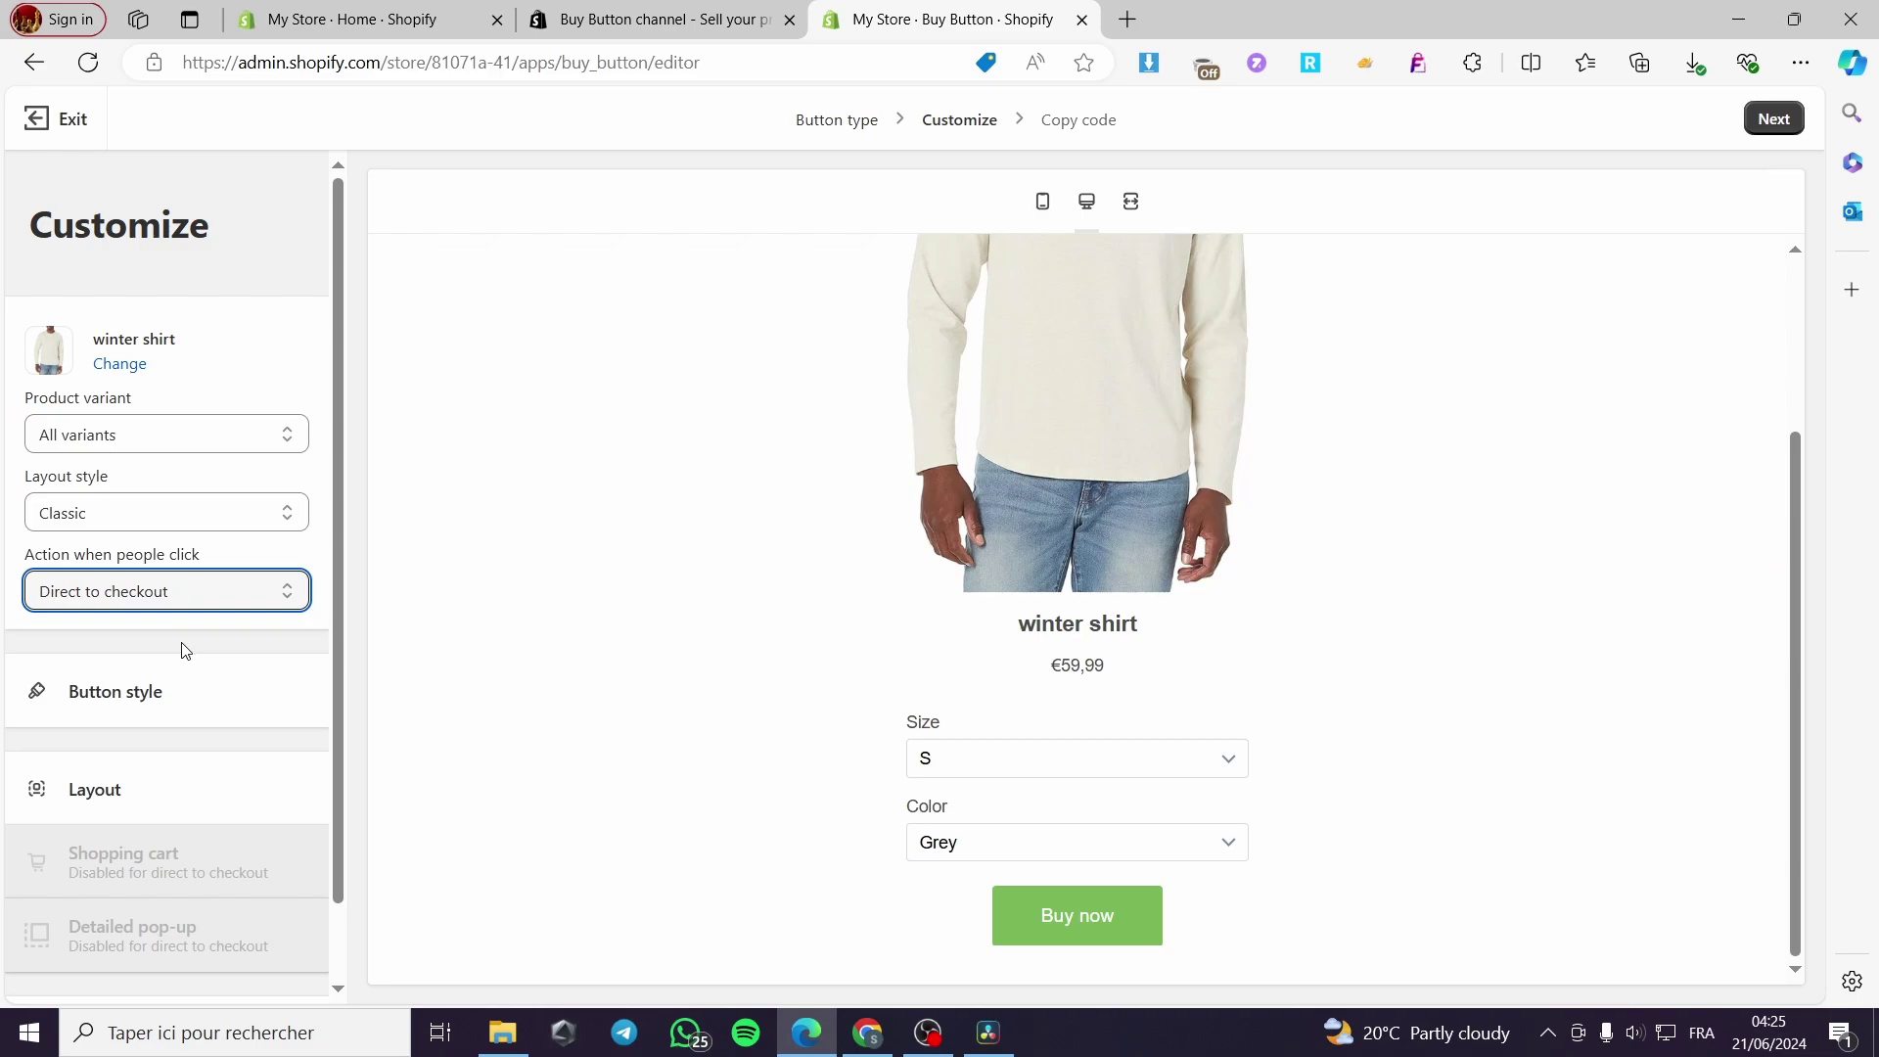
click(196, 591)
click(200, 626)
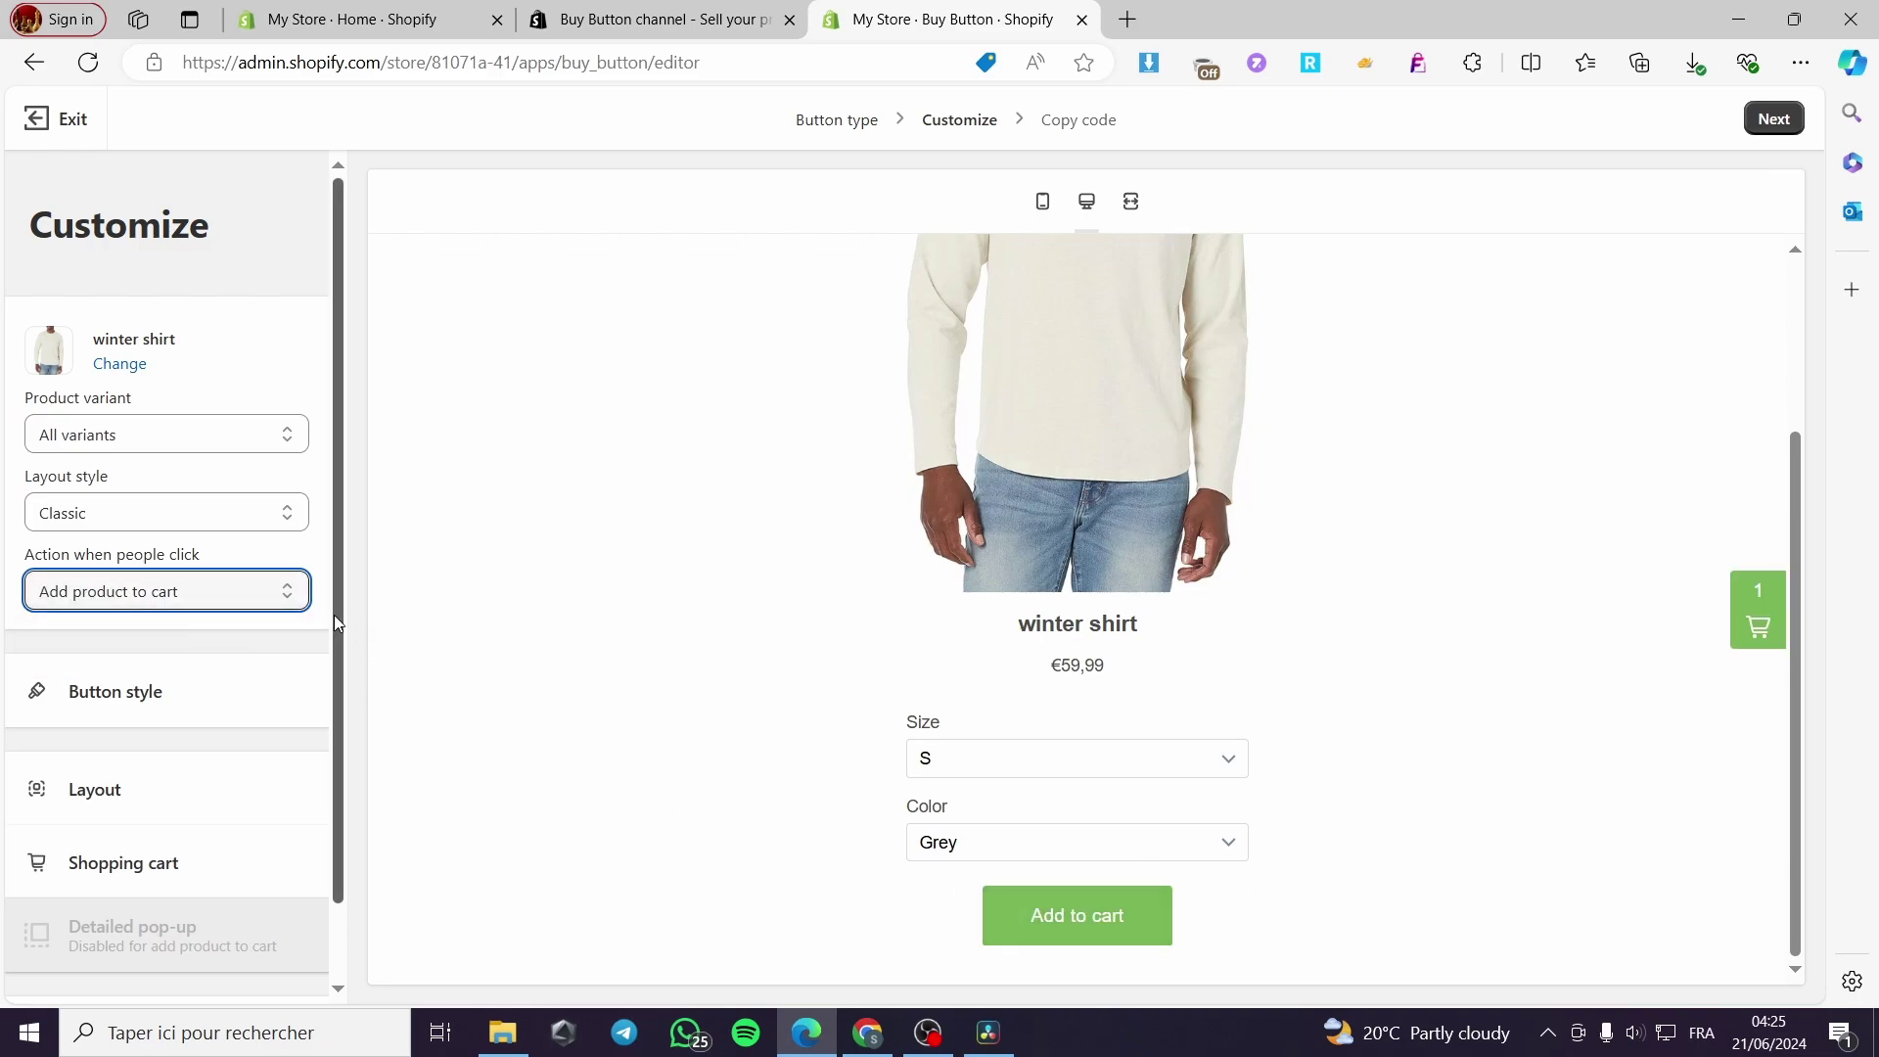
click(266, 599)
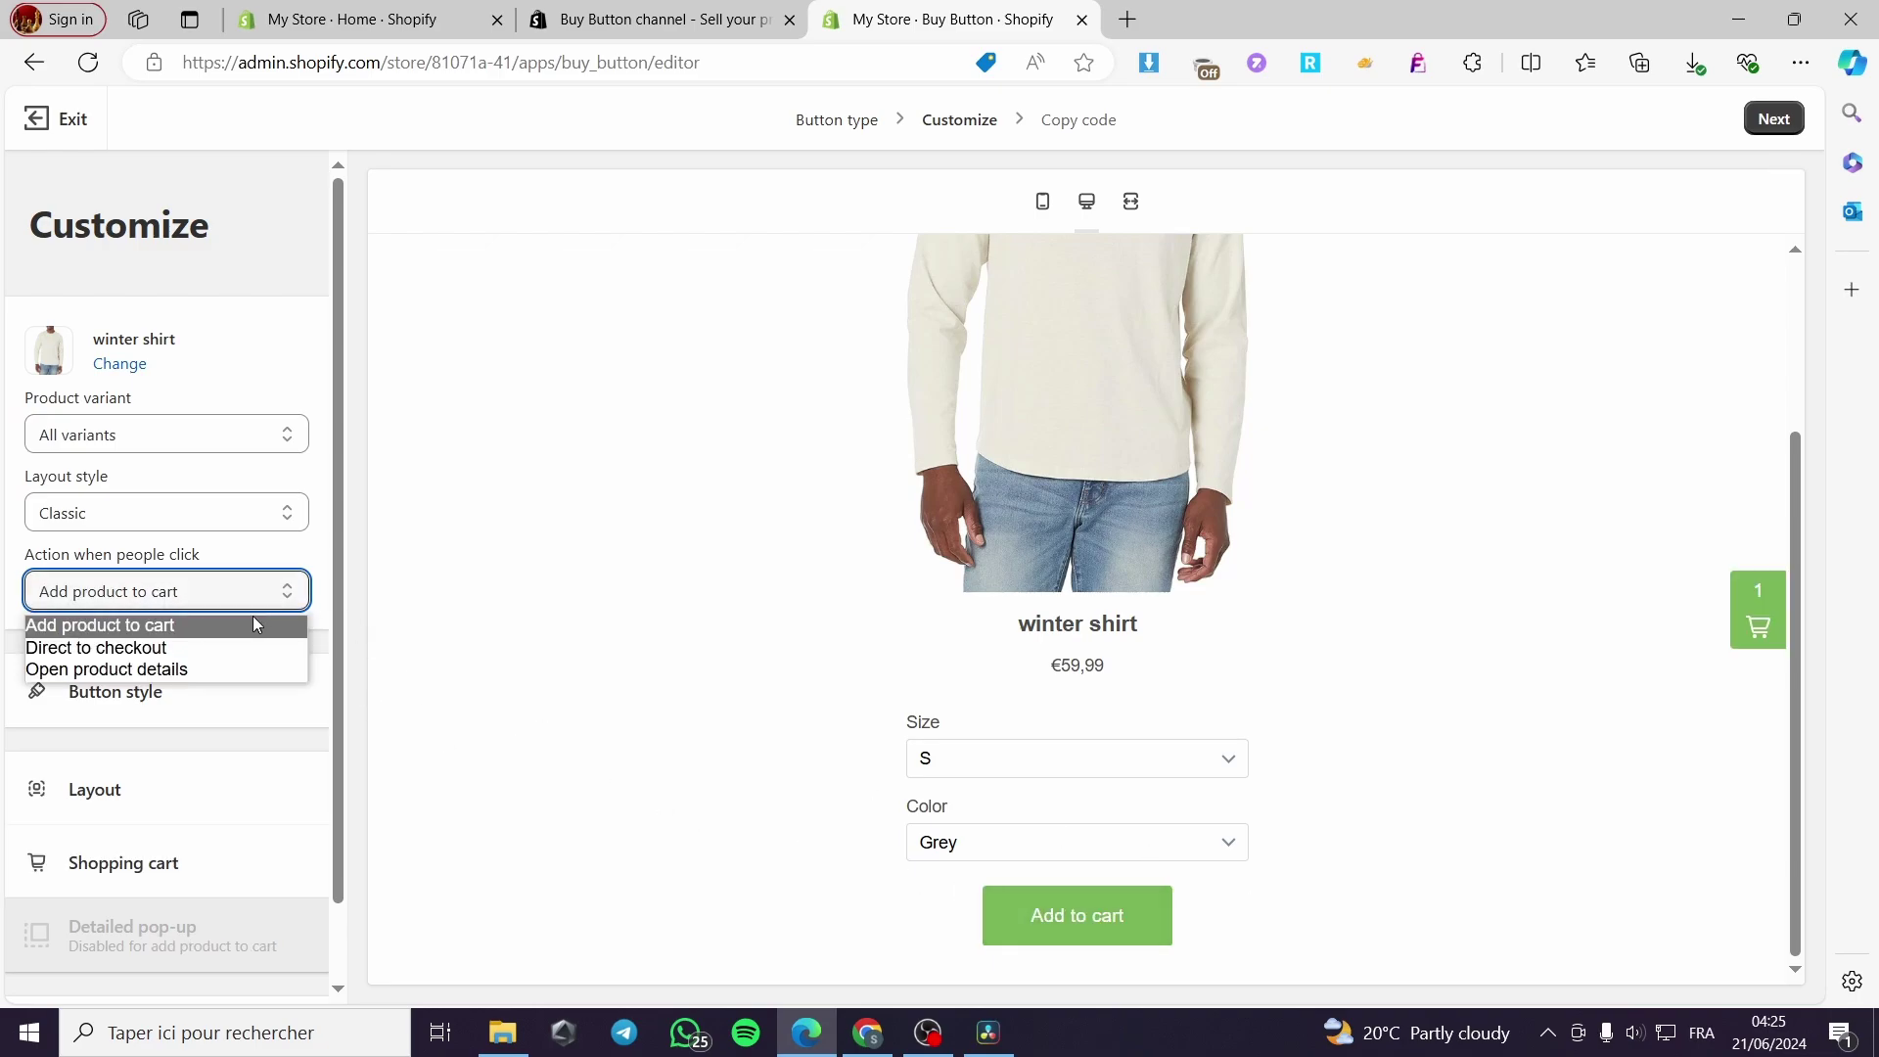
click(78, 671)
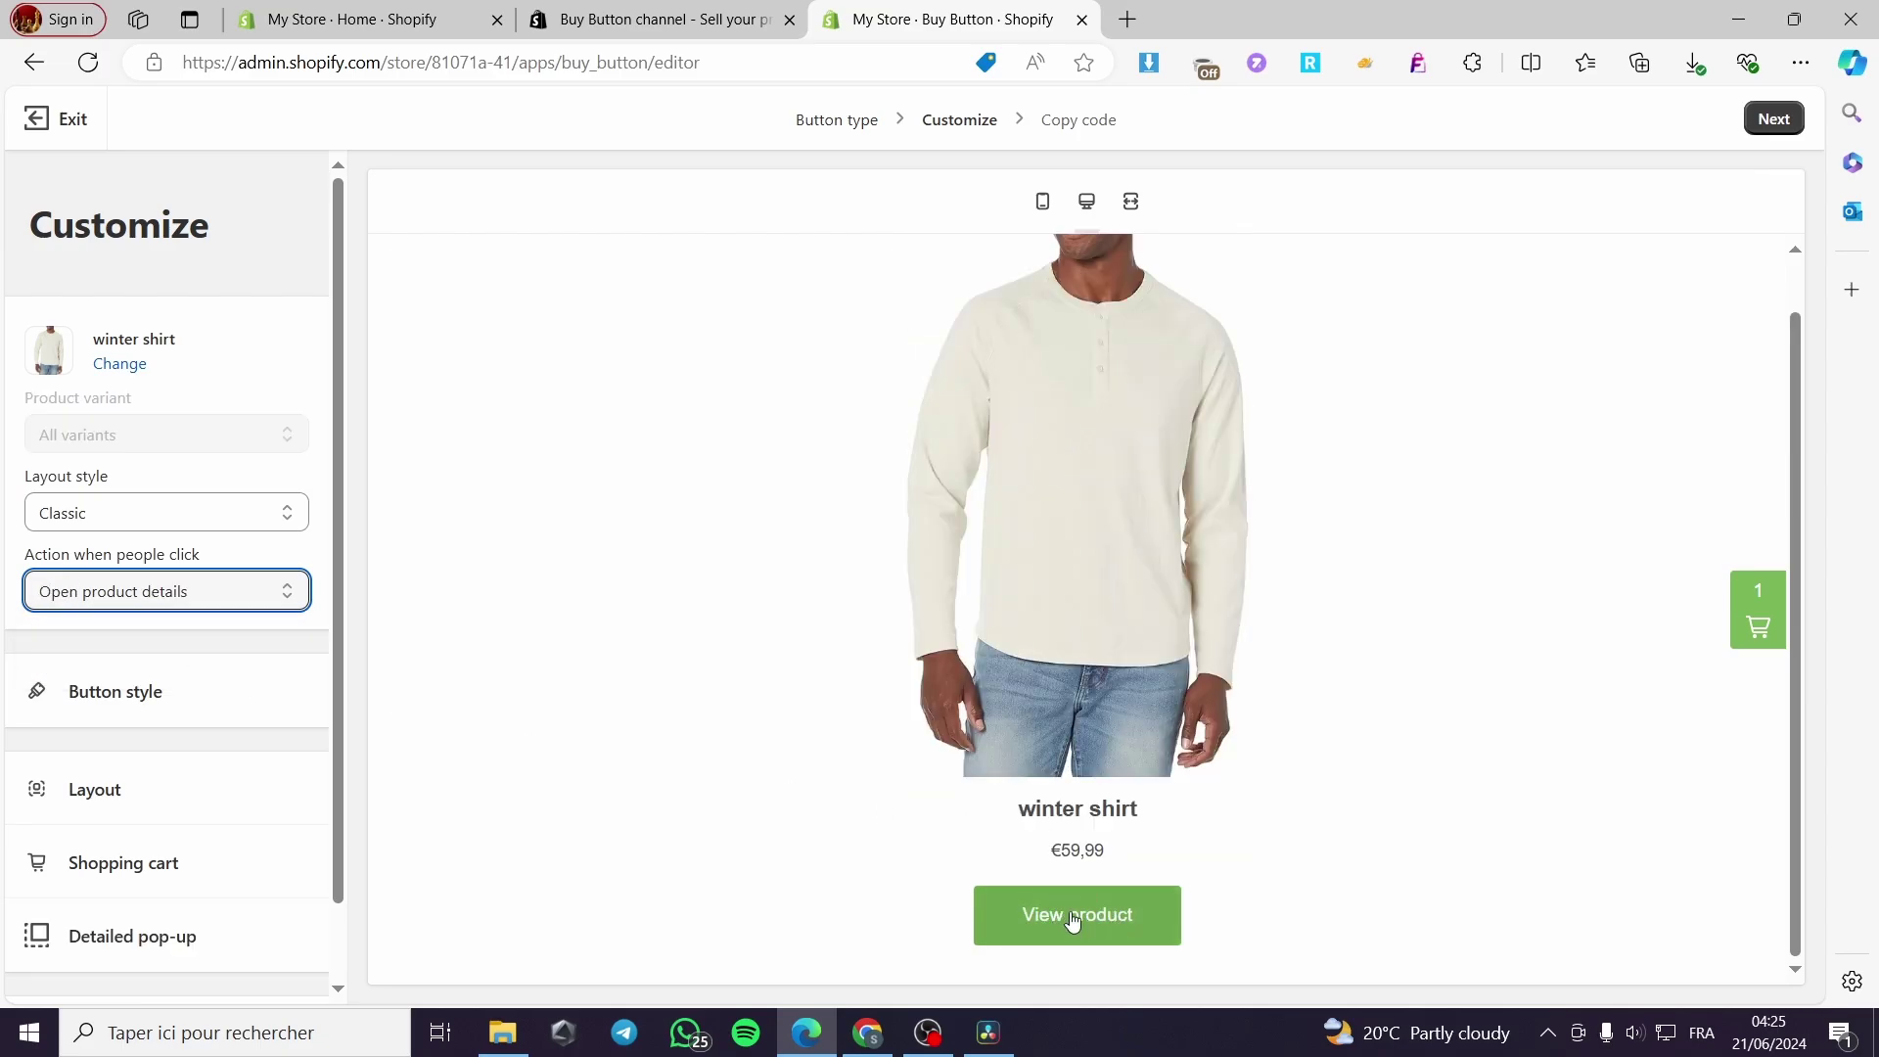
click(279, 597)
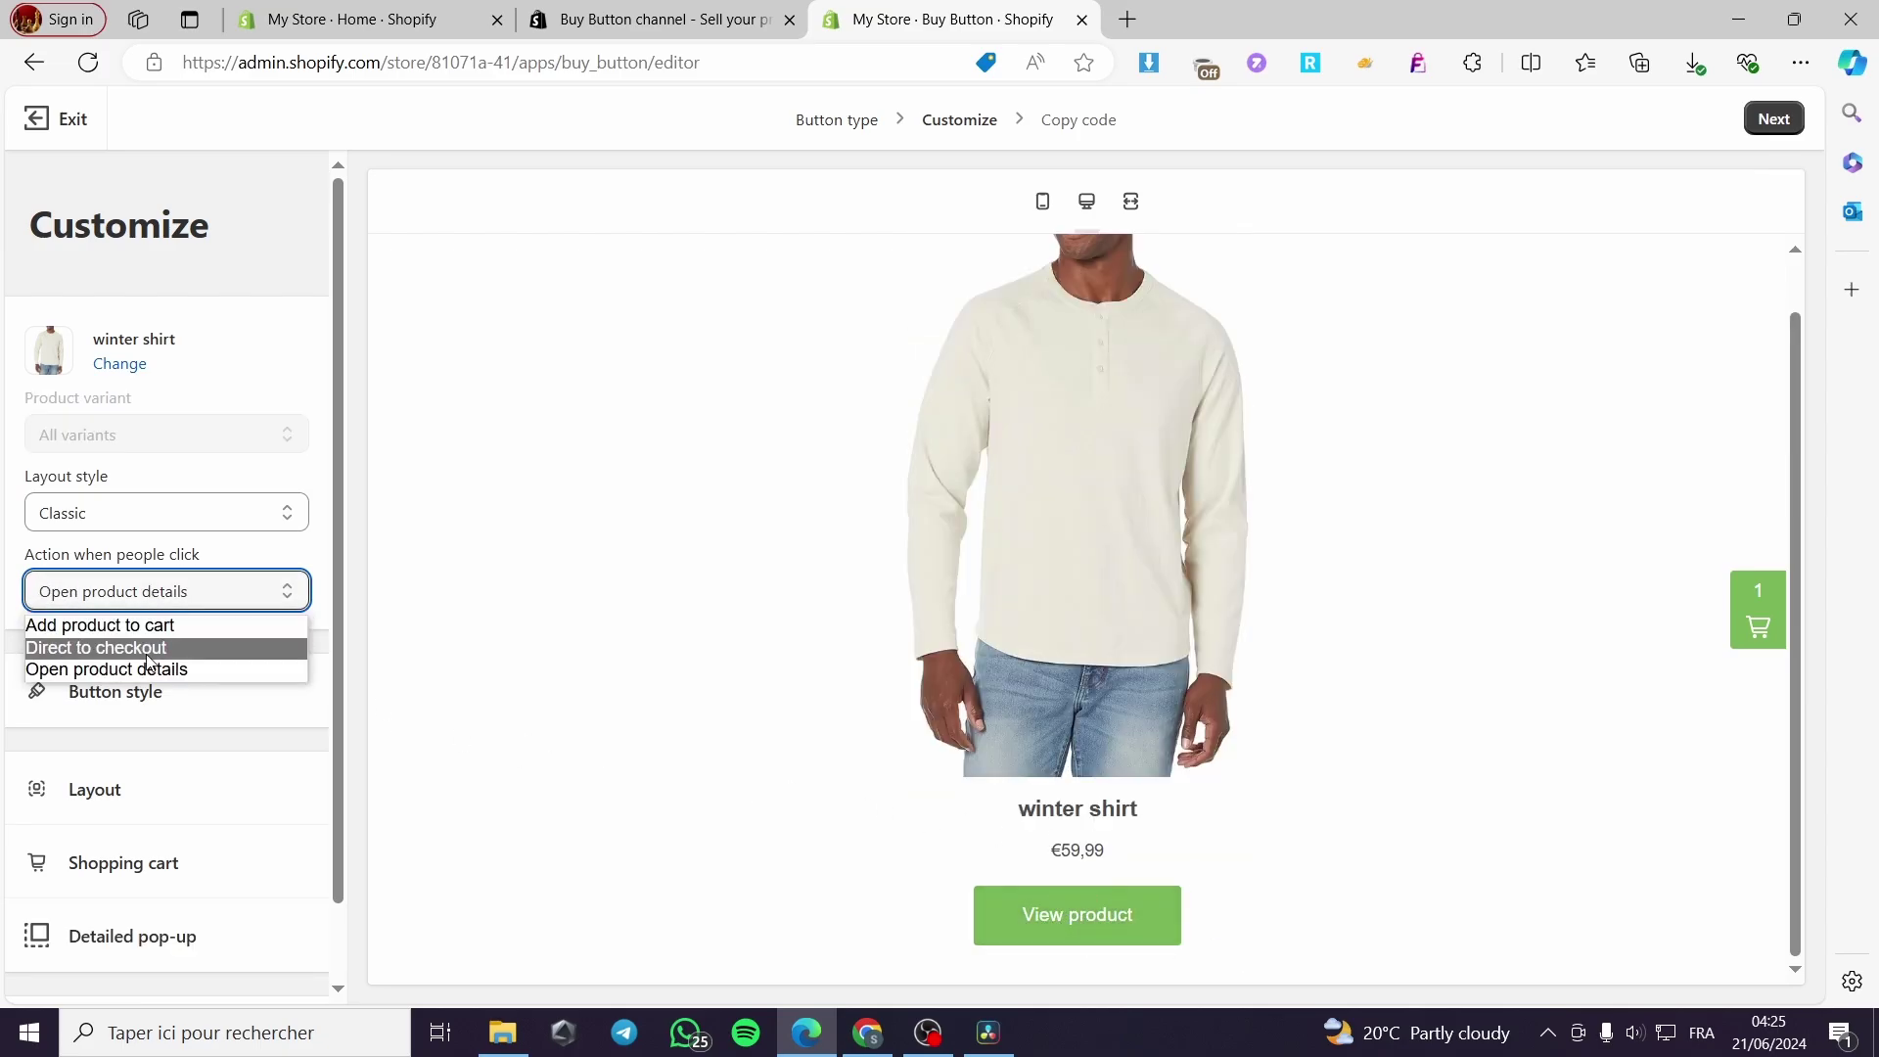
click(116, 649)
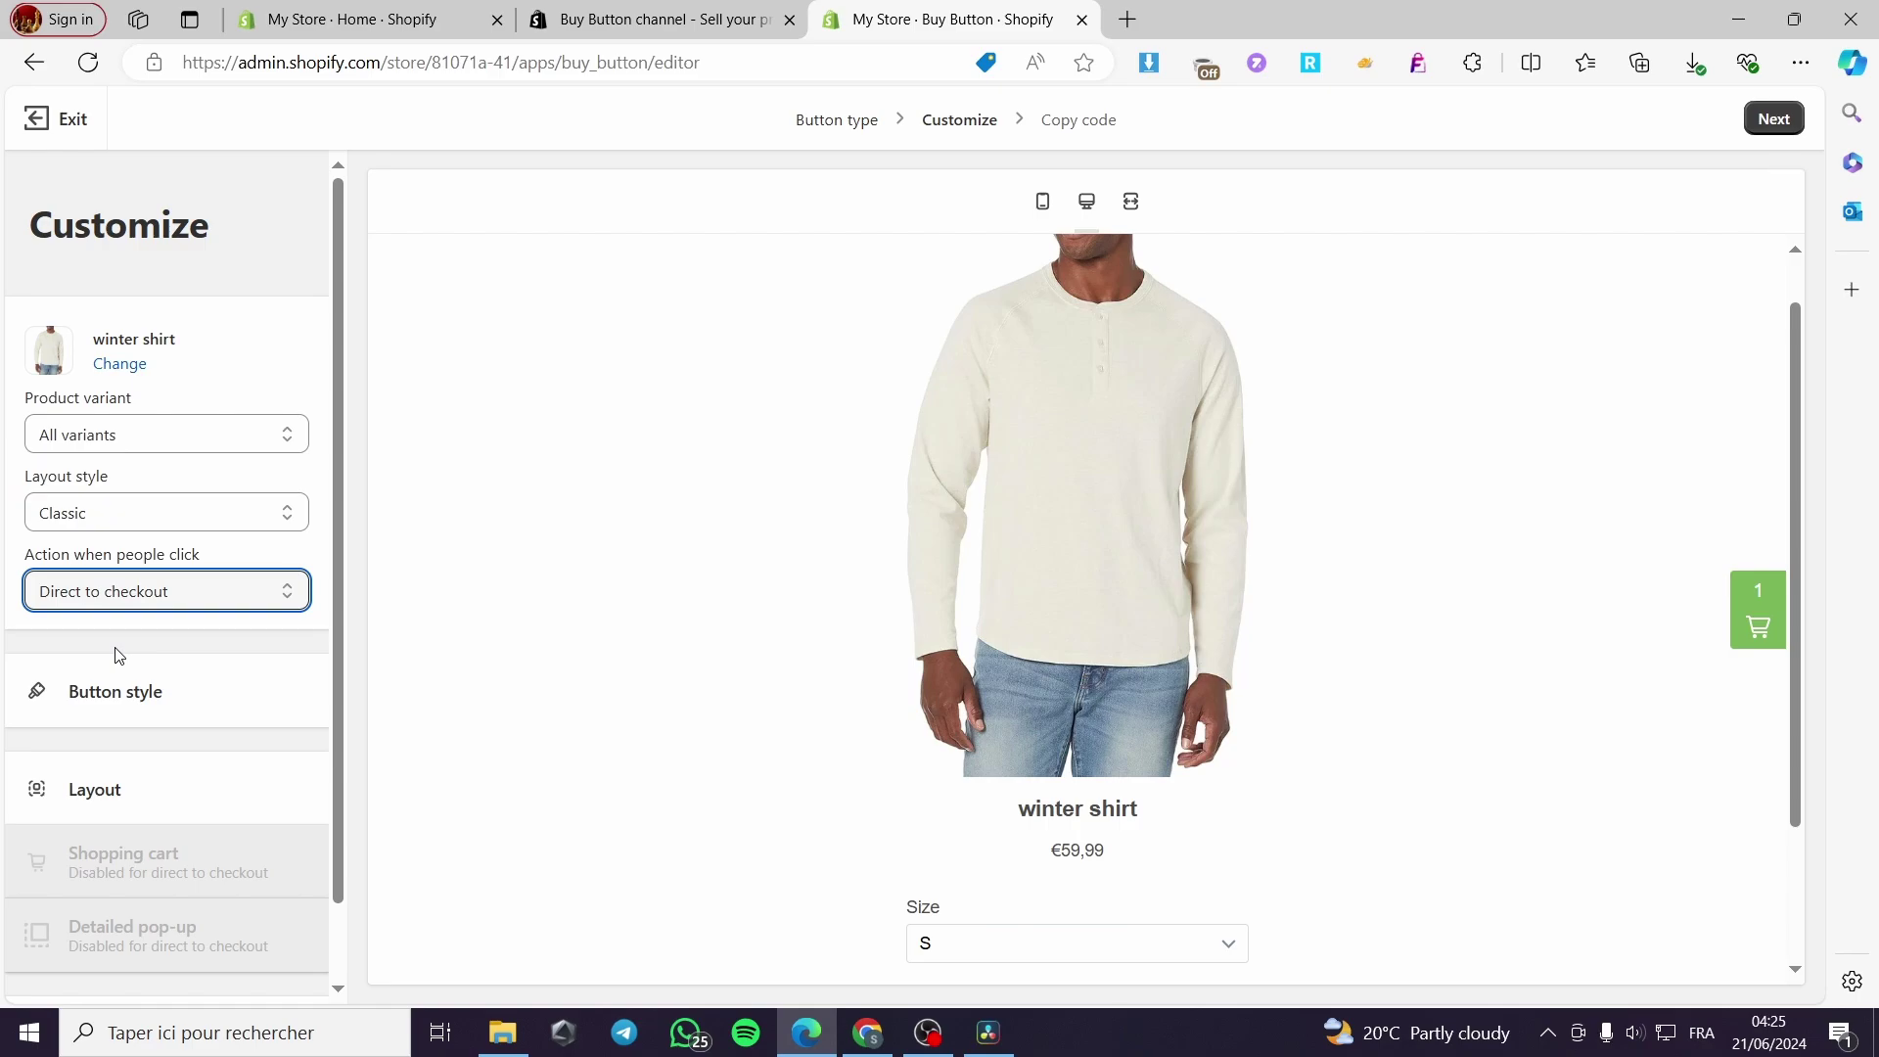
scroll(1099, 910, down, 2)
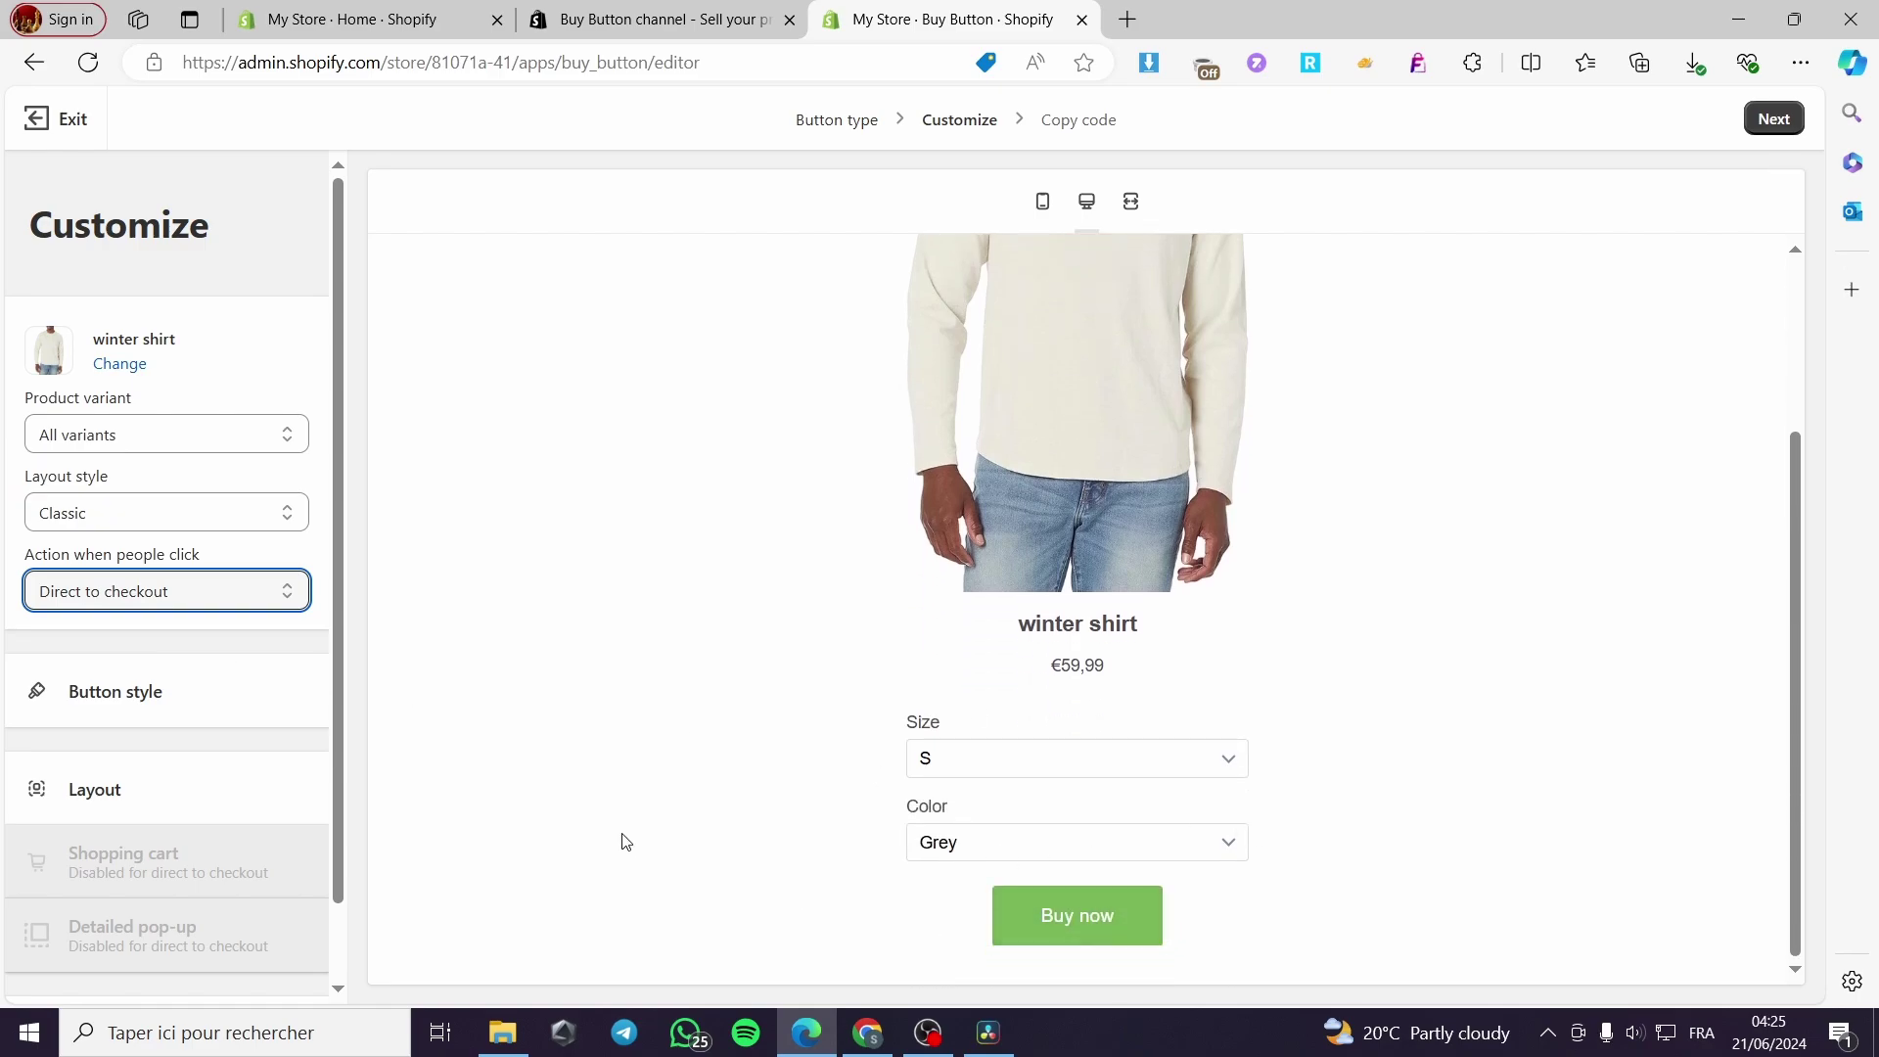
- Set the Buy now button corners to 40 px and its width to 45 px
click(106, 701)
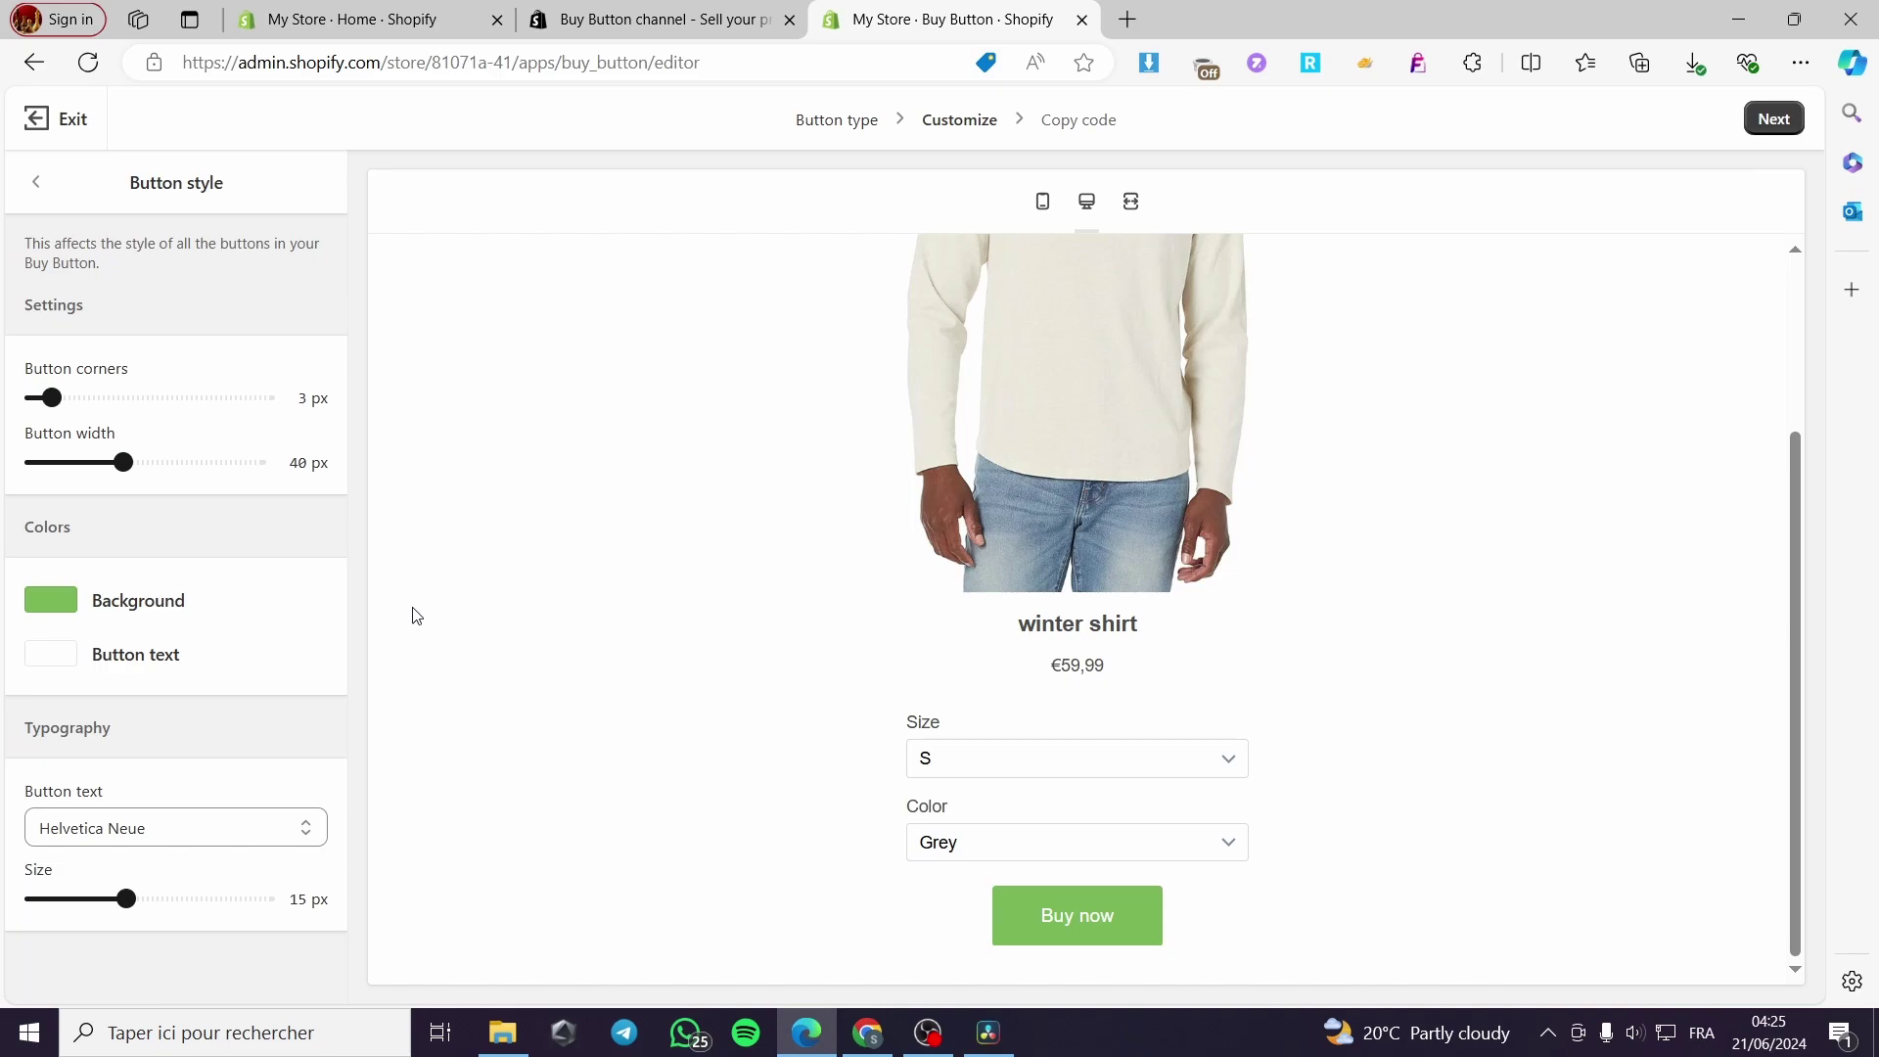
click(53, 396)
mouse_move(53, 397)
mouse_down()
mouse_move(160, 396)
mouse_move(33, 401)
mouse_up()
drag(37, 396, 316, 402)
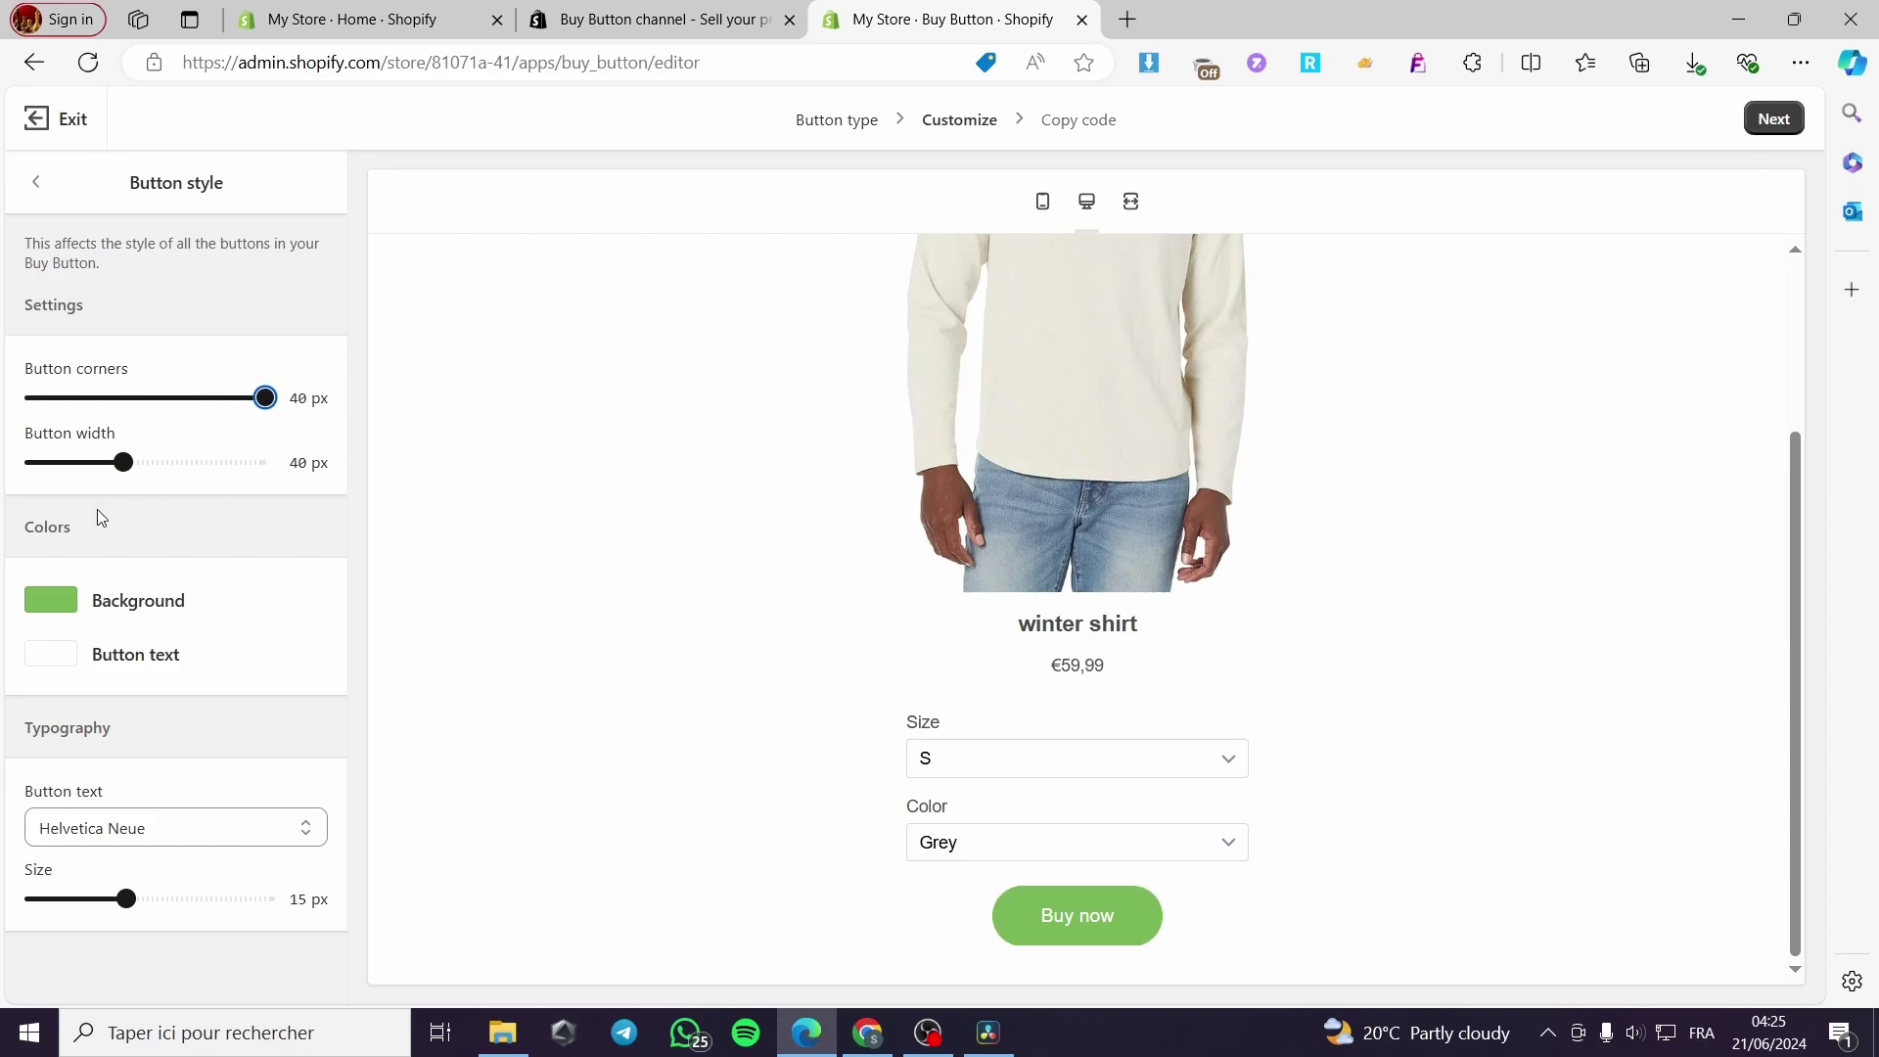
mouse_move(119, 465)
mouse_down()
mouse_move(53, 470)
mouse_move(255, 466)
mouse_move(103, 469)
mouse_move(134, 466)
mouse_up()
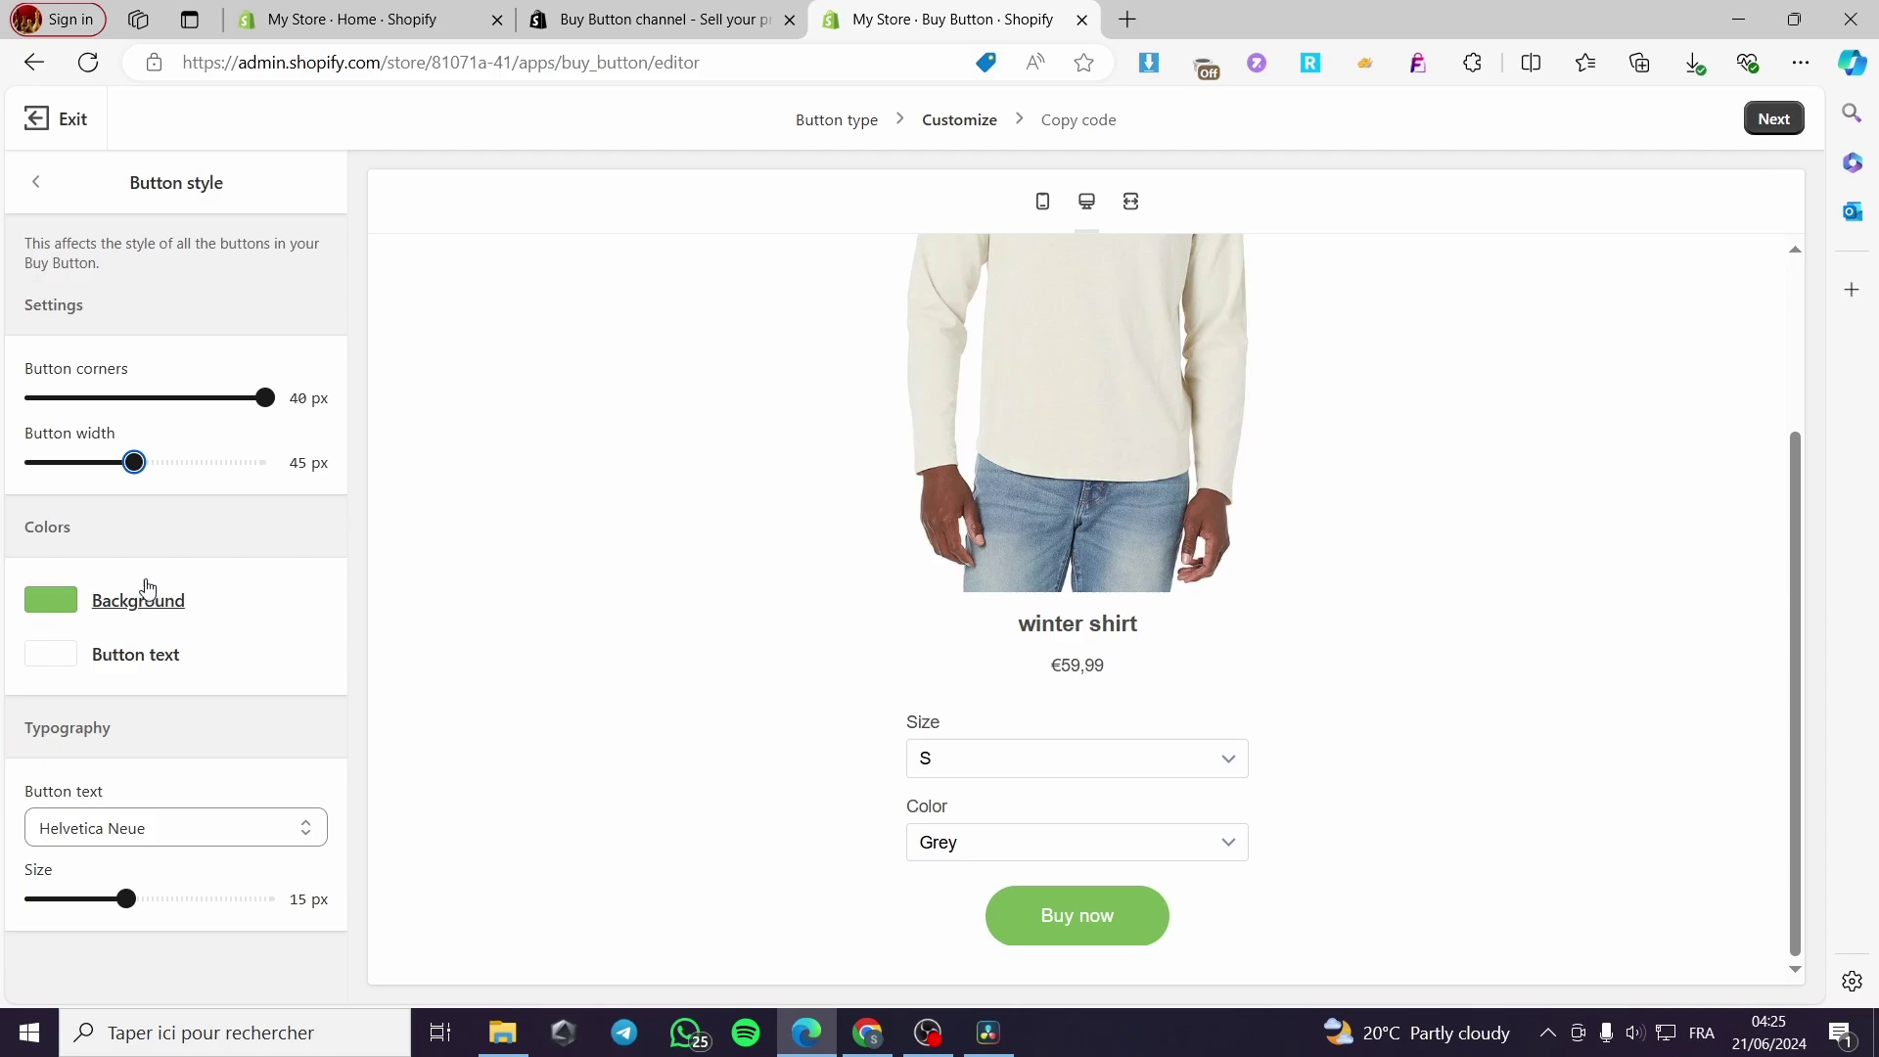
- Make the button background cyan #00c3f6 and keep the button text white
click(151, 613)
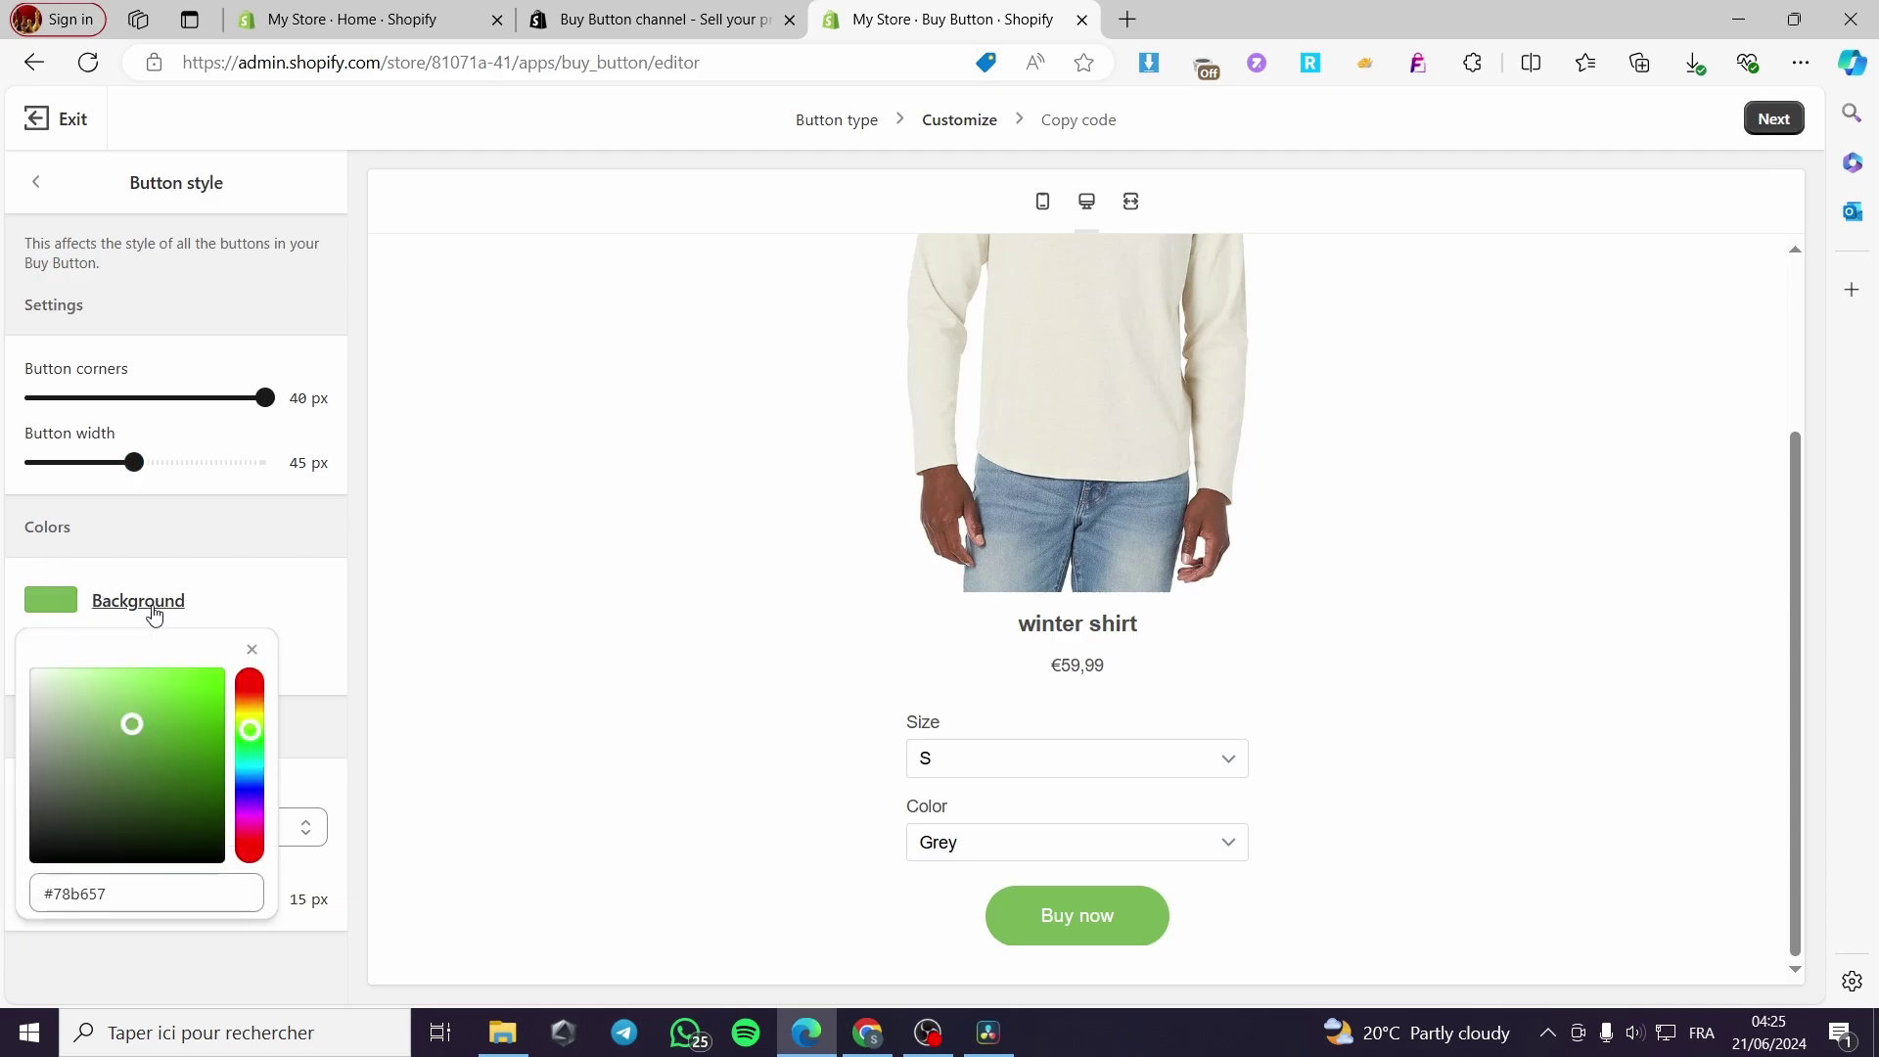
drag(251, 762, 250, 773)
drag(196, 696, 222, 676)
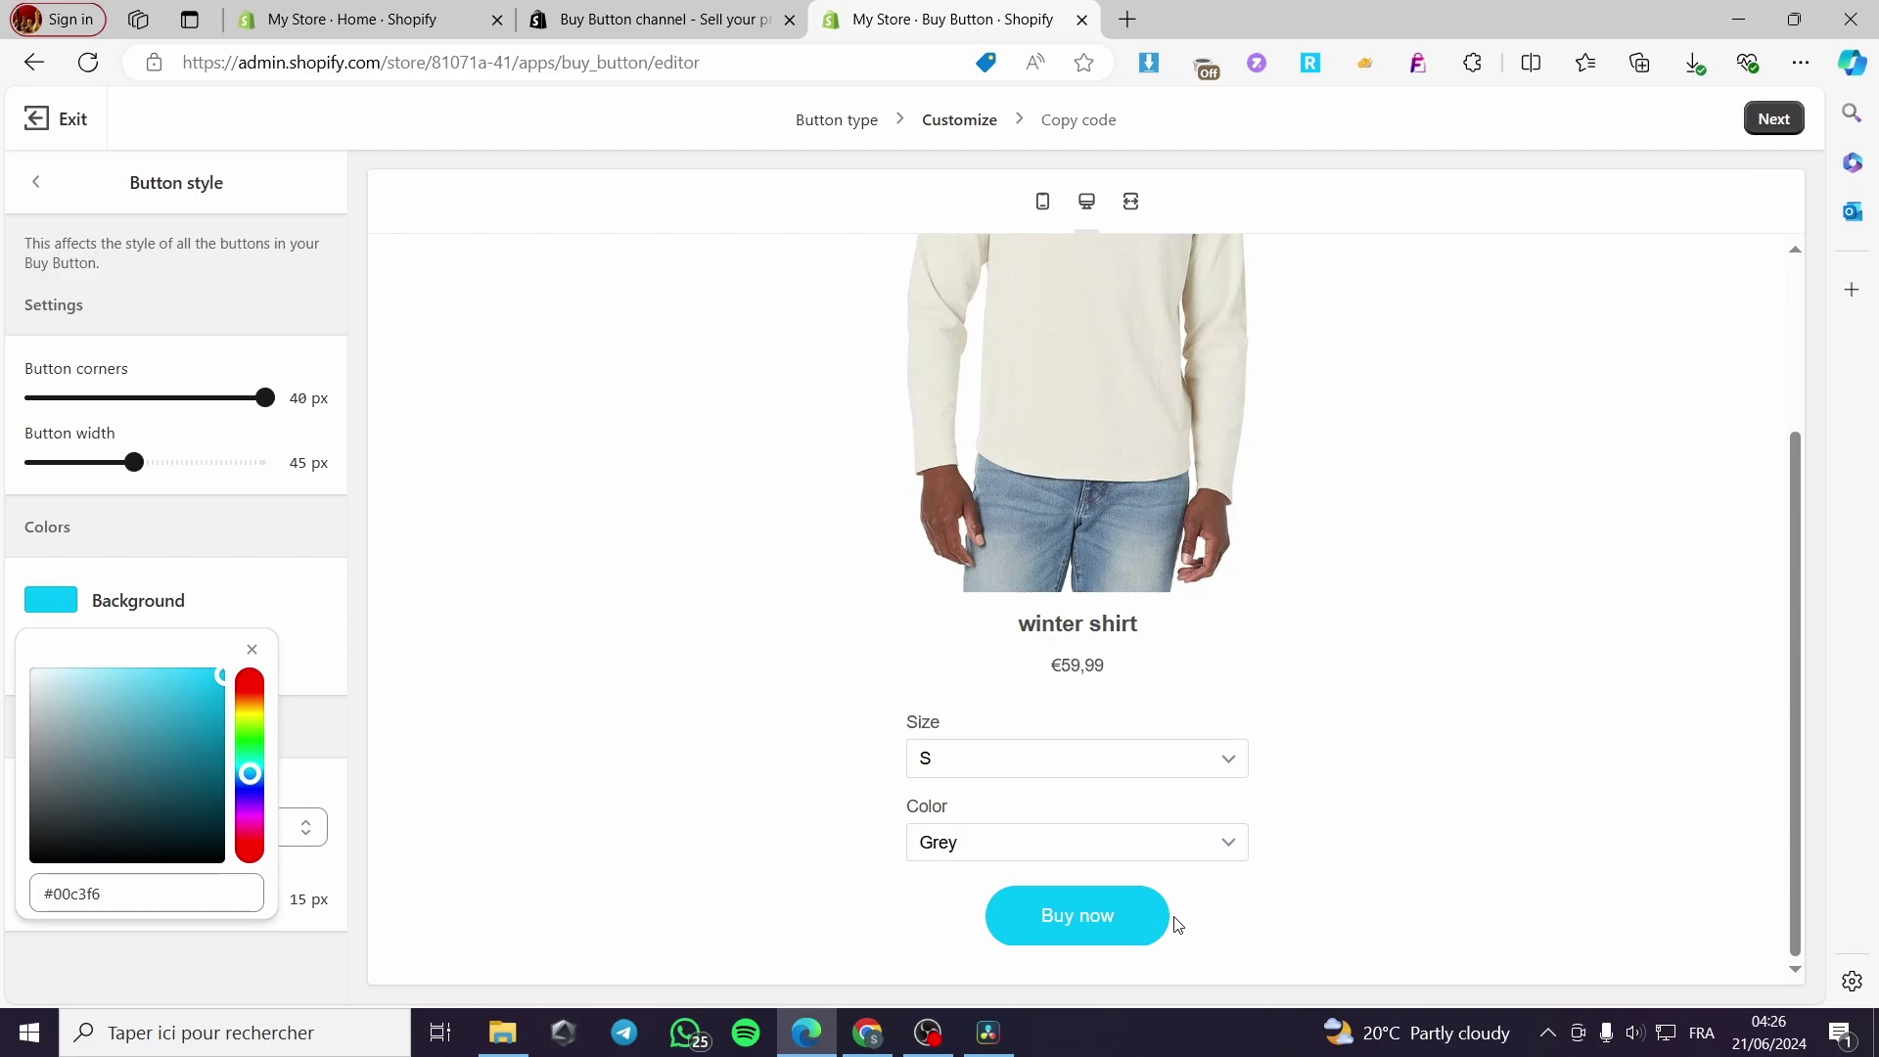
click(302, 605)
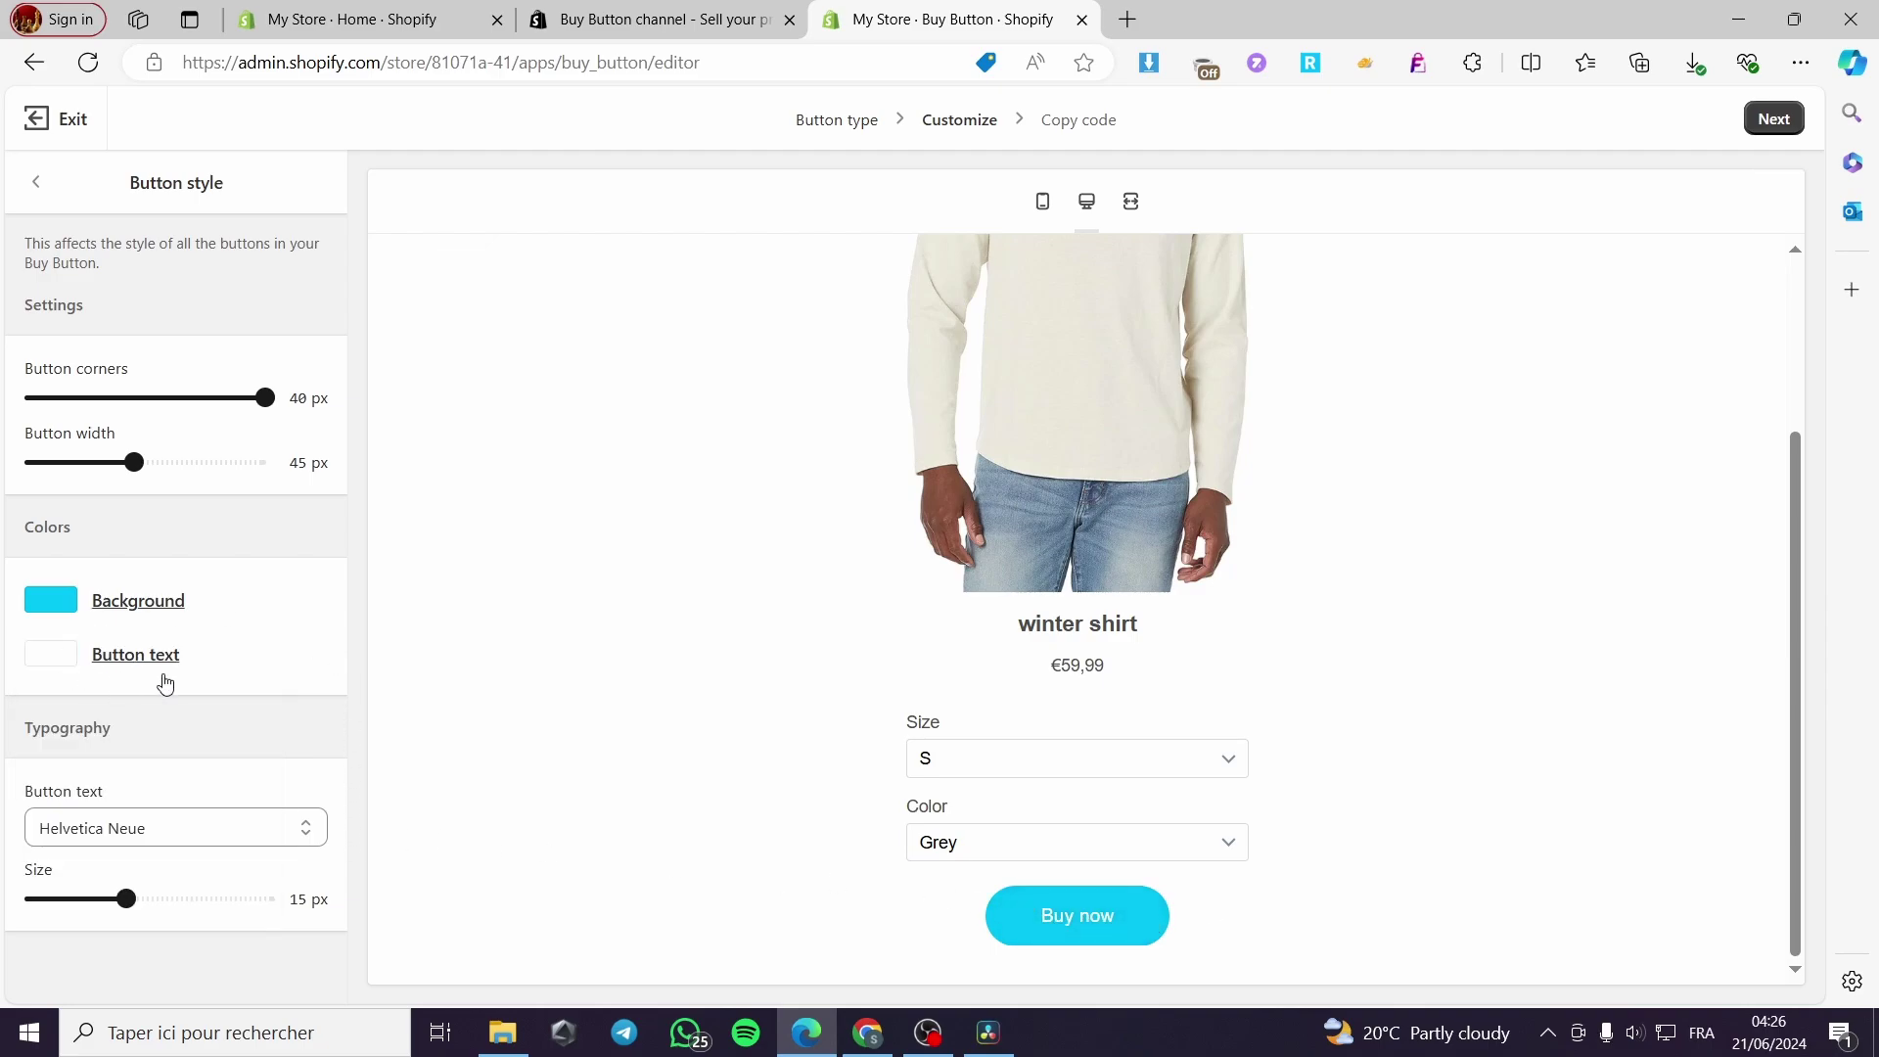
click(143, 664)
click(203, 731)
drag(59, 750, 29, 724)
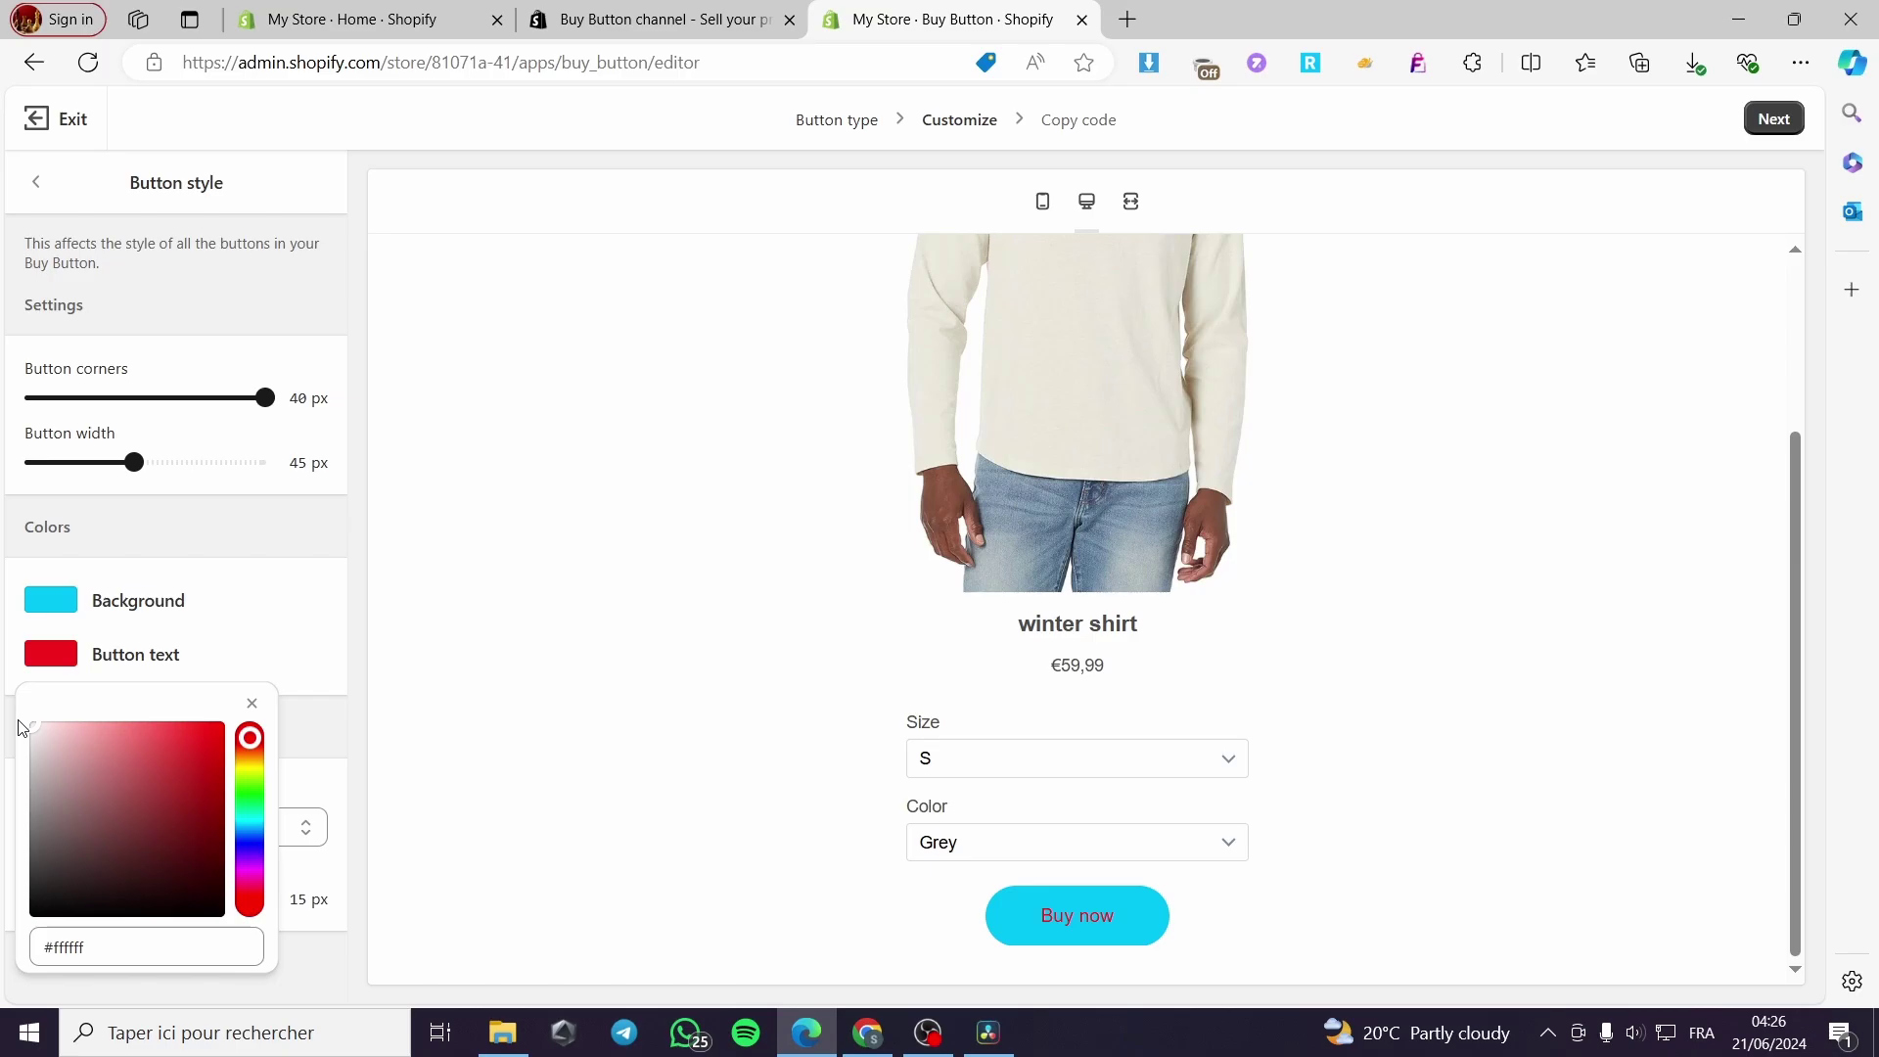
click(313, 601)
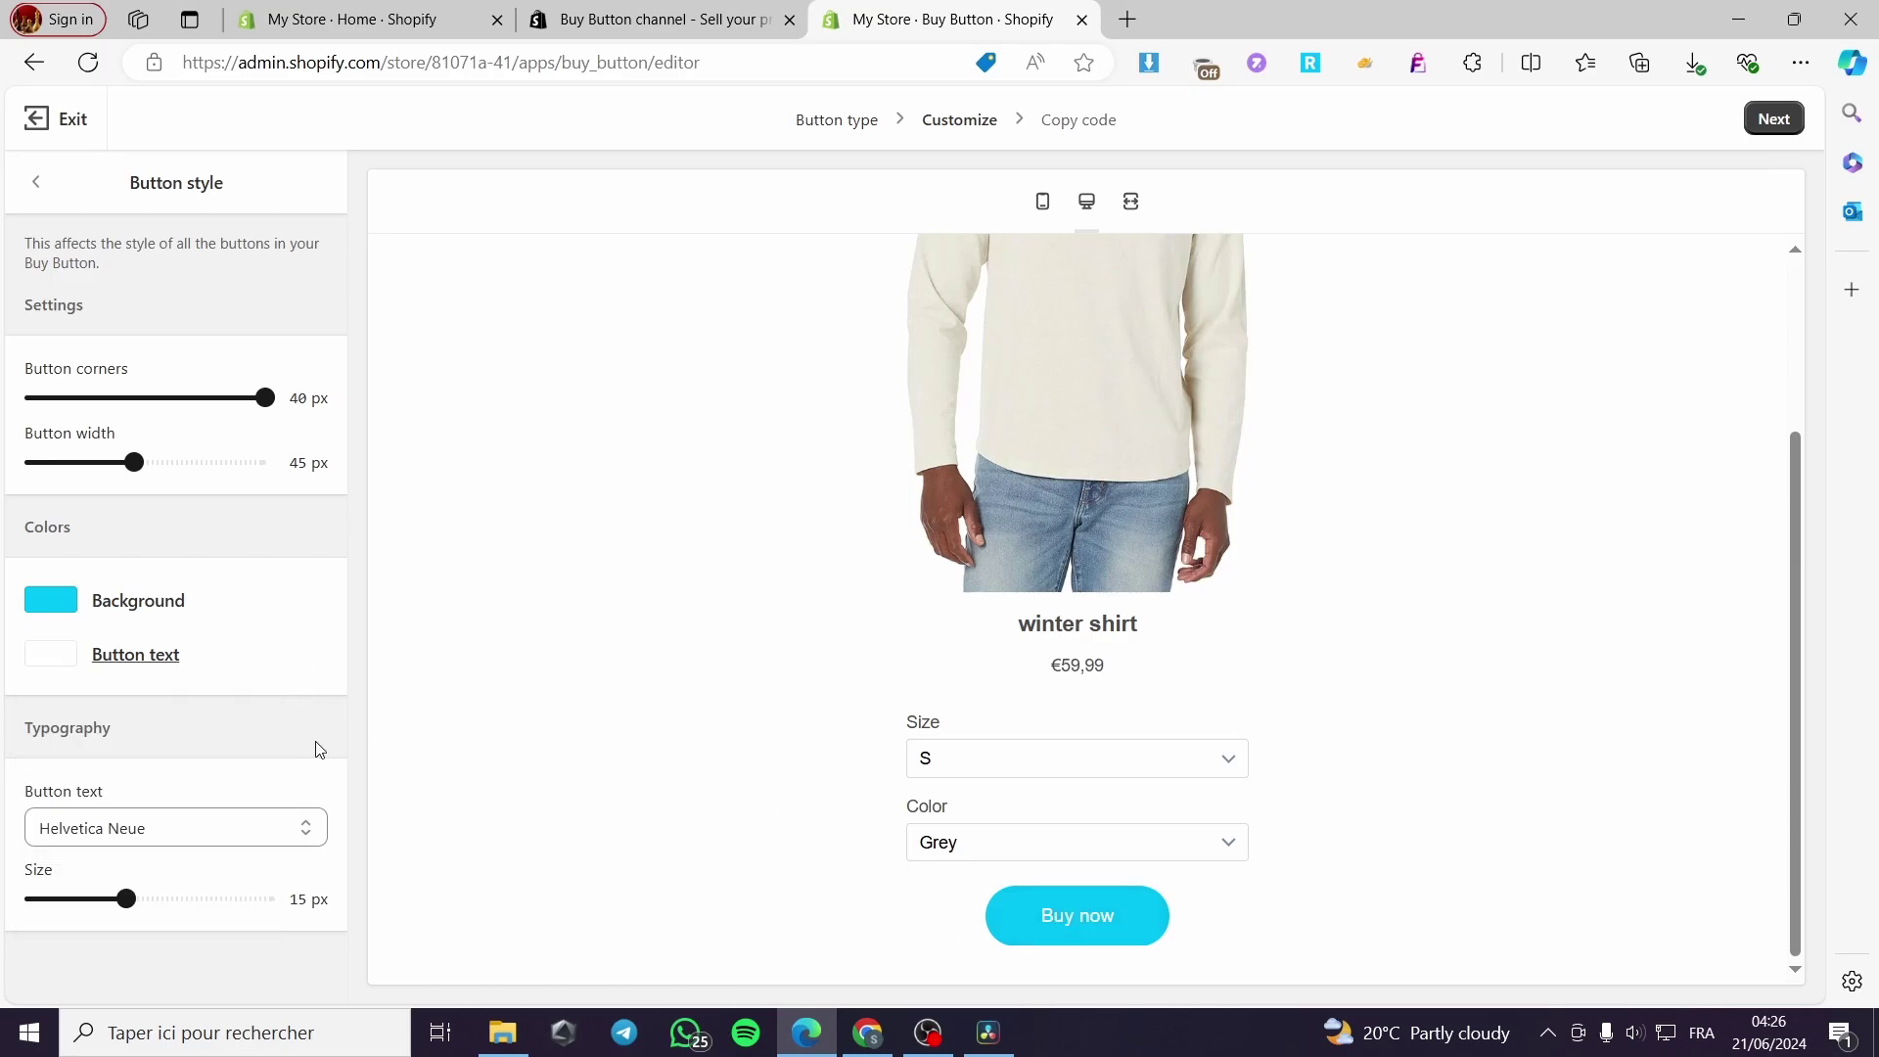
- Keep the Helvetica Neue font and enlarge the button text to 16 px
click(239, 827)
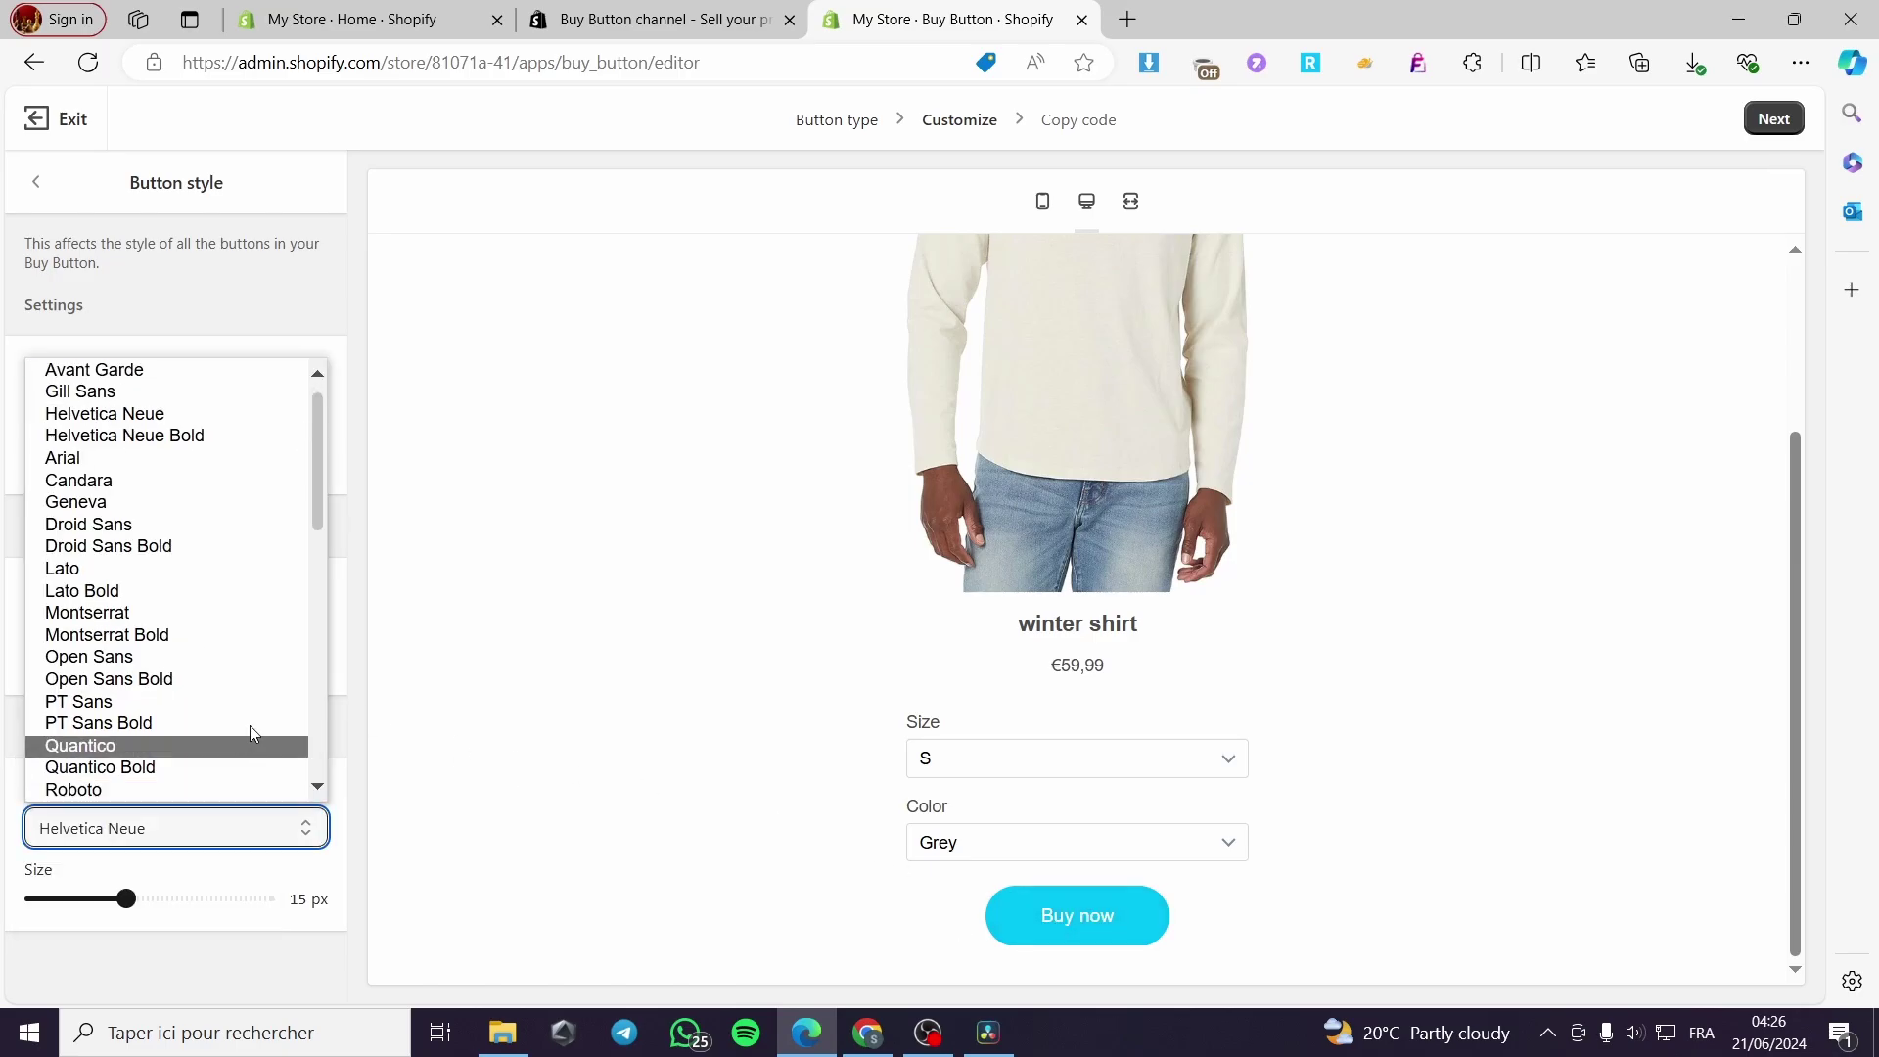
scroll(239, 675, down, 5)
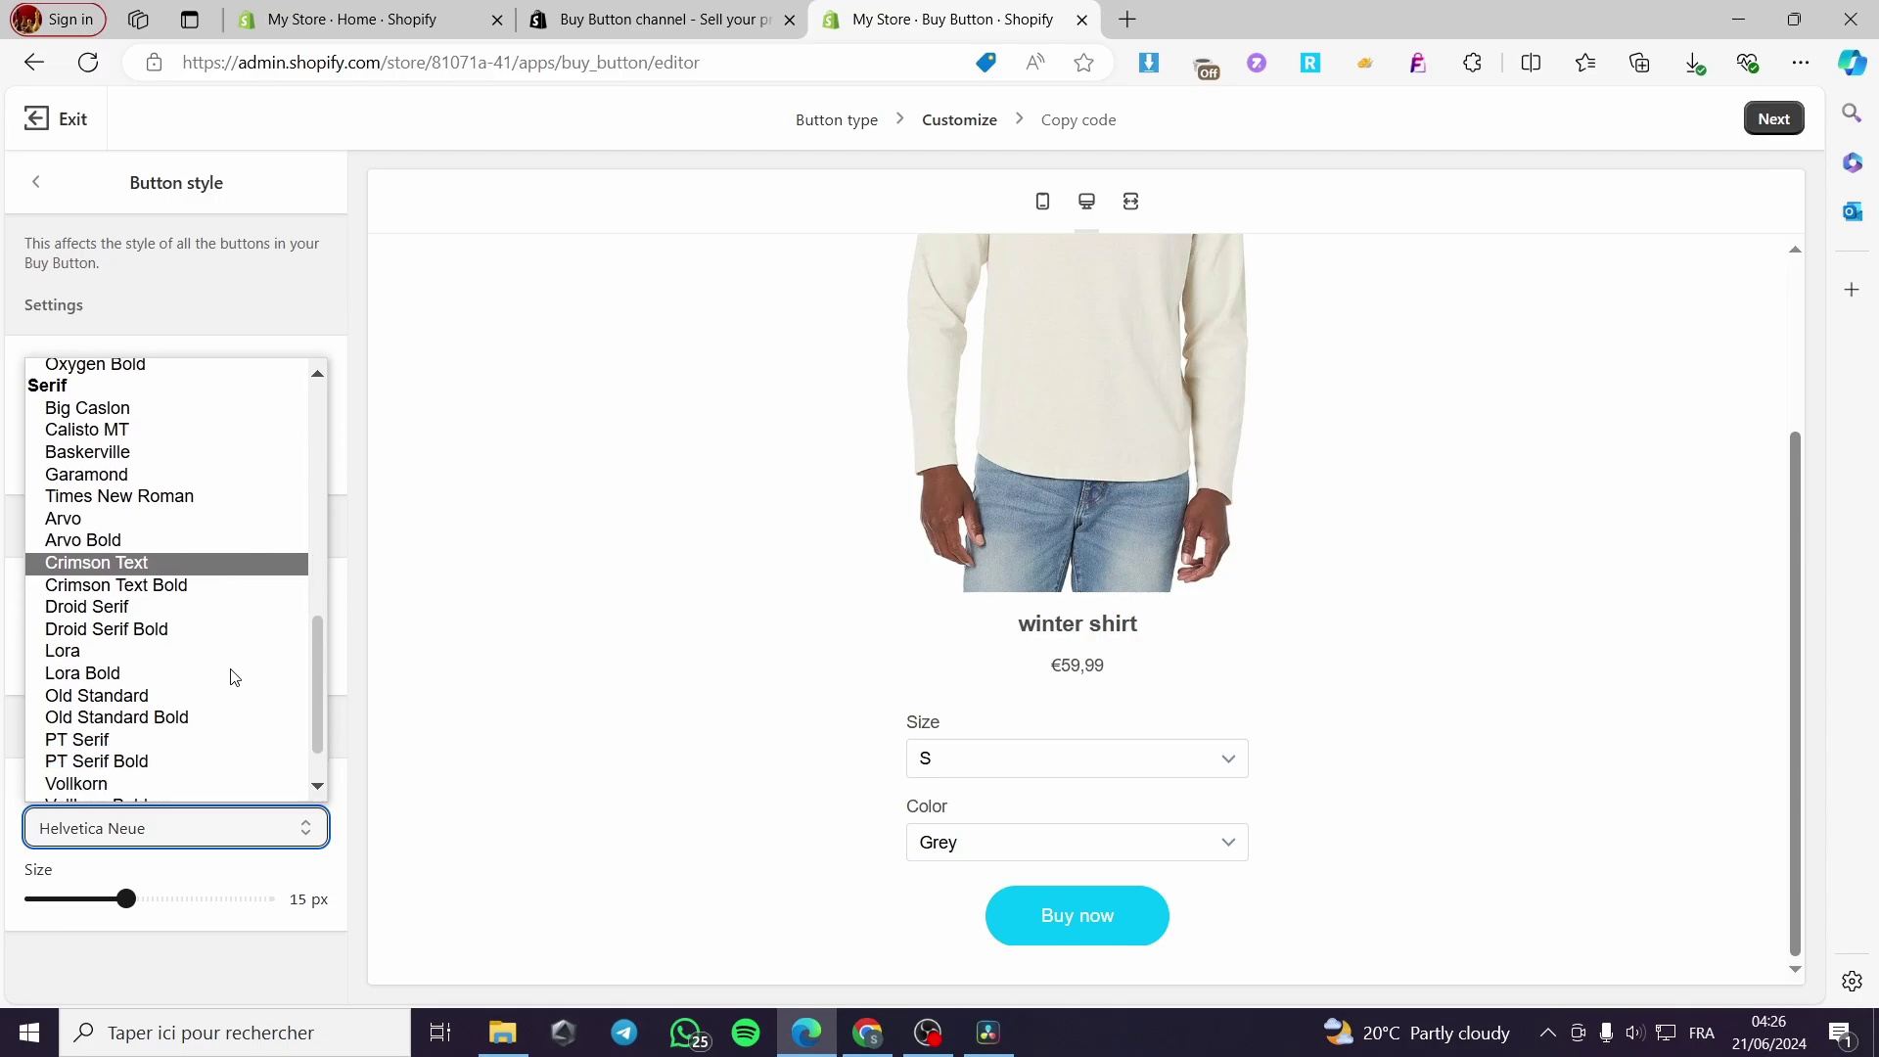
scroll(252, 545, up, 5)
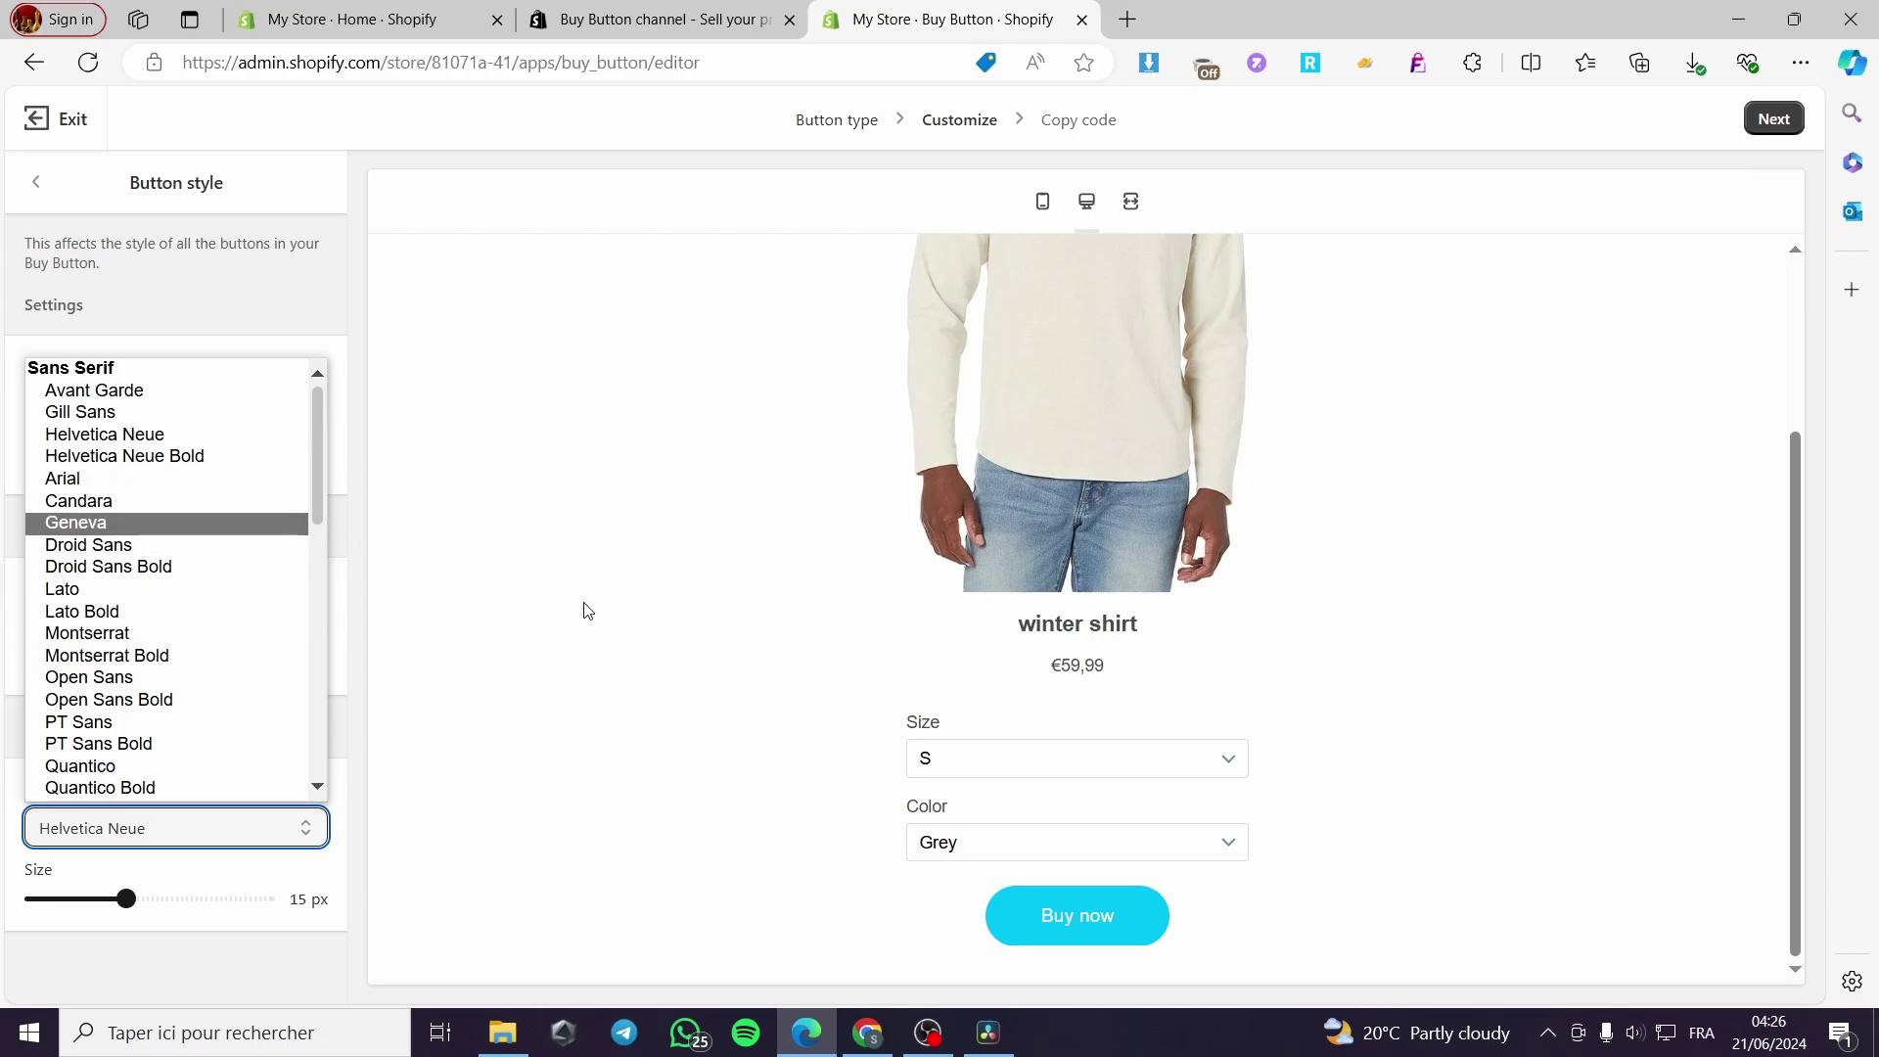
click(520, 543)
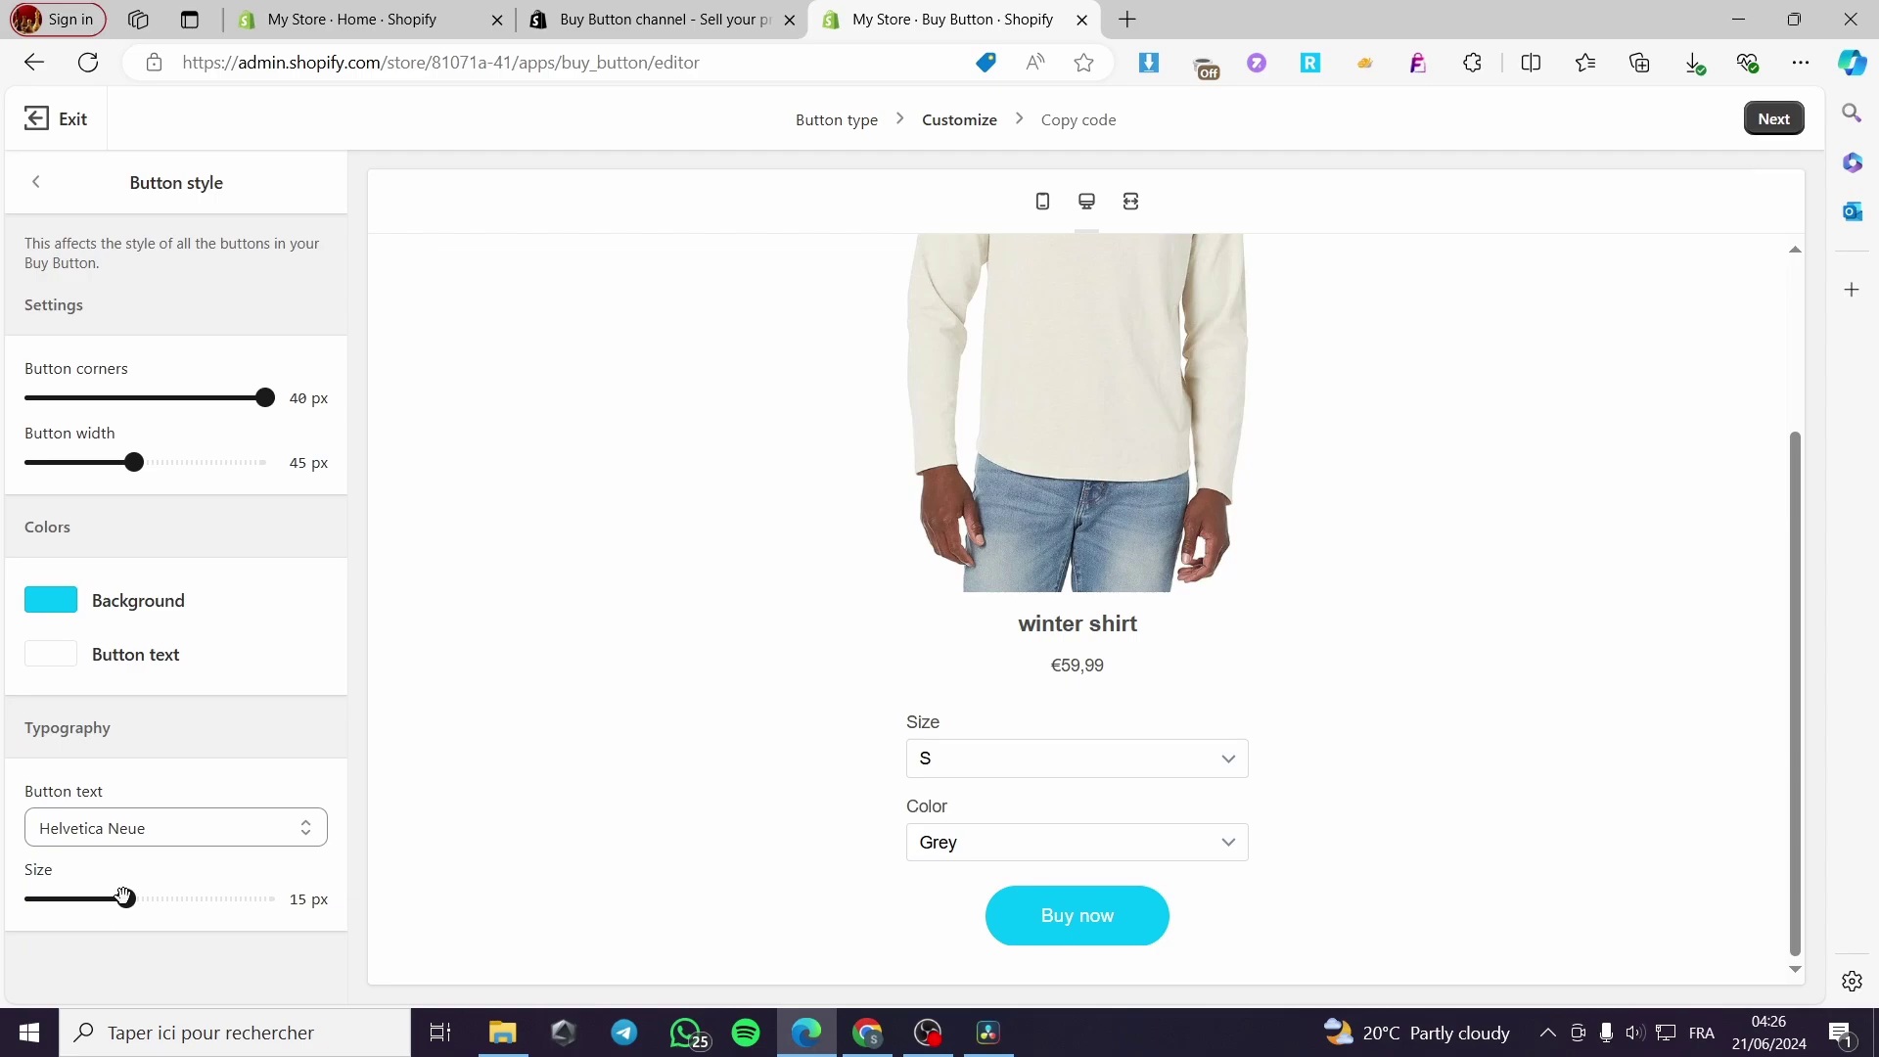
drag(125, 897, 172, 899)
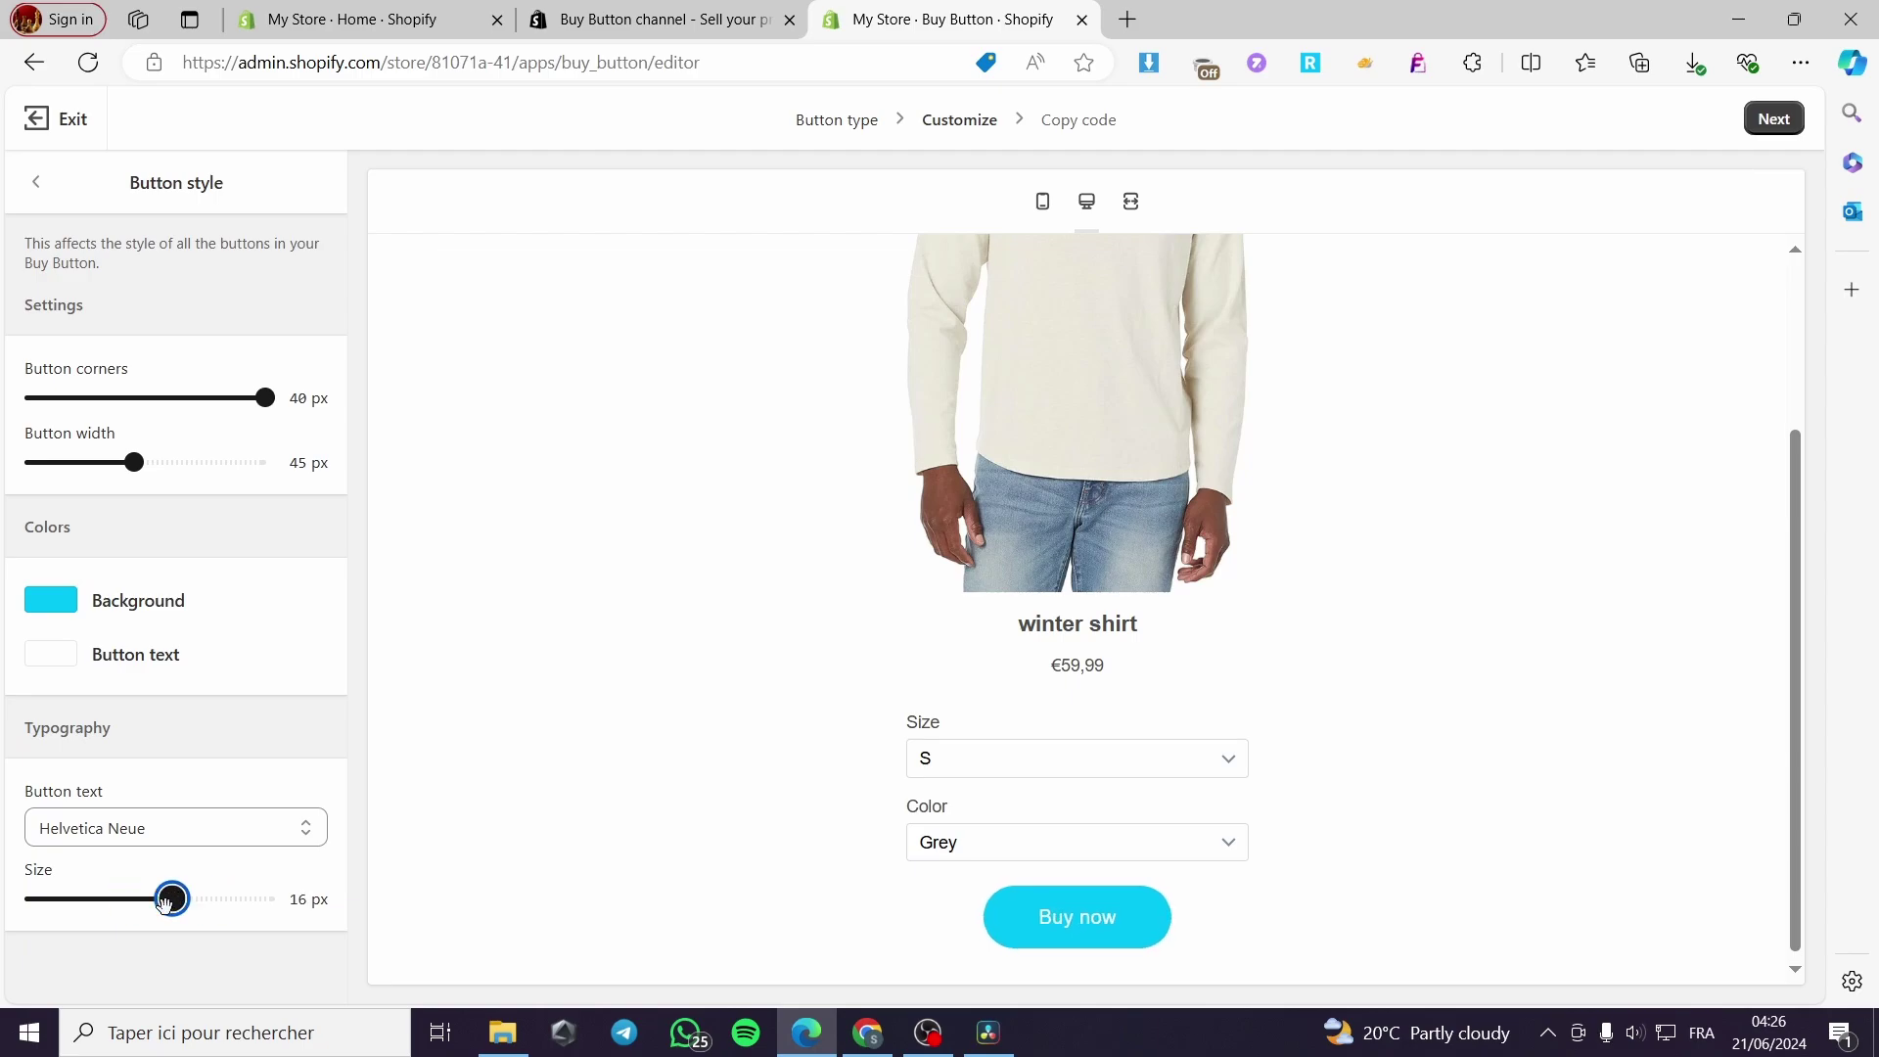
click(36, 189)
scroll(283, 759, down, 1)
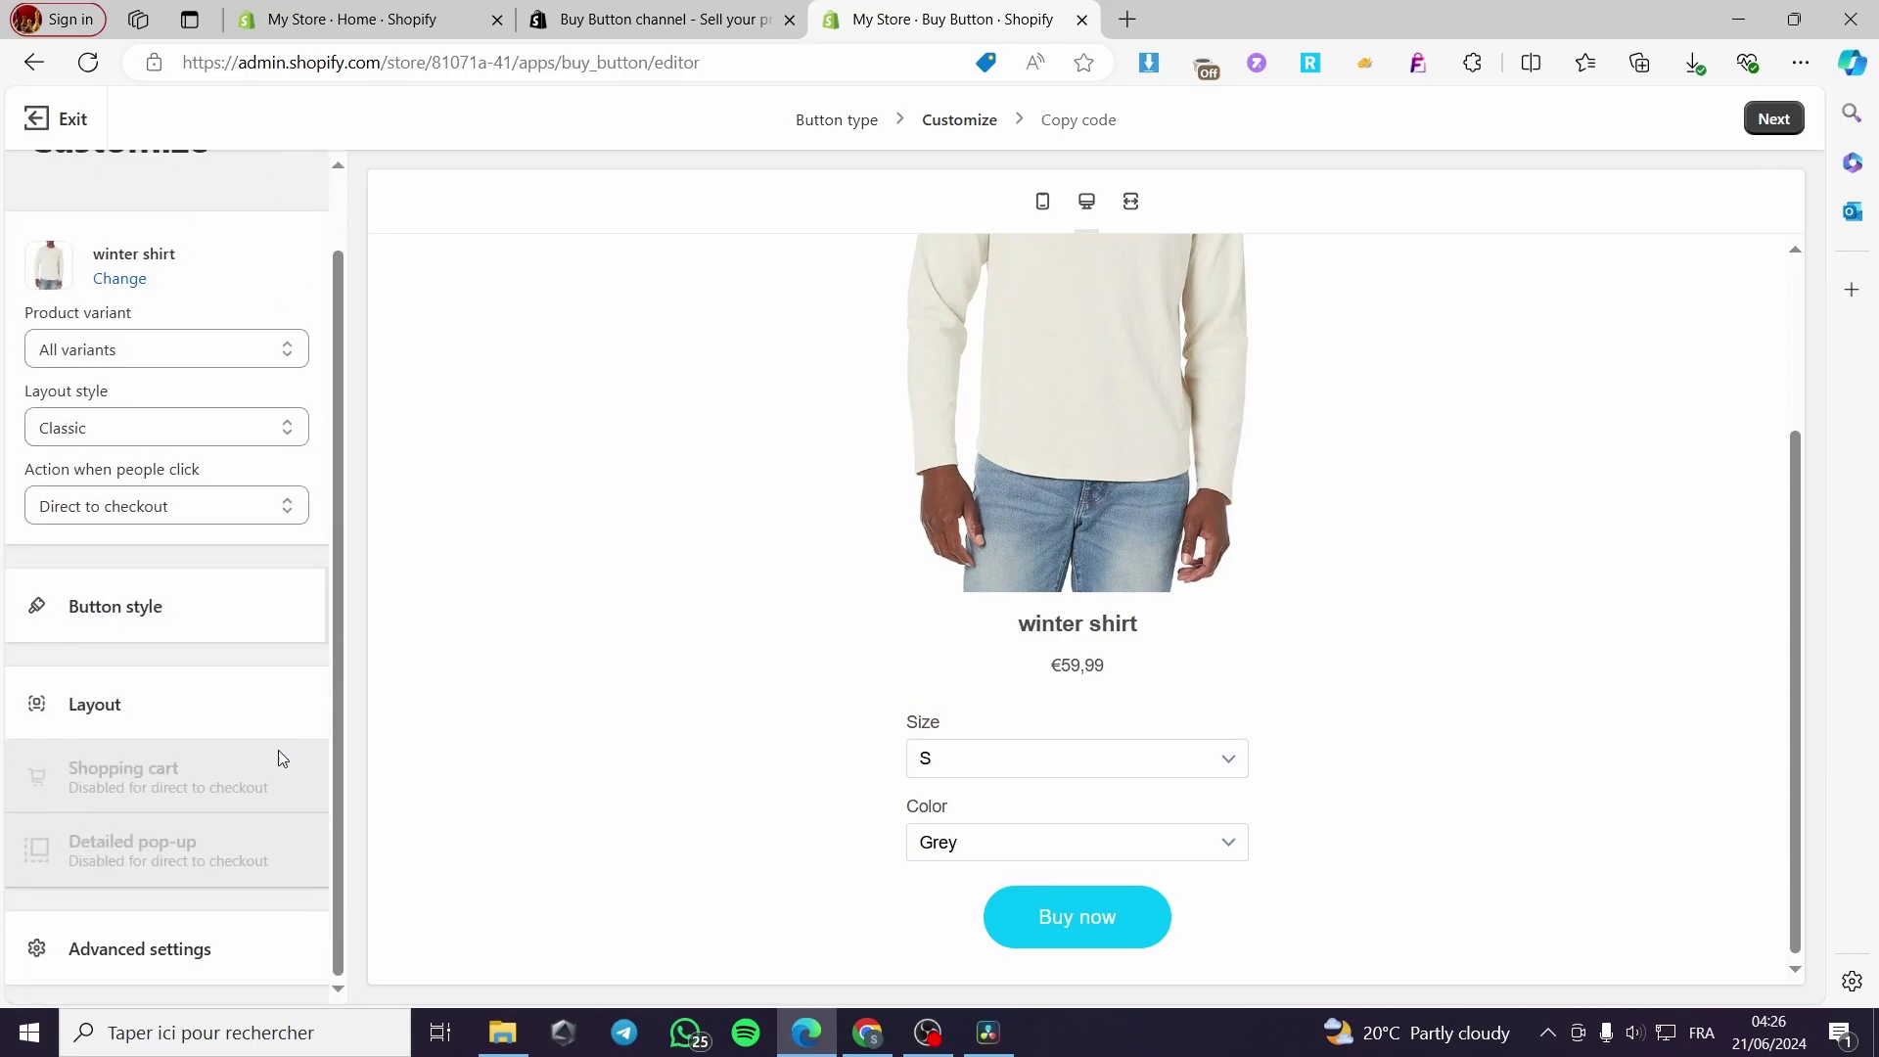
click(110, 719)
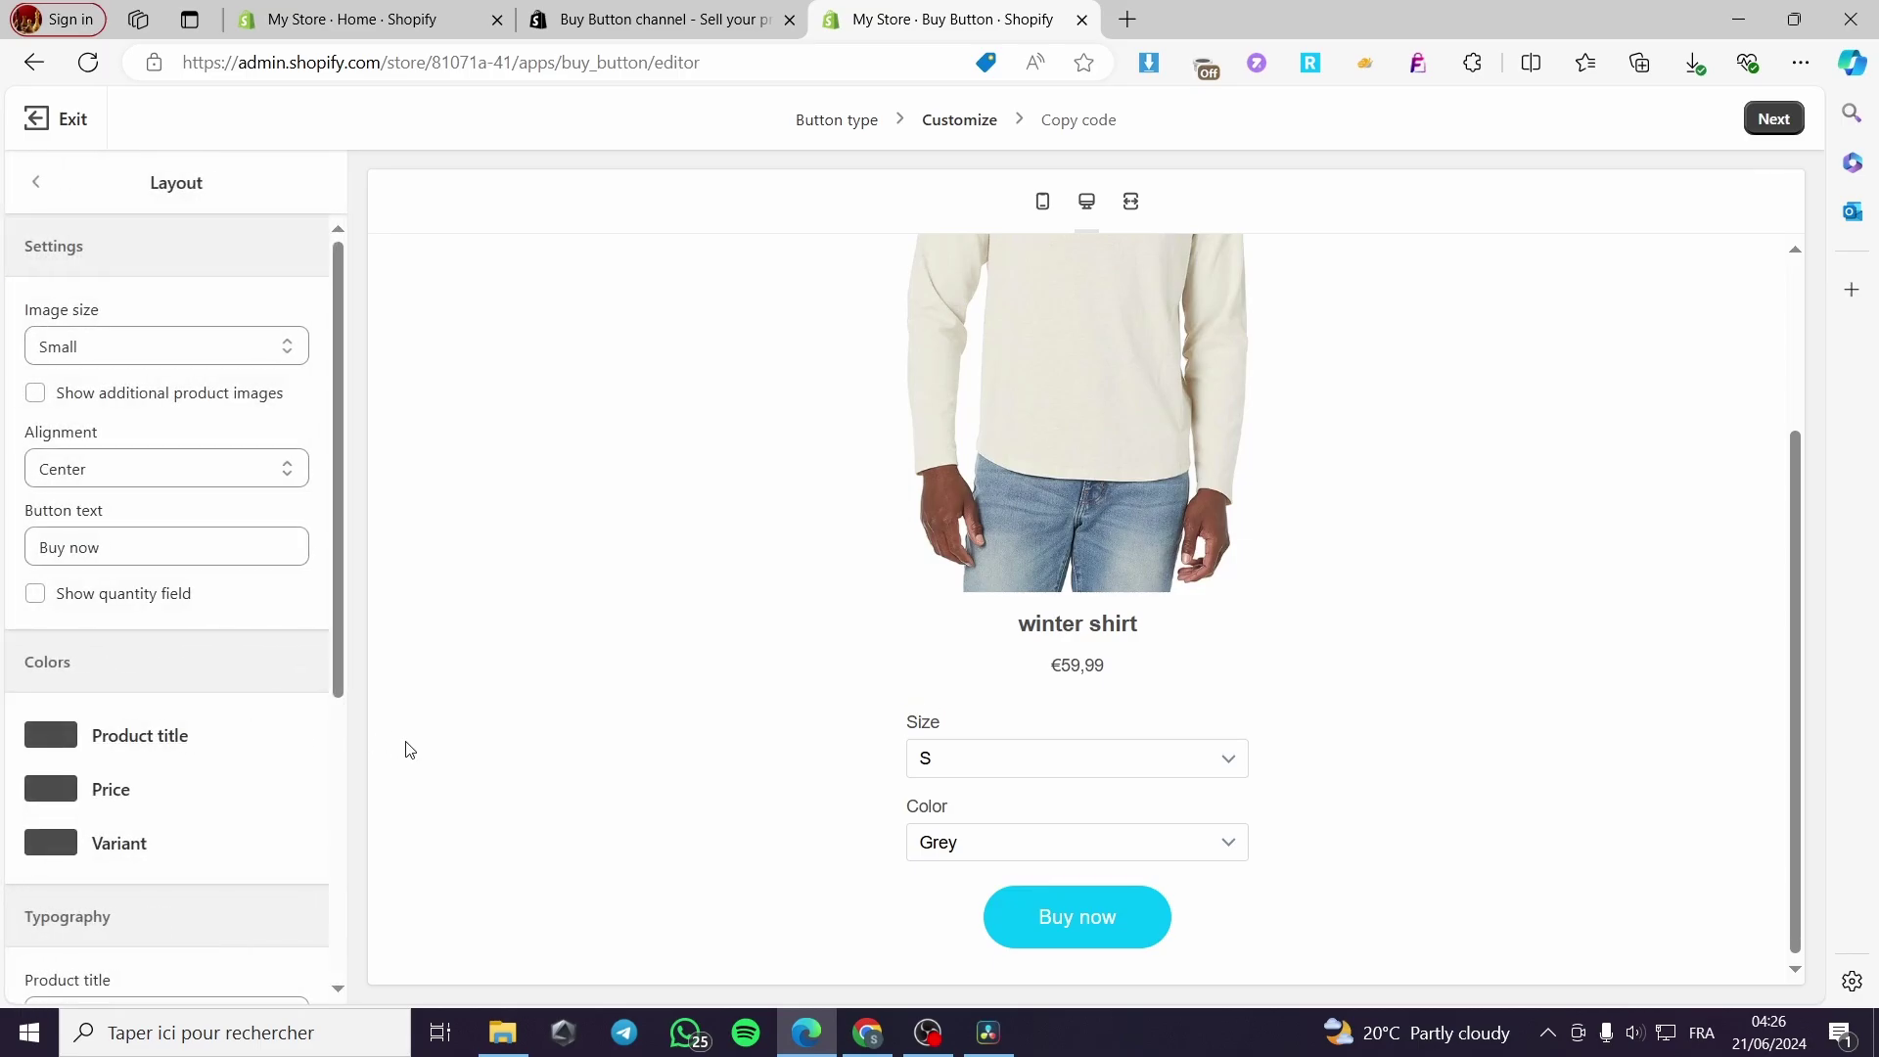
click(147, 353)
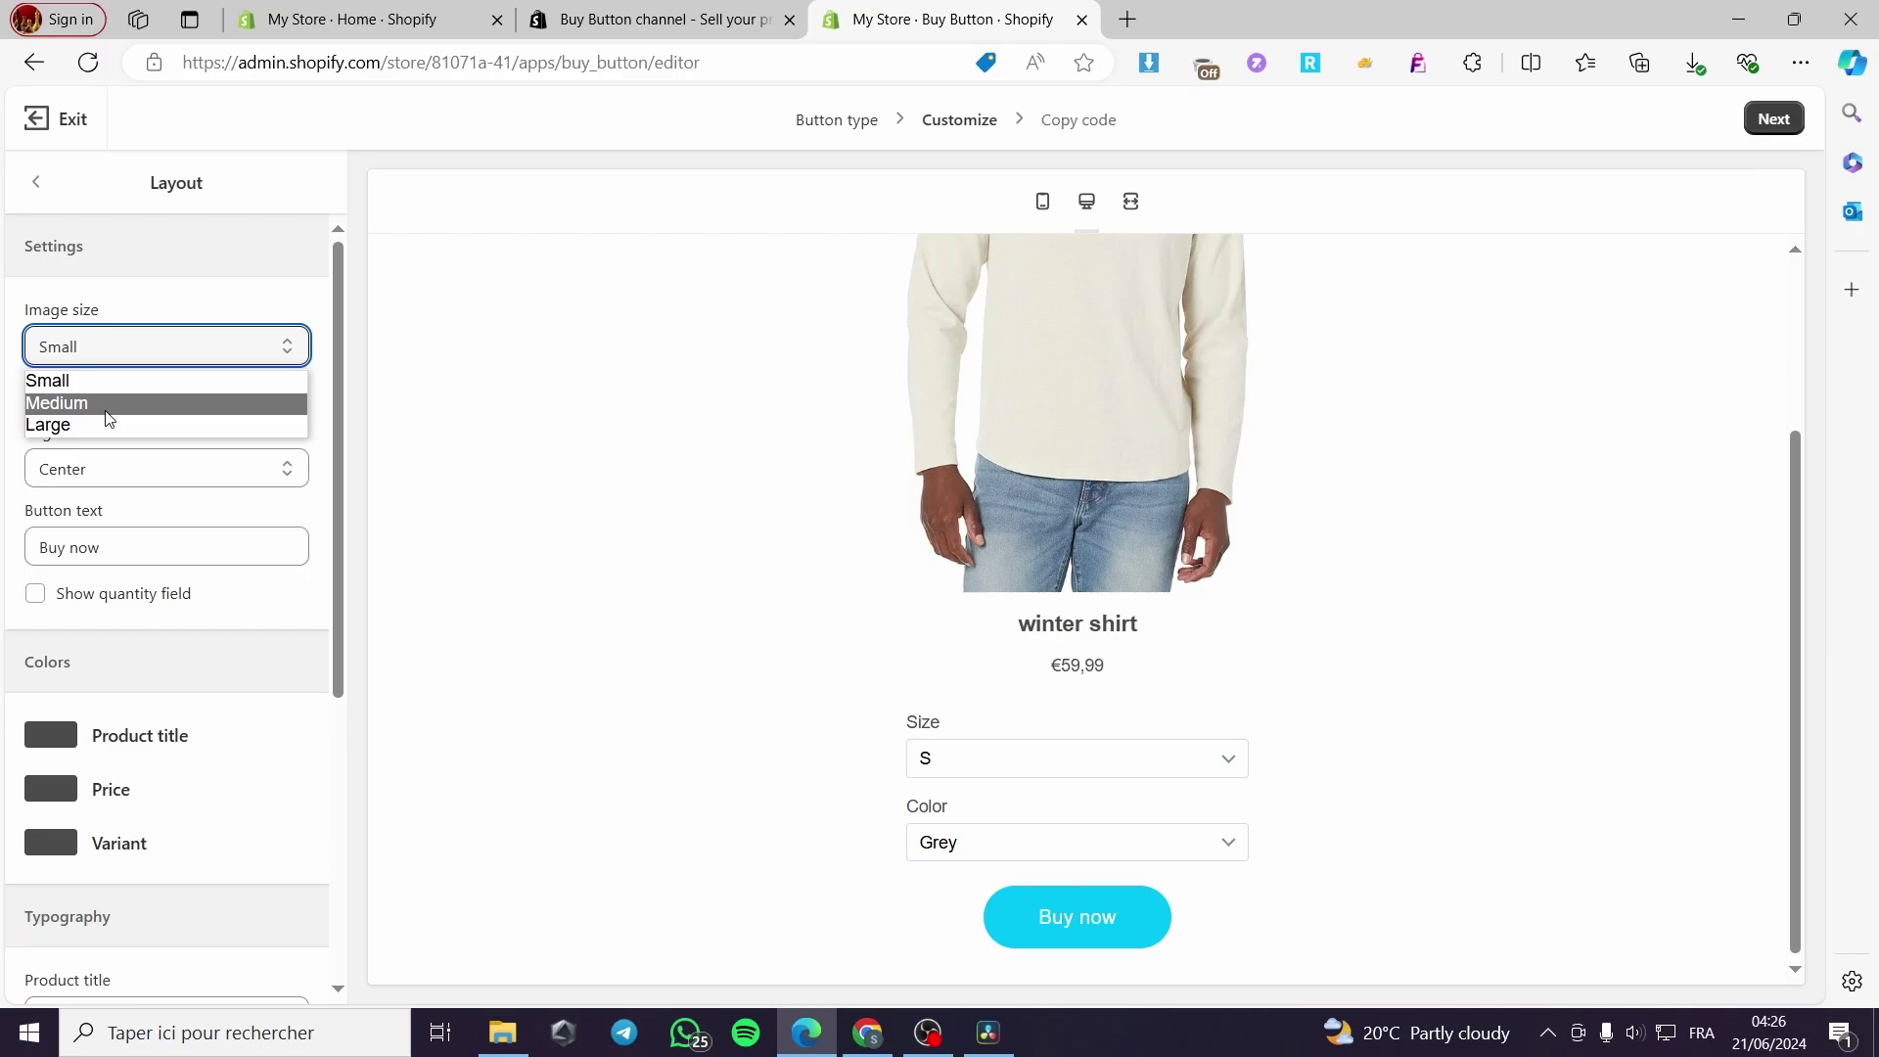
click(106, 402)
click(129, 352)
click(126, 424)
click(160, 351)
click(139, 382)
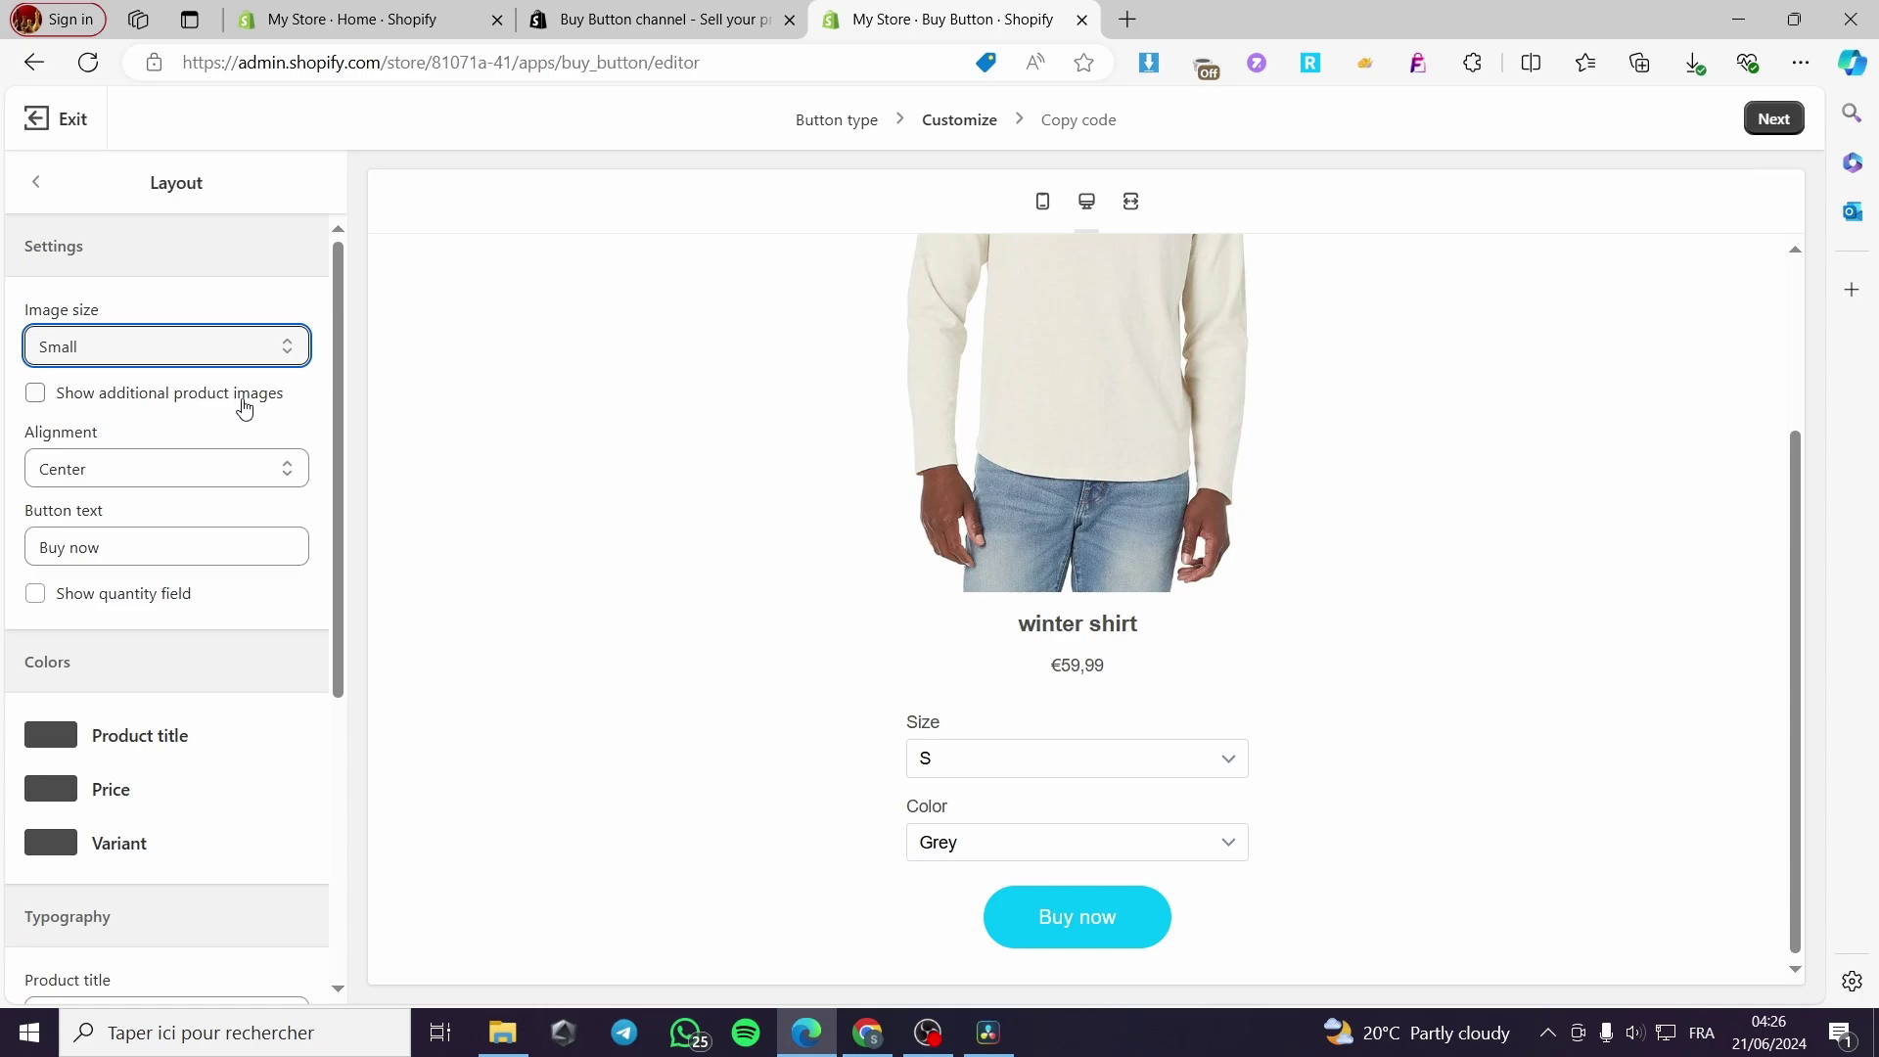
click(34, 396)
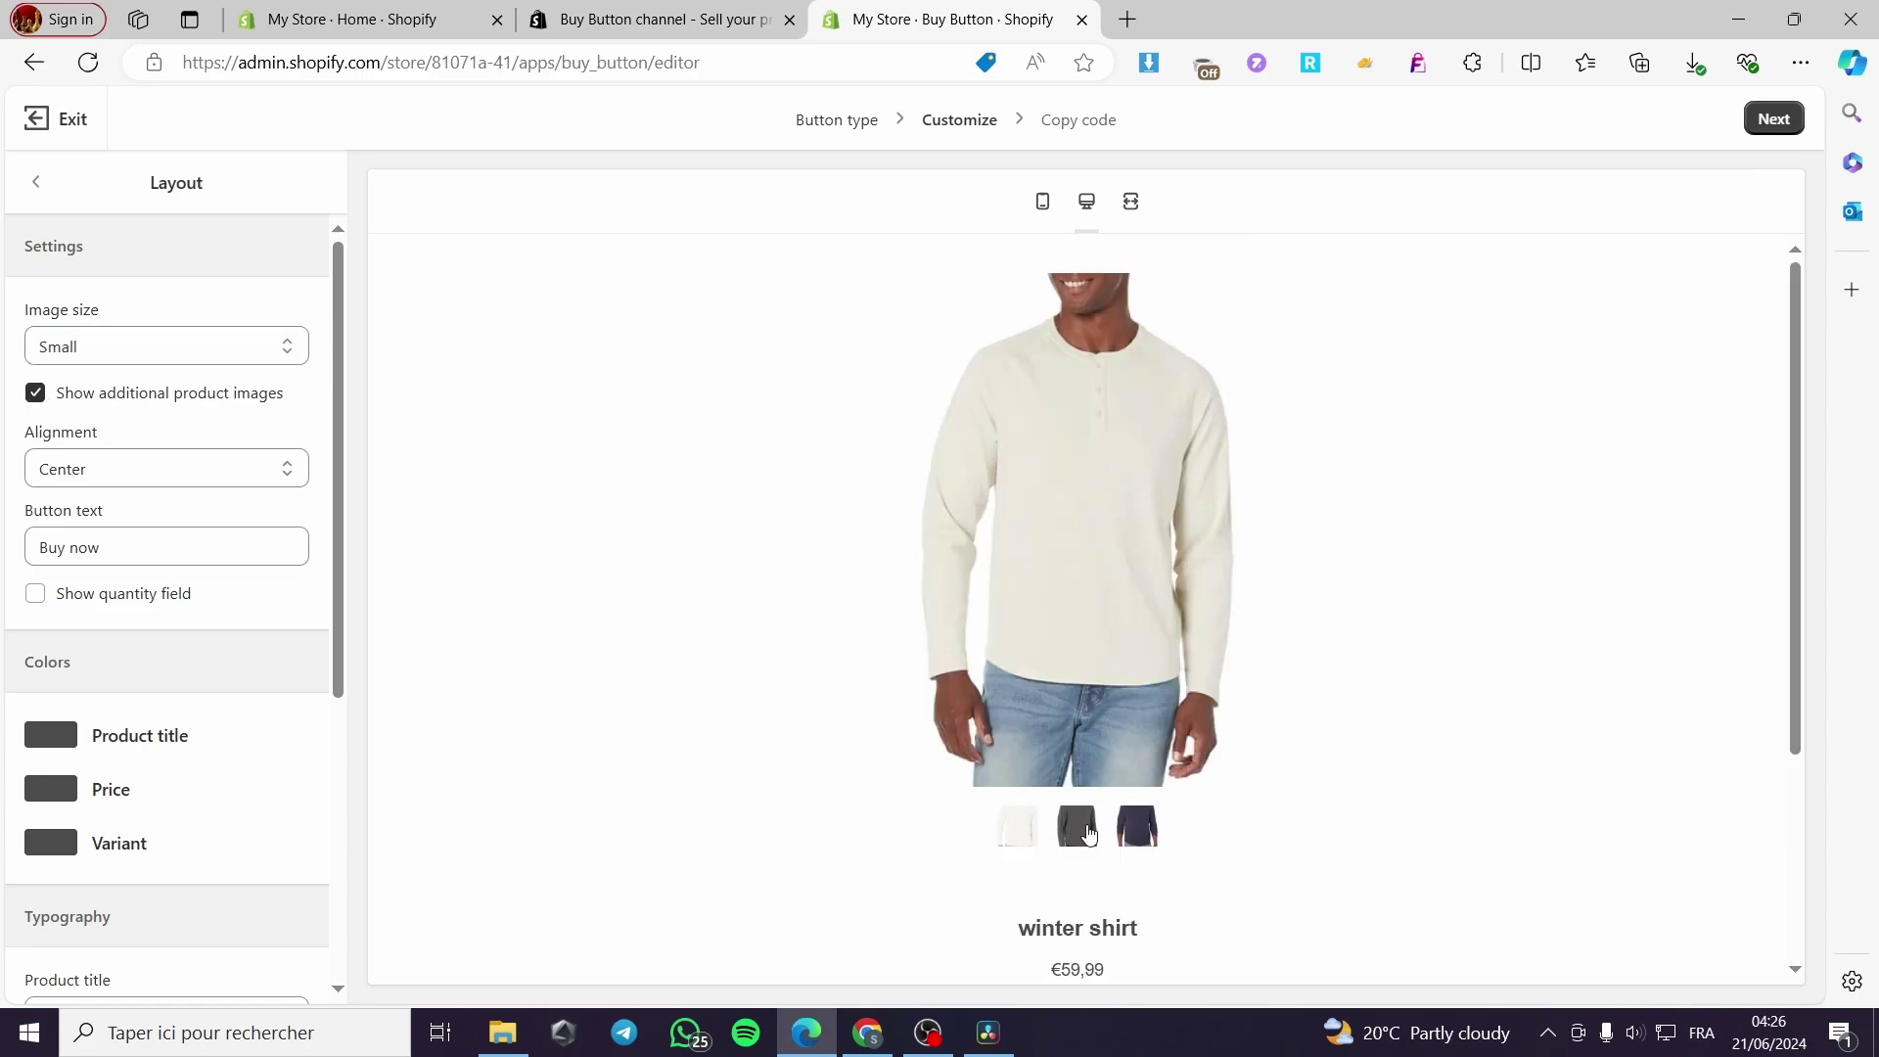
click(162, 476)
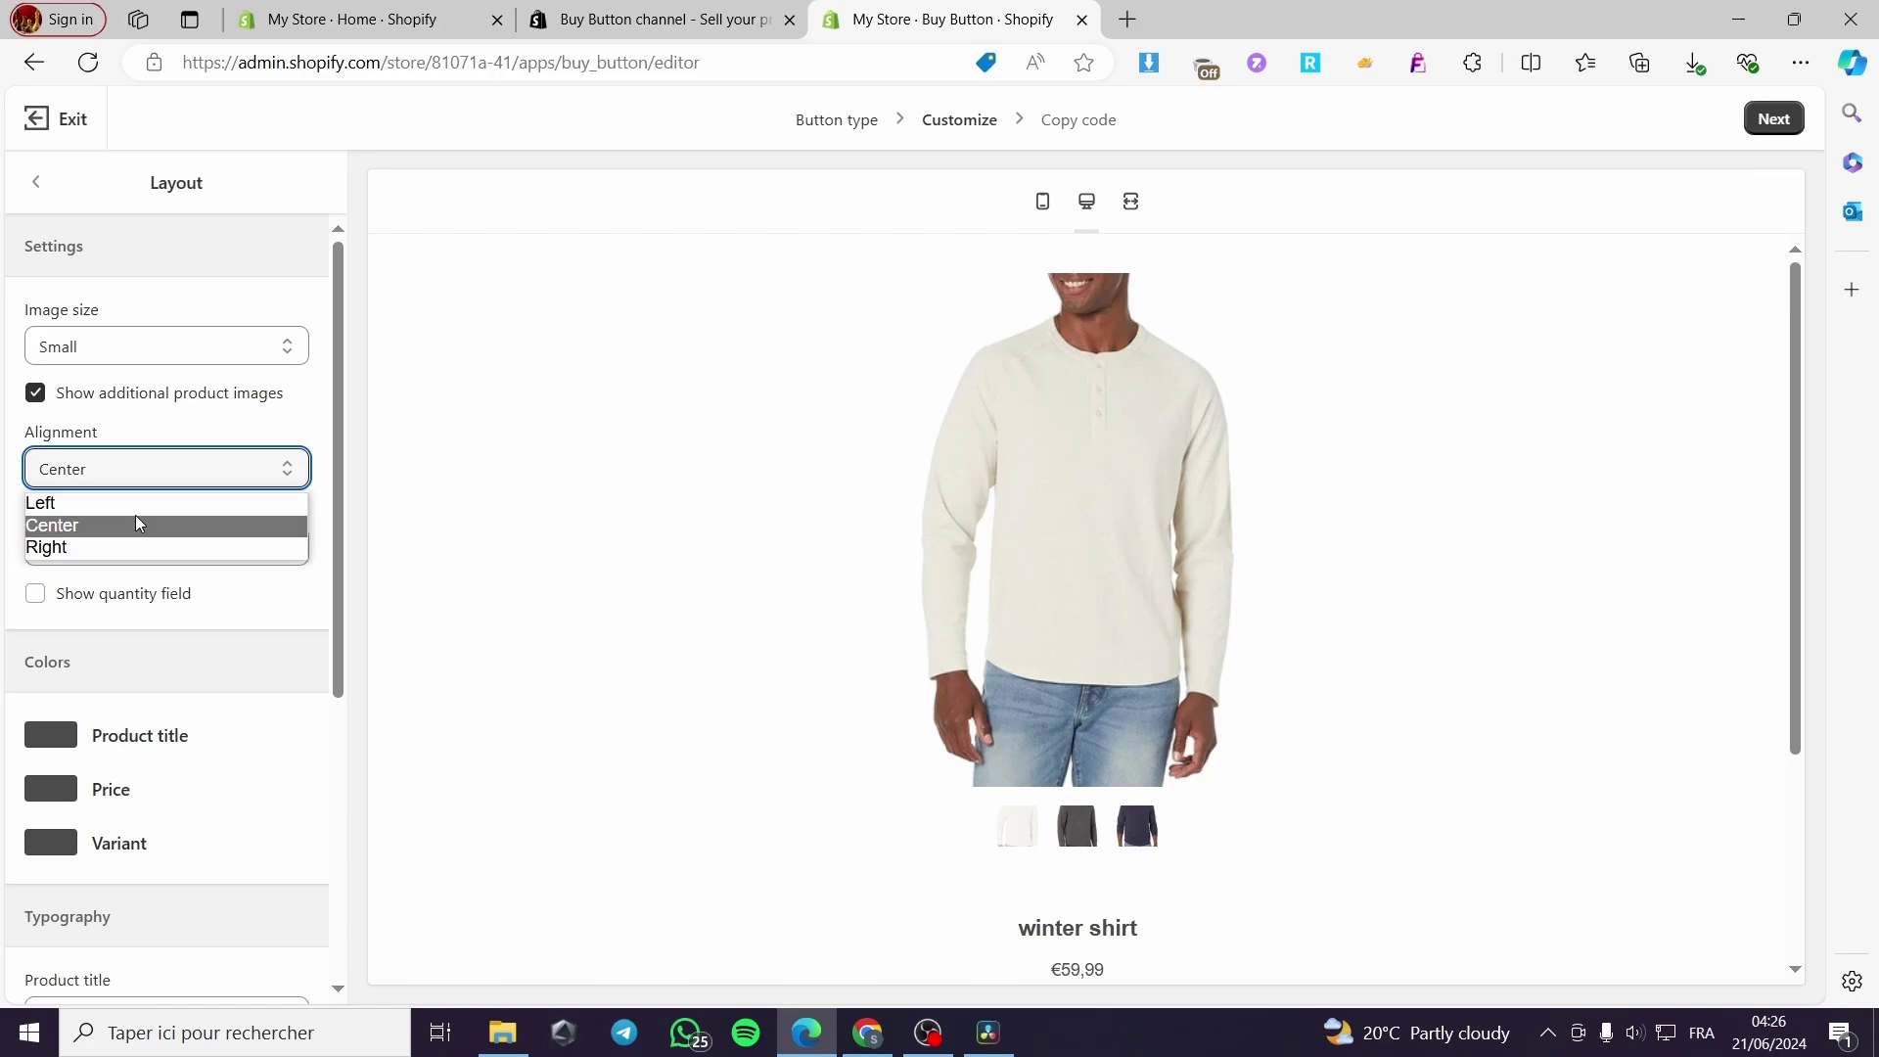
click(141, 505)
click(163, 478)
click(139, 526)
click(167, 471)
click(142, 547)
click(147, 472)
click(132, 526)
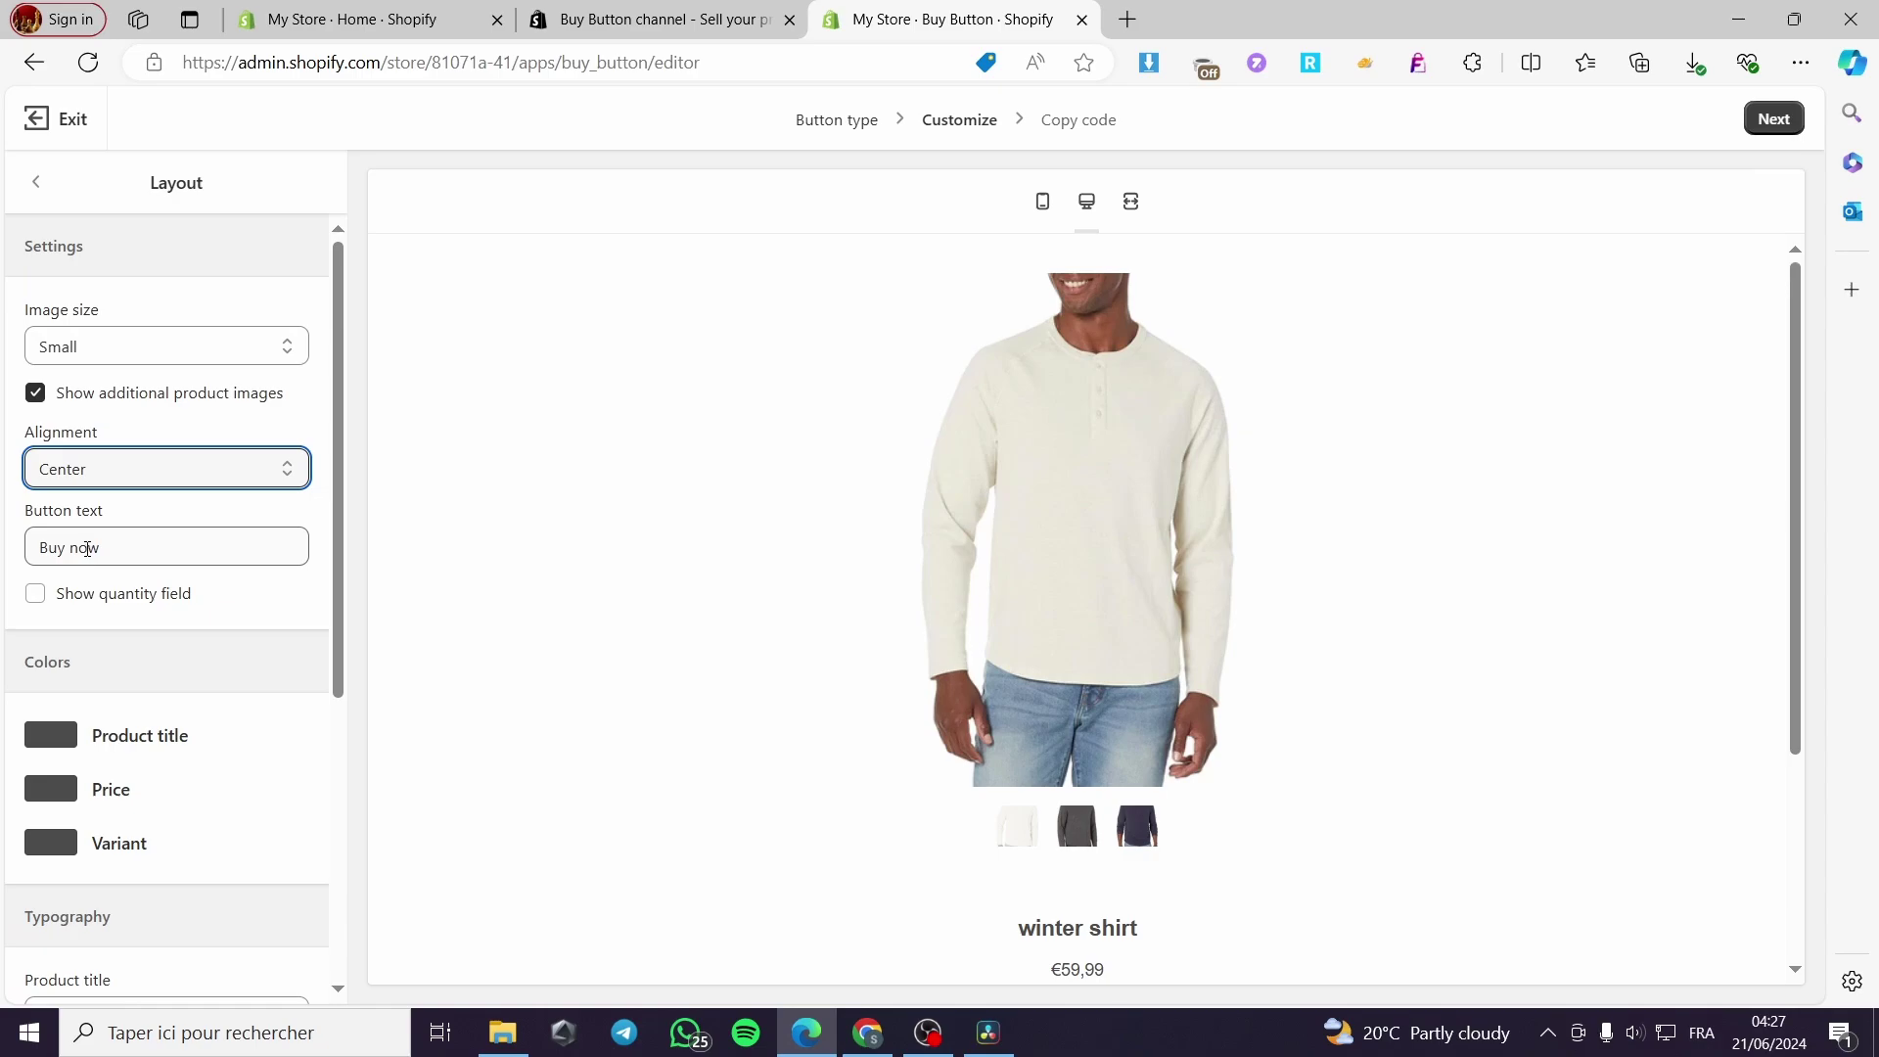
scroll(1243, 862, down, 3)
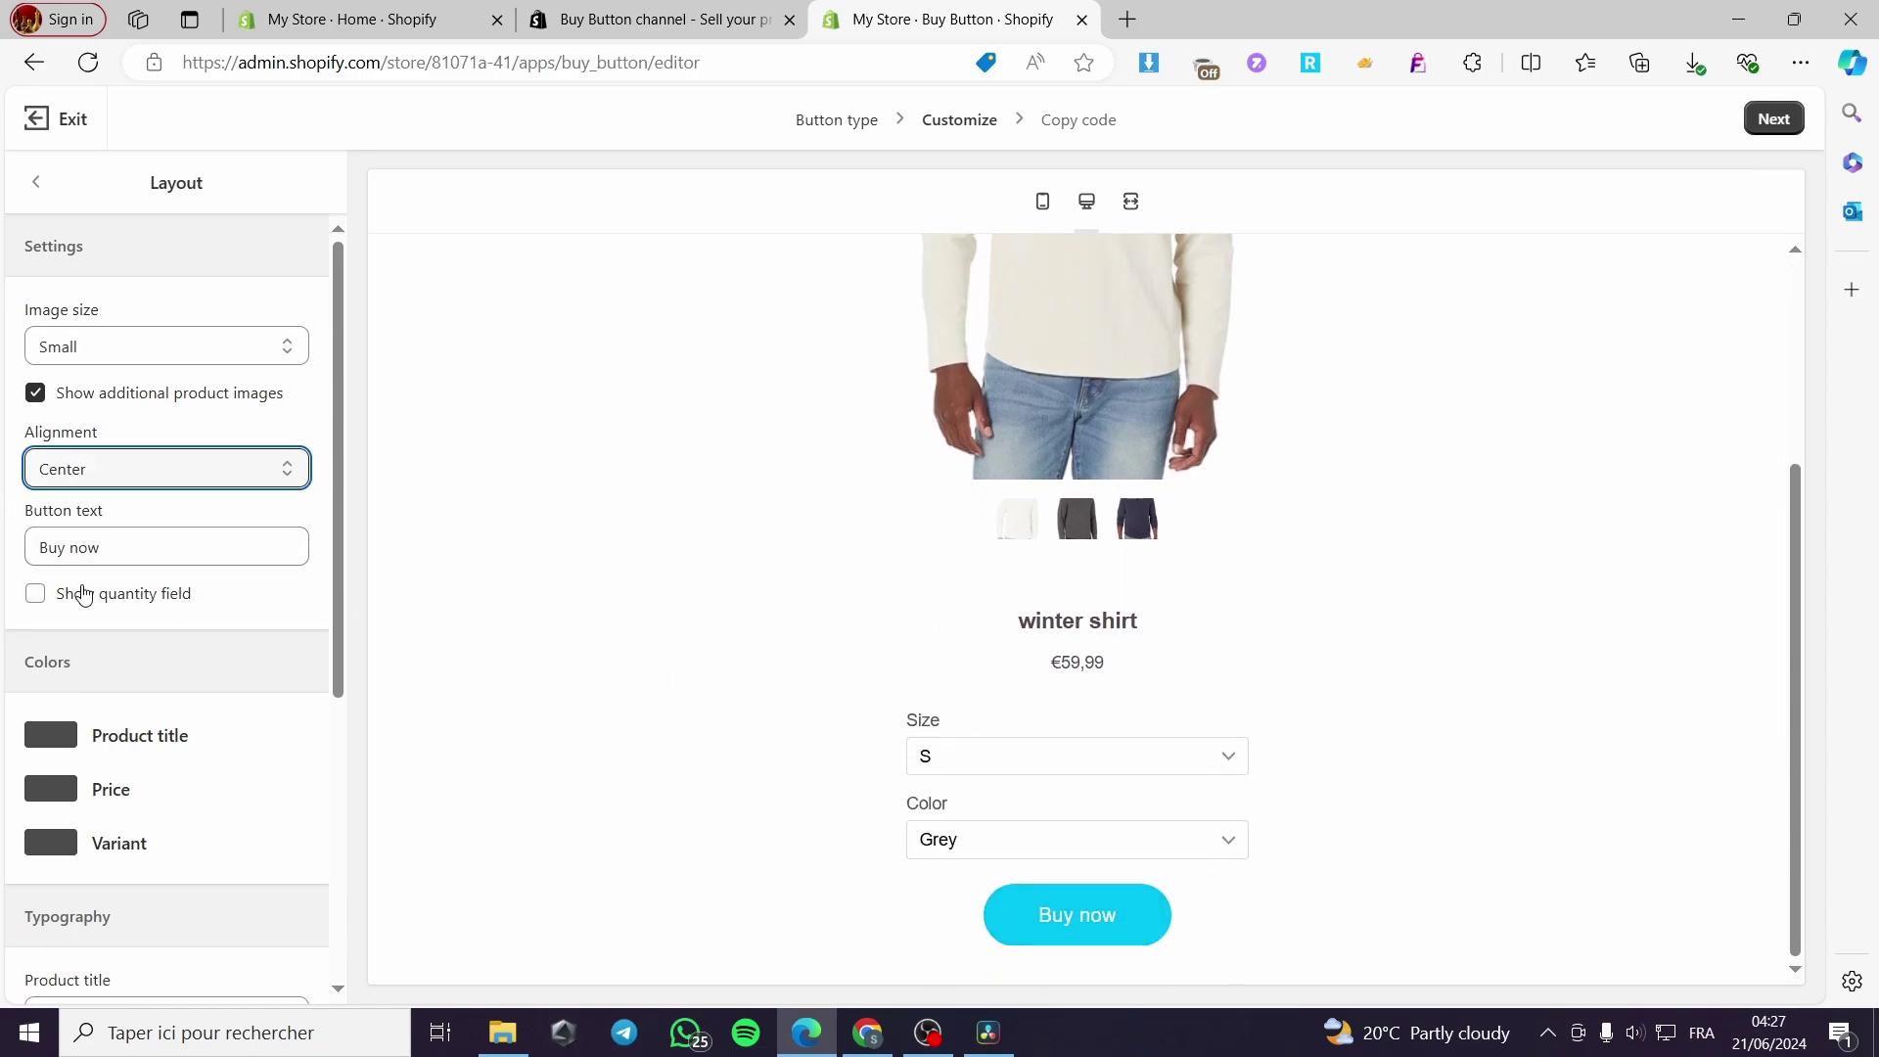
click(34, 603)
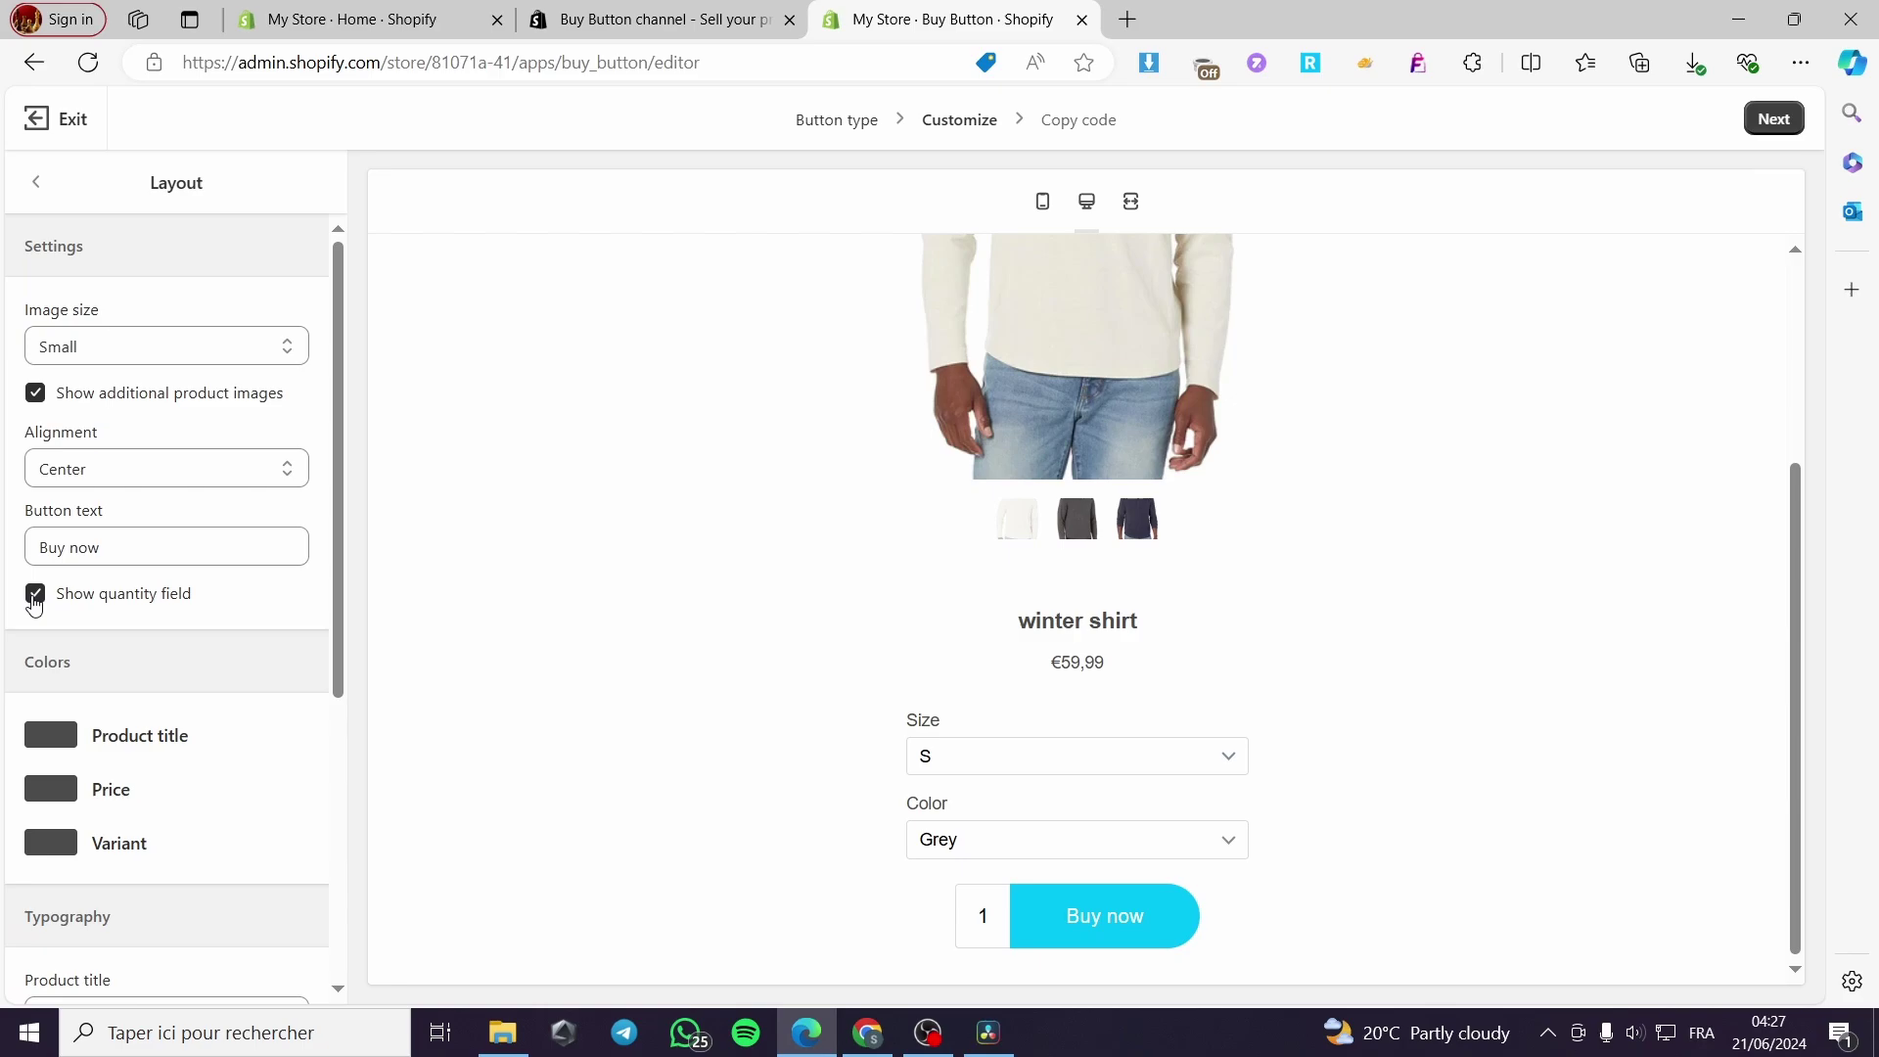
click(34, 600)
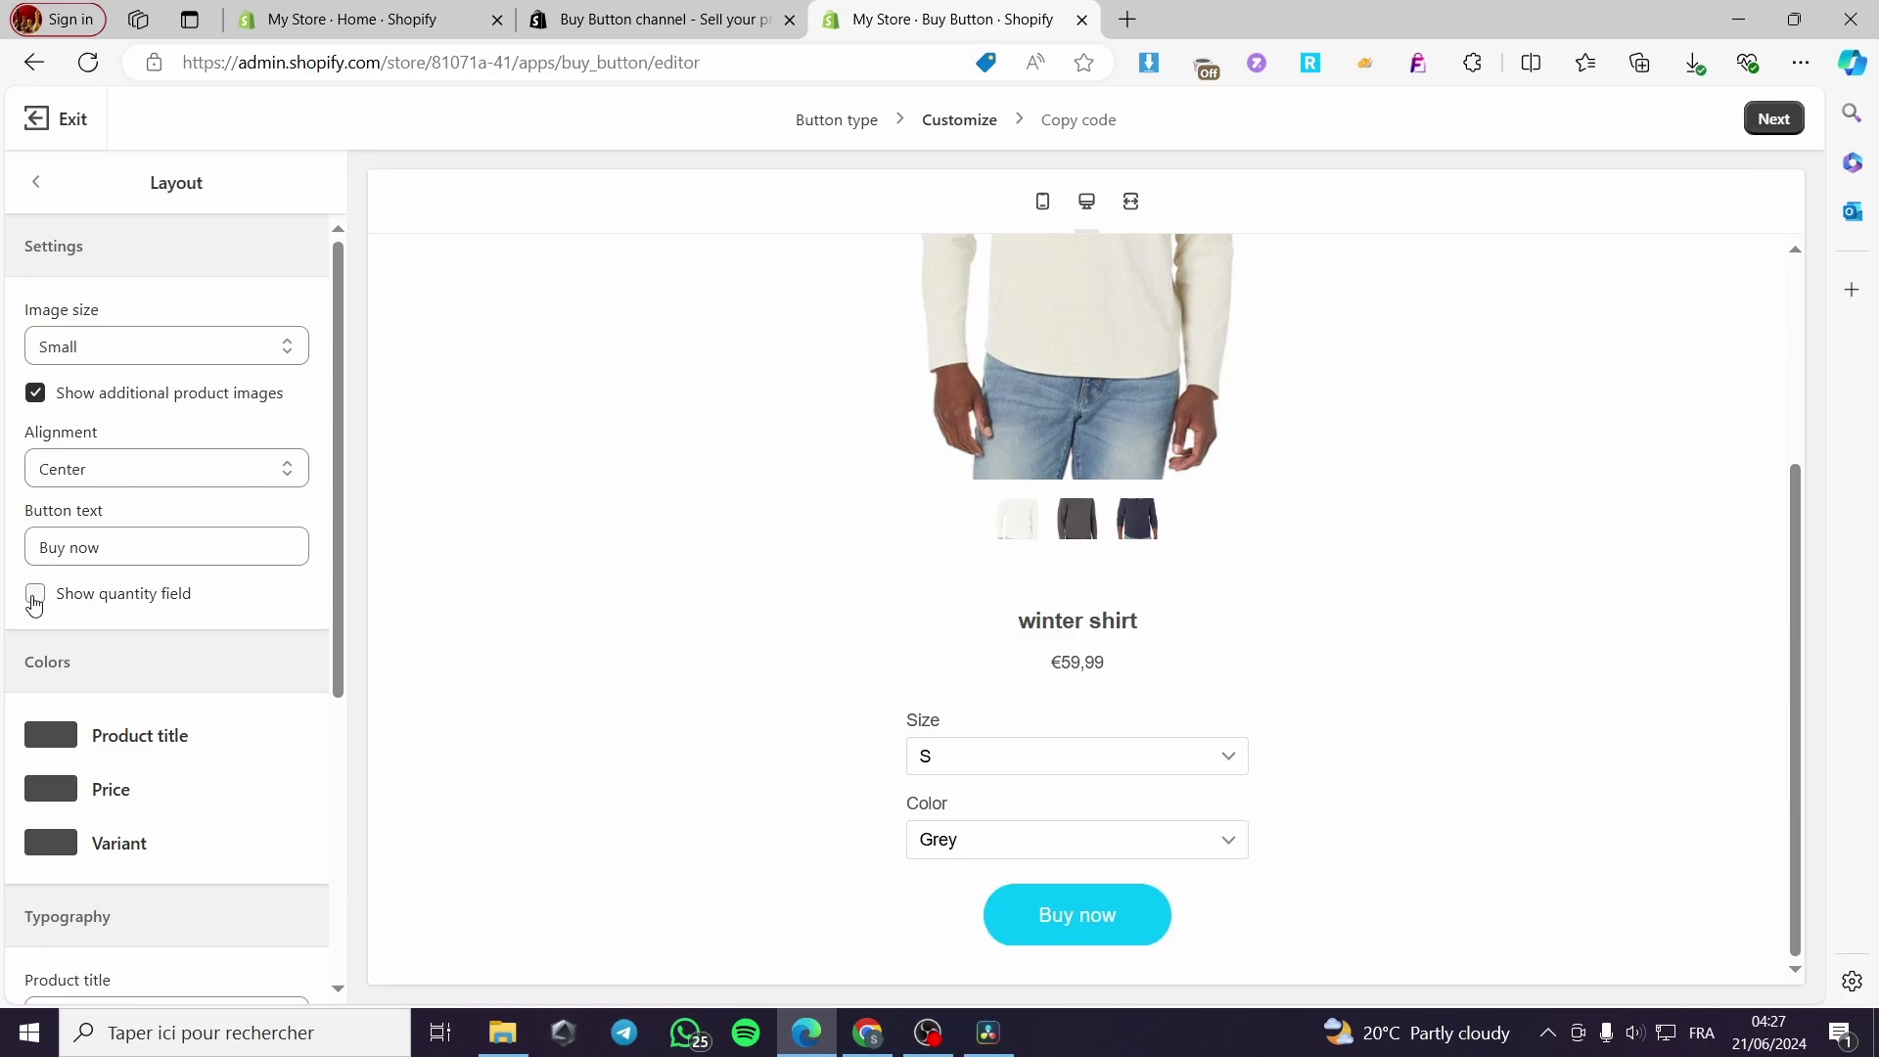
scroll(152, 617, down, 3)
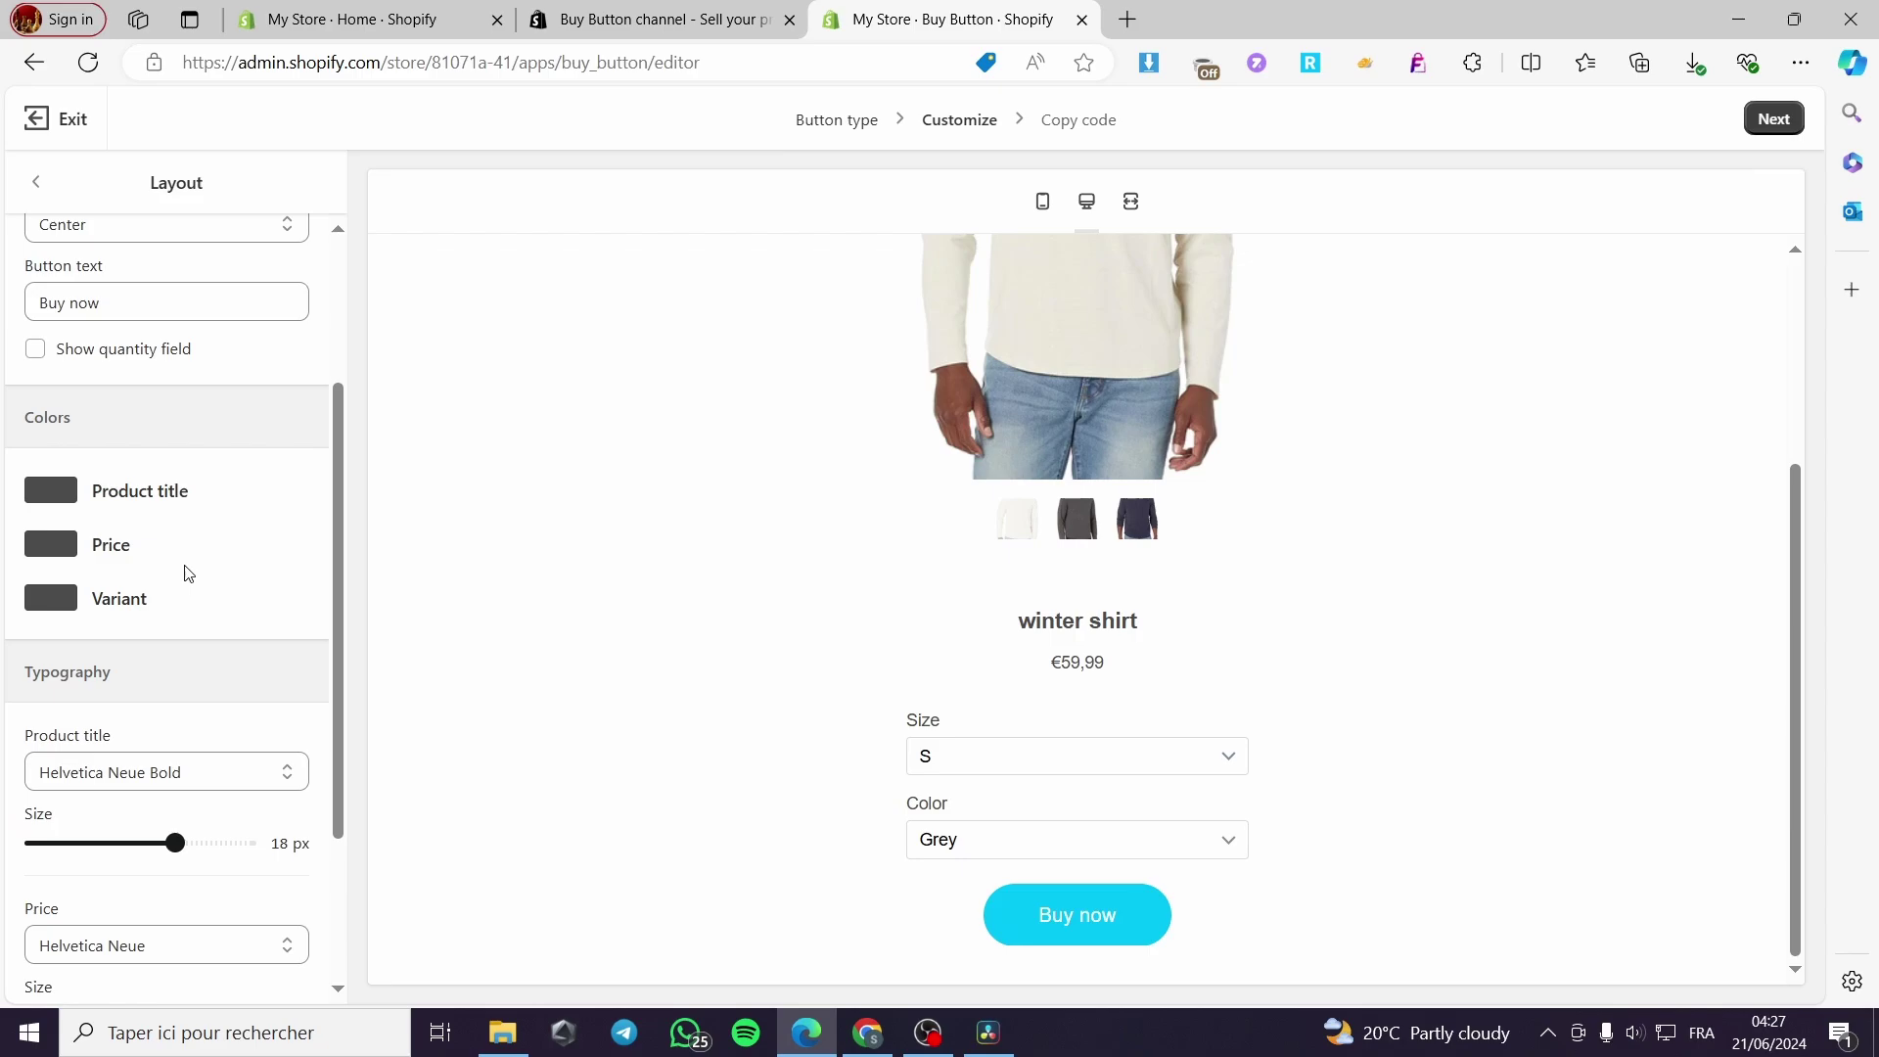
click(71, 607)
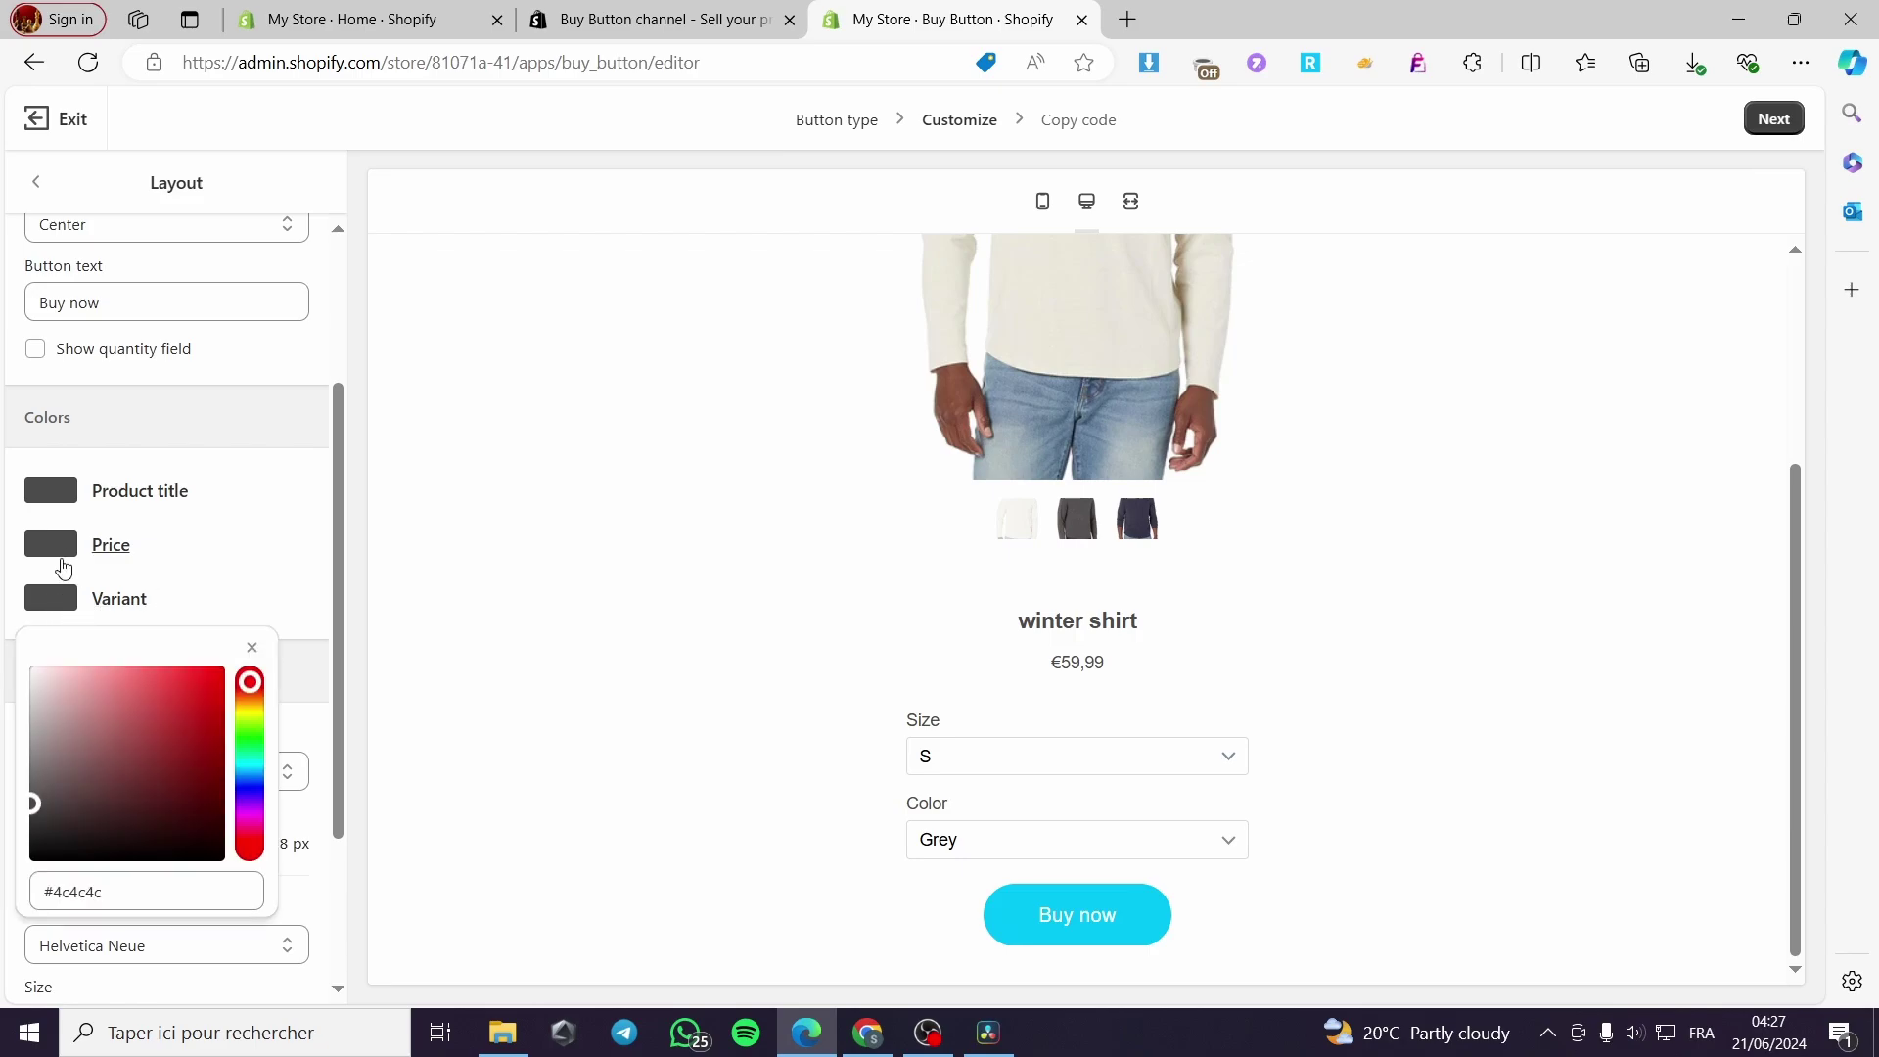
click(55, 491)
click(295, 529)
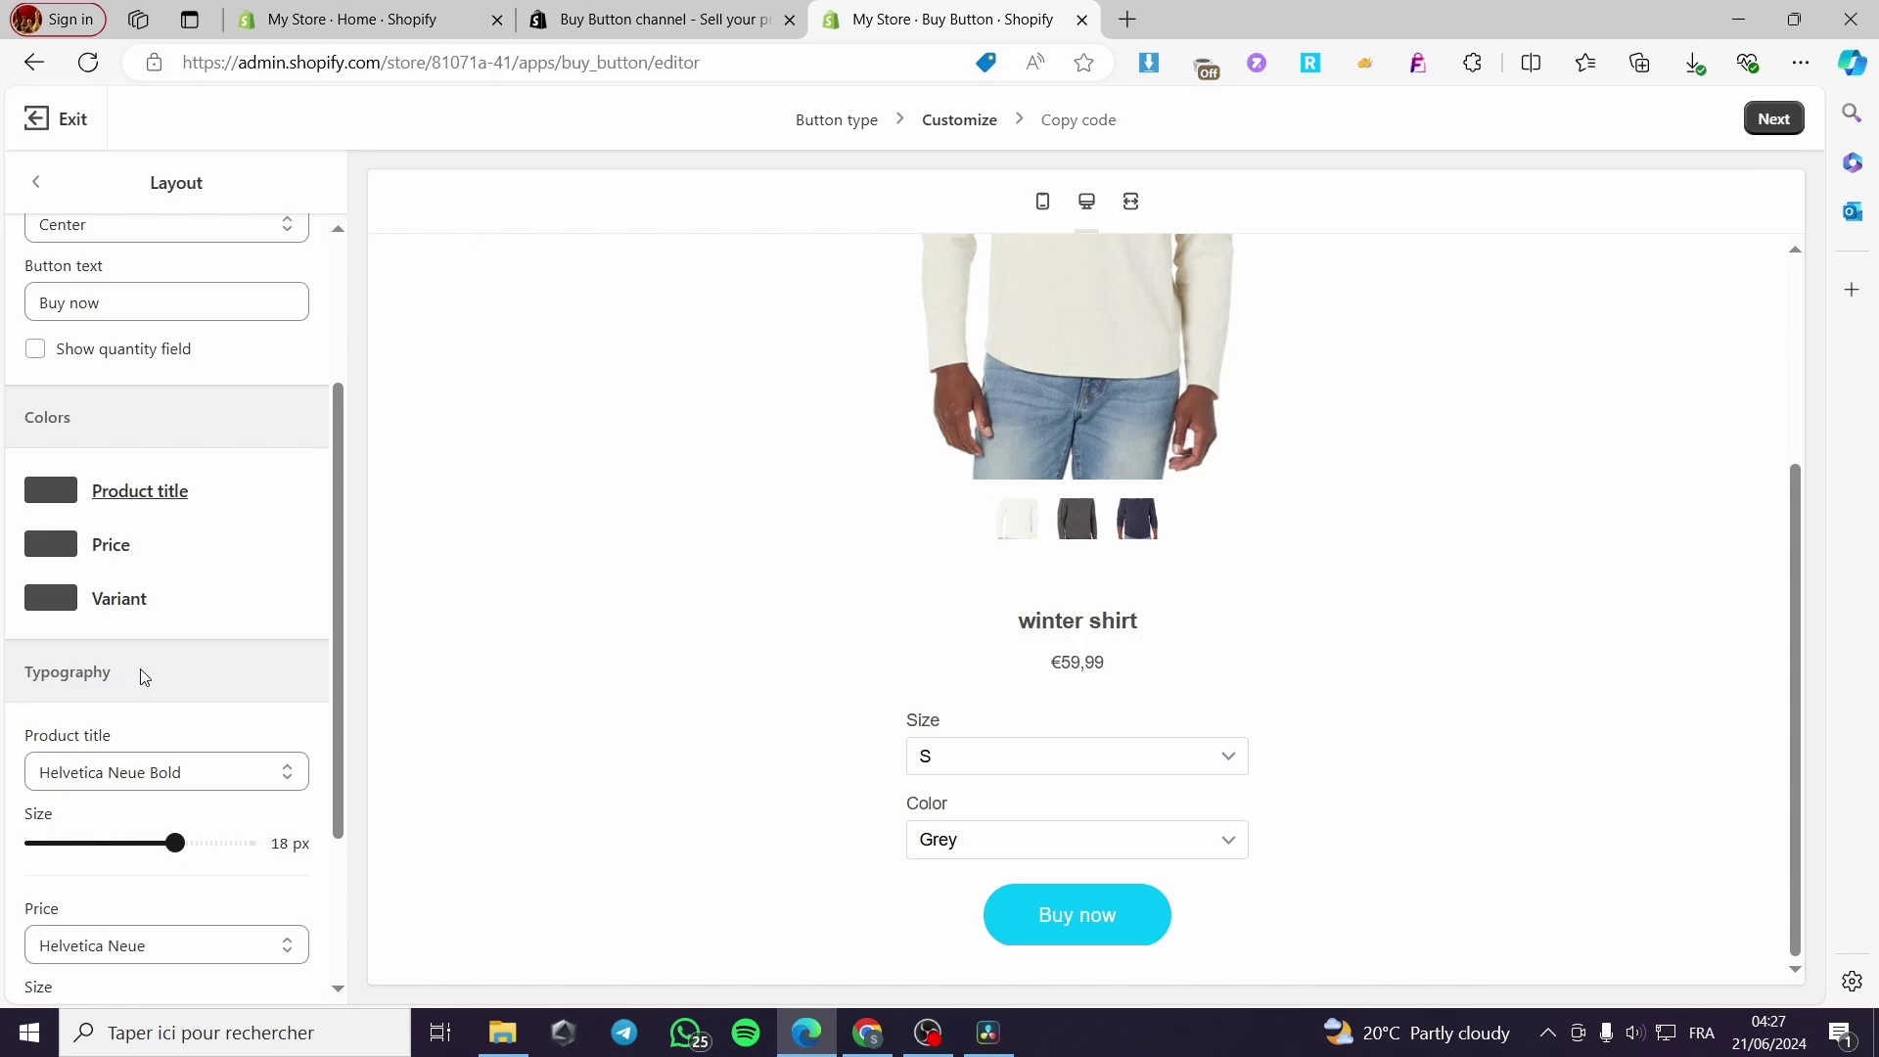
- Set price text to 18 px and Helvetica Neue variant text to 15 px
scroll(144, 677, down, 2)
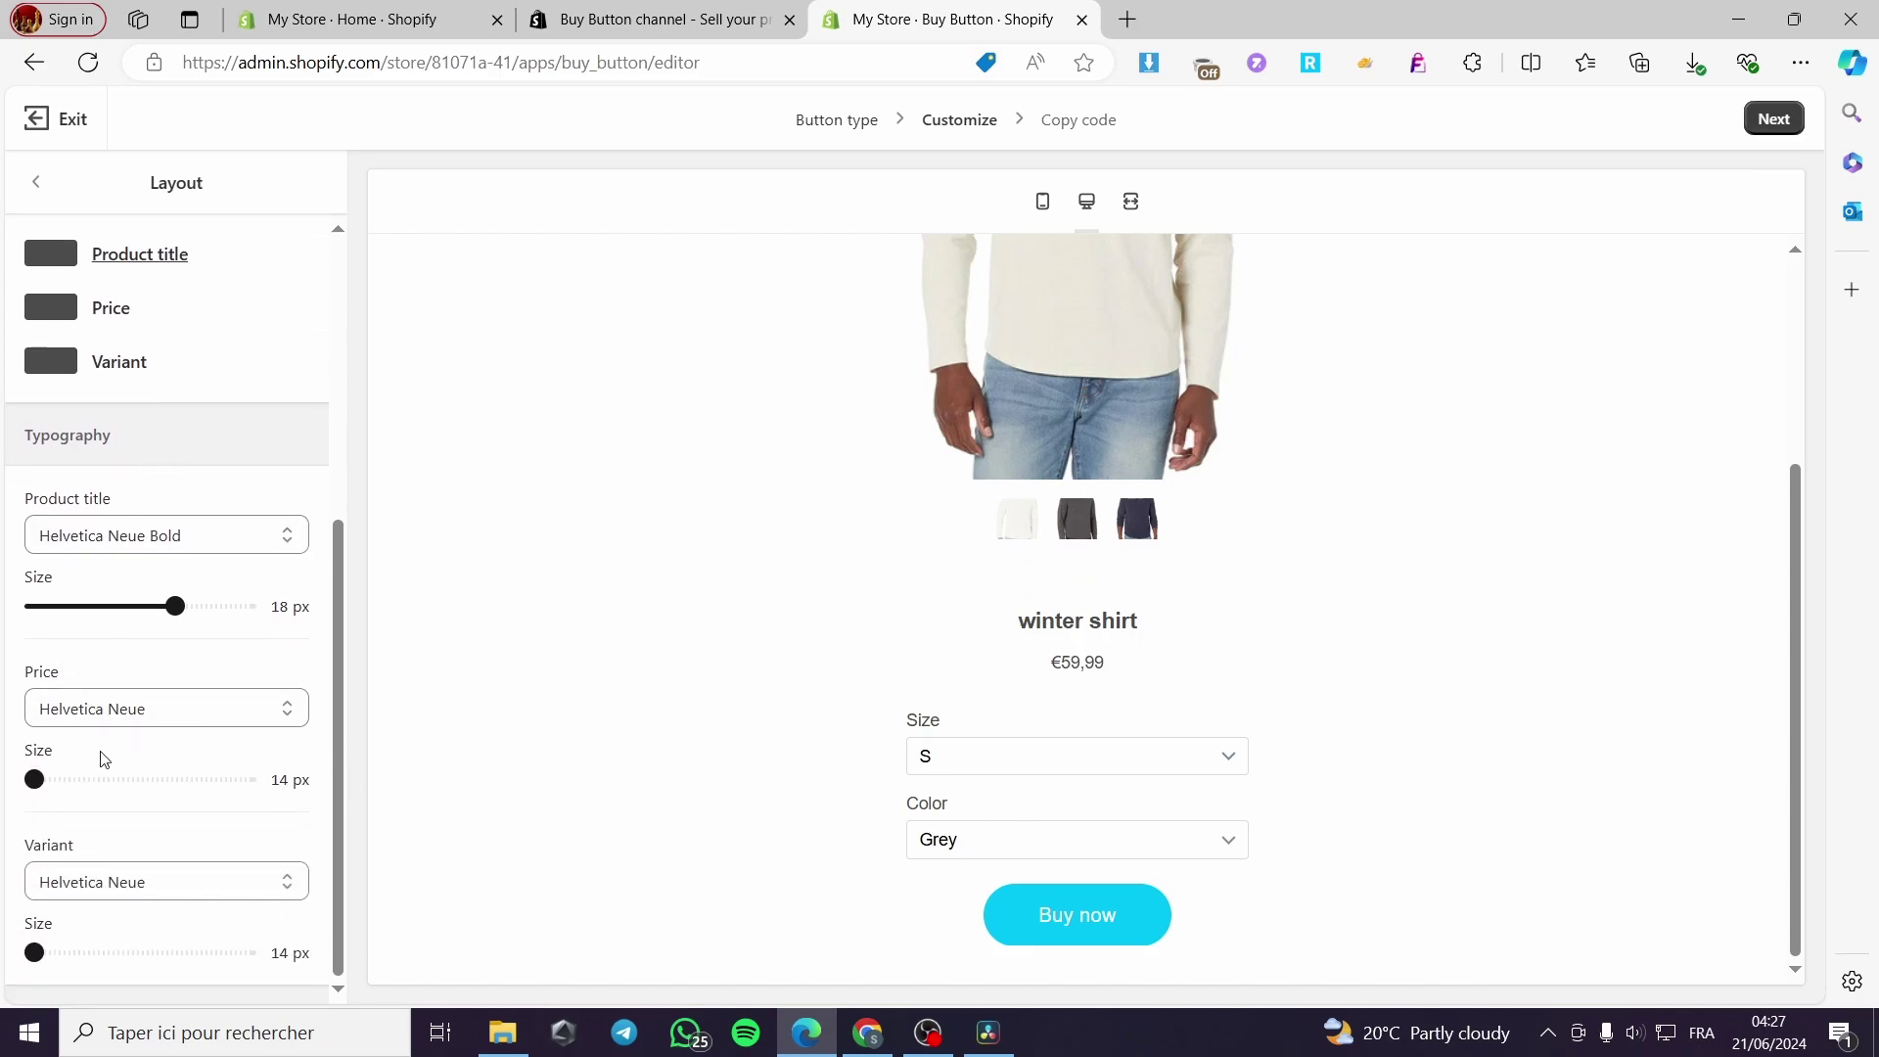
drag(34, 779, 111, 776)
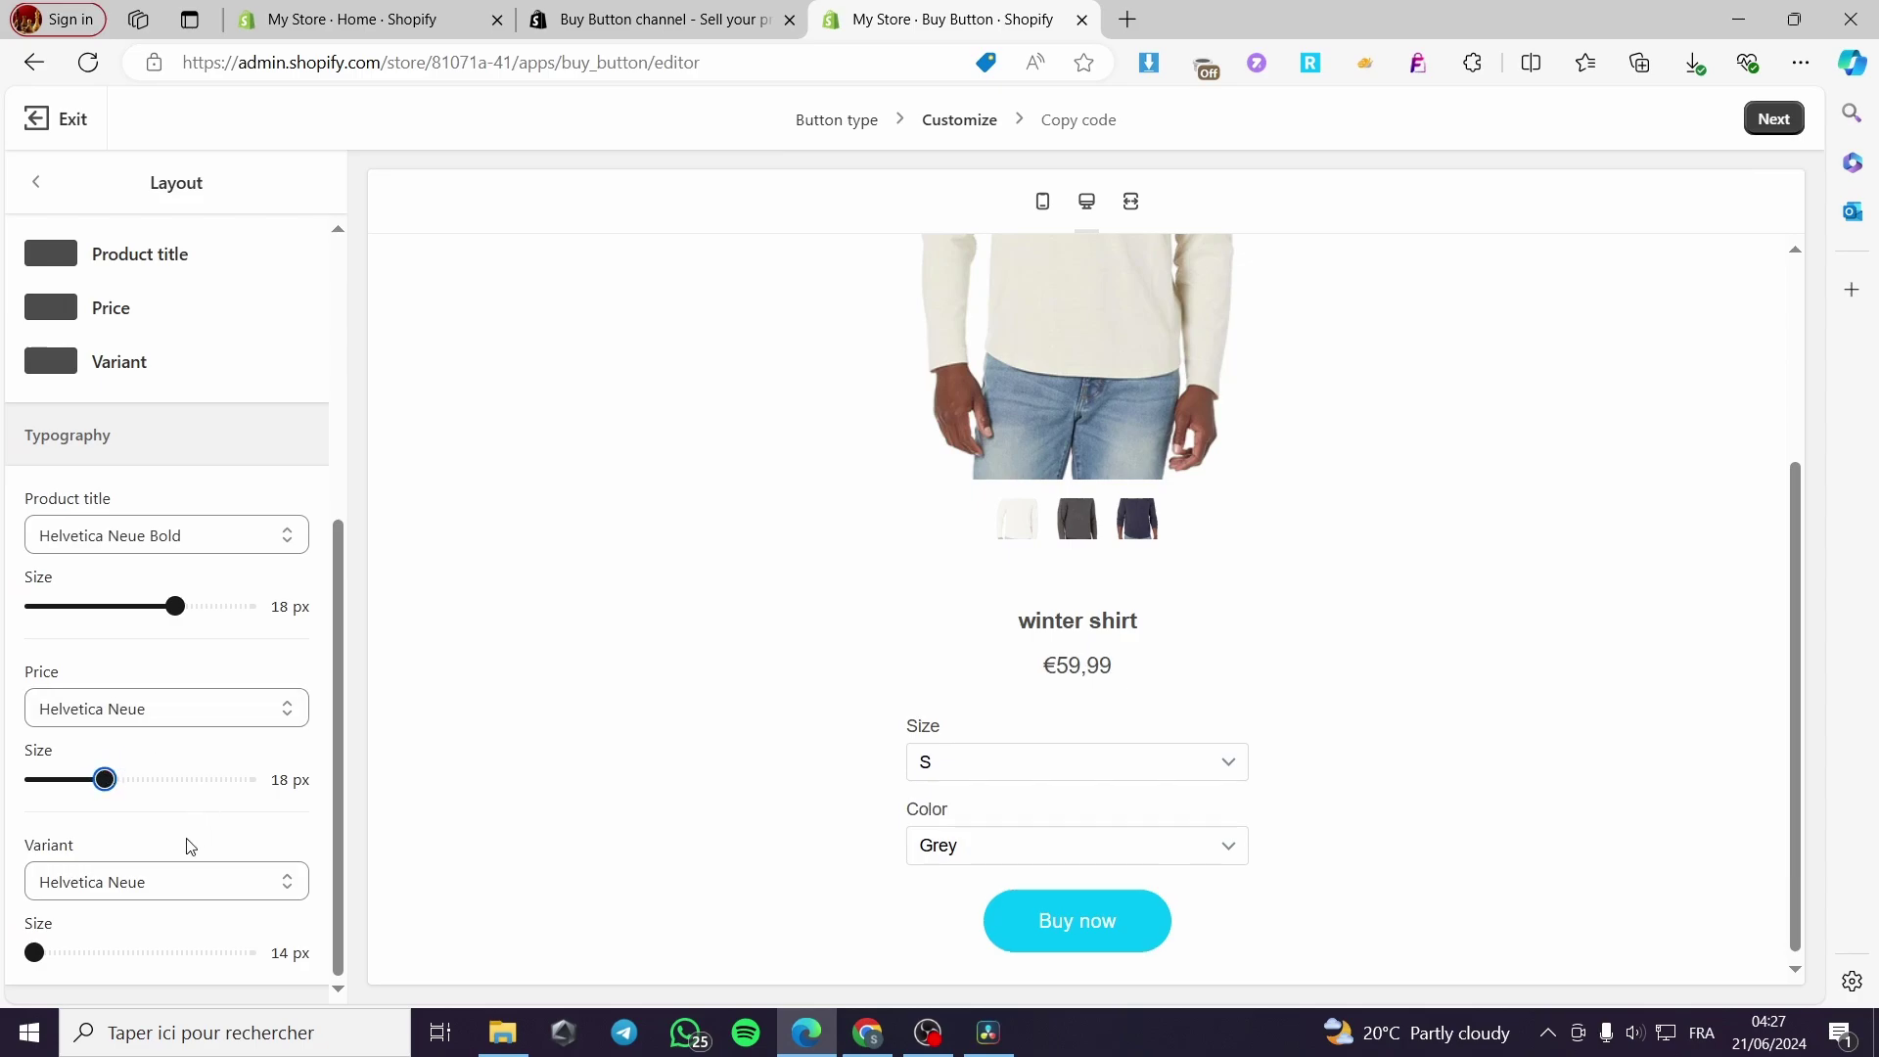
click(168, 892)
click(72, 948)
drag(36, 952, 138, 954)
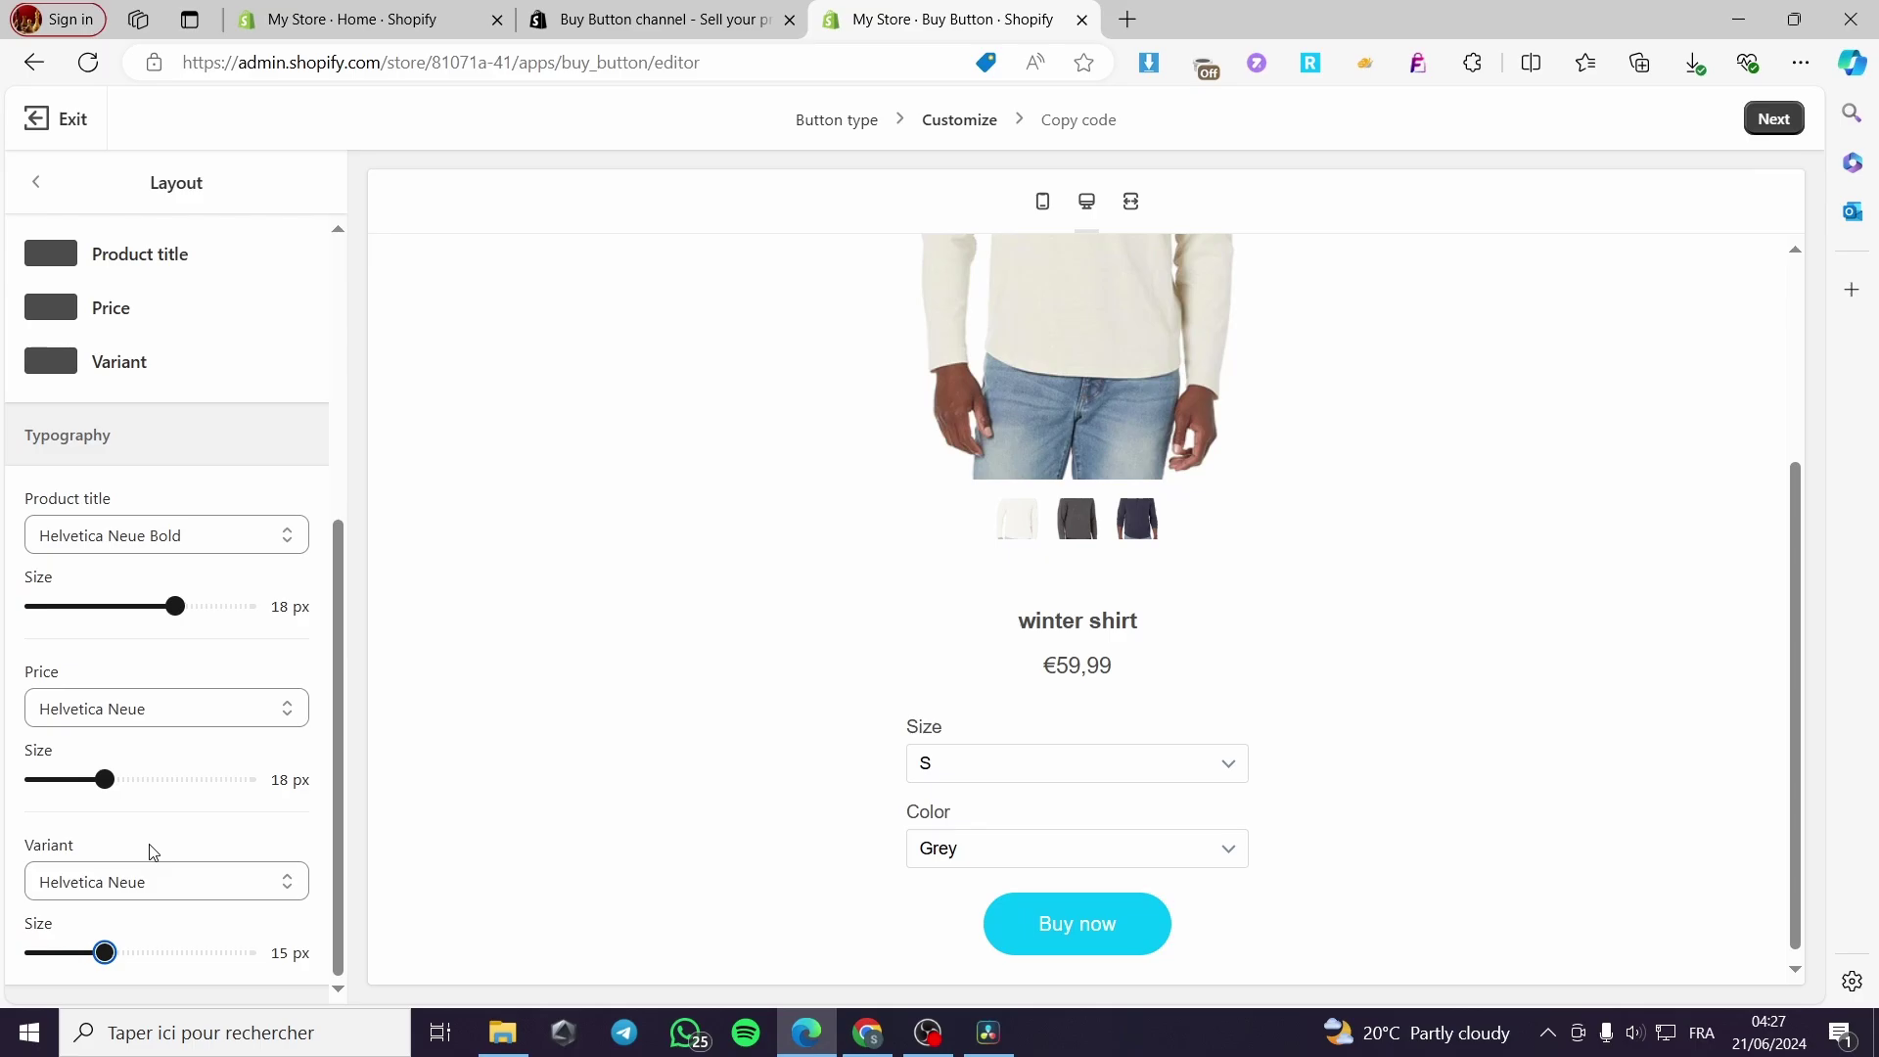
scroll(197, 659, up, 5)
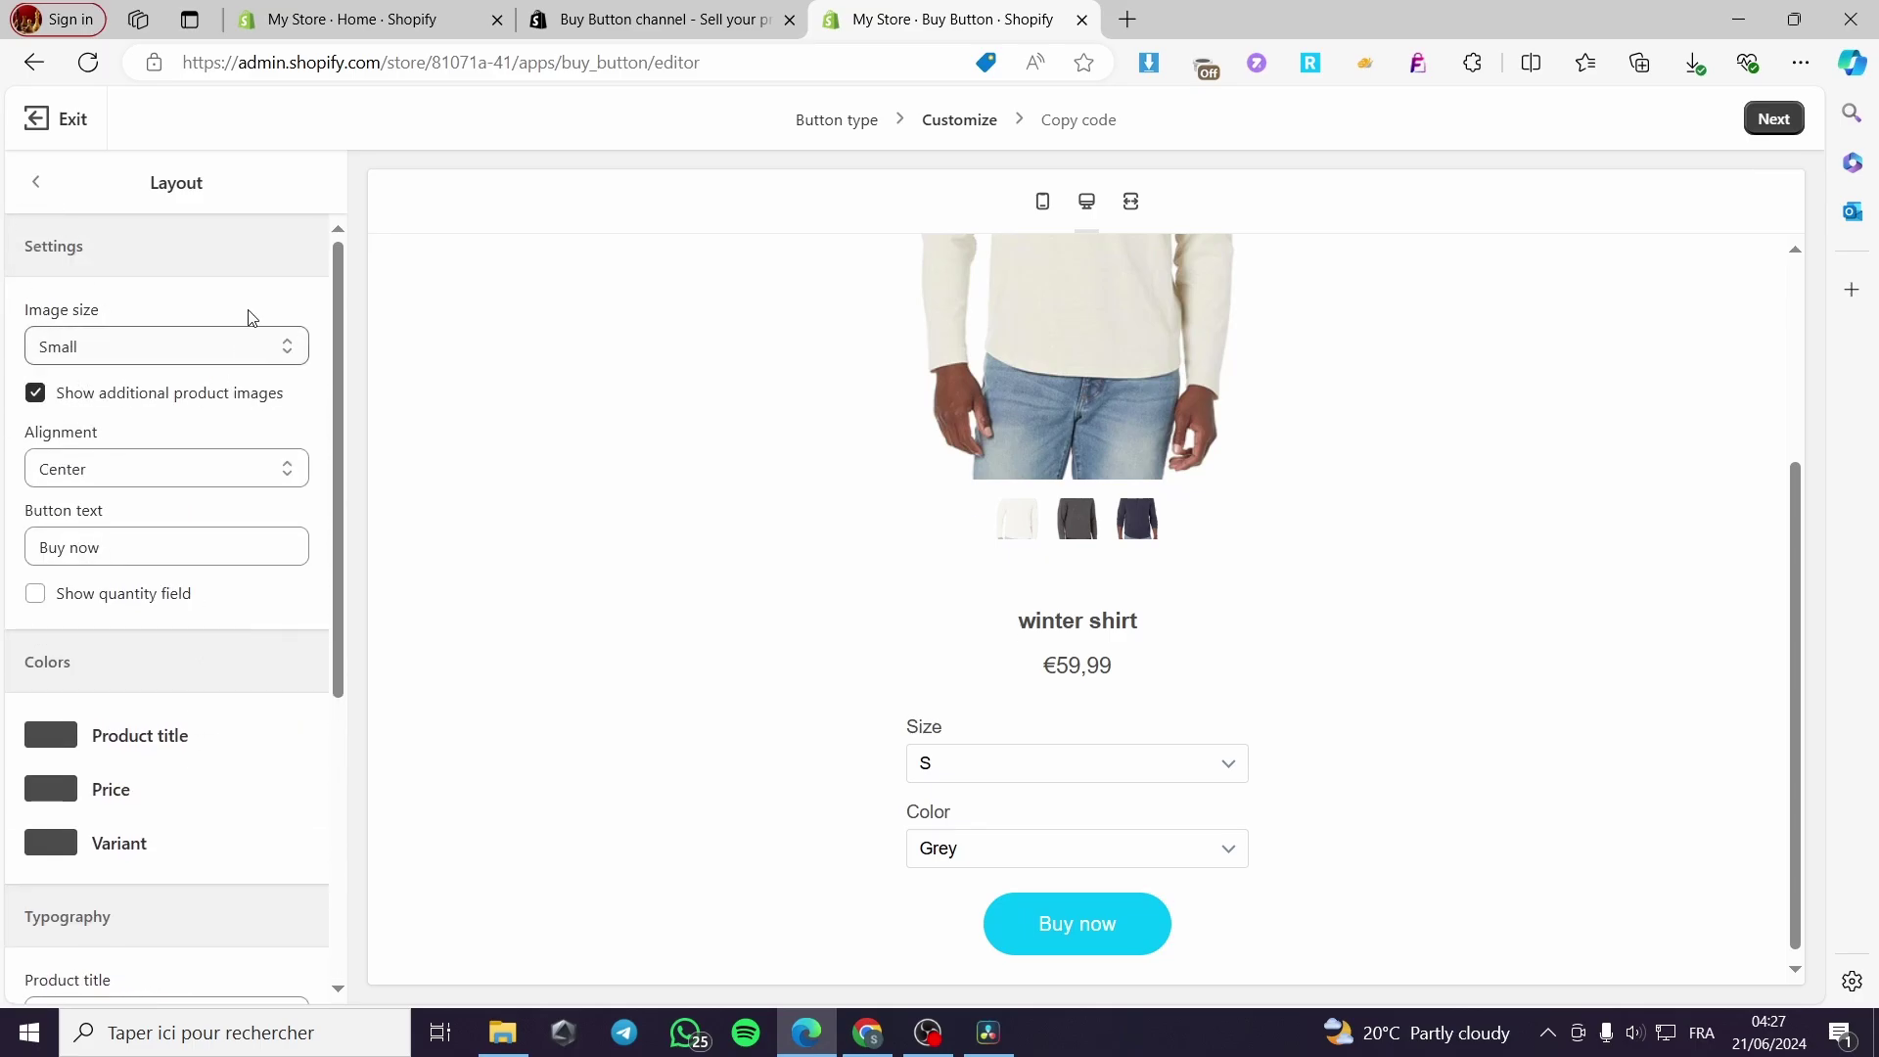
- Review the Advanced checkout settings, then advance to the Copy code step
click(36, 182)
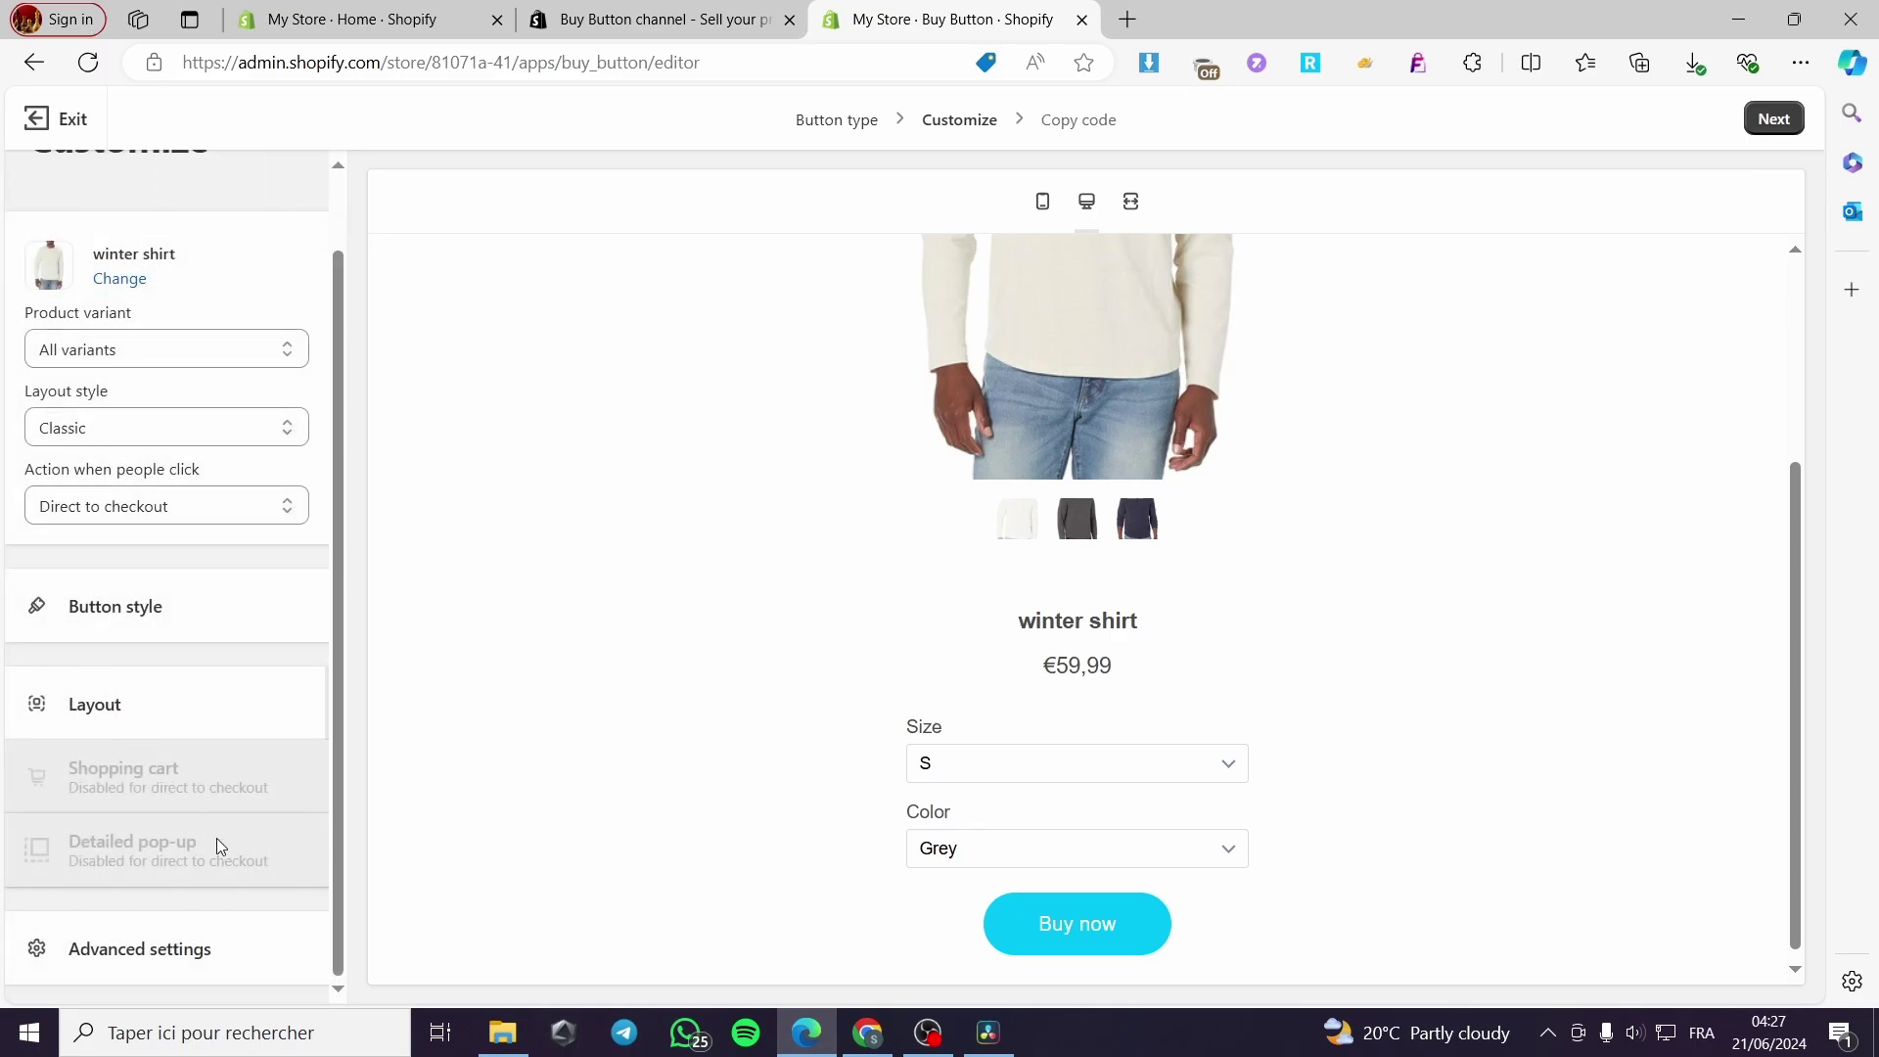
click(155, 948)
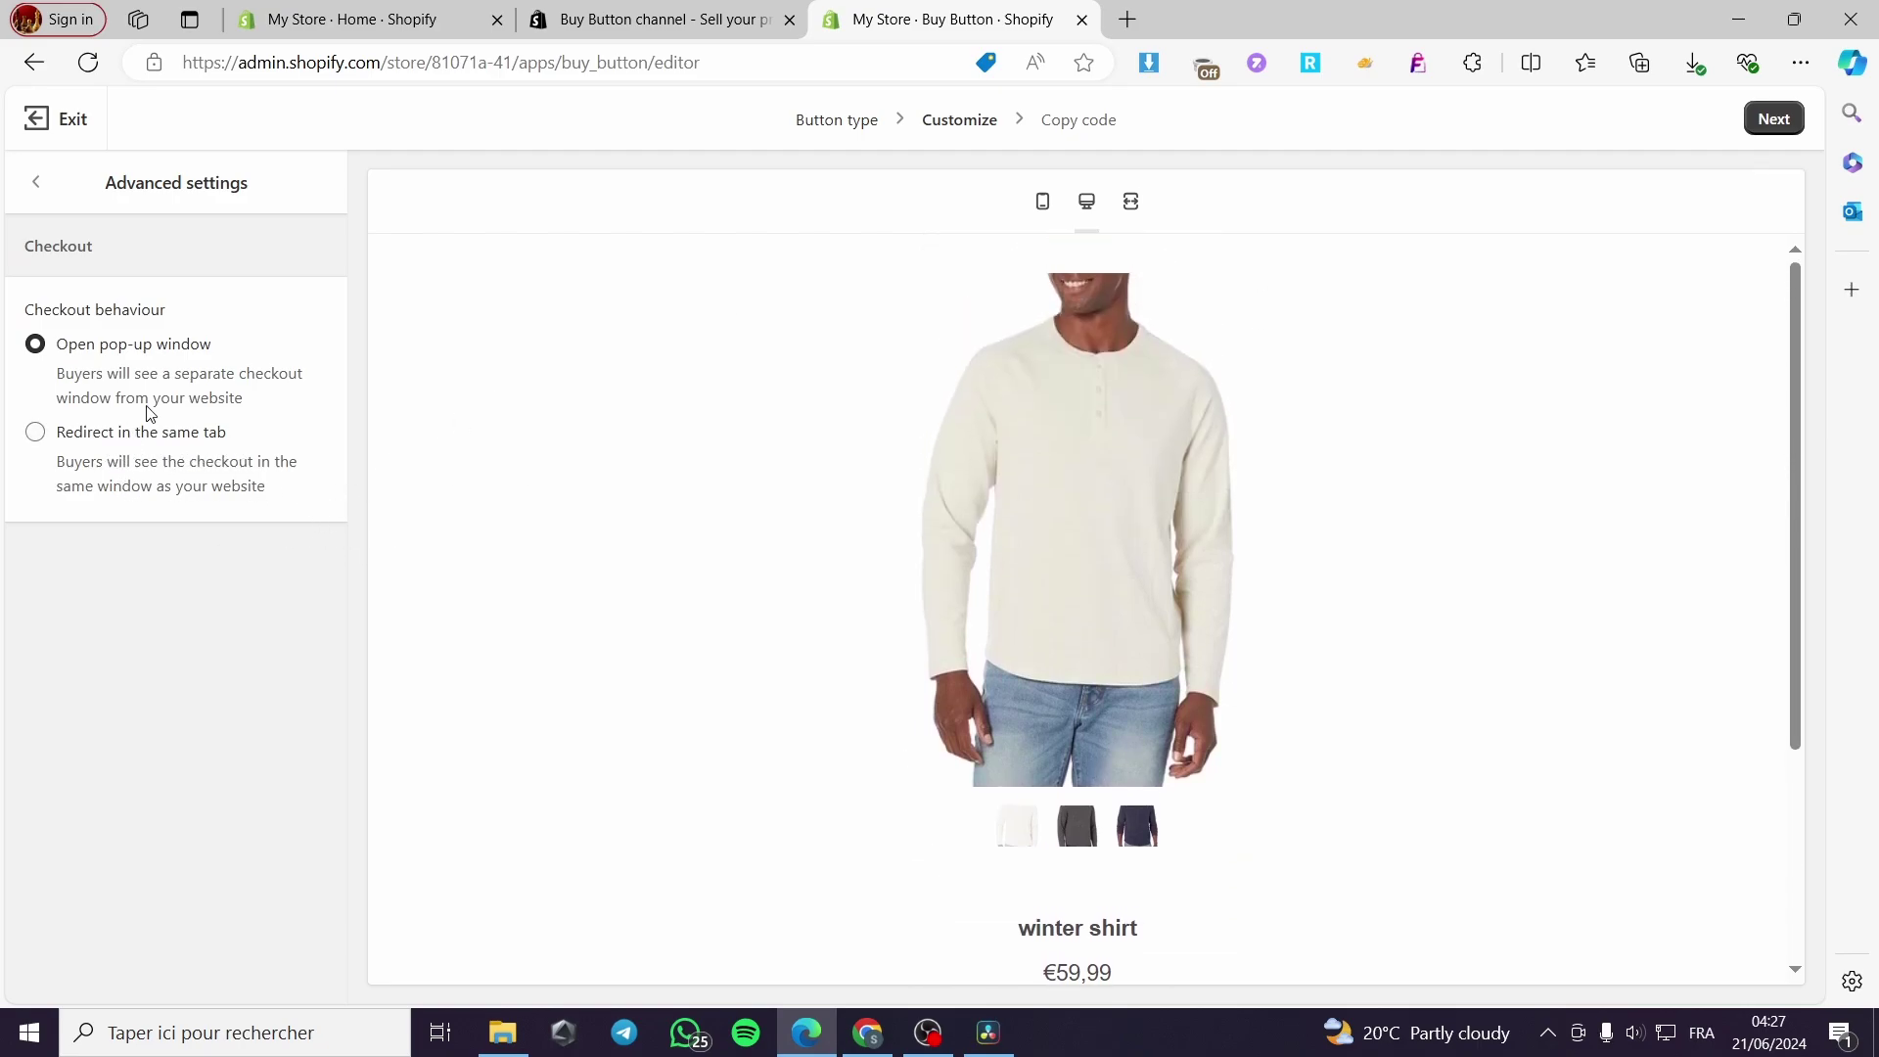
click(1775, 119)
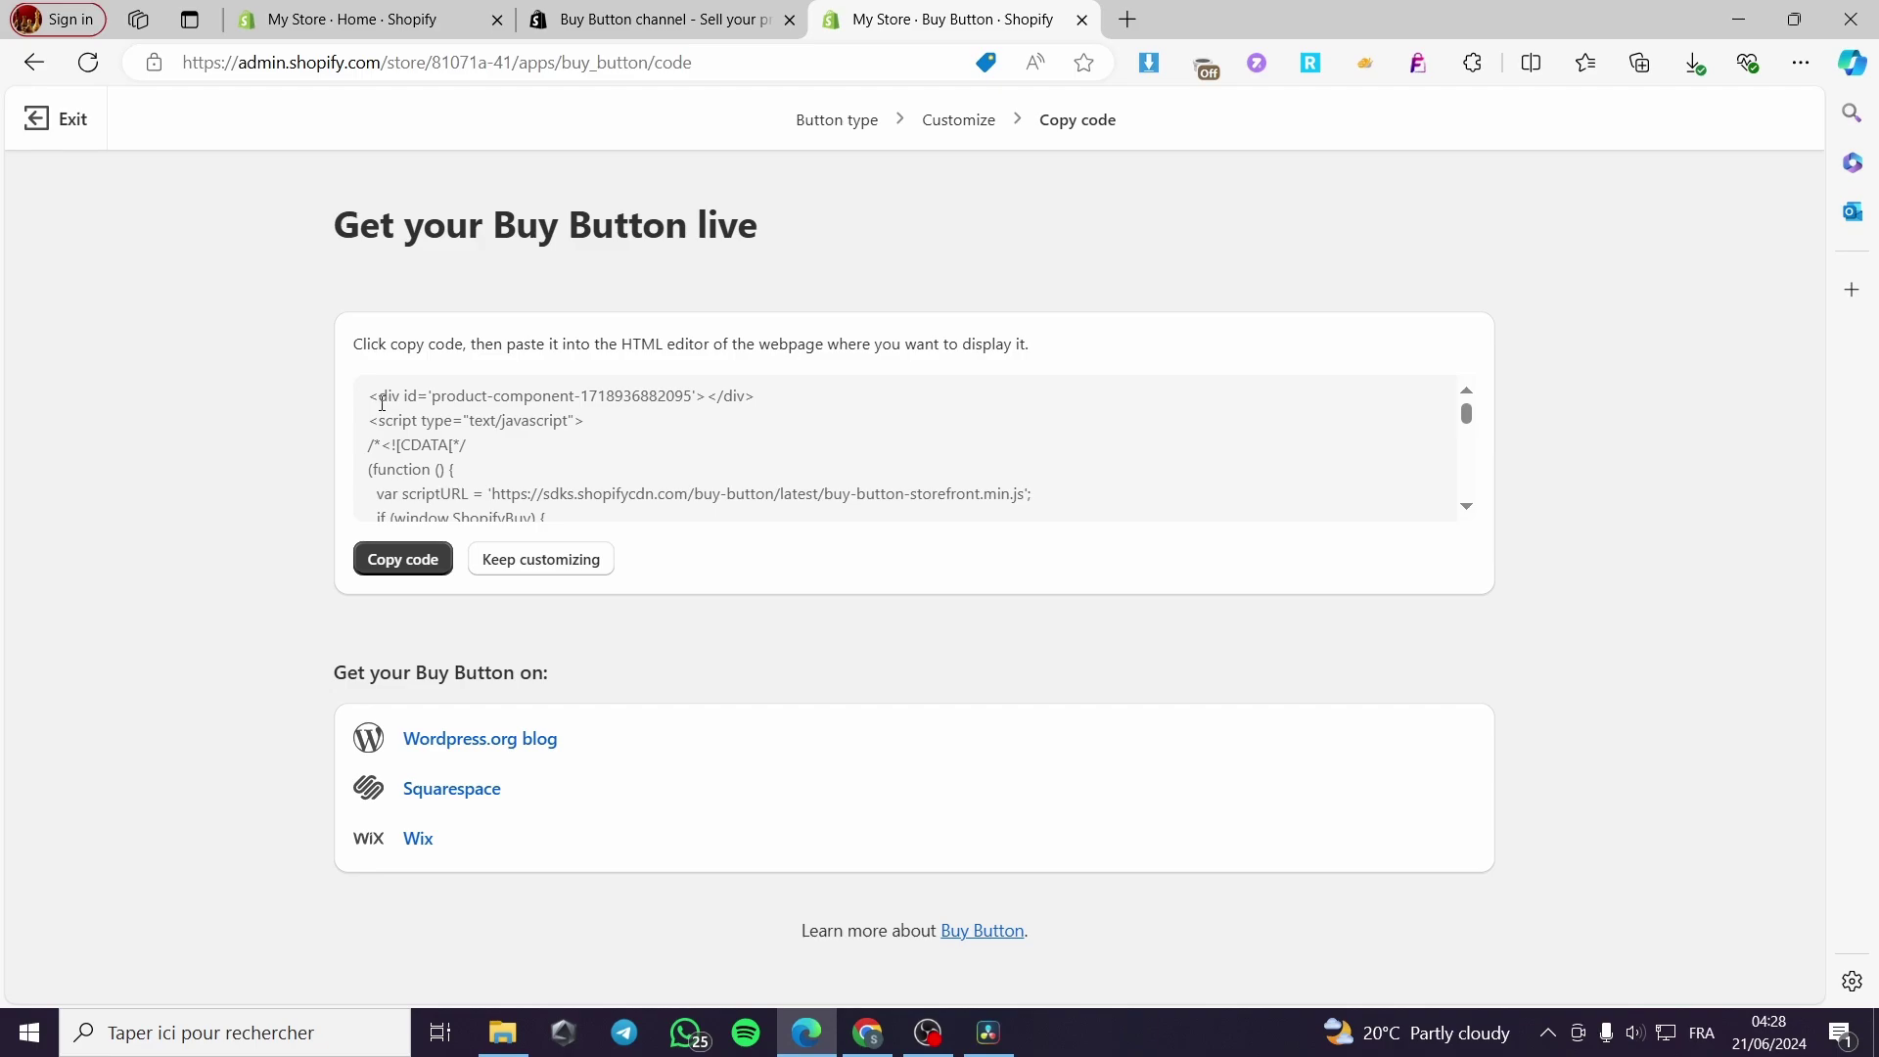
- Copy the Buy Button embed code and go back via Keep customizing
click(426, 558)
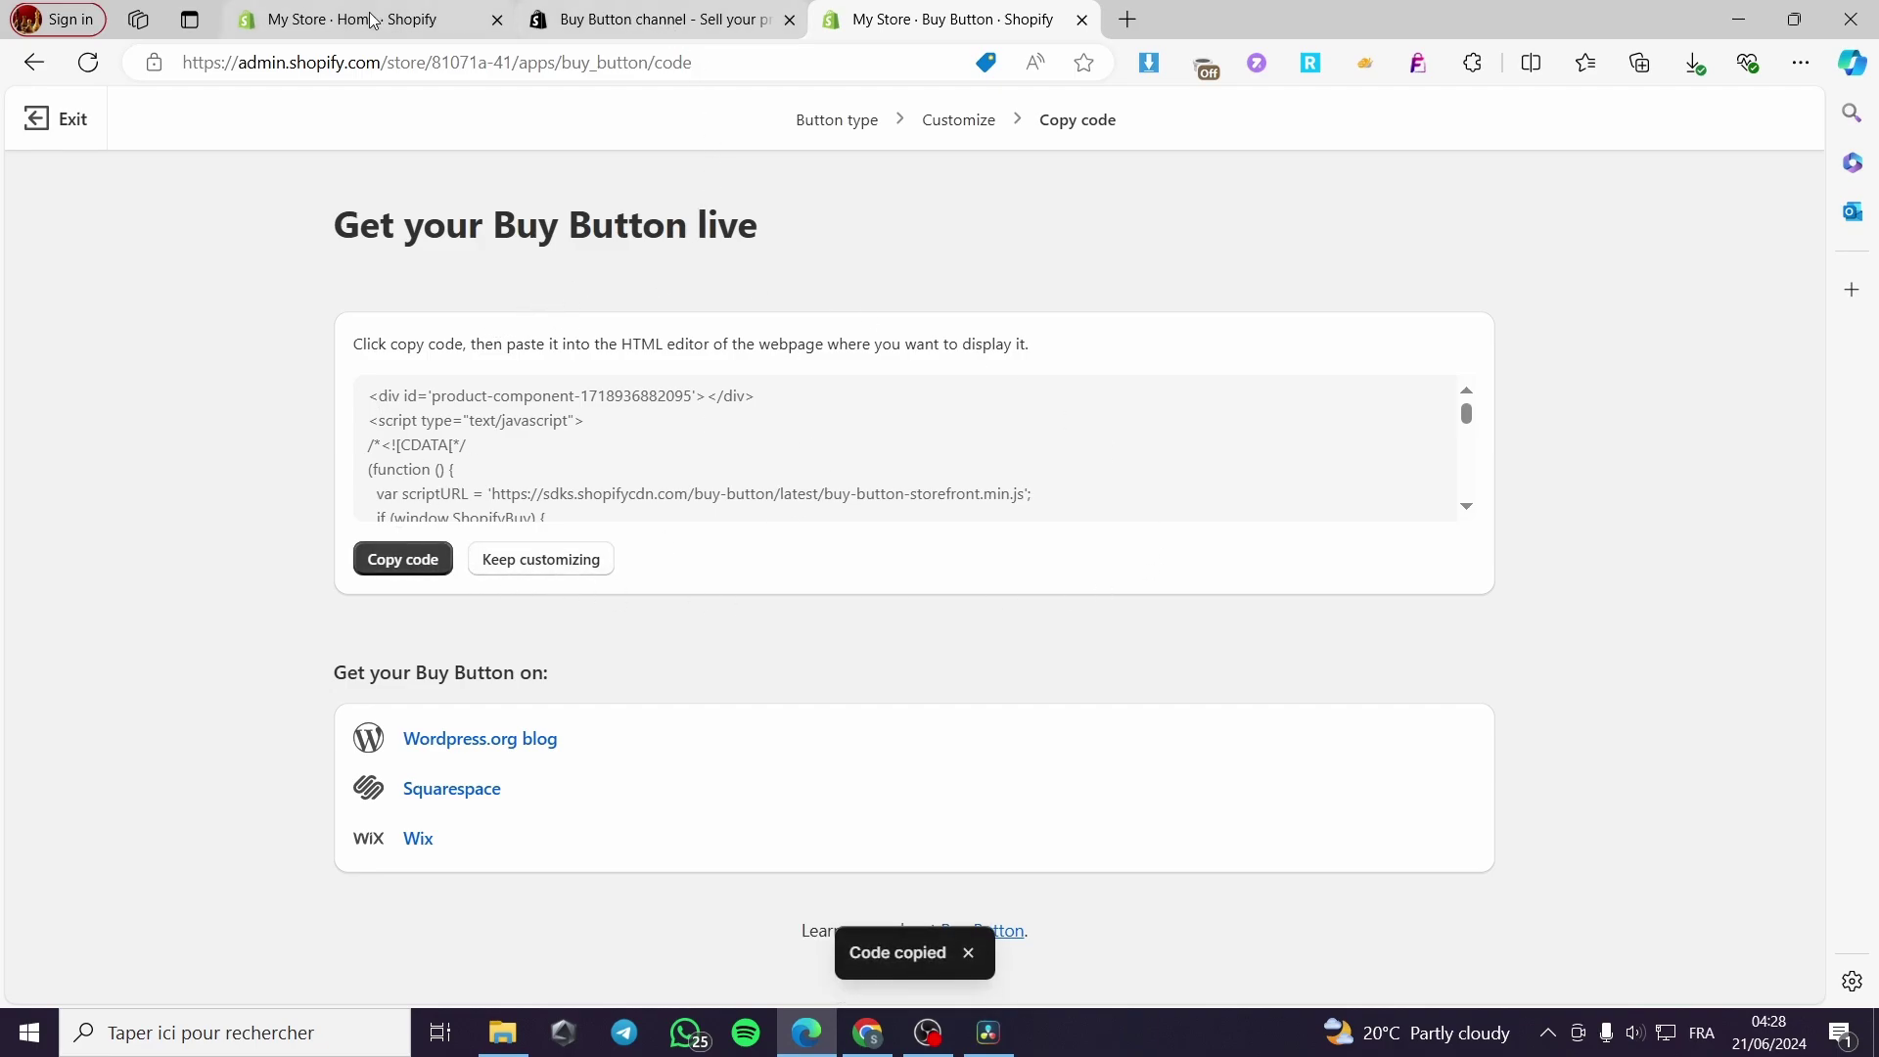
mouse_move(355, 22)
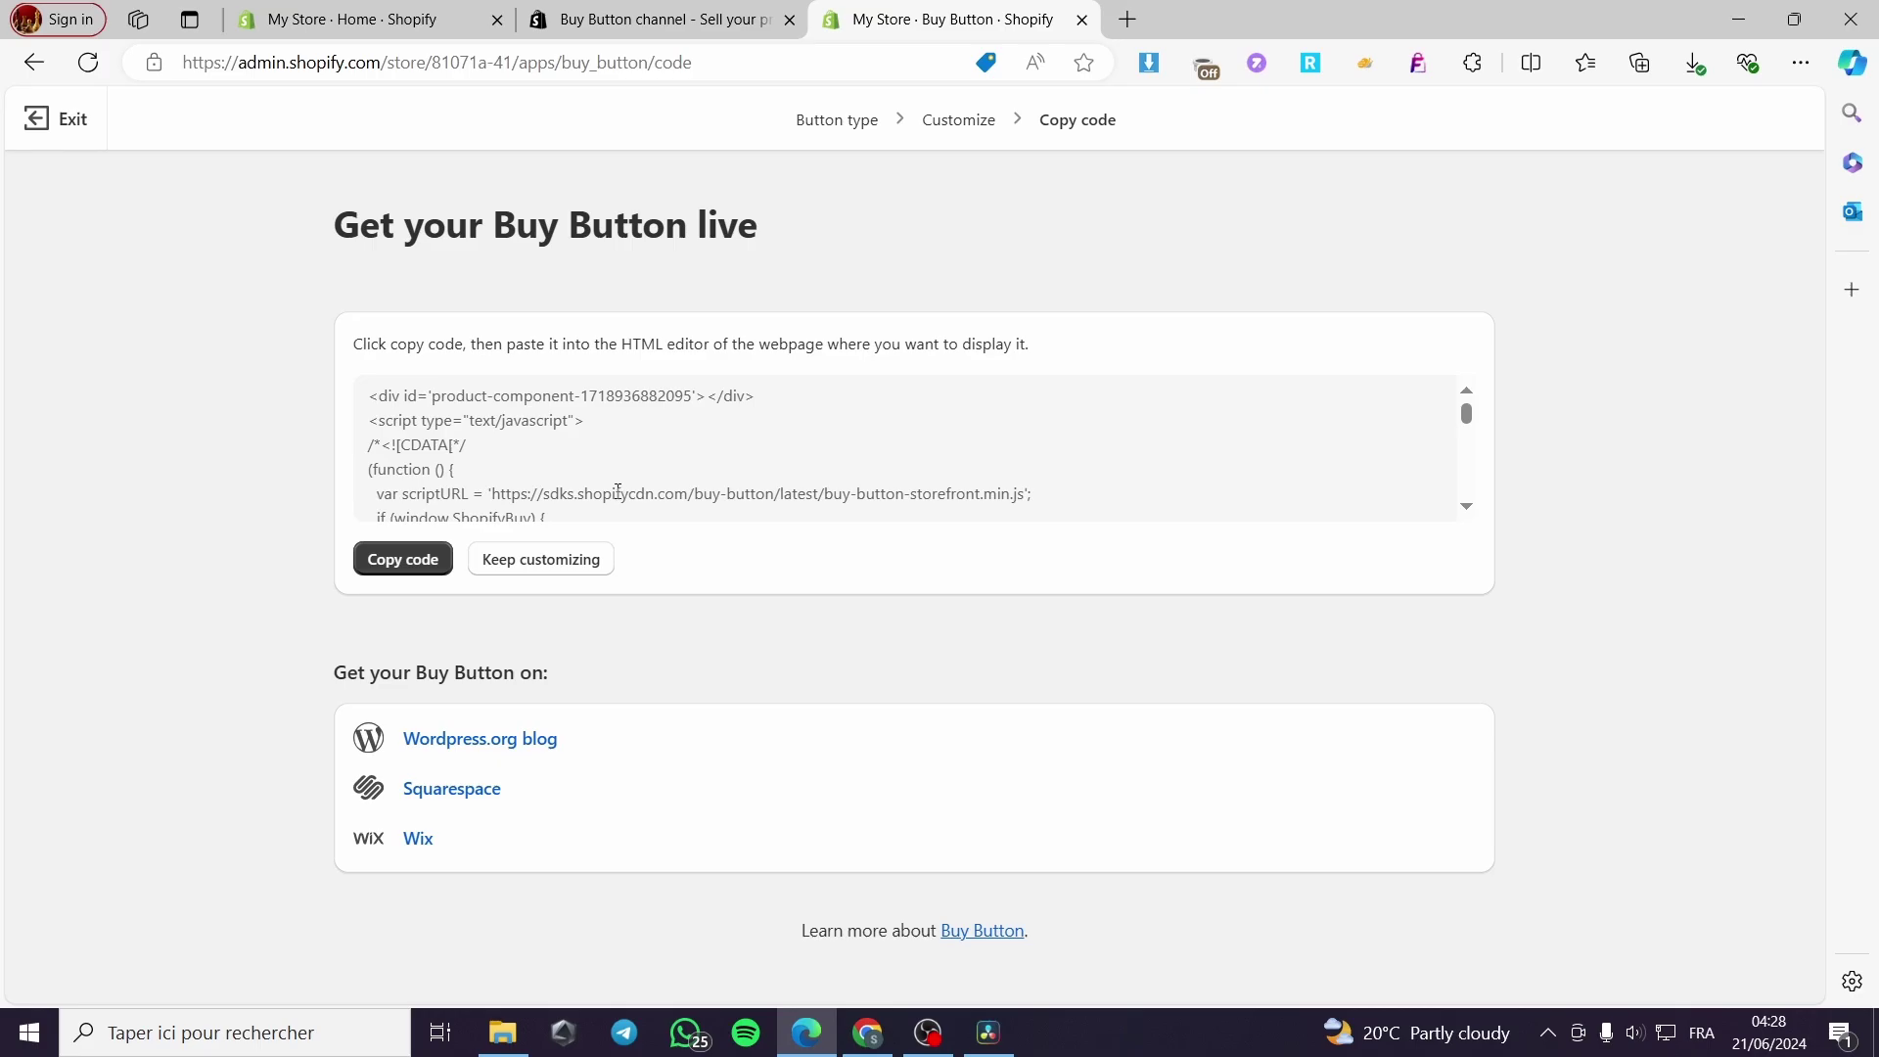
click(580, 570)
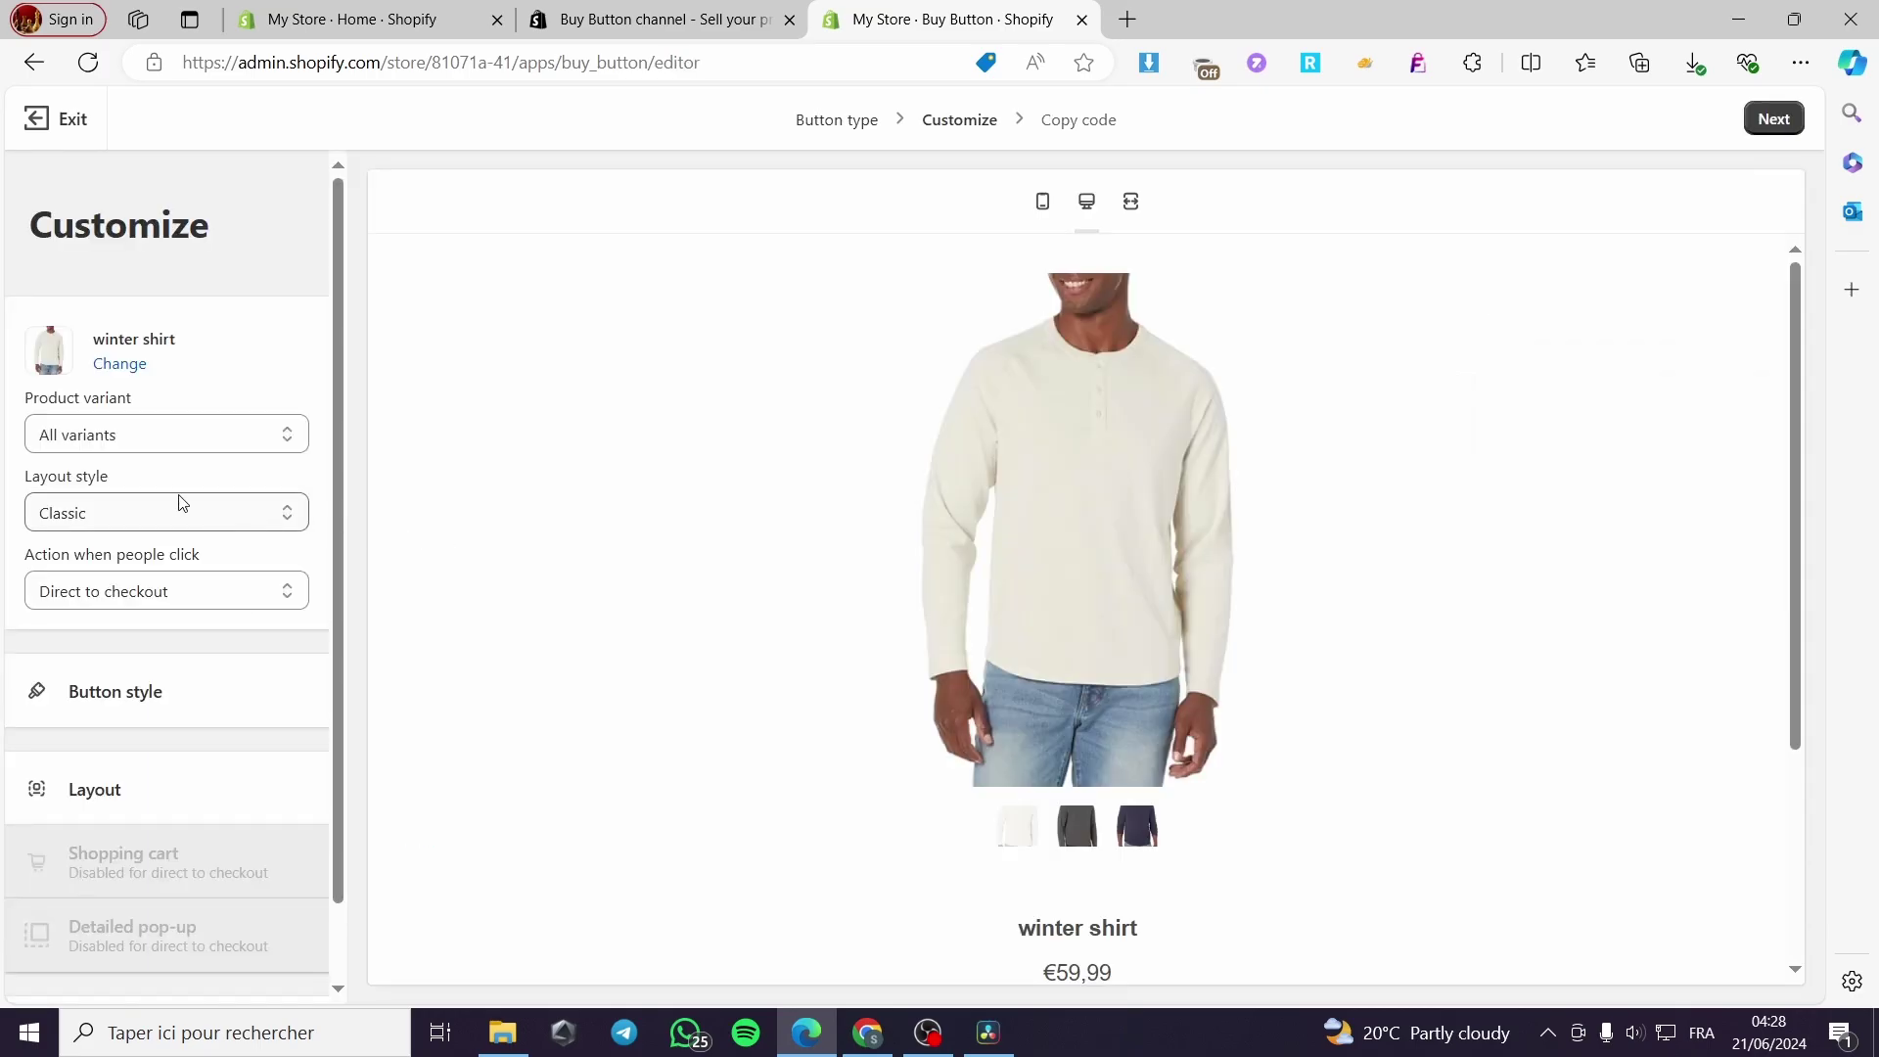
- Choose the Basic layout style, review its Layout settings, and advance to the embed code step
click(150, 508)
click(147, 544)
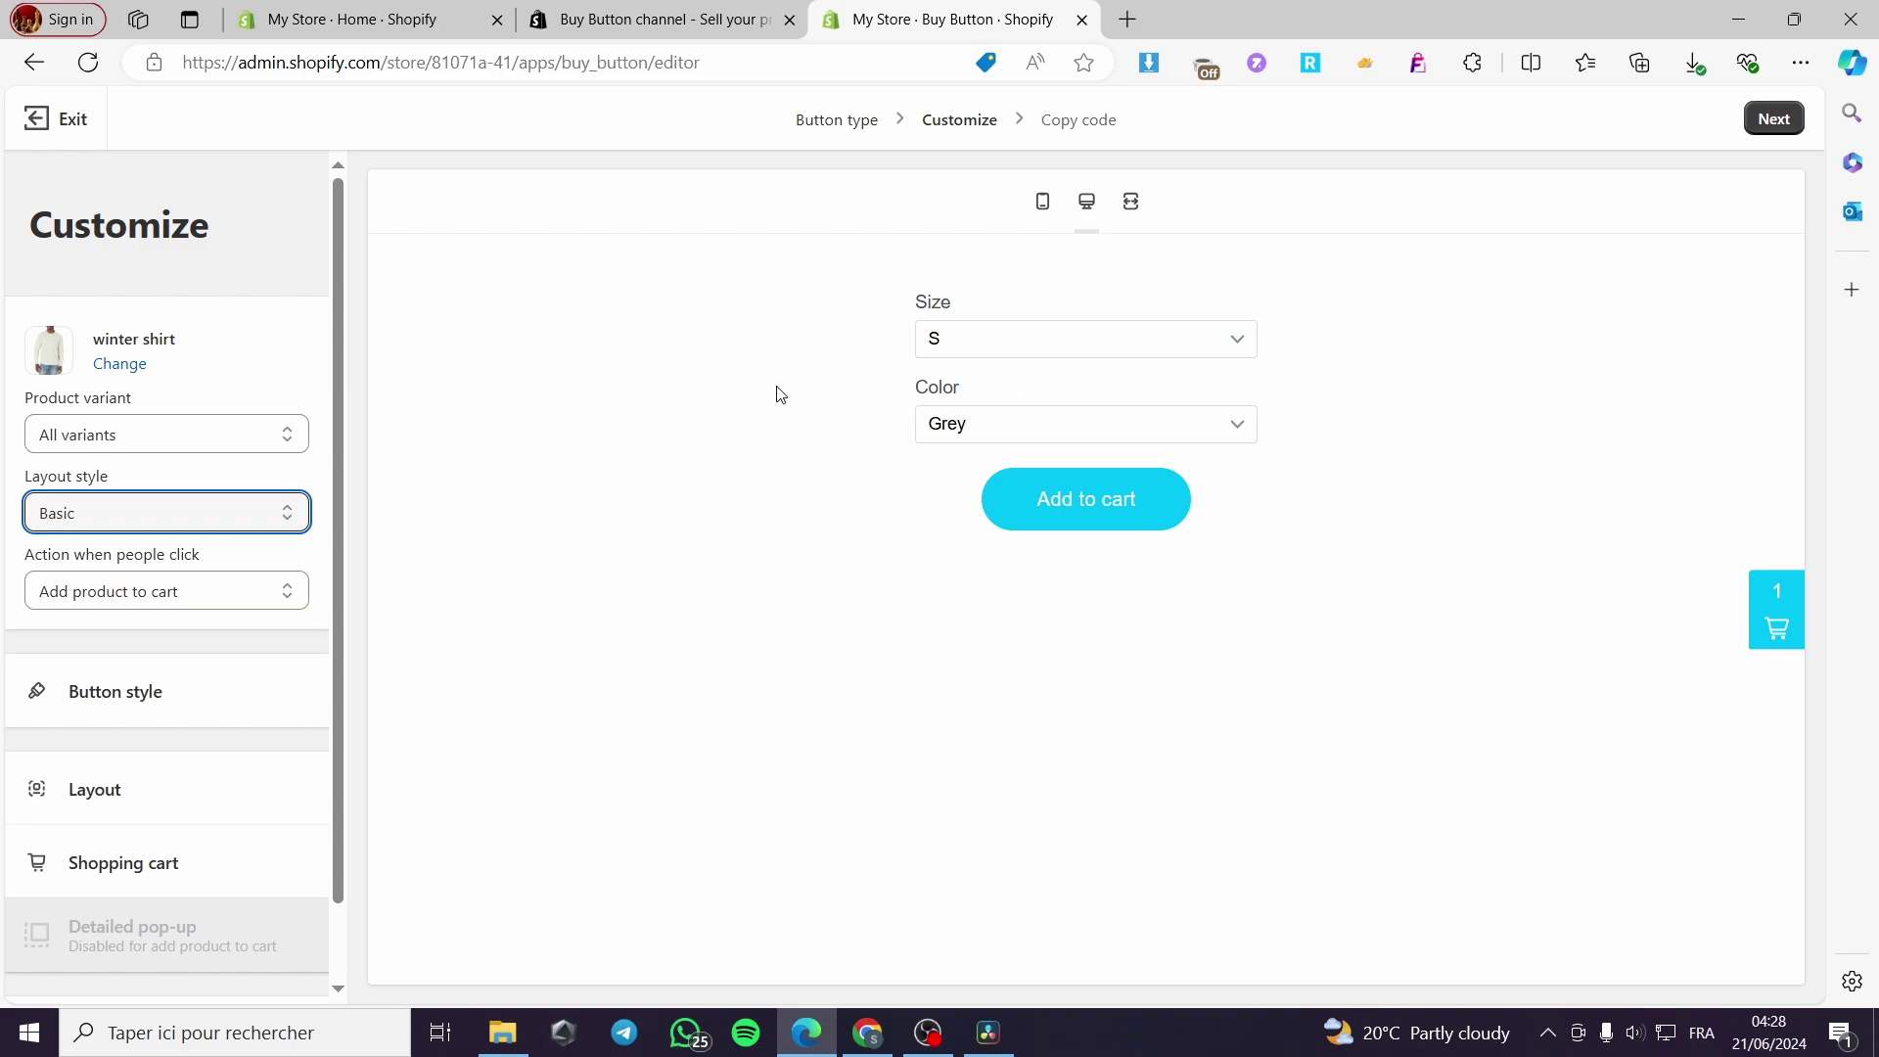
scroll(222, 672, down, 2)
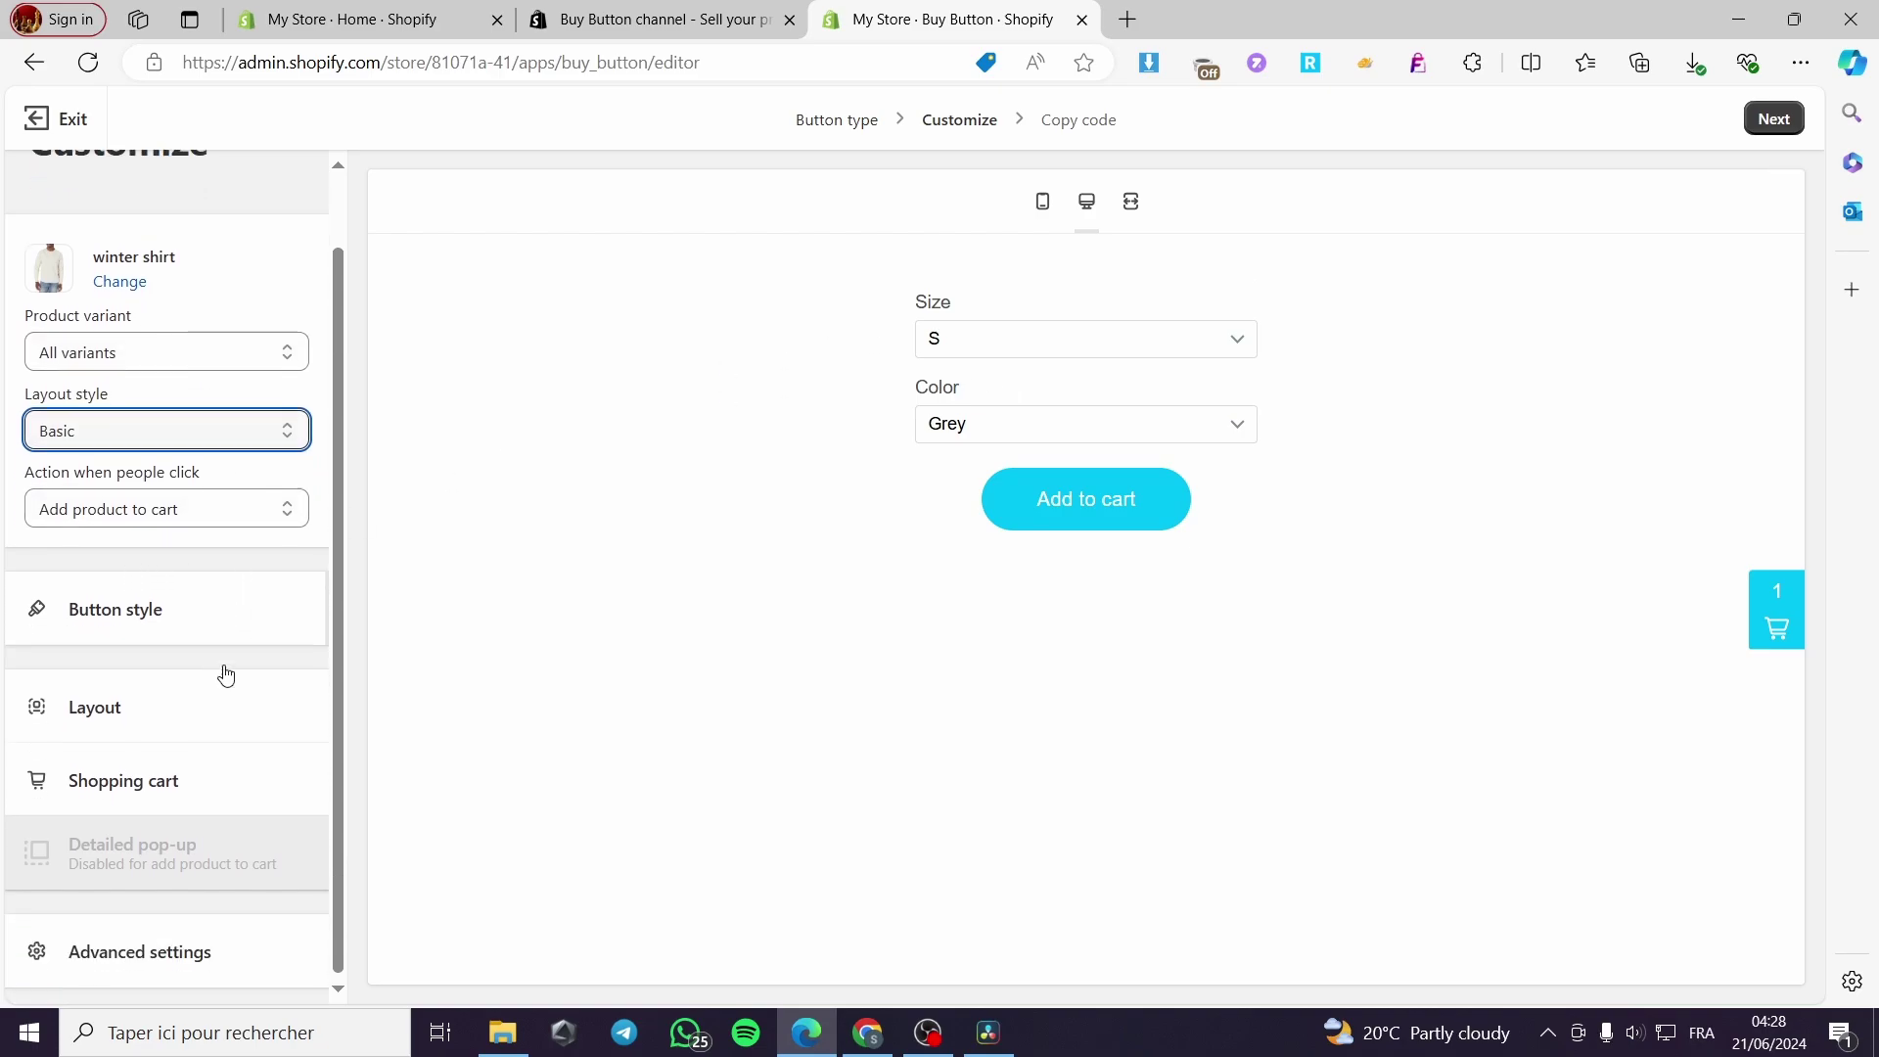
click(109, 709)
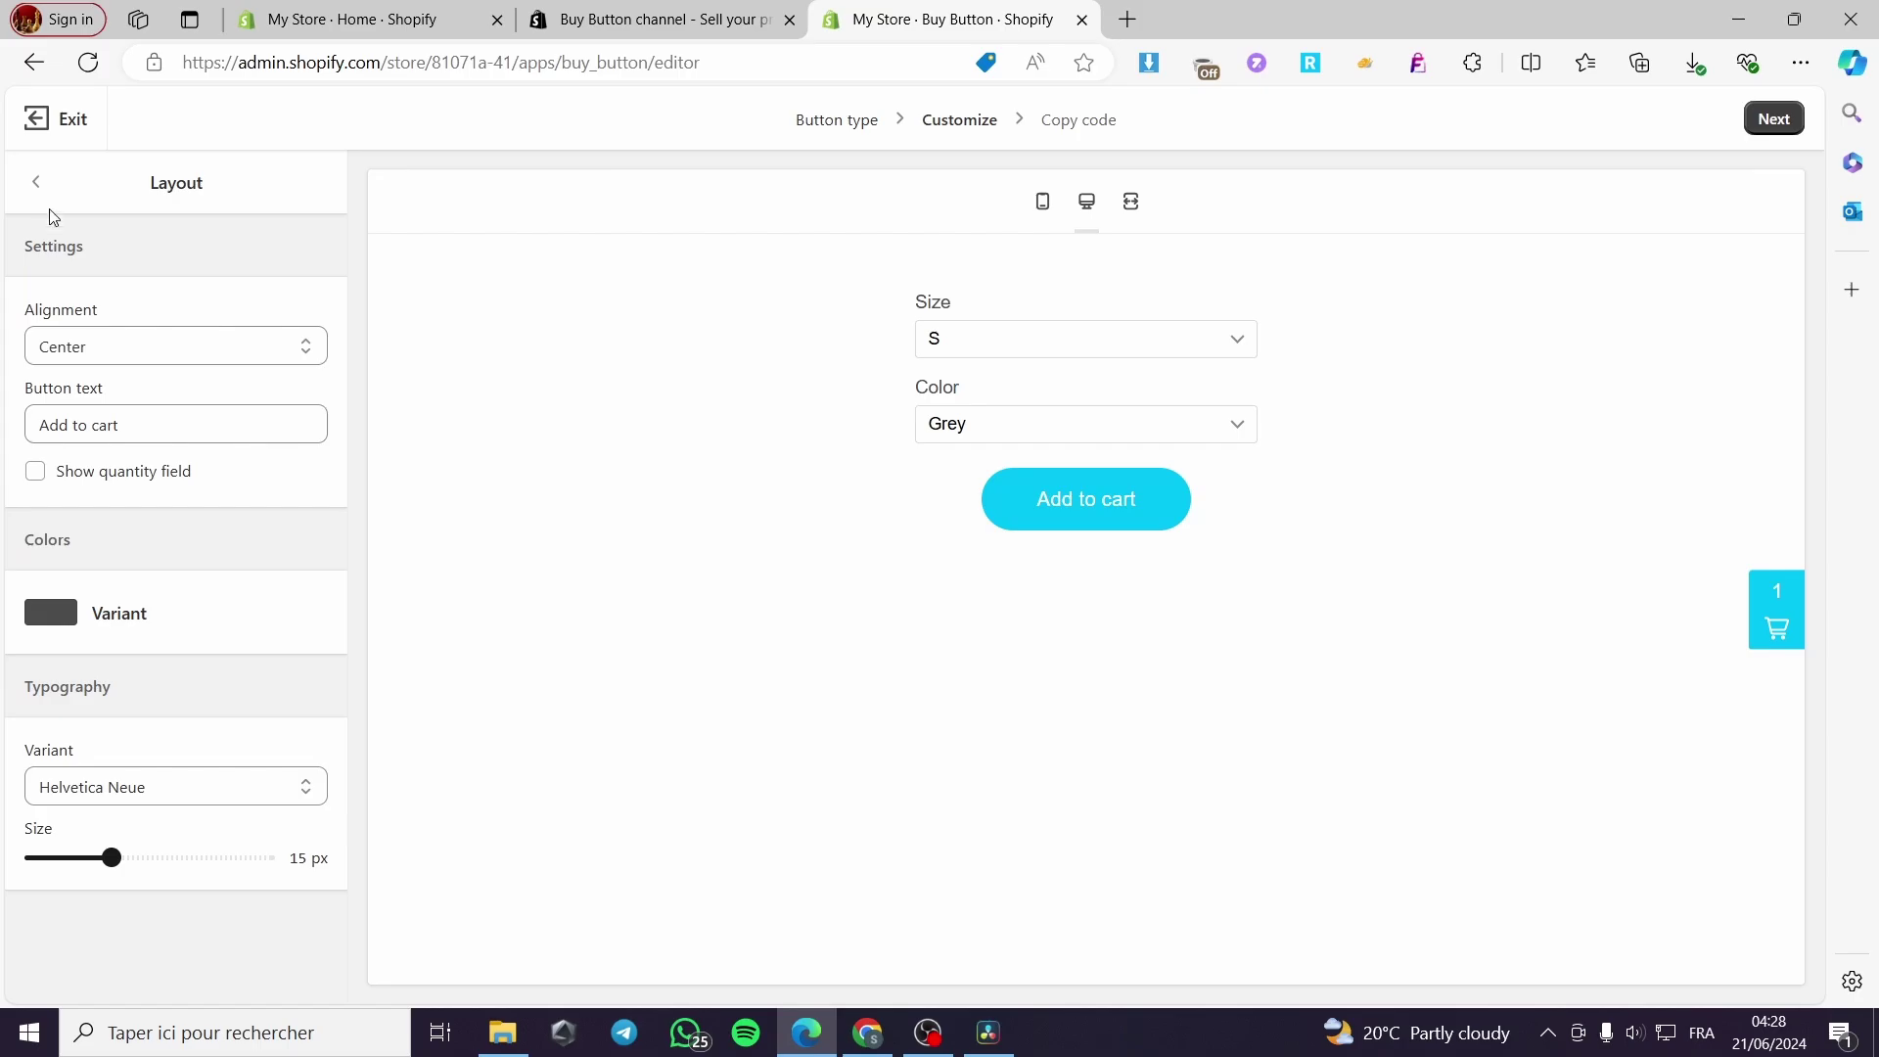
click(36, 182)
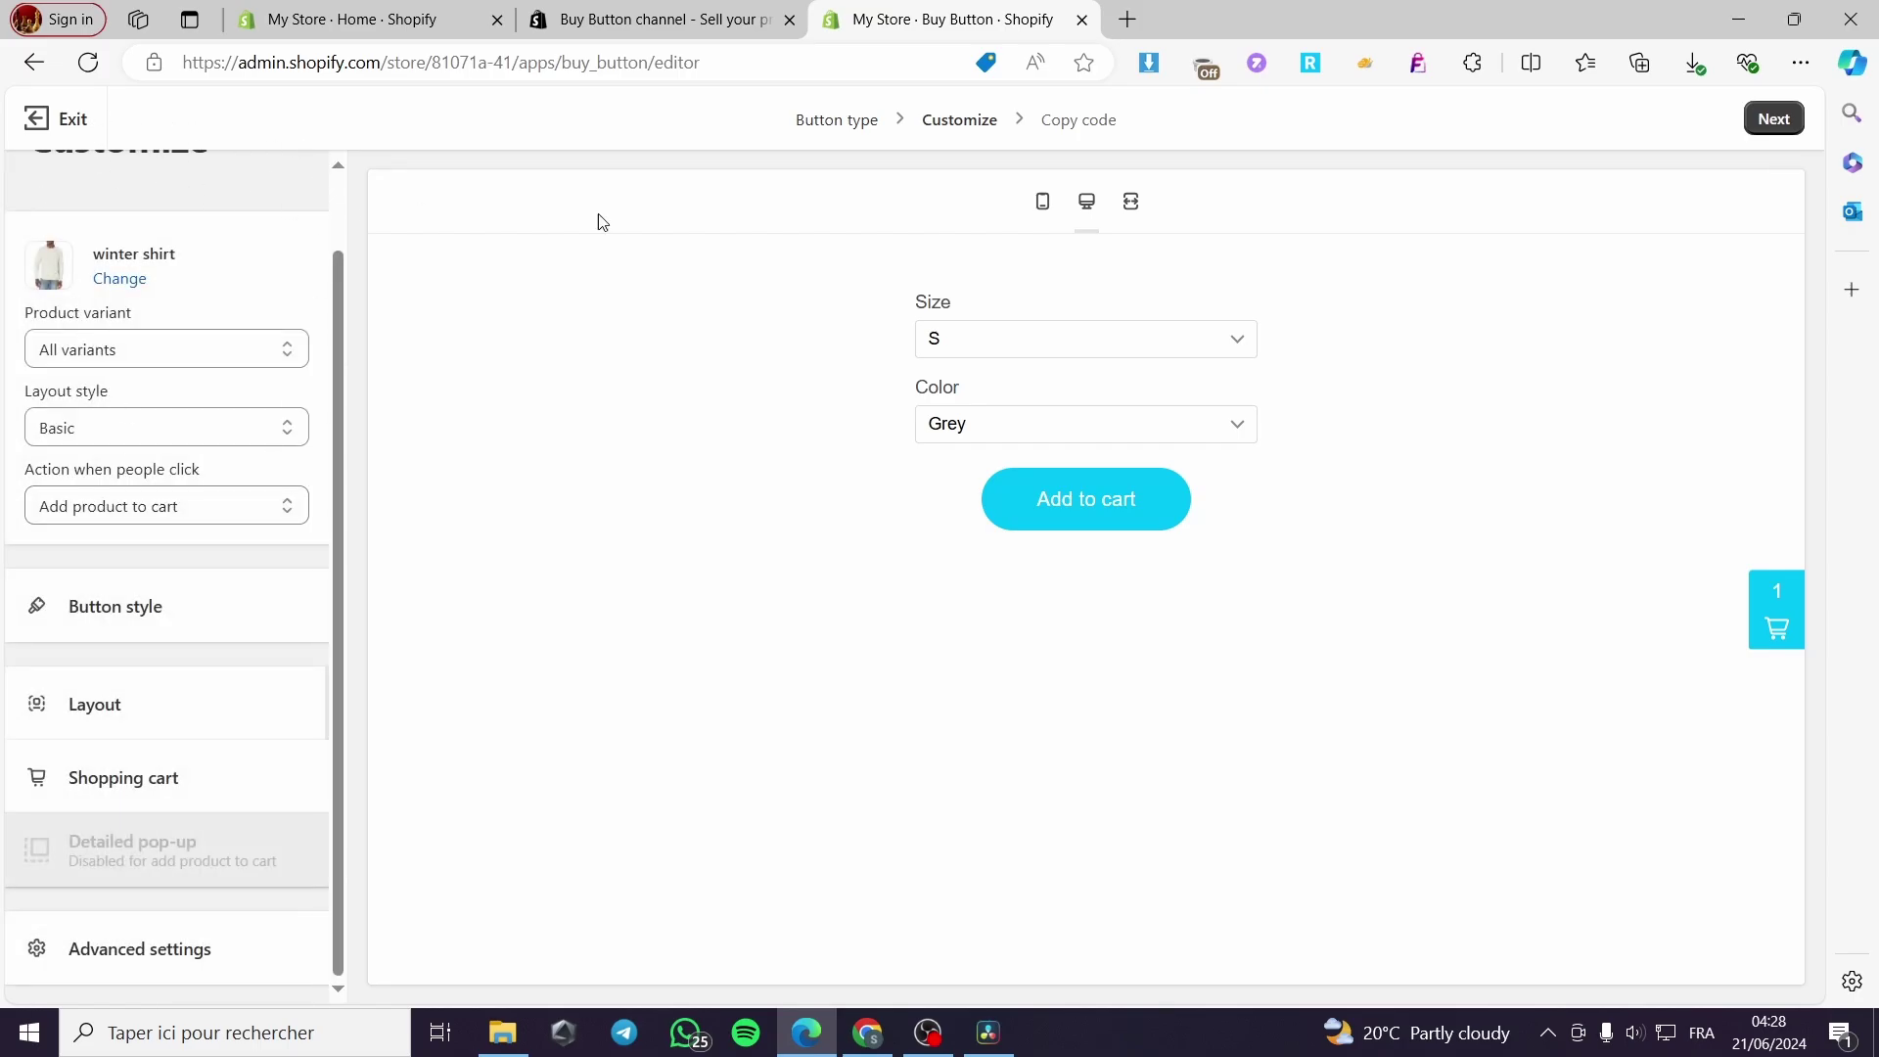
click(1779, 121)
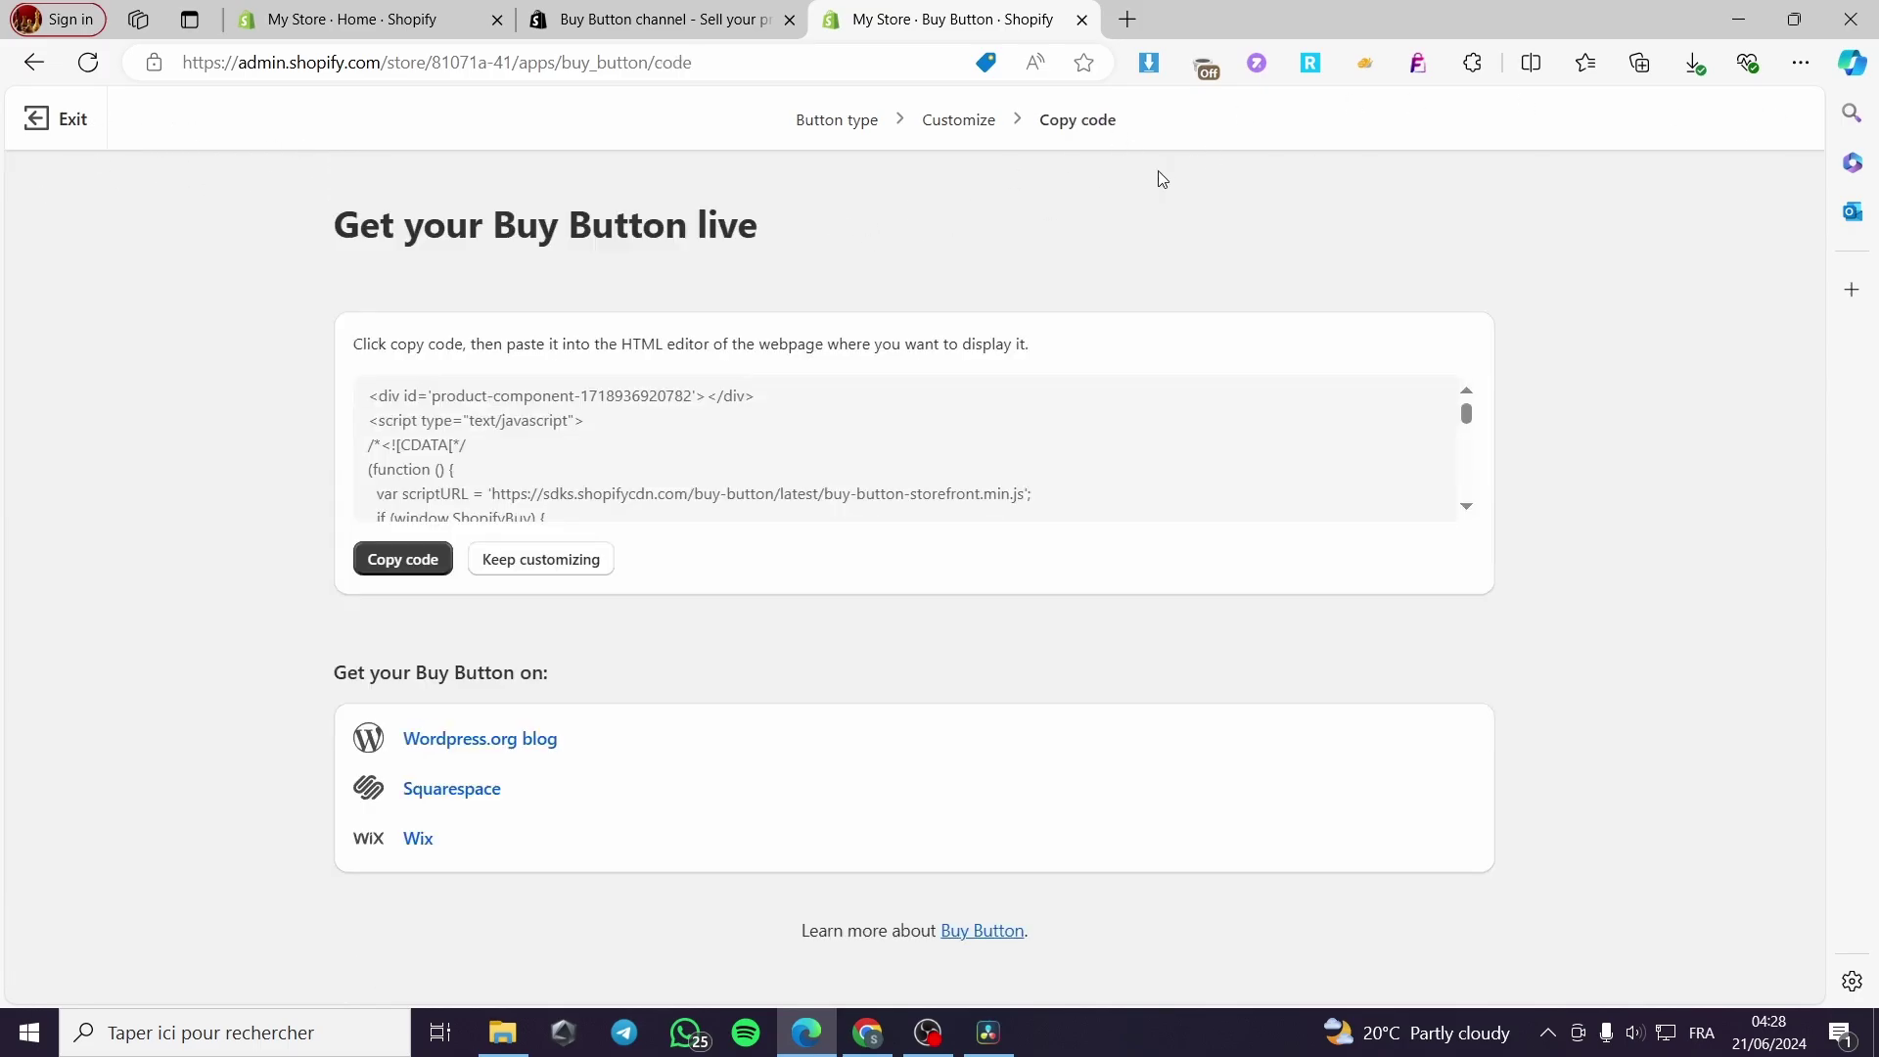
- Copy the Basic Buy Button embed code and open the sweater 2 product in the admin
click(419, 565)
click(372, 19)
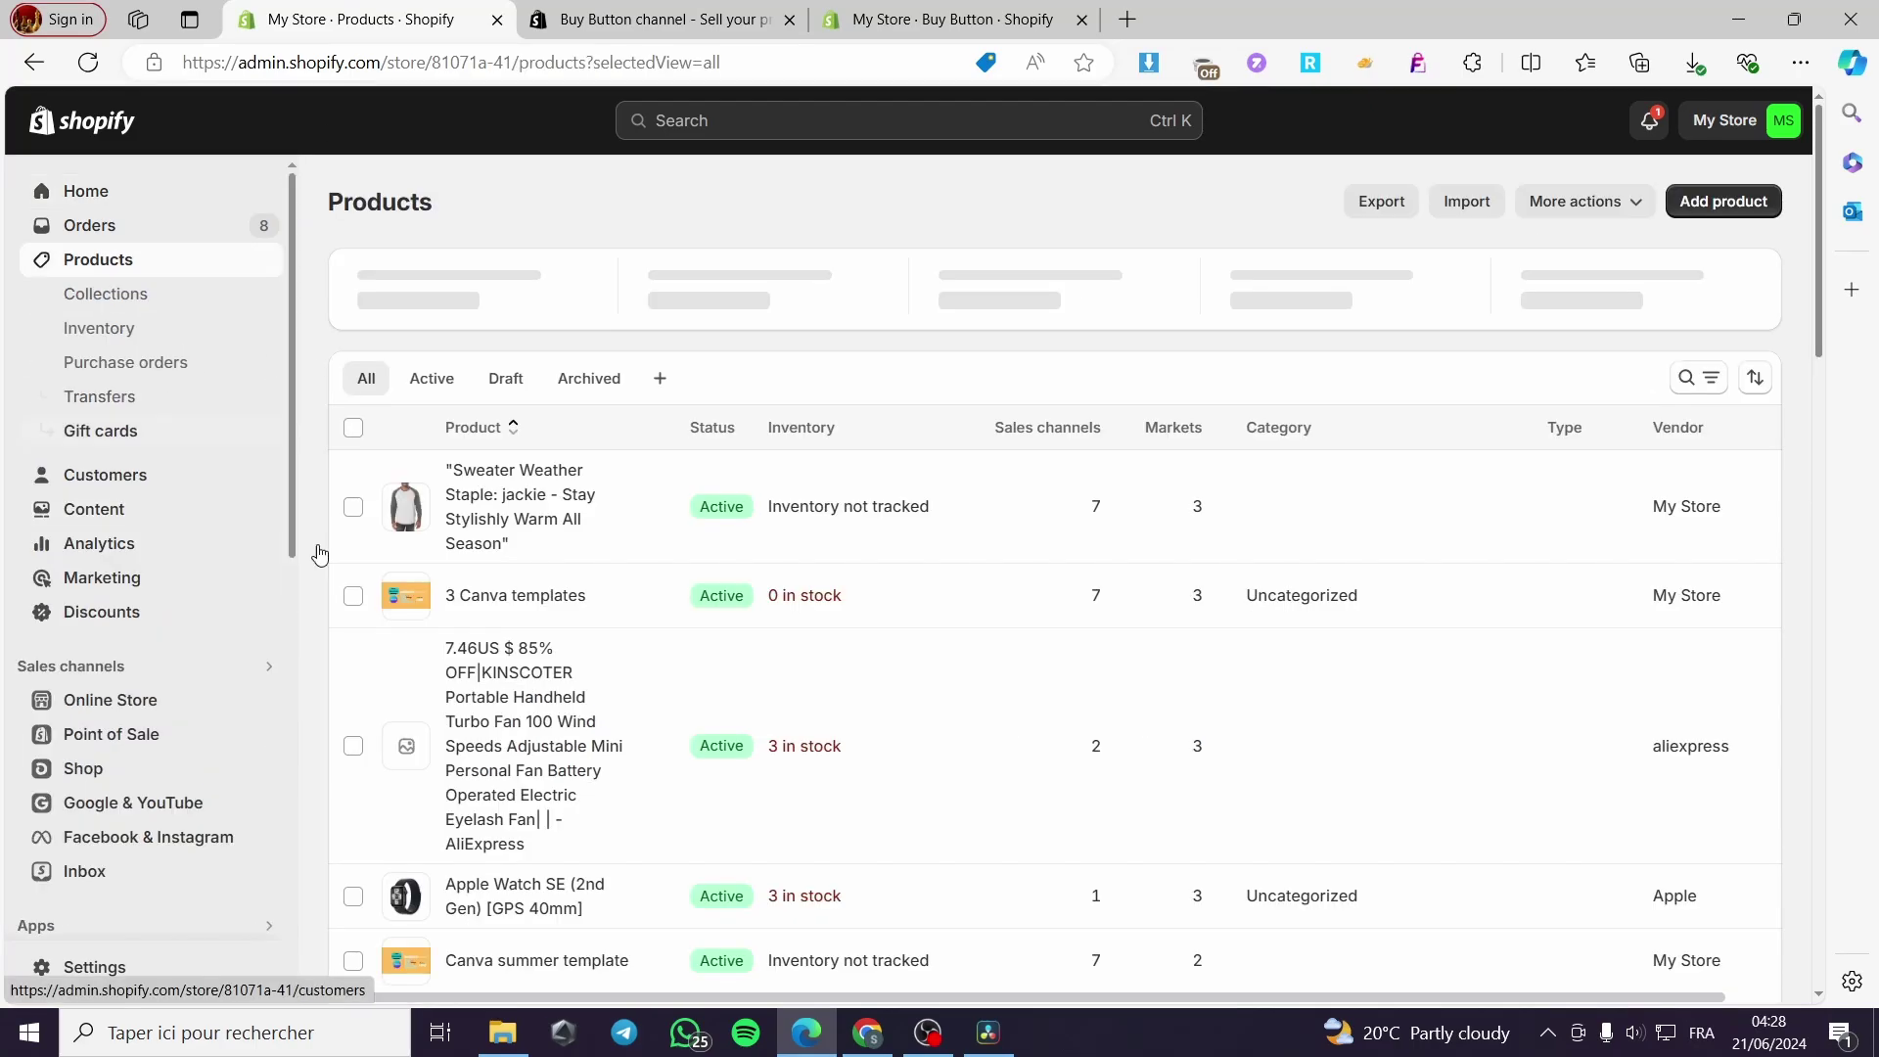
scroll(881, 583, down, 15)
scroll(881, 578, down, 3)
scroll(881, 574, up, 2)
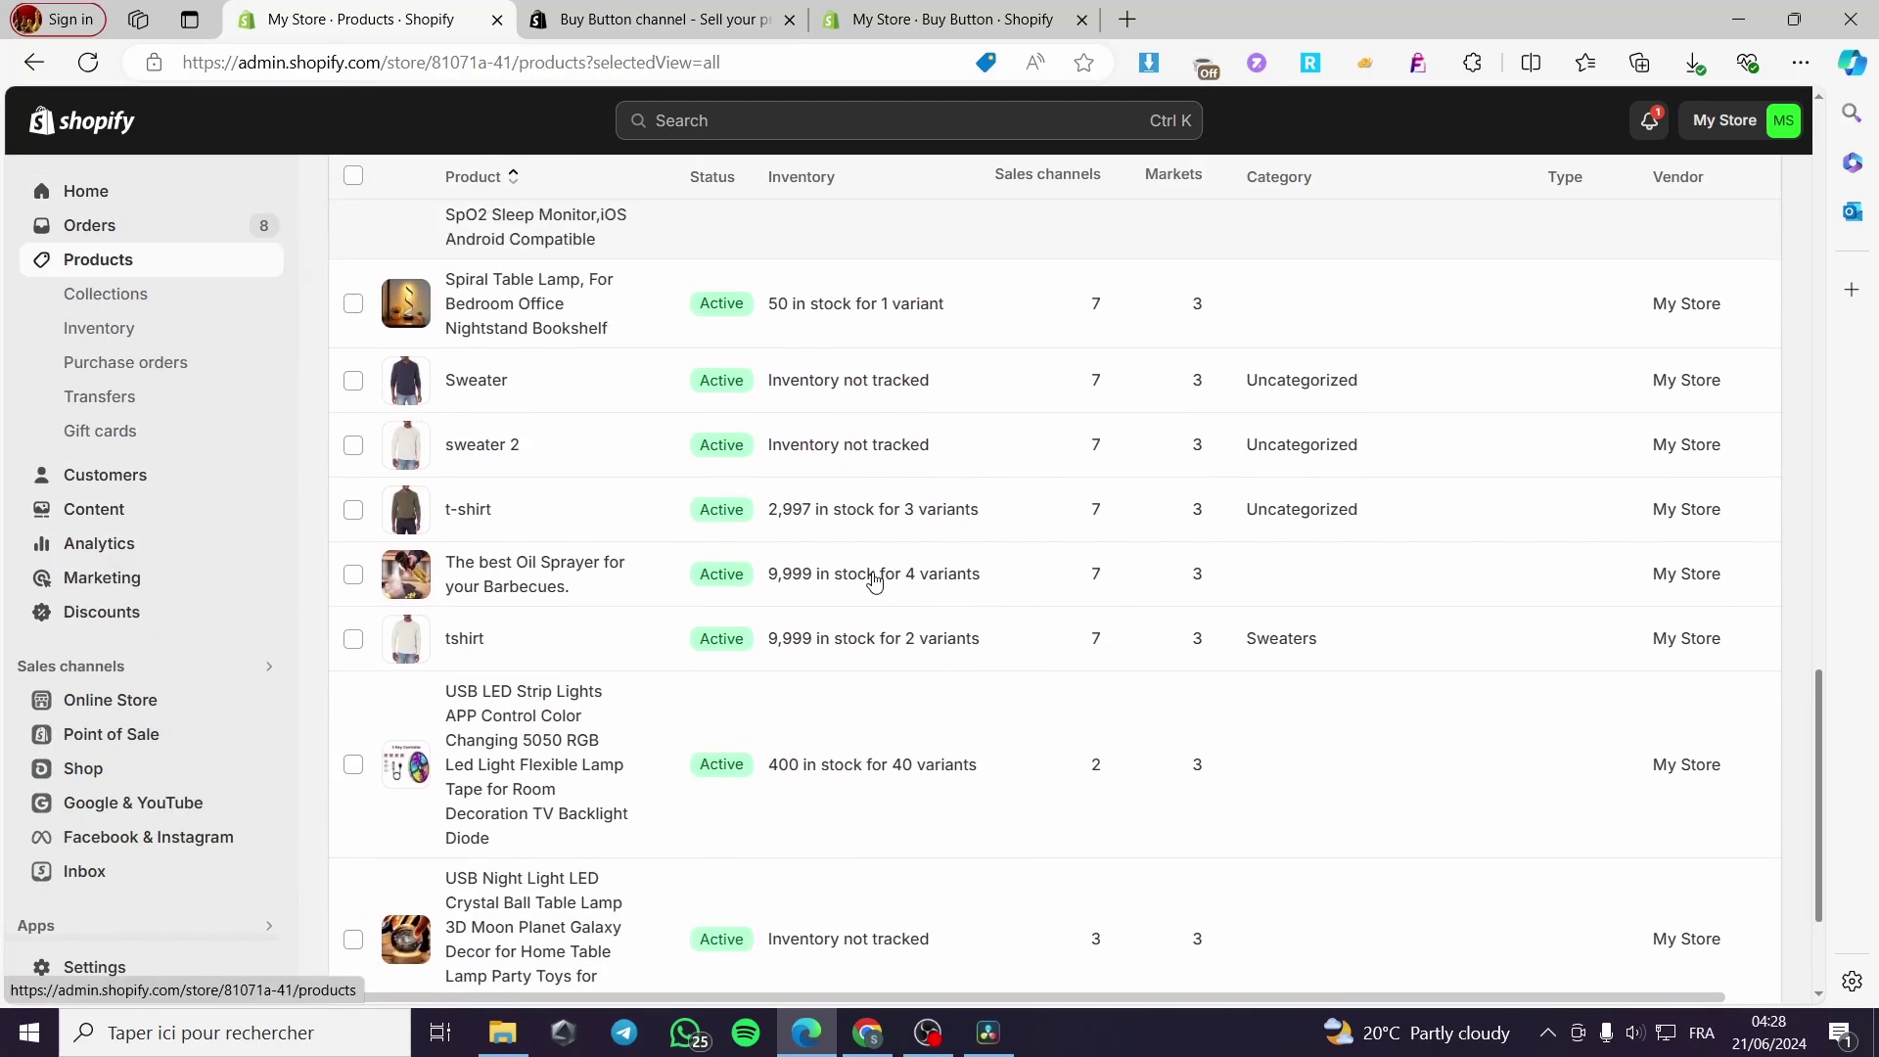
click(482, 461)
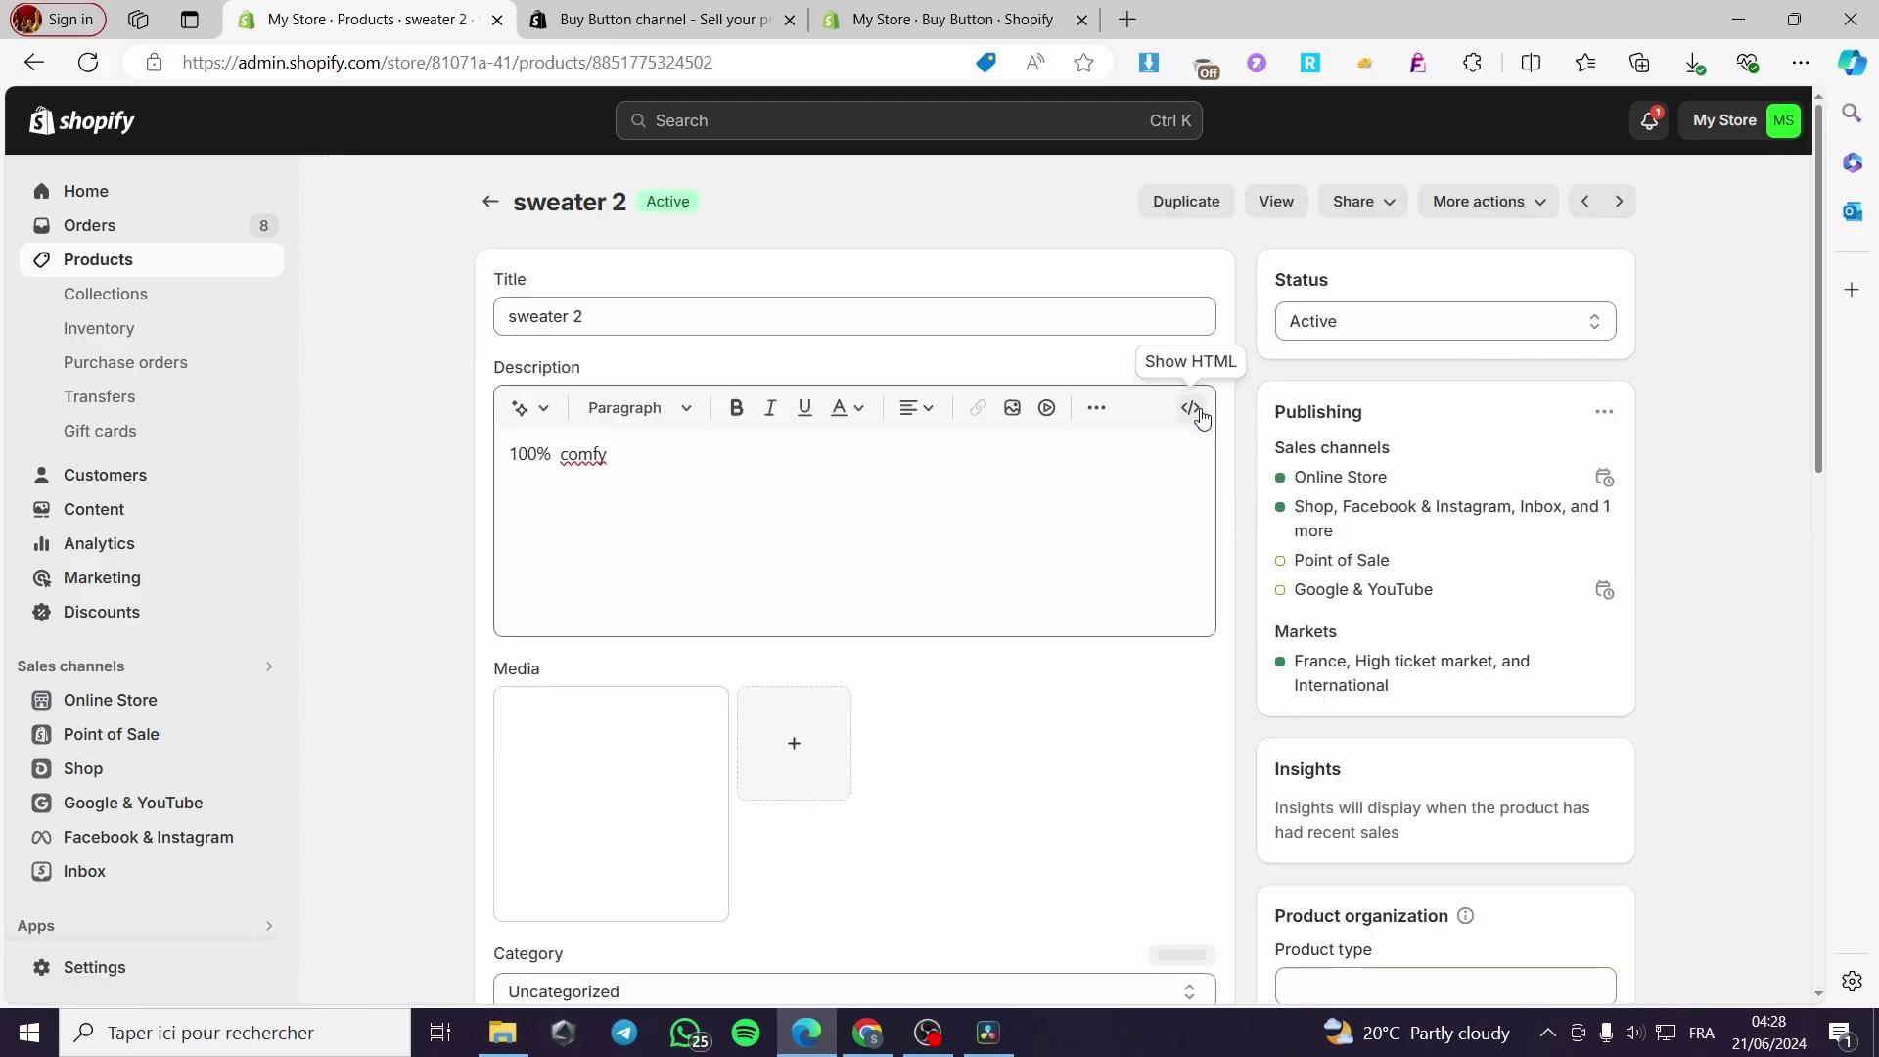
- Paste the code on a new line in sweater 2's HTML description and save the product
click(1192, 409)
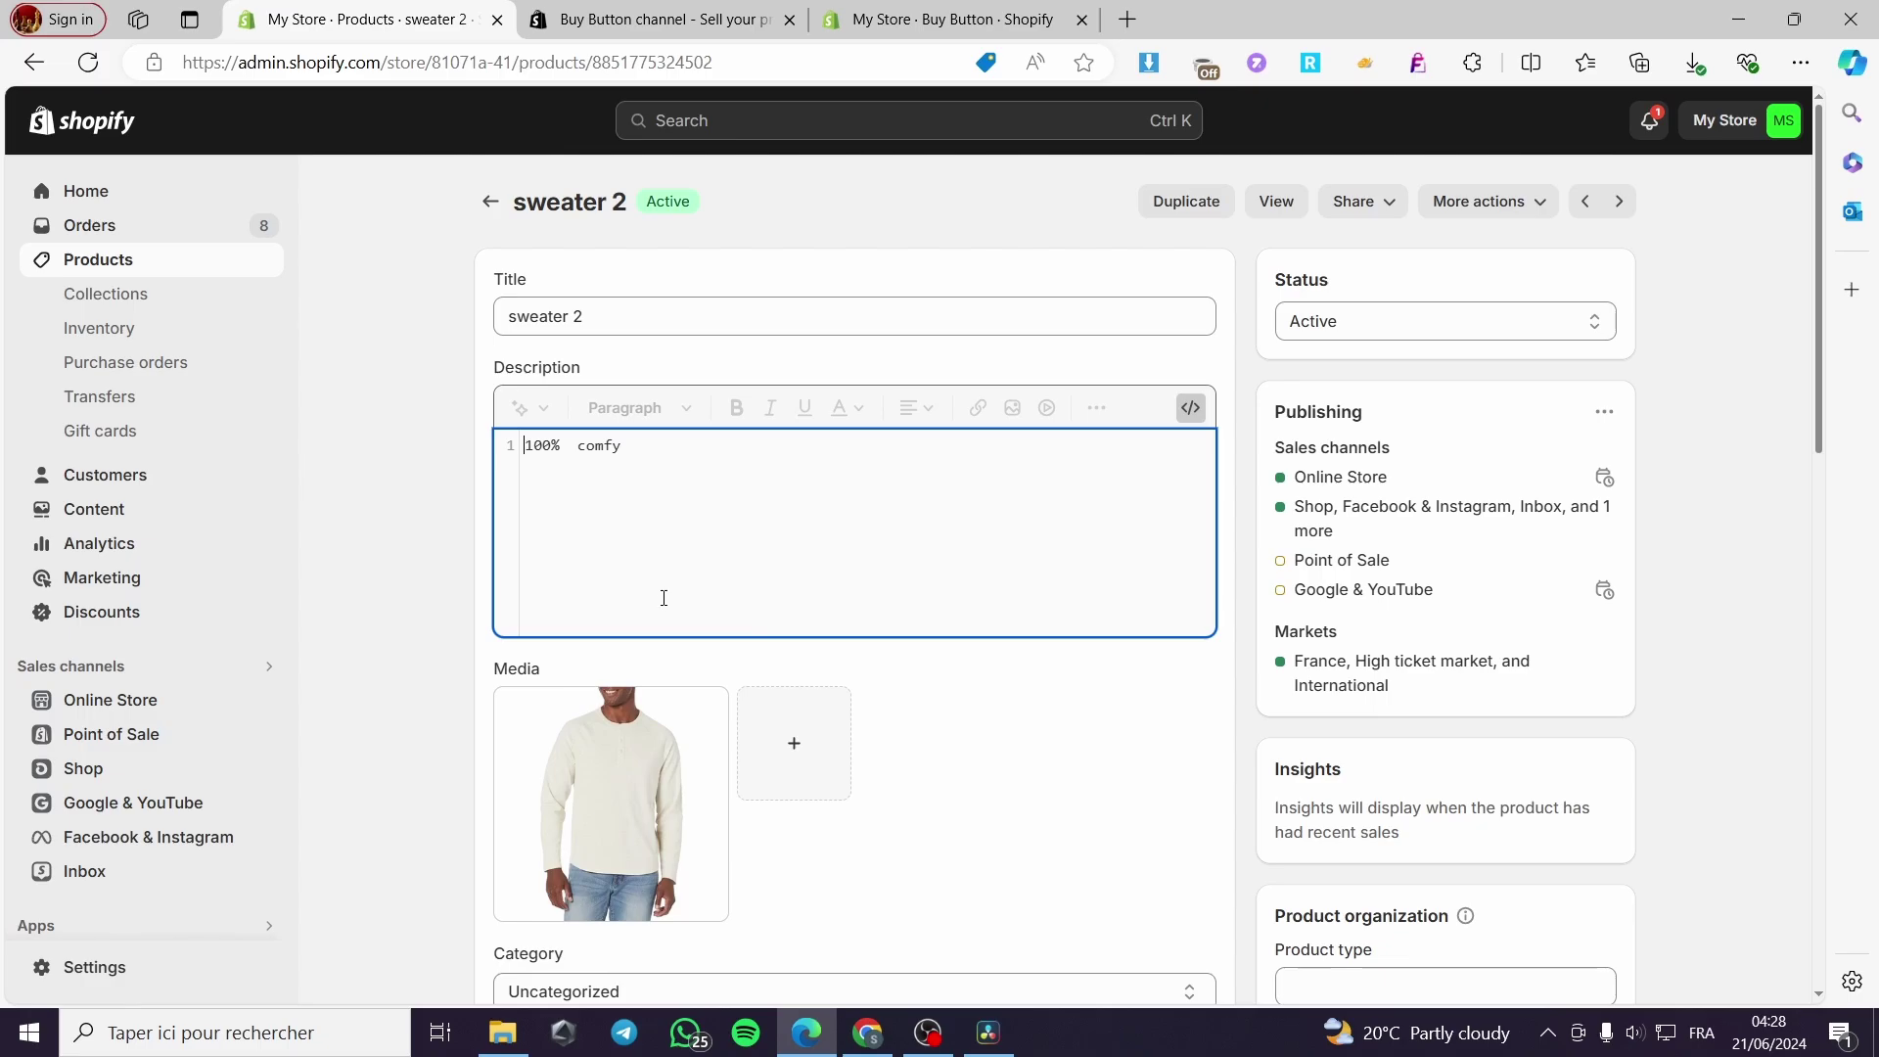
click(1192, 408)
click(1190, 408)
key(Return)
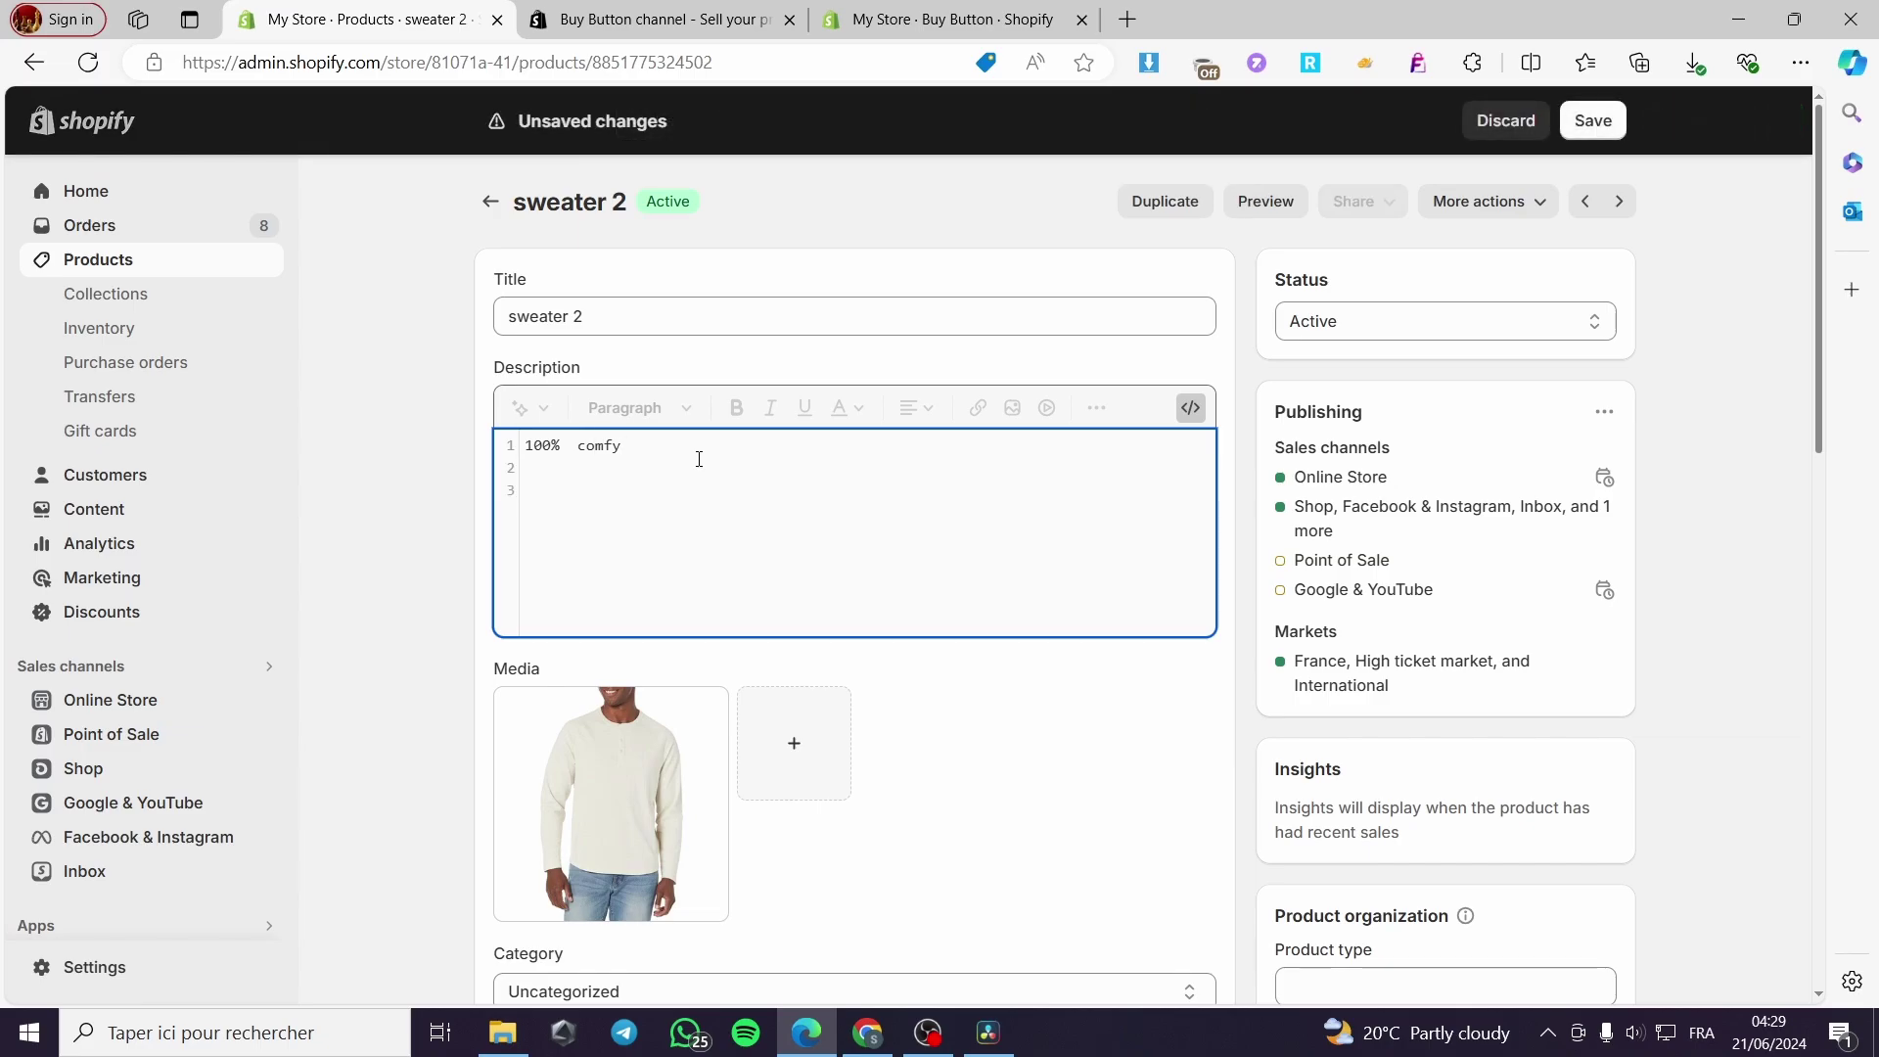
key(ctrl+v)
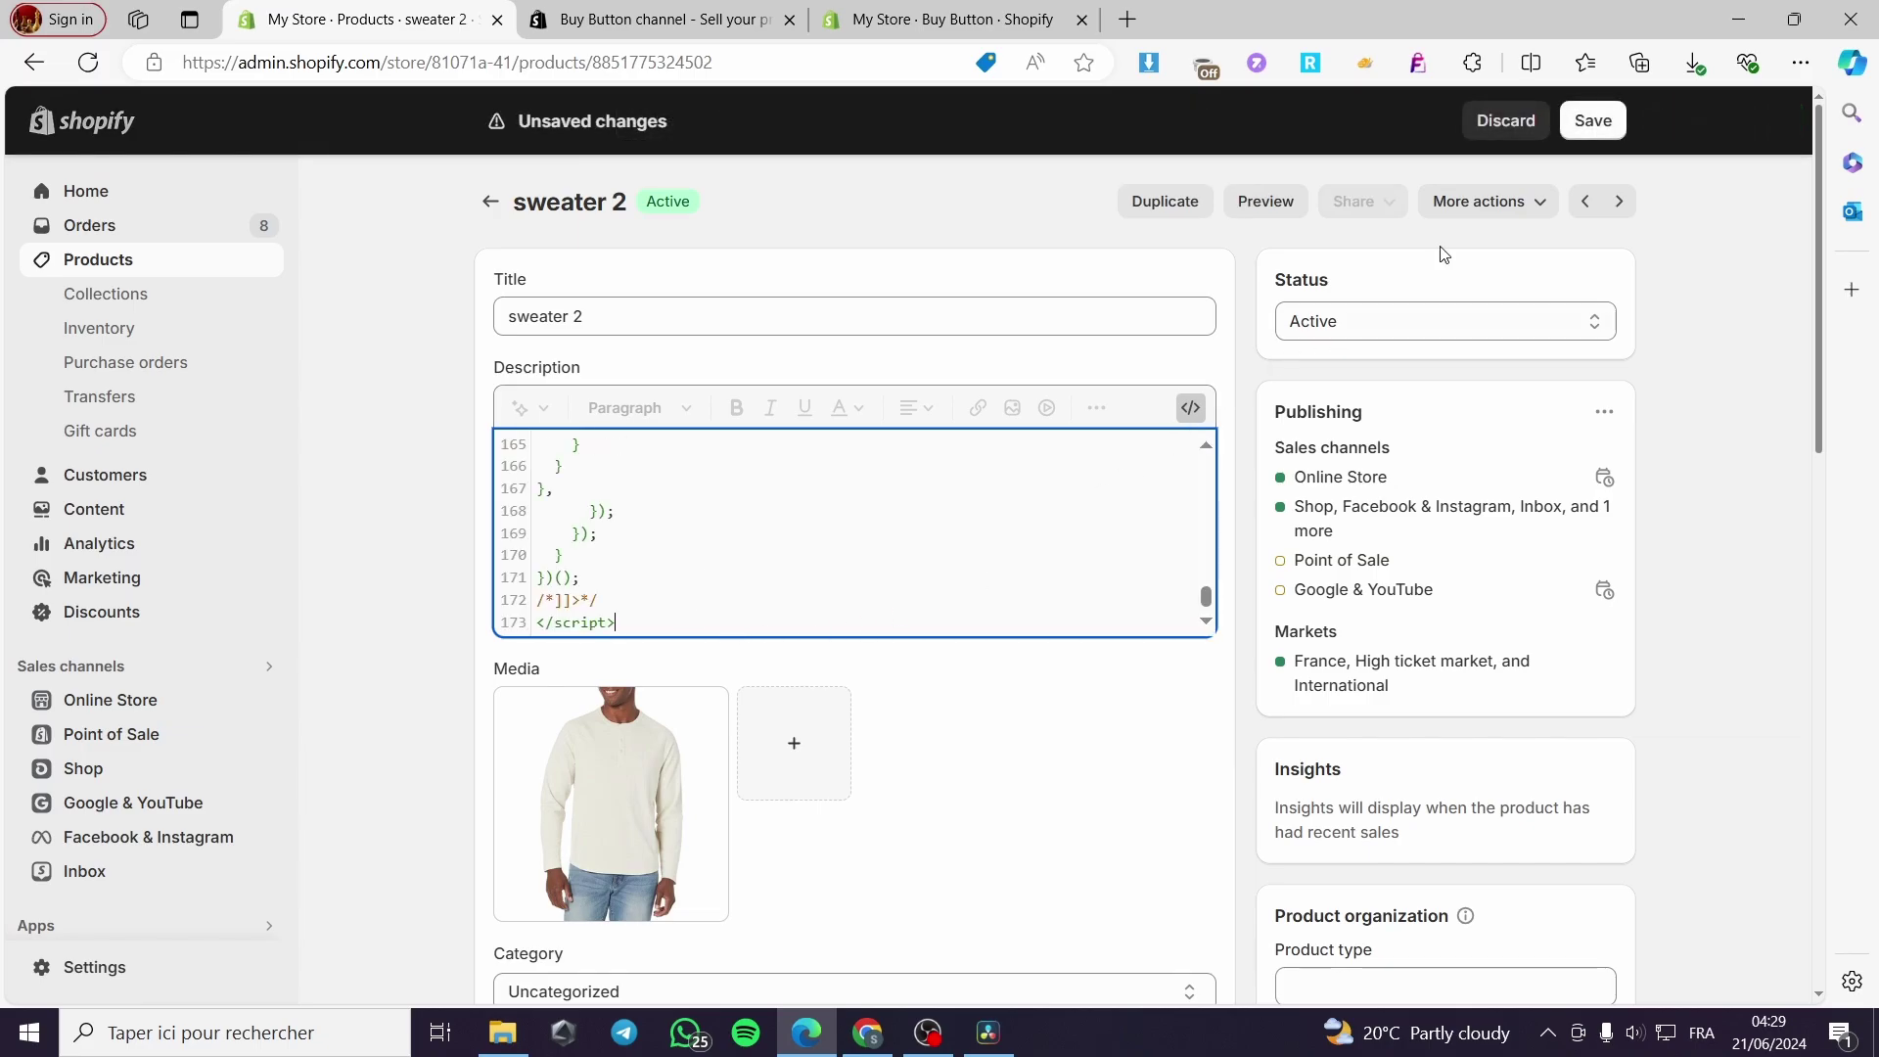
click(1603, 121)
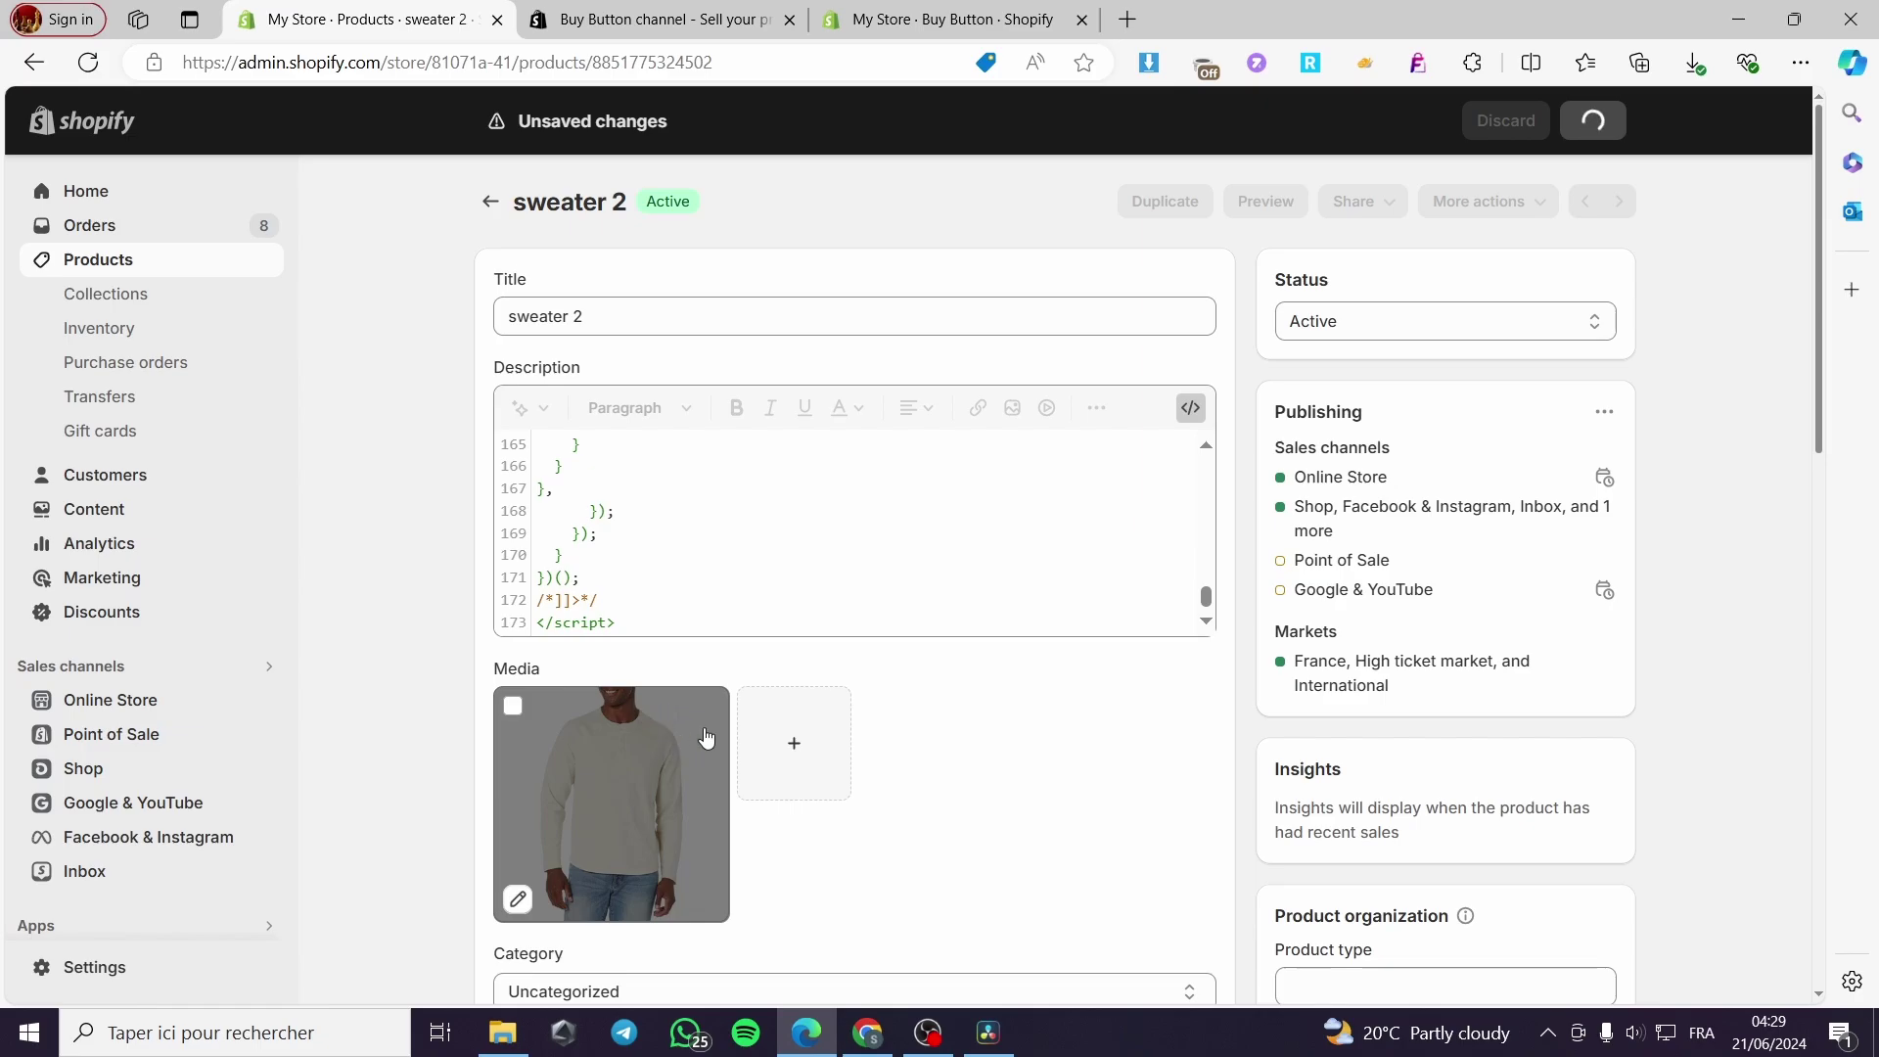
click(1483, 202)
- Open sweater 2 on the storefront and reload until the embedded Buy Button appears
click(1276, 202)
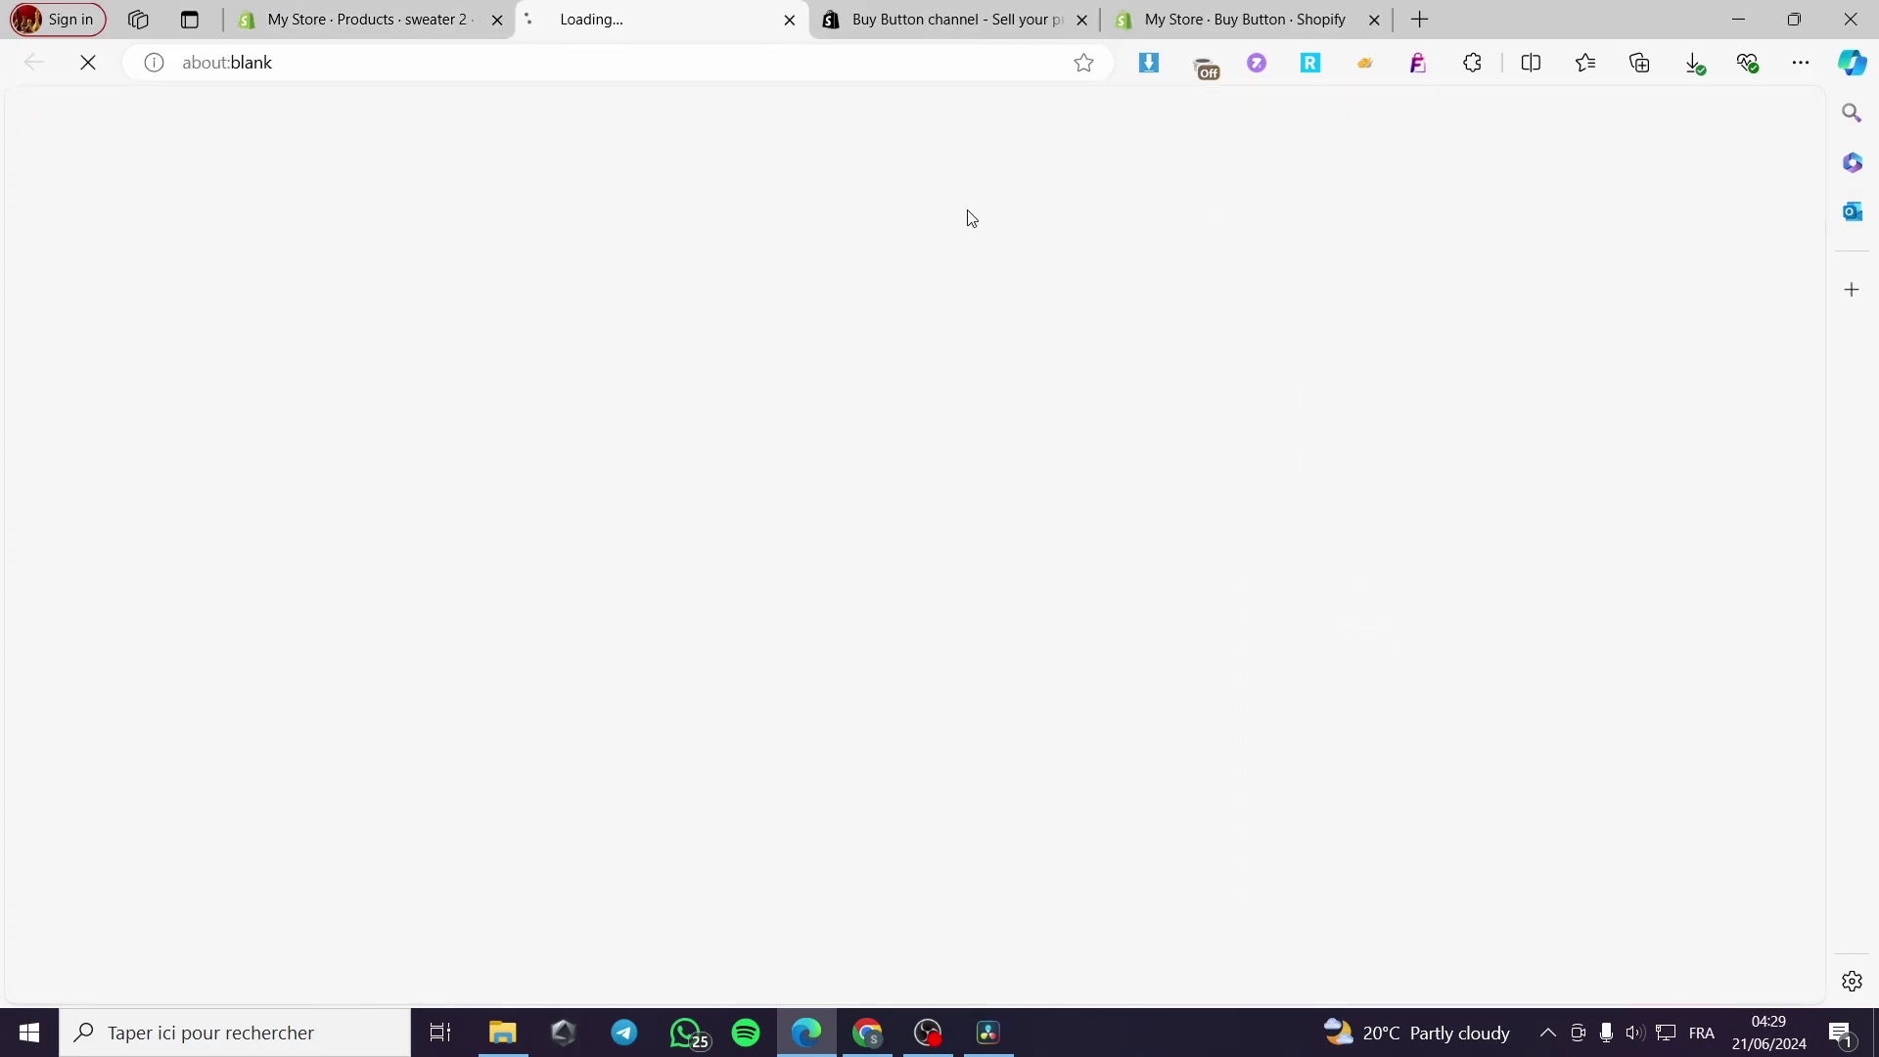
scroll(1404, 626, down, 3)
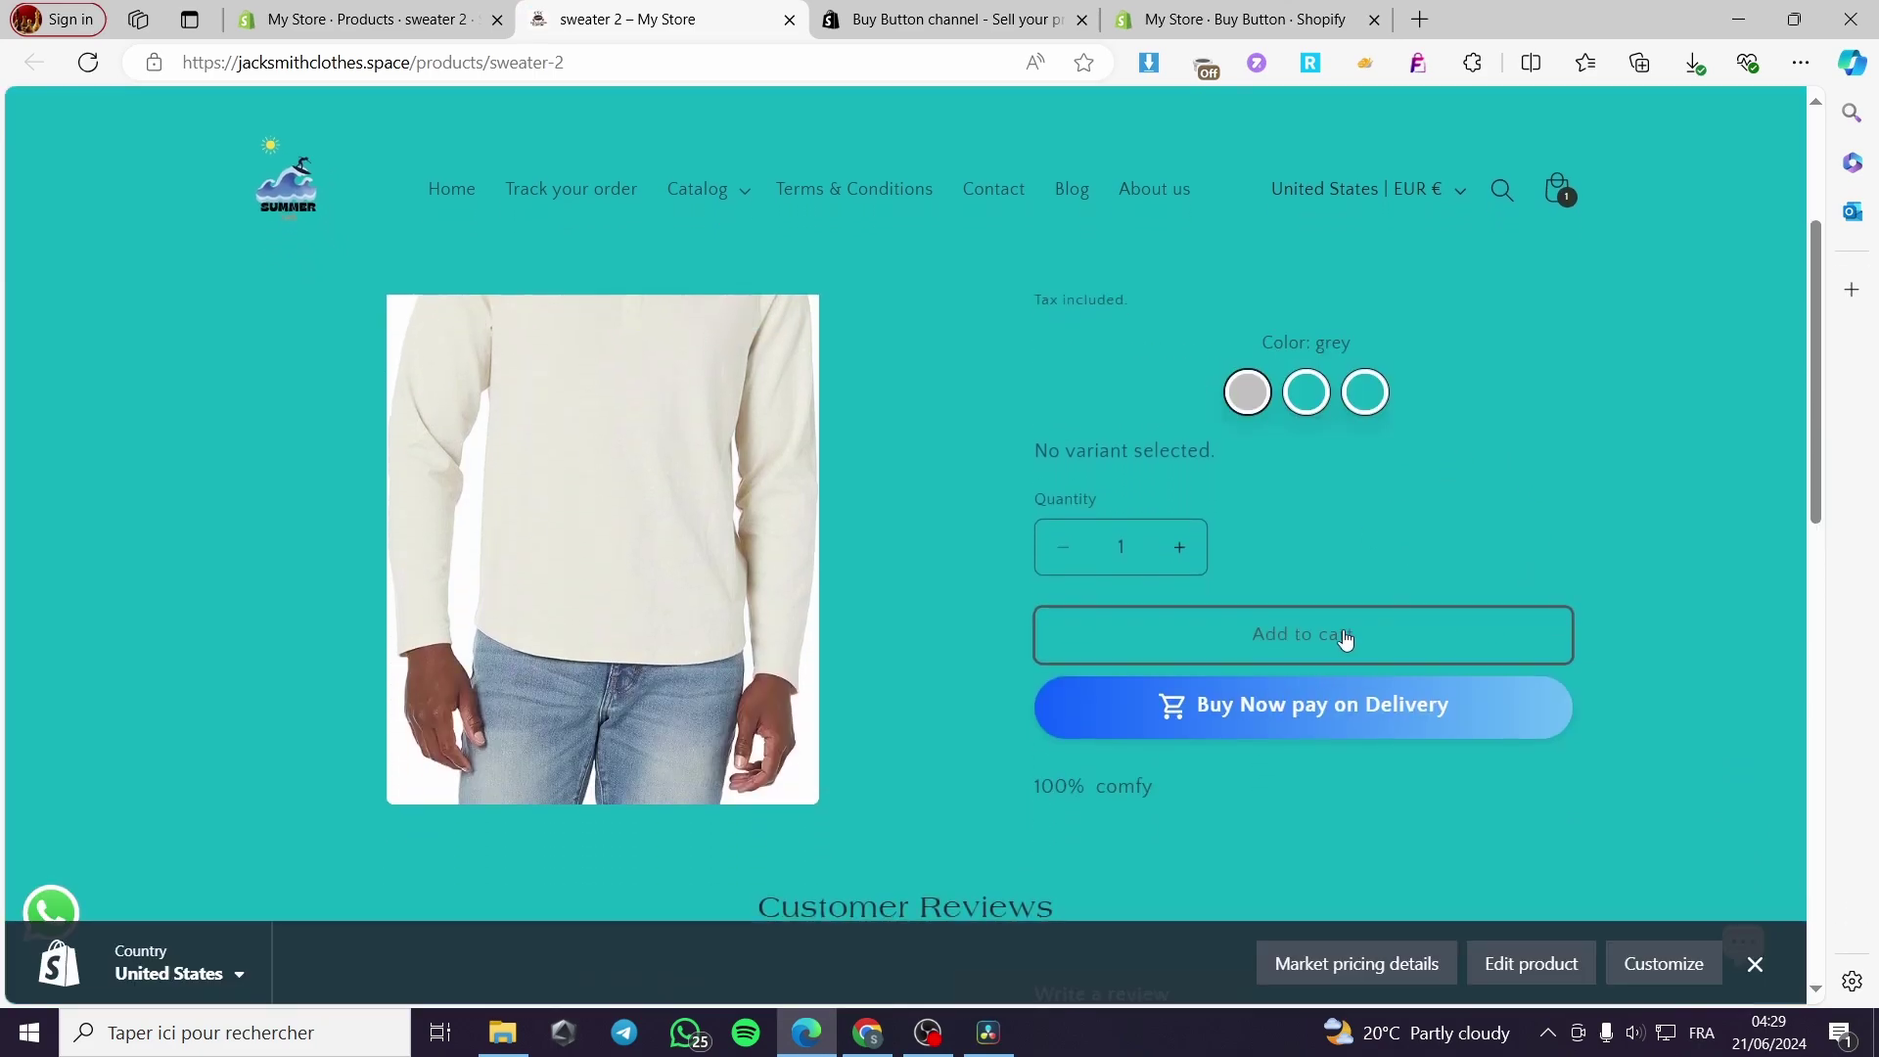
scroll(1341, 626, down, 2)
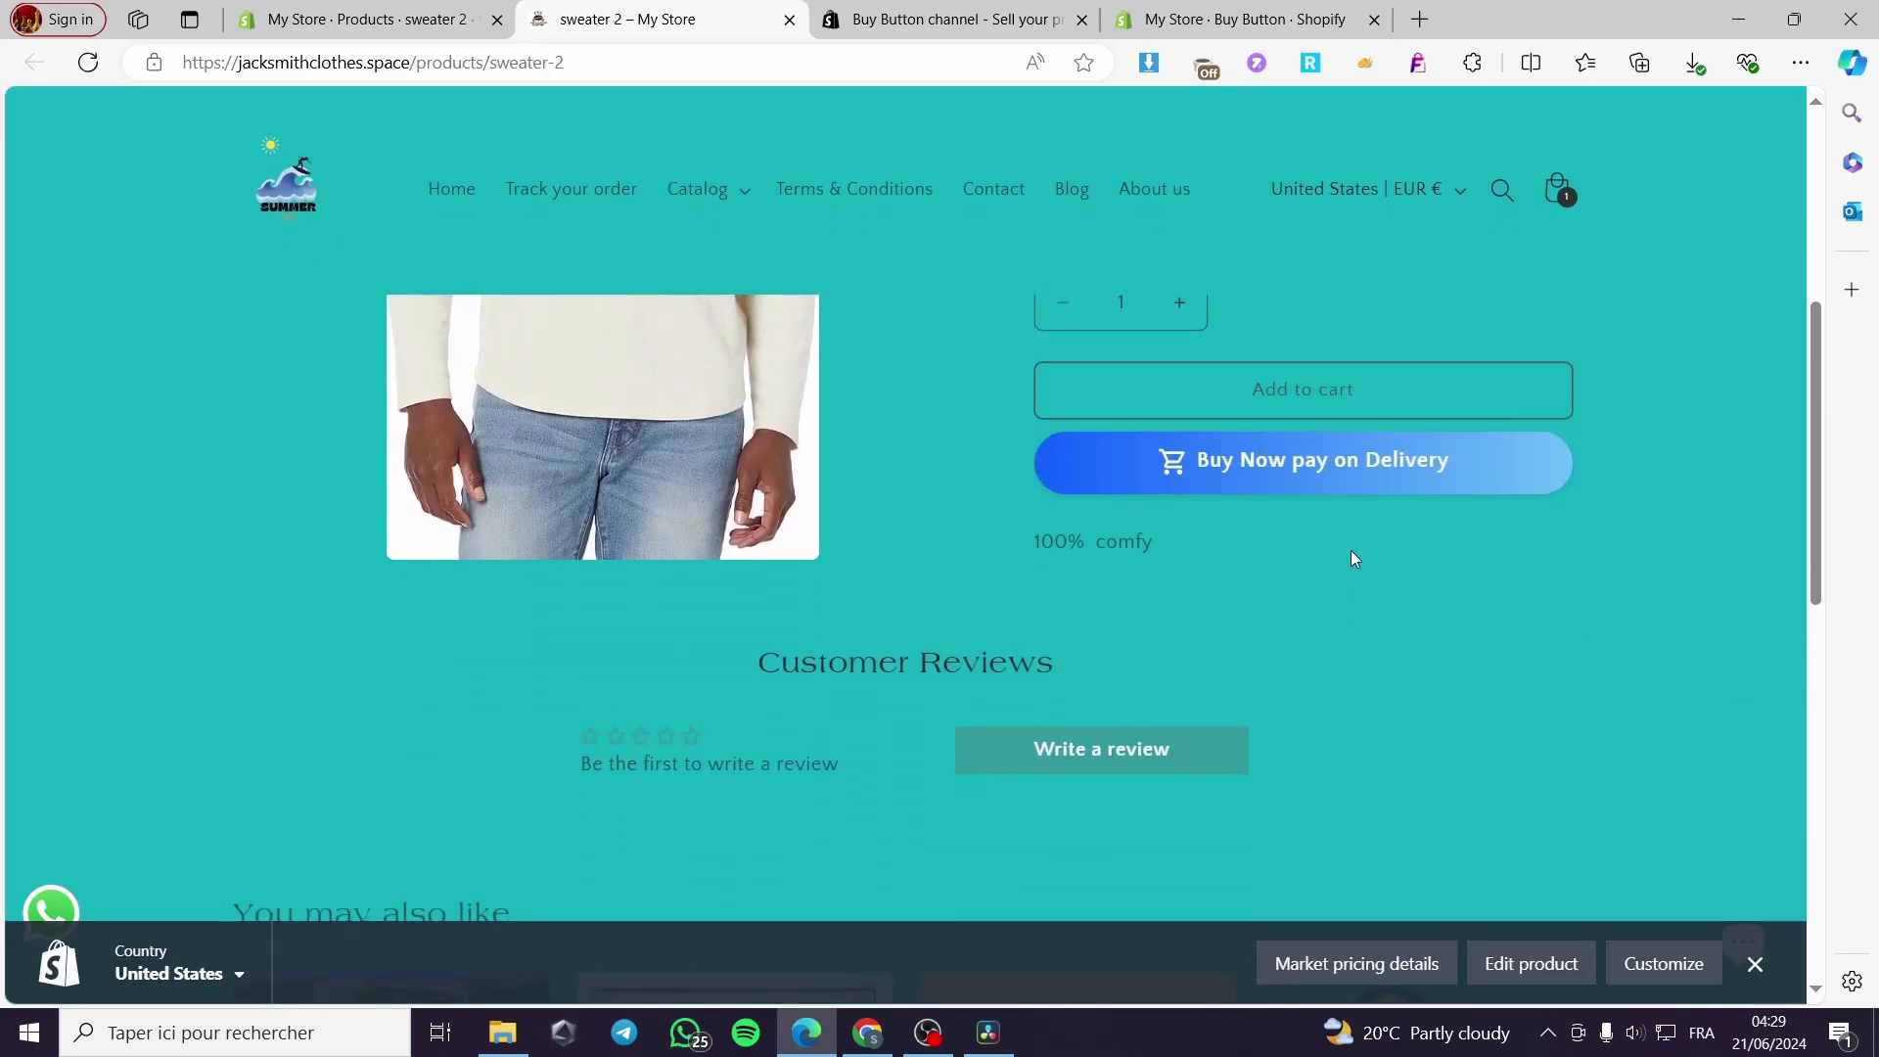
scroll(1341, 460, up, 3)
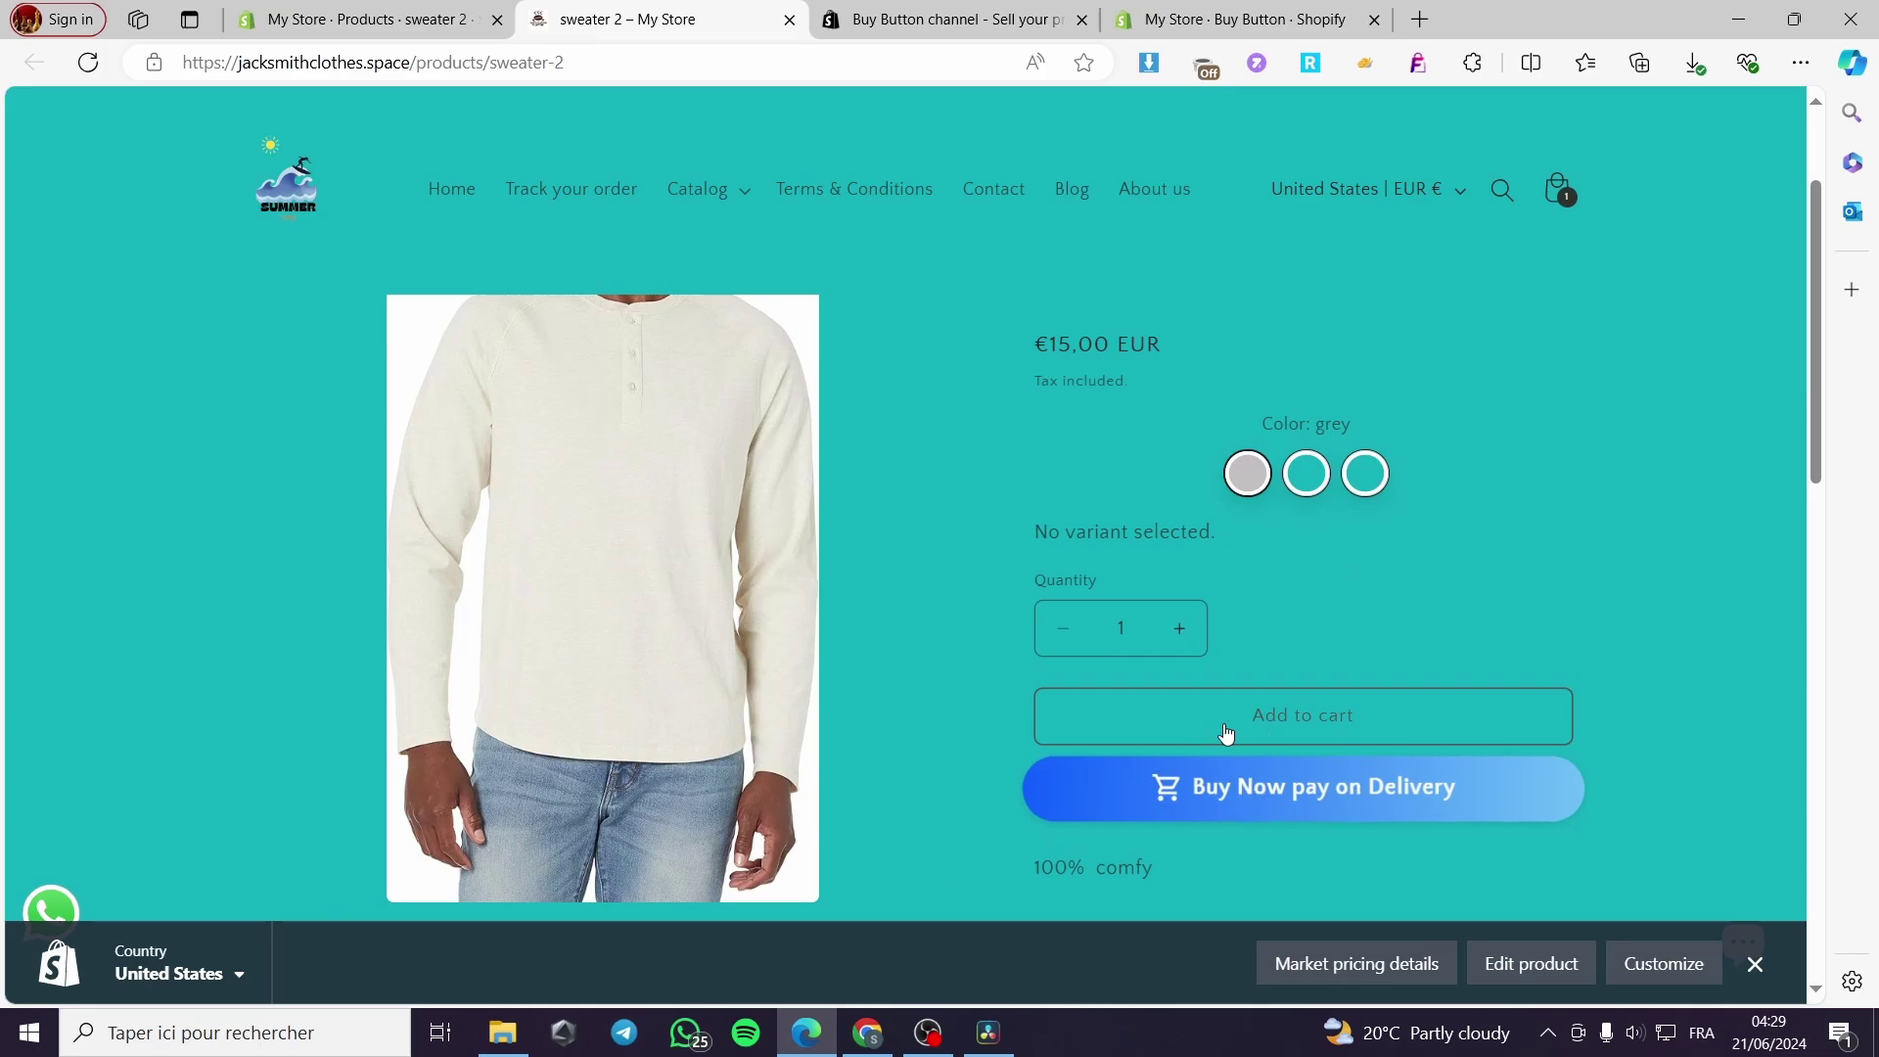
scroll(1361, 719, up, 2)
scroll(1238, 563, down, 5)
scroll(1363, 556, up, 2)
scroll(1289, 598, down, 2)
scroll(1337, 595, down, 4)
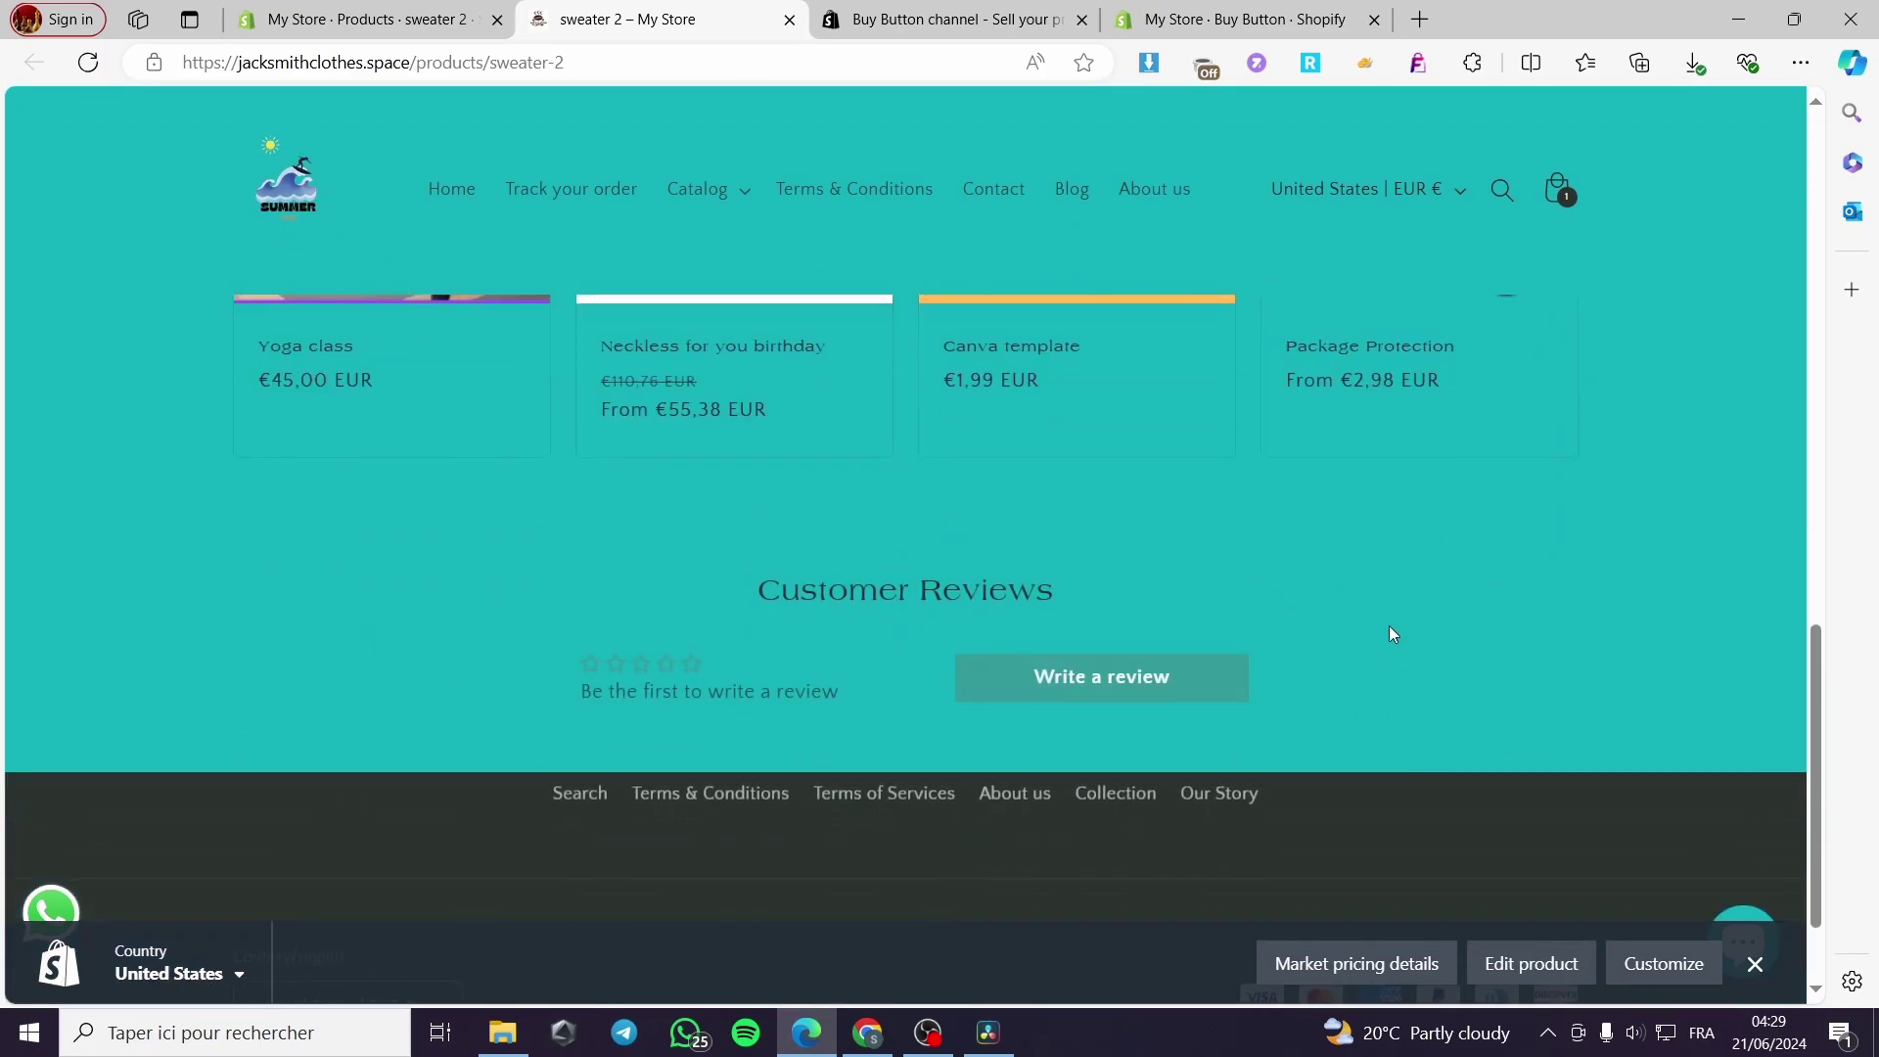
scroll(1390, 626, up, 9)
scroll(796, 572, up, 2)
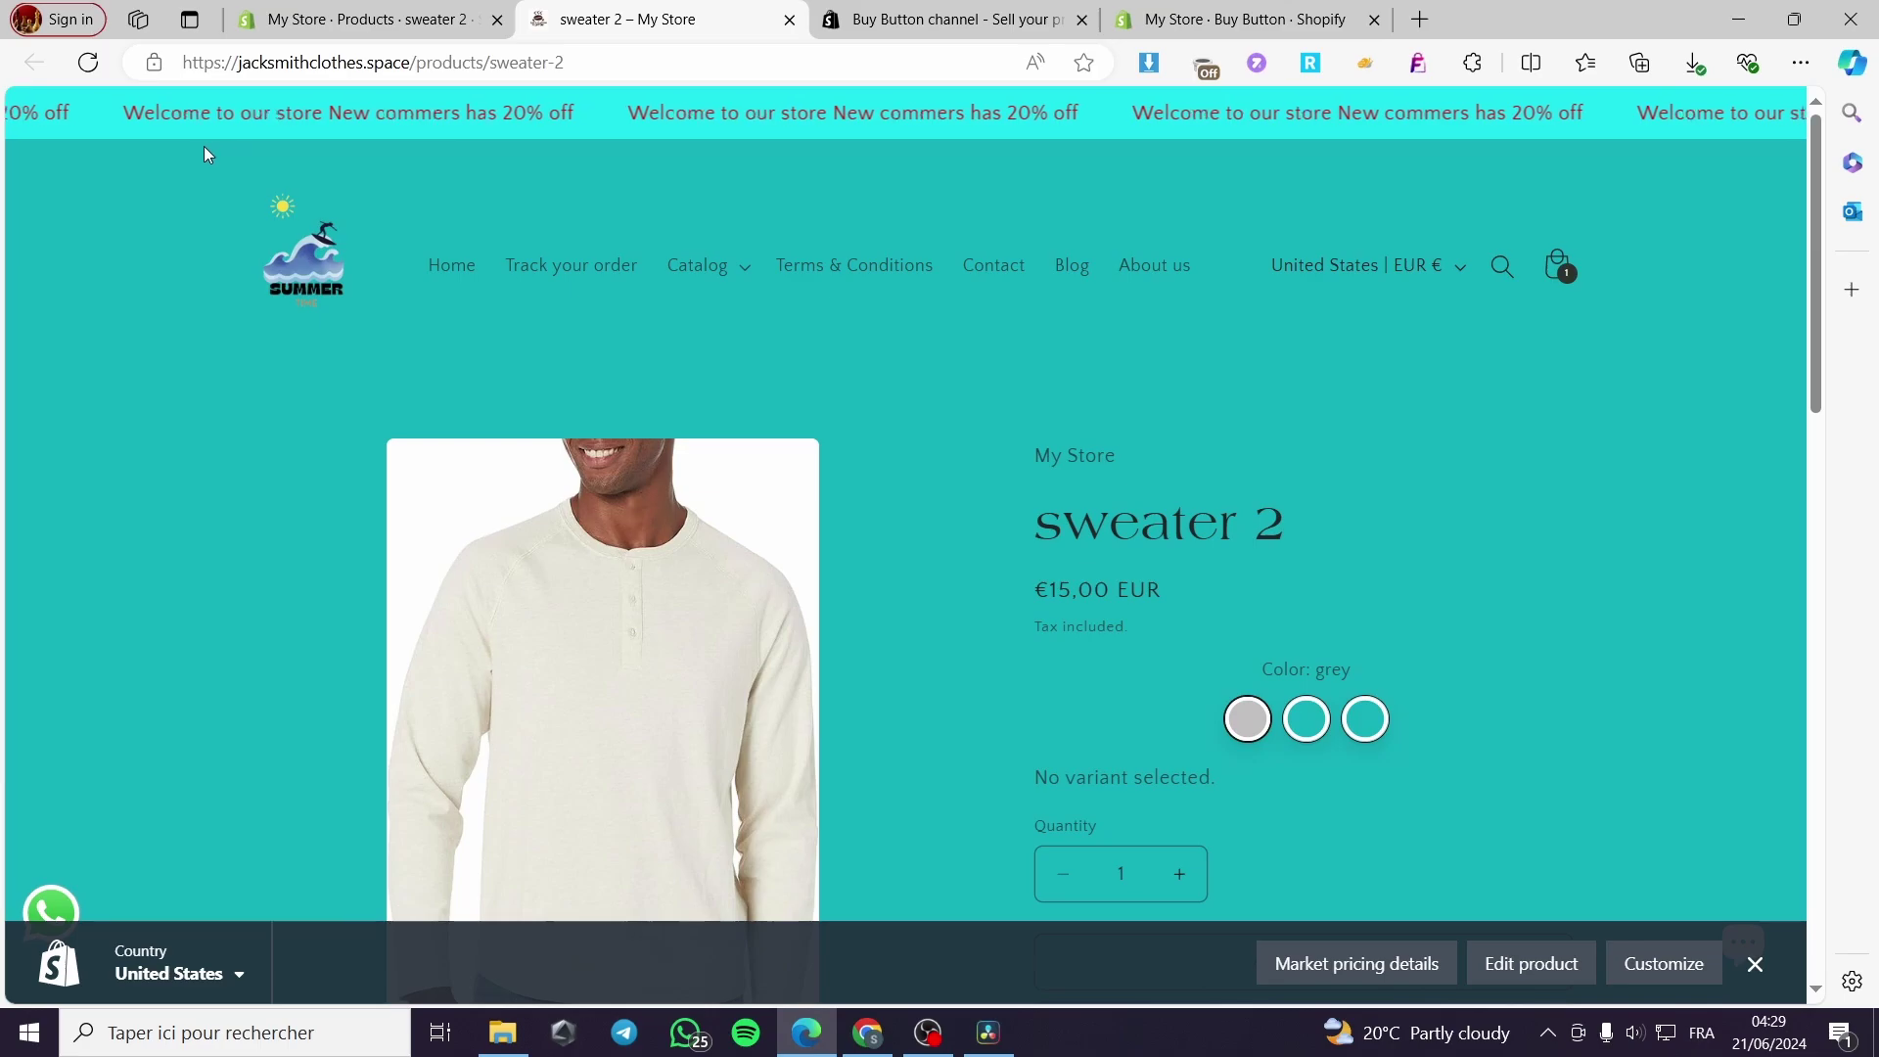
click(90, 63)
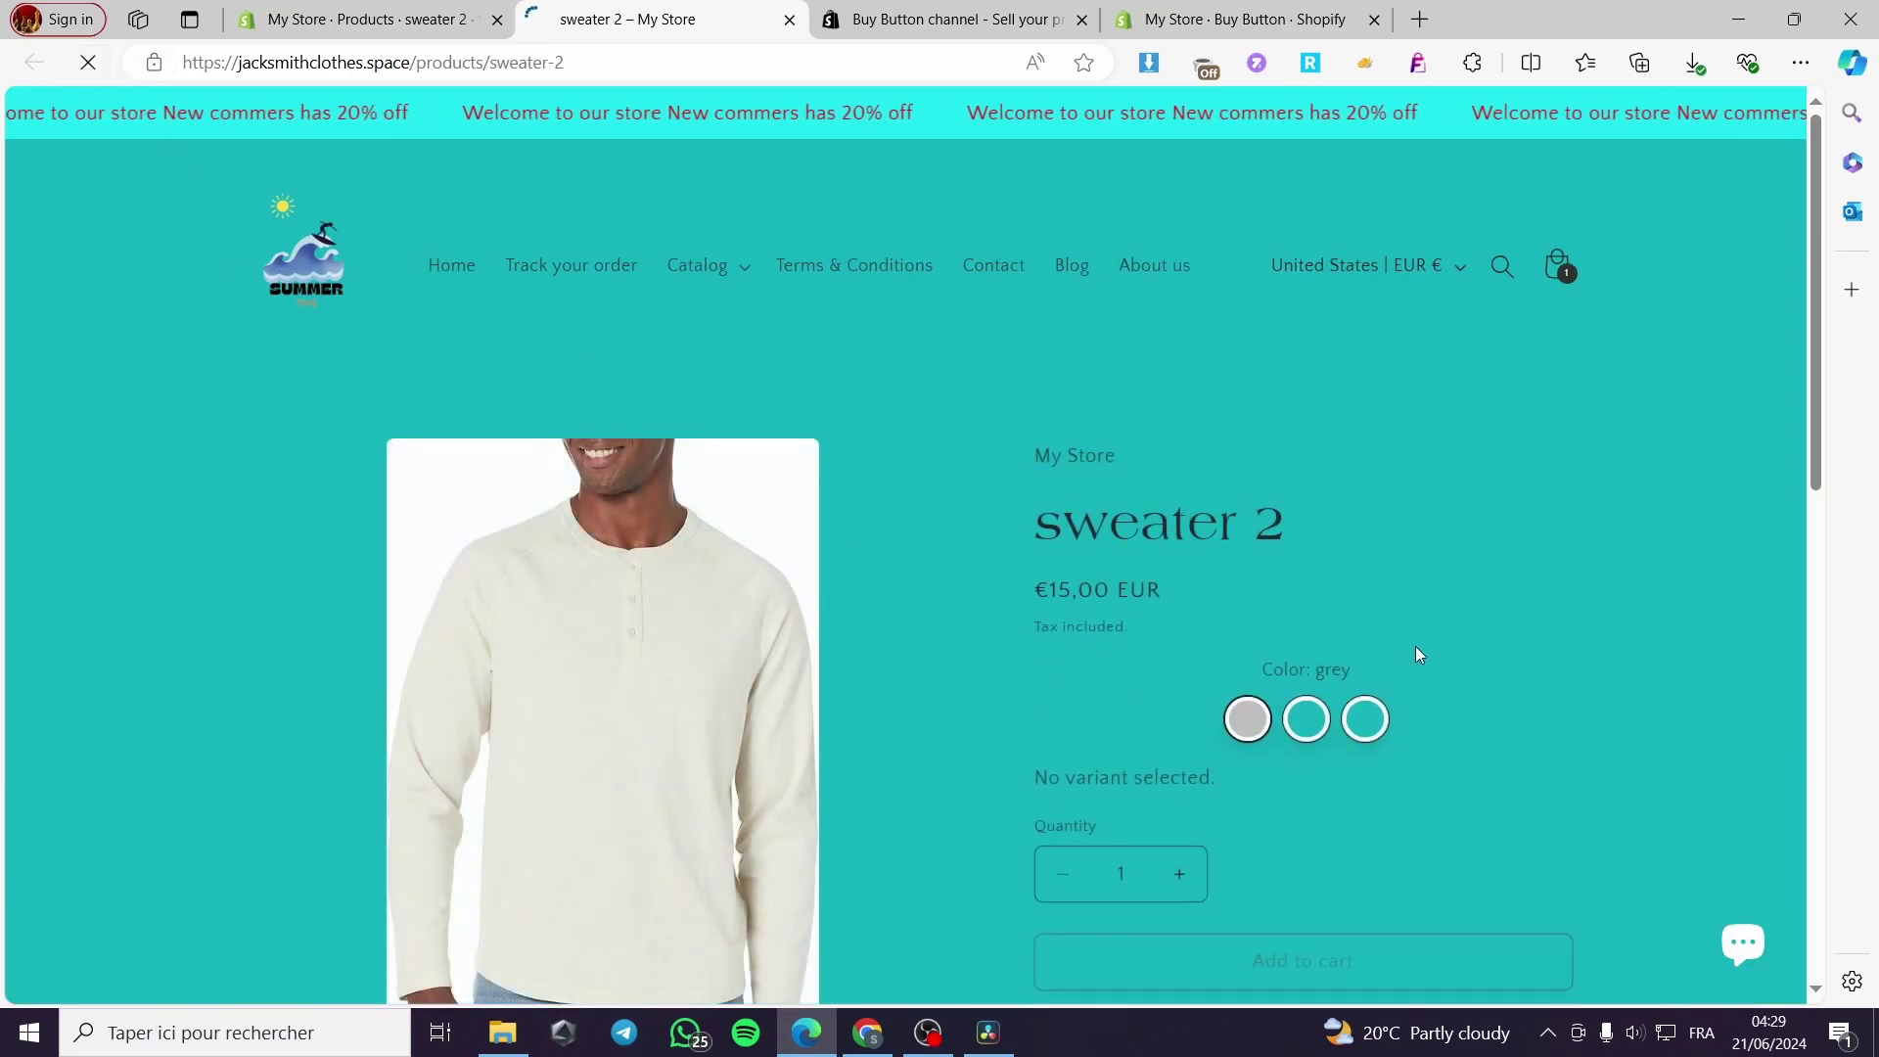
scroll(1396, 685, down, 2)
click(1307, 474)
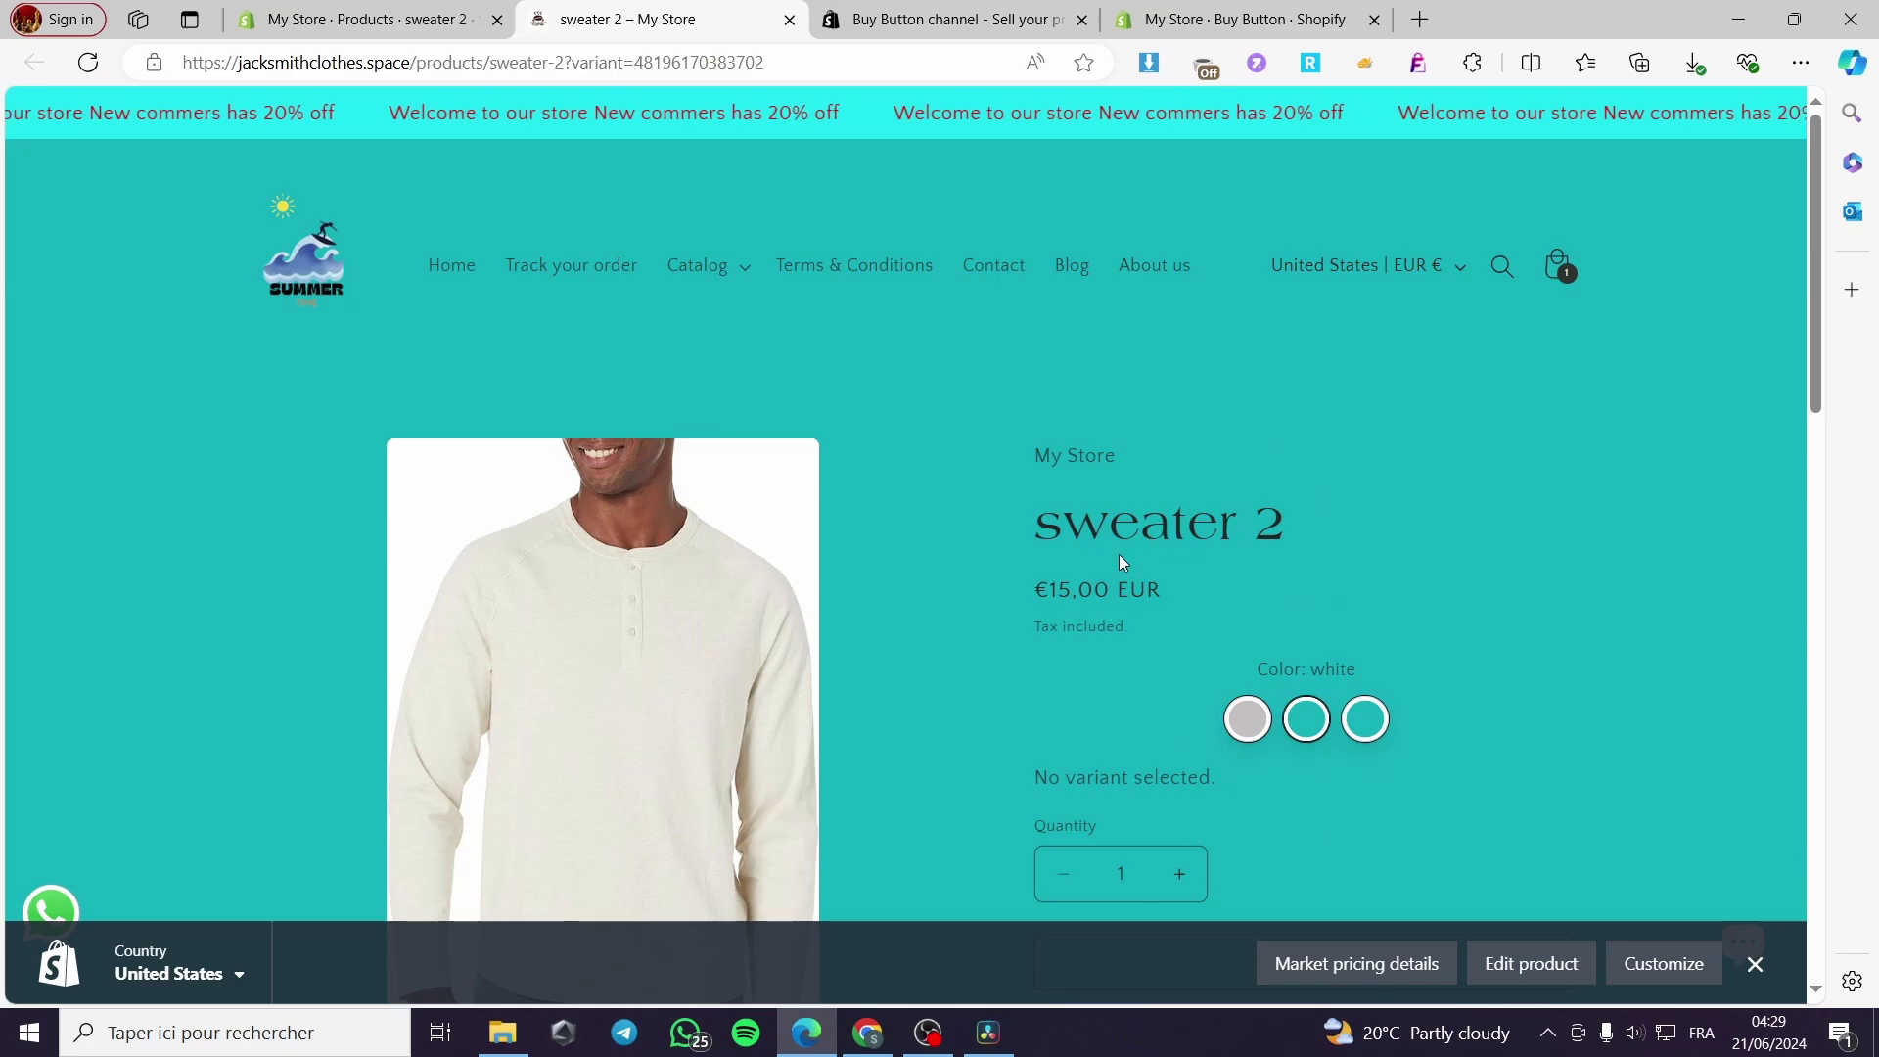
scroll(1224, 641, down, 4)
key(F5)
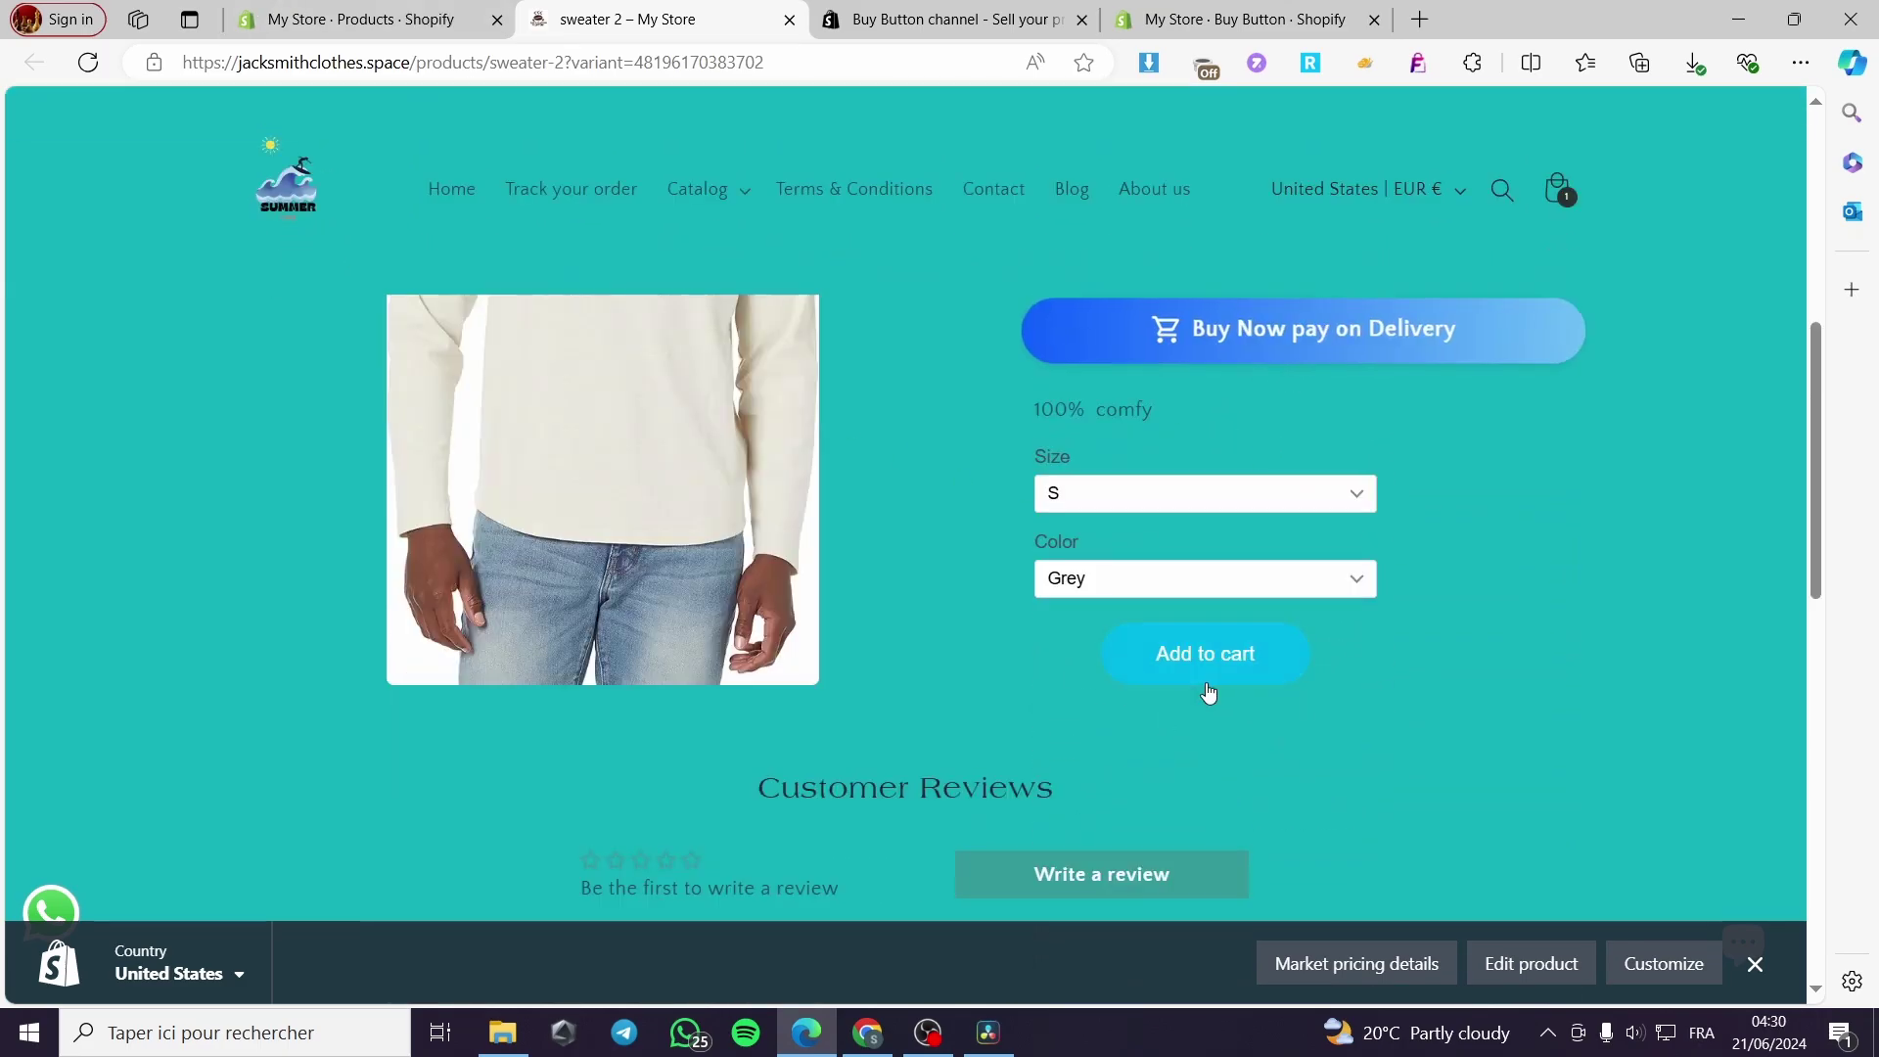
- Add a size S, Black winter shirt to the cart from the Buy Button and close the cart
click(1323, 497)
click(1297, 523)
click(1272, 579)
click(1228, 589)
click(1228, 590)
click(1165, 634)
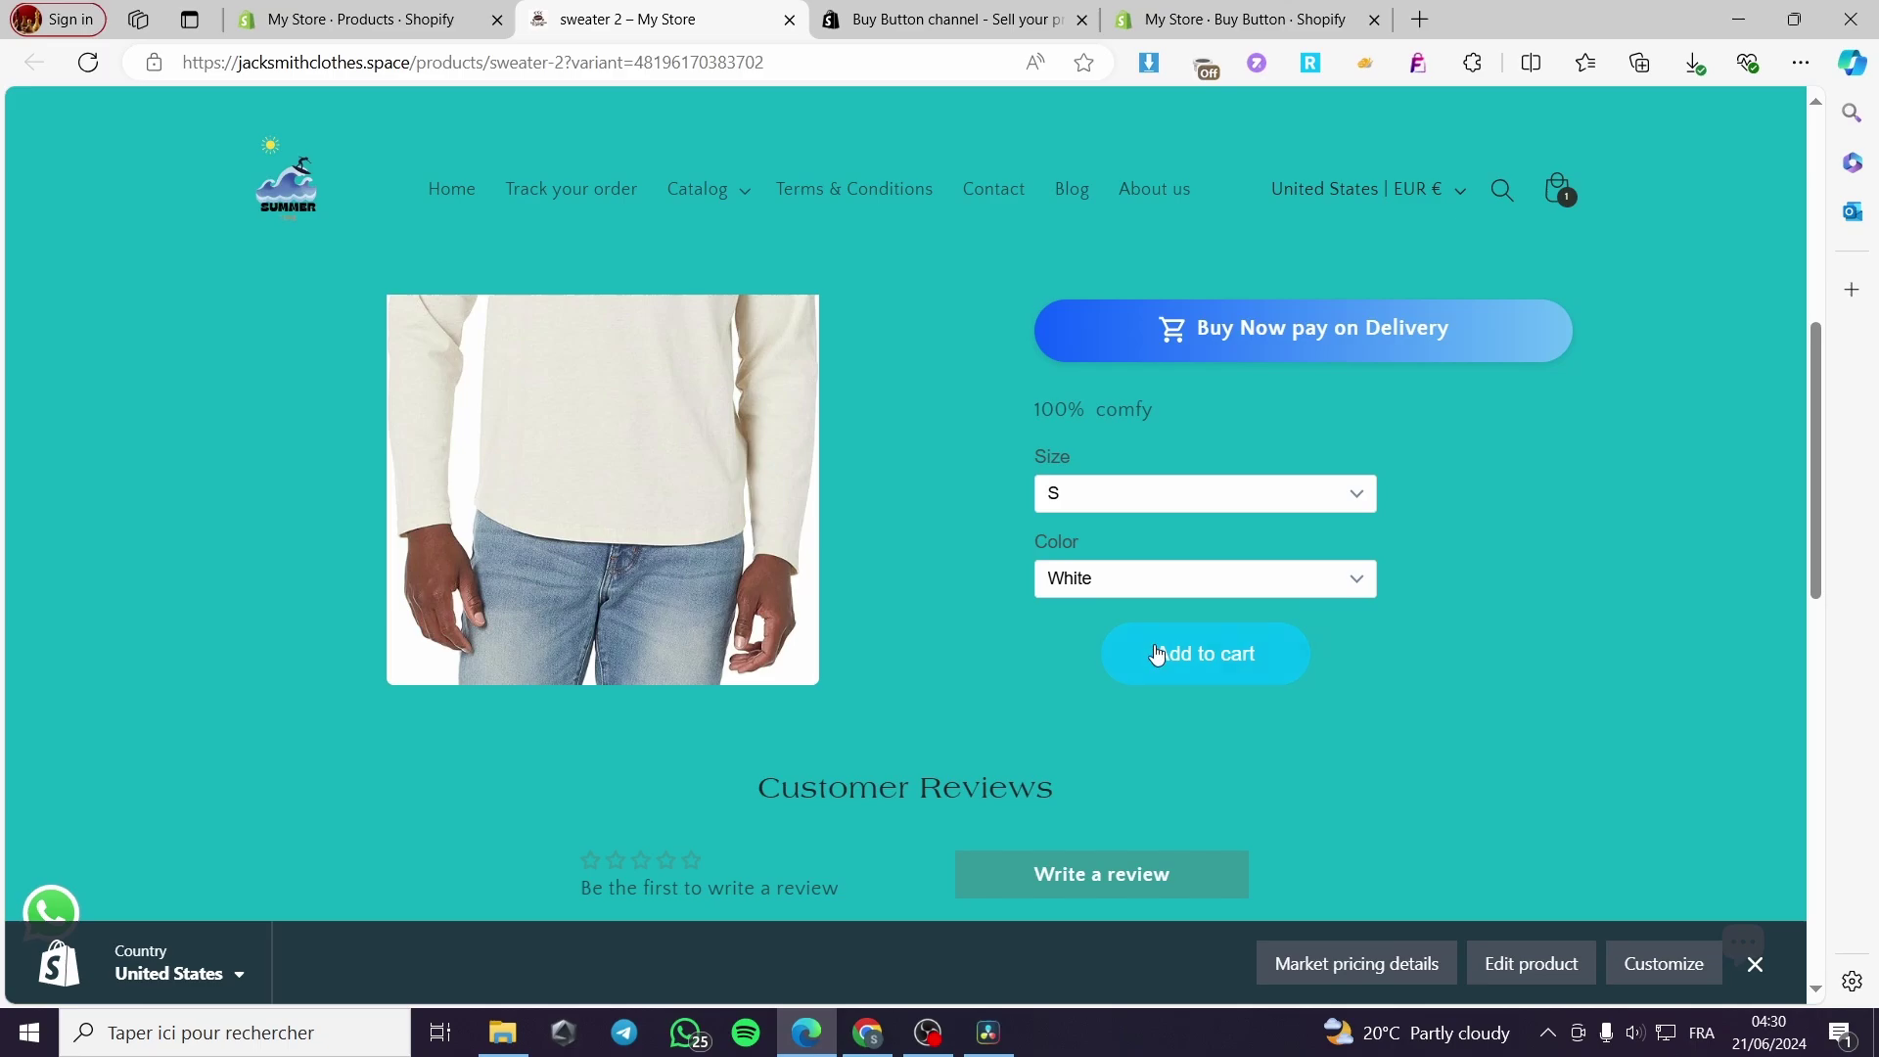
click(1249, 582)
click(1191, 658)
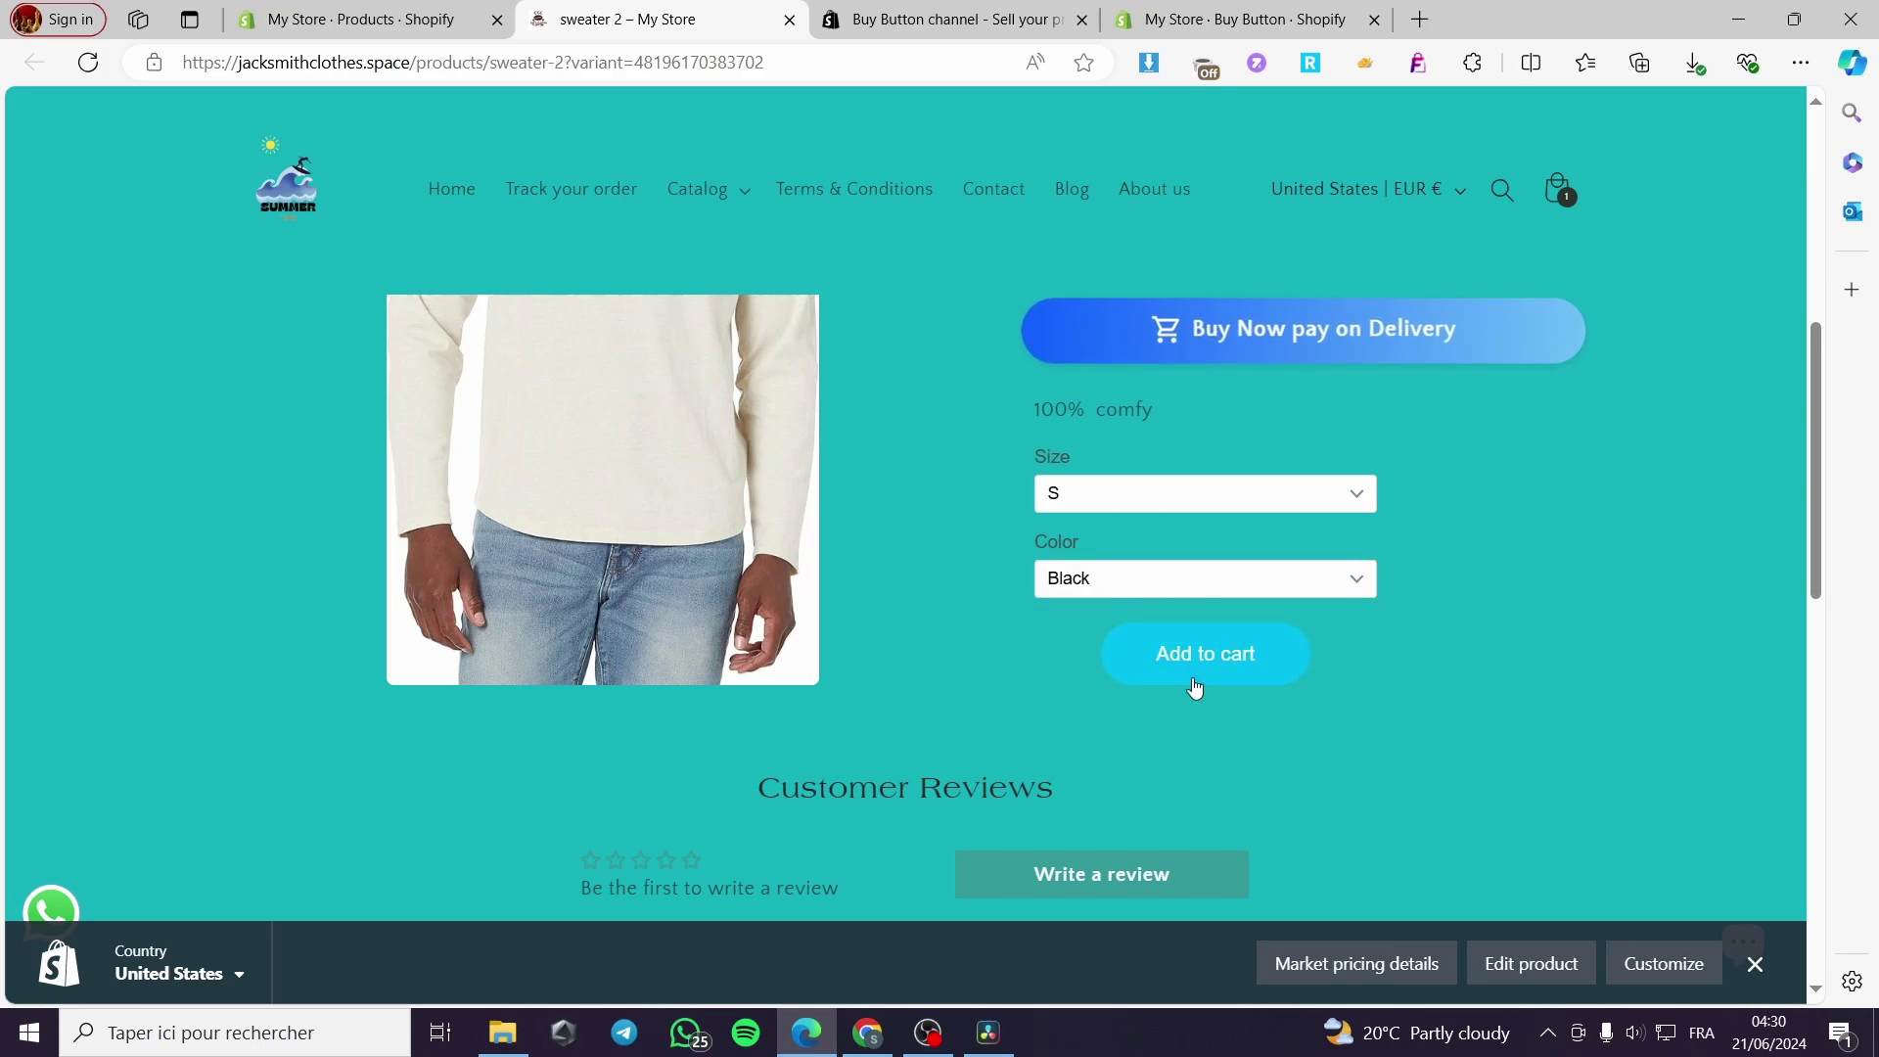
click(1228, 671)
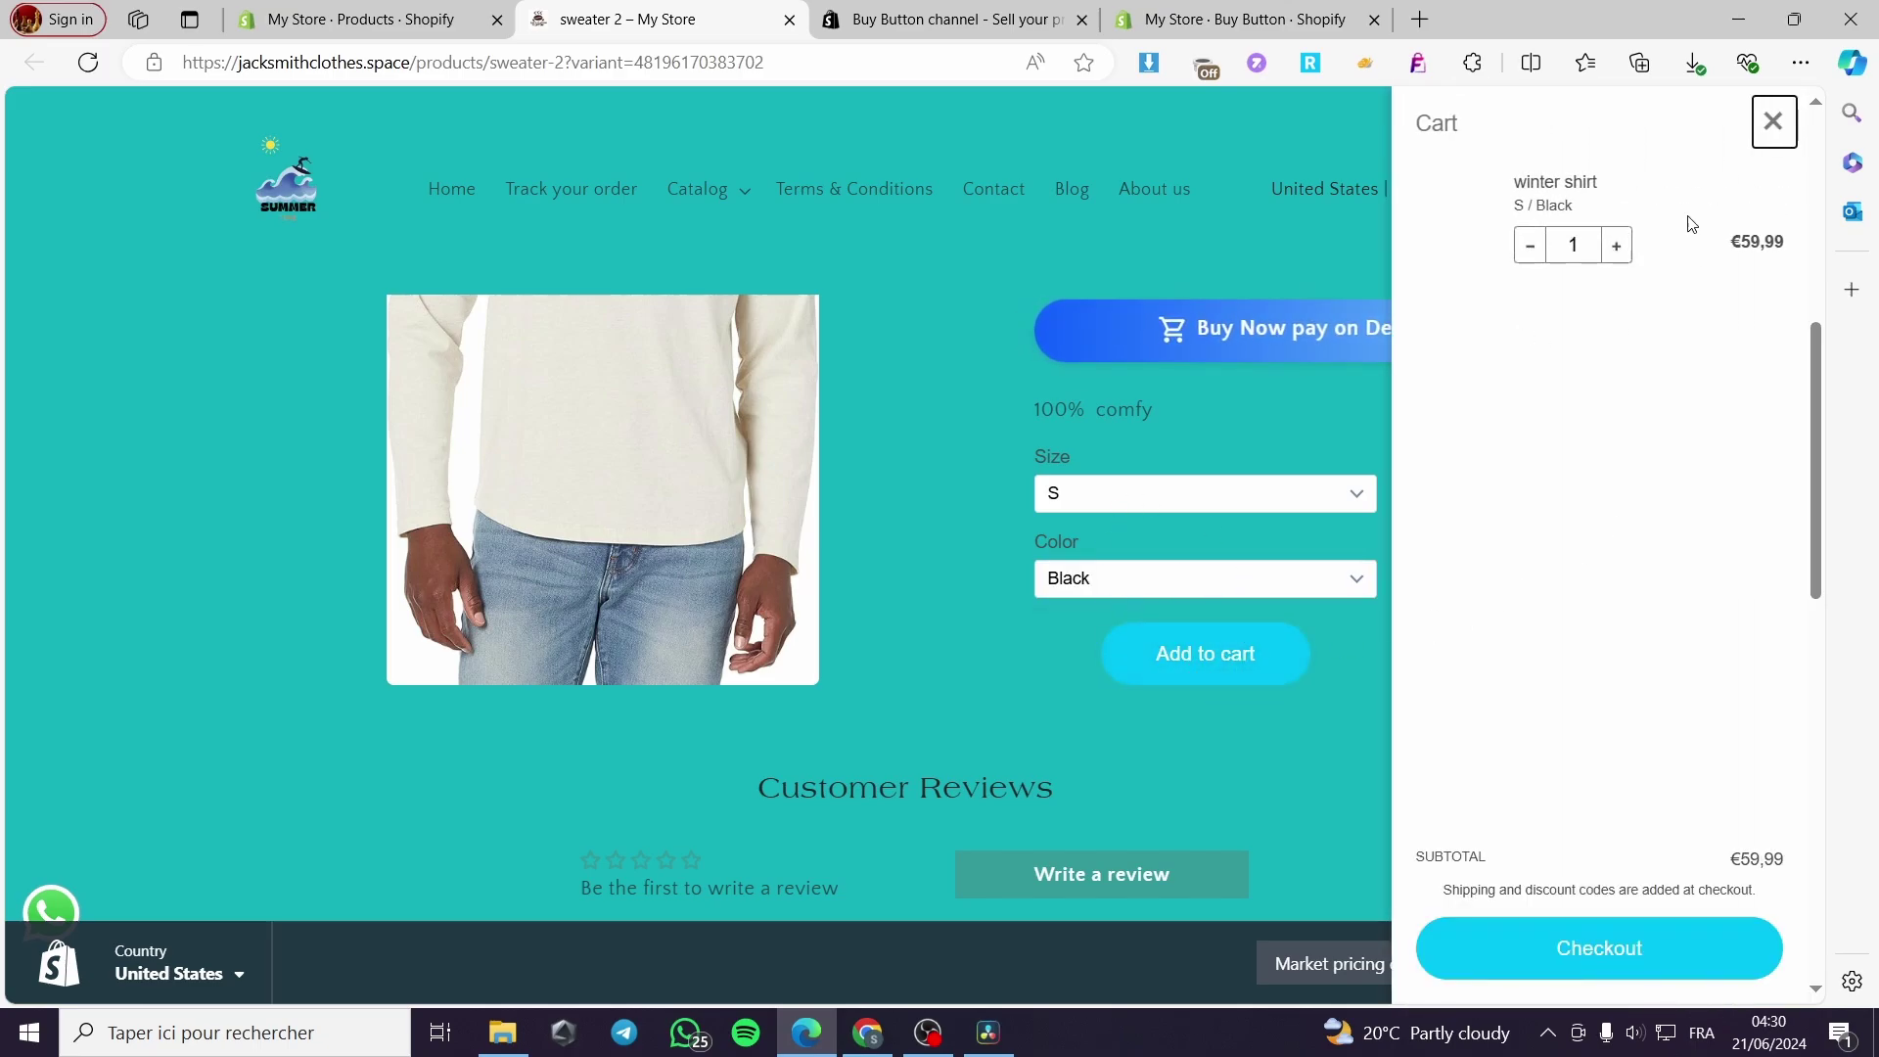
click(1773, 122)
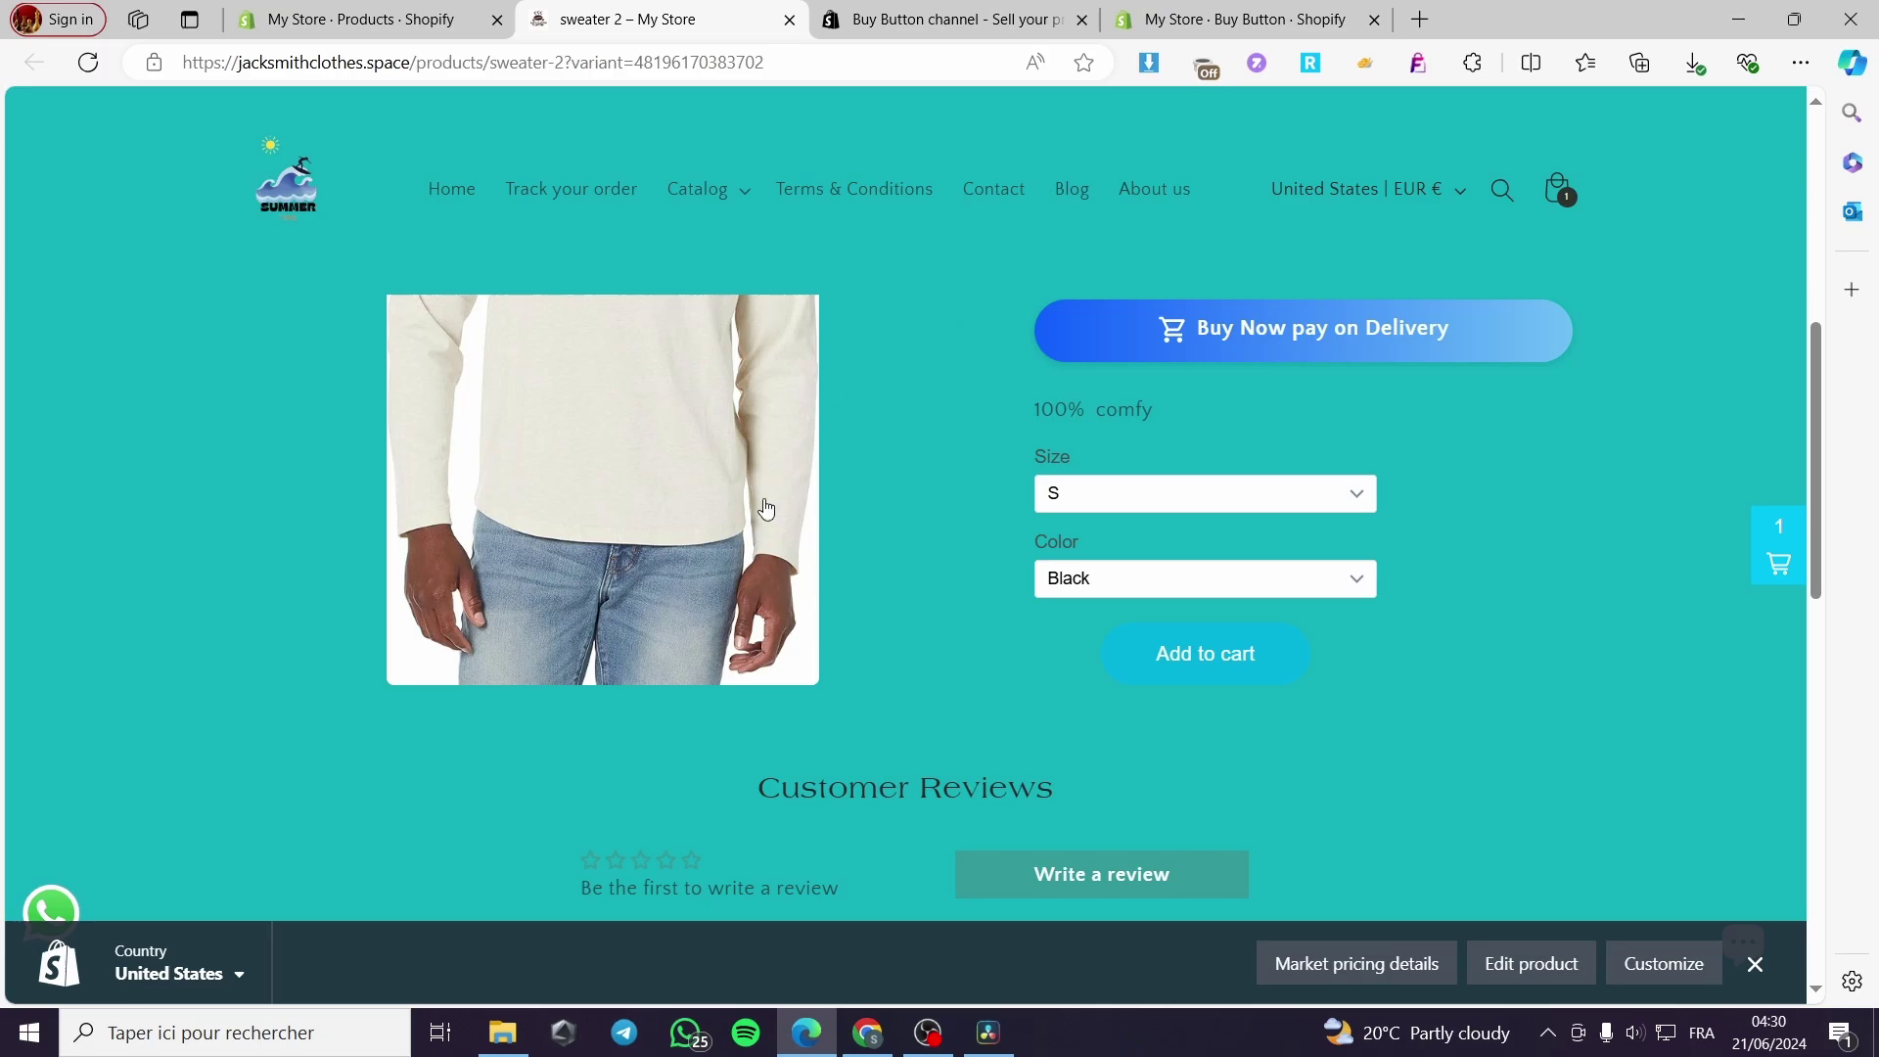
scroll(954, 643, up, 3)
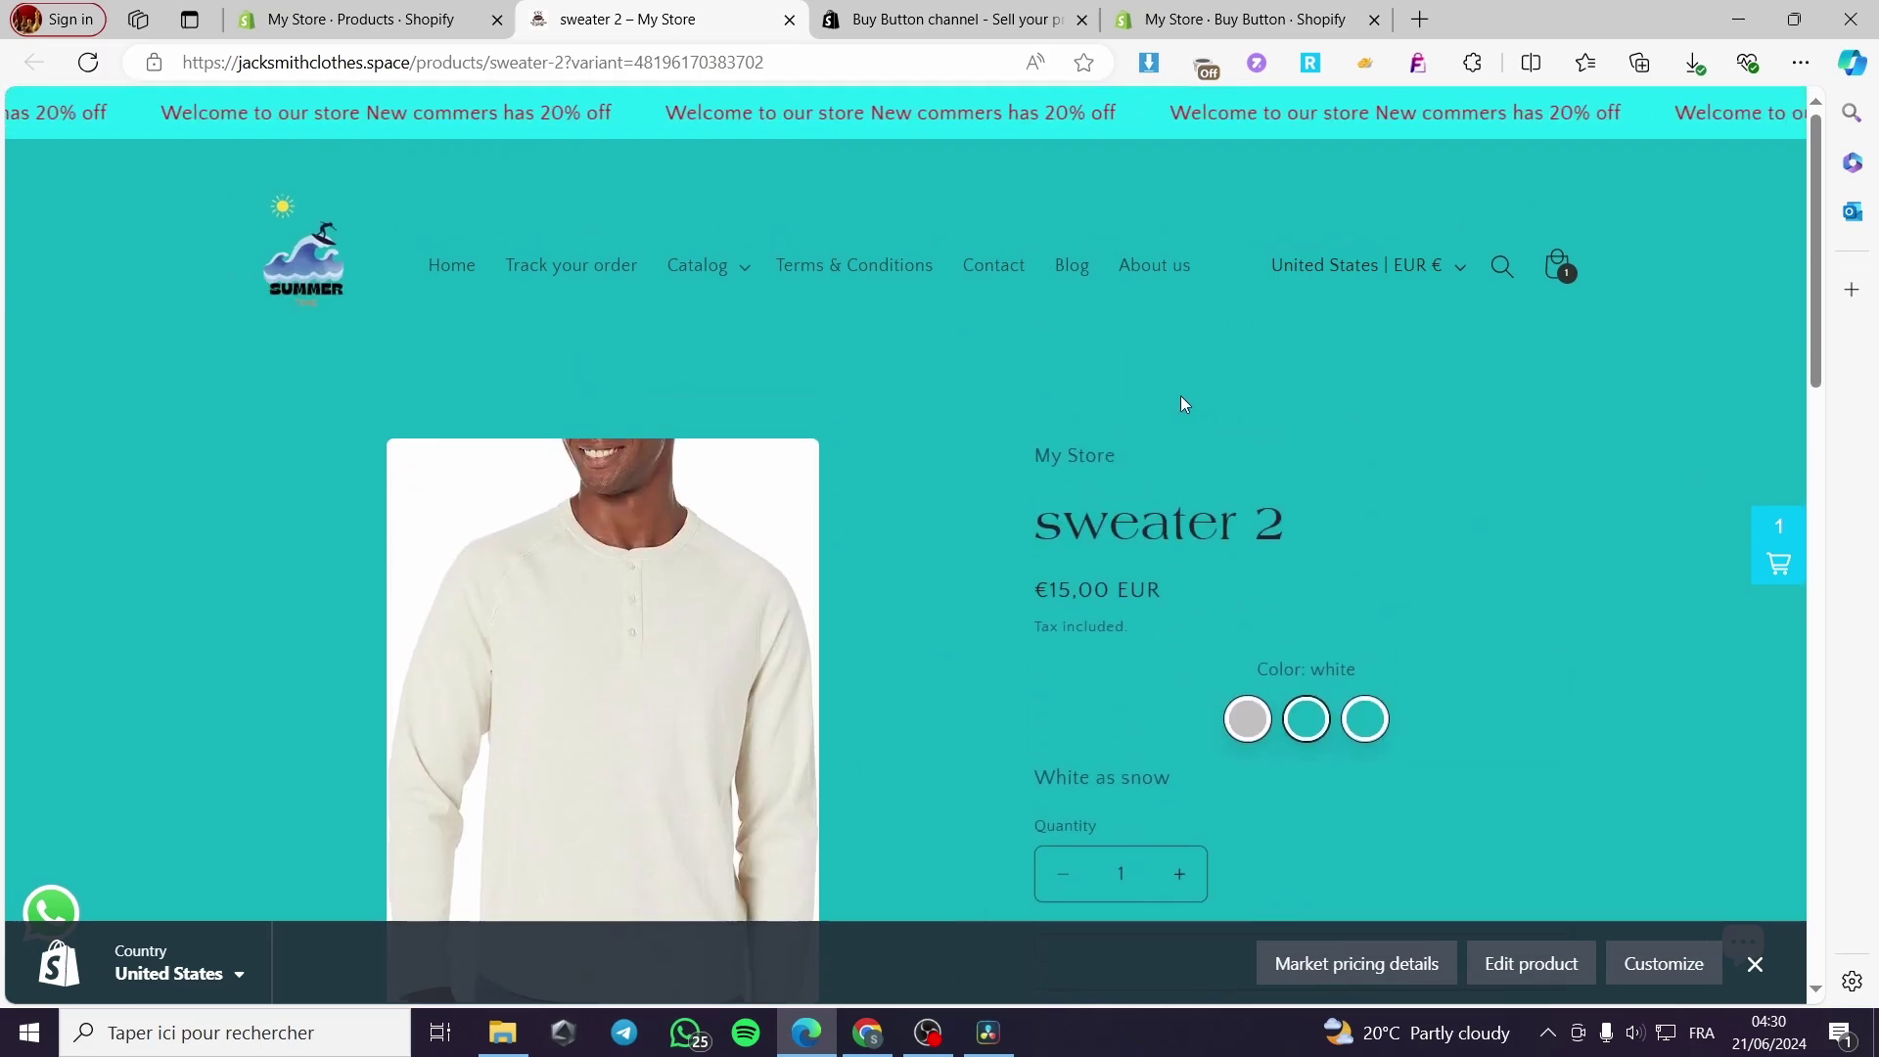
- Resume customizing the winter shirt Buy Button and set its layout style to Full view
click(360, 19)
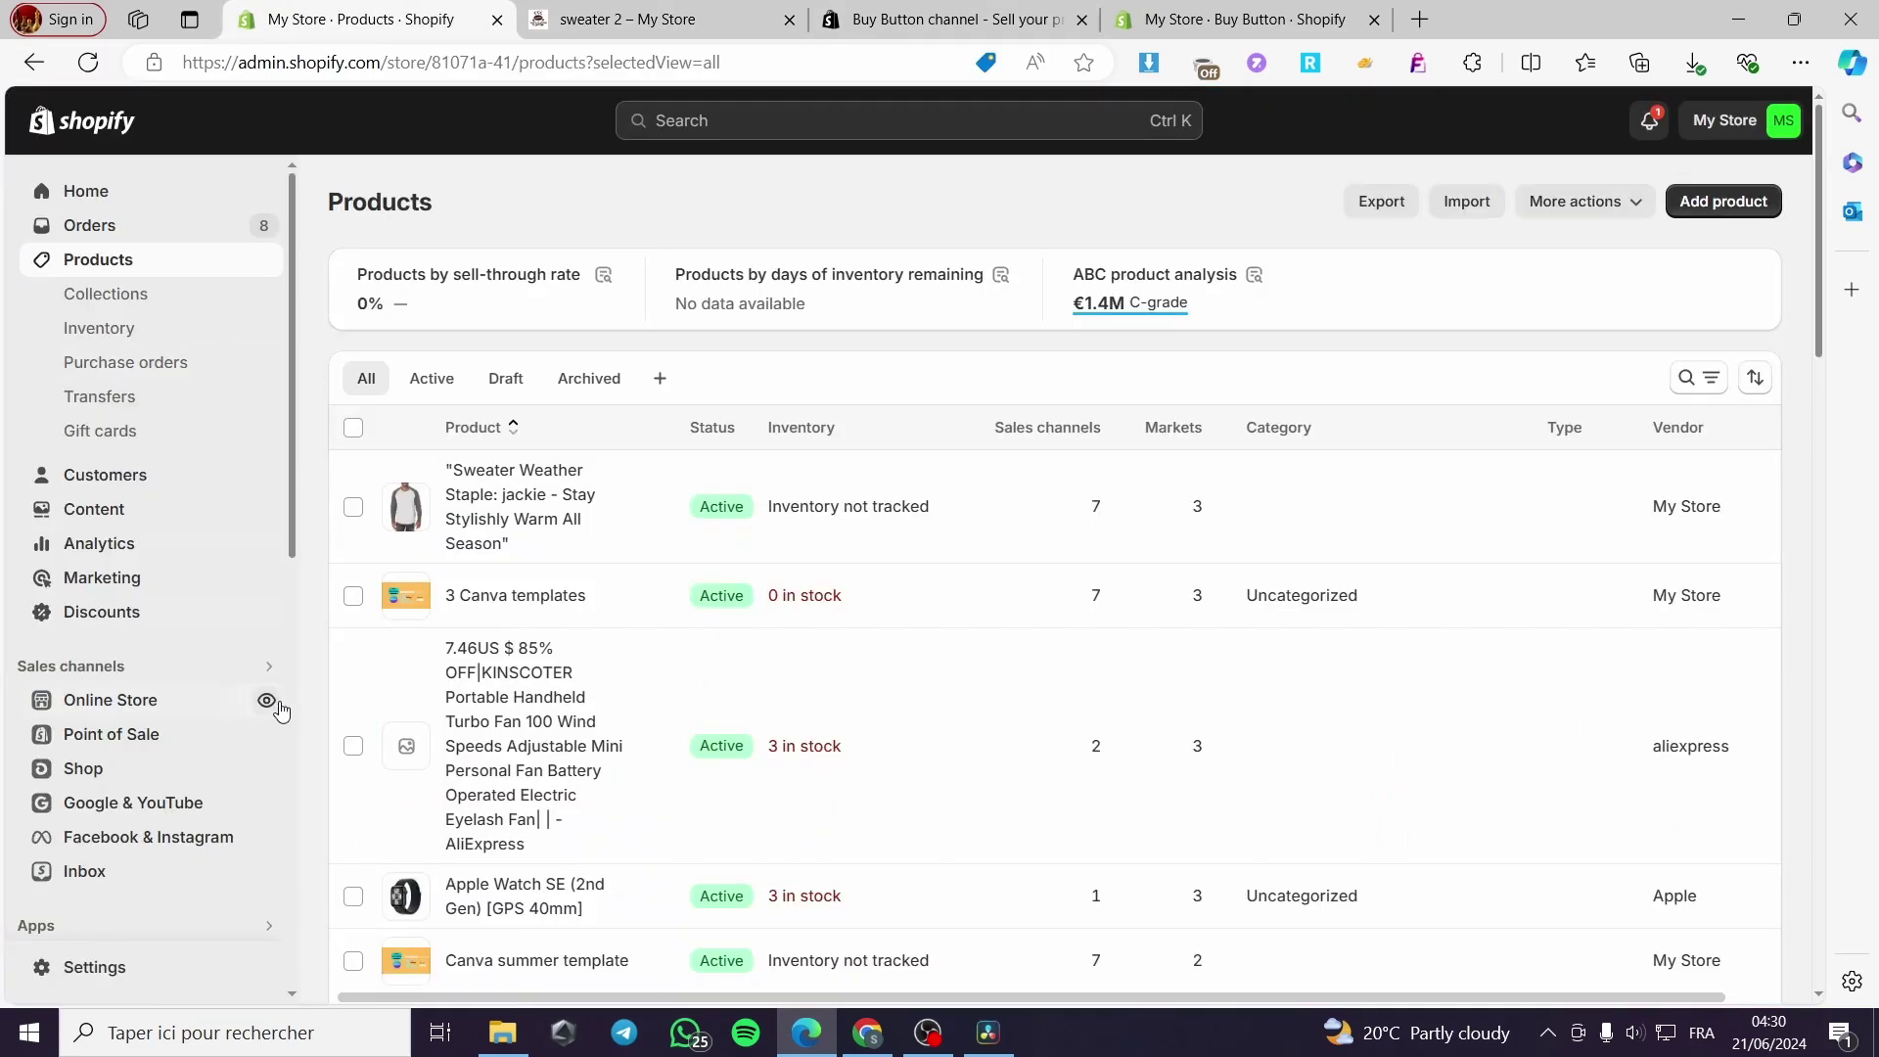
click(1241, 20)
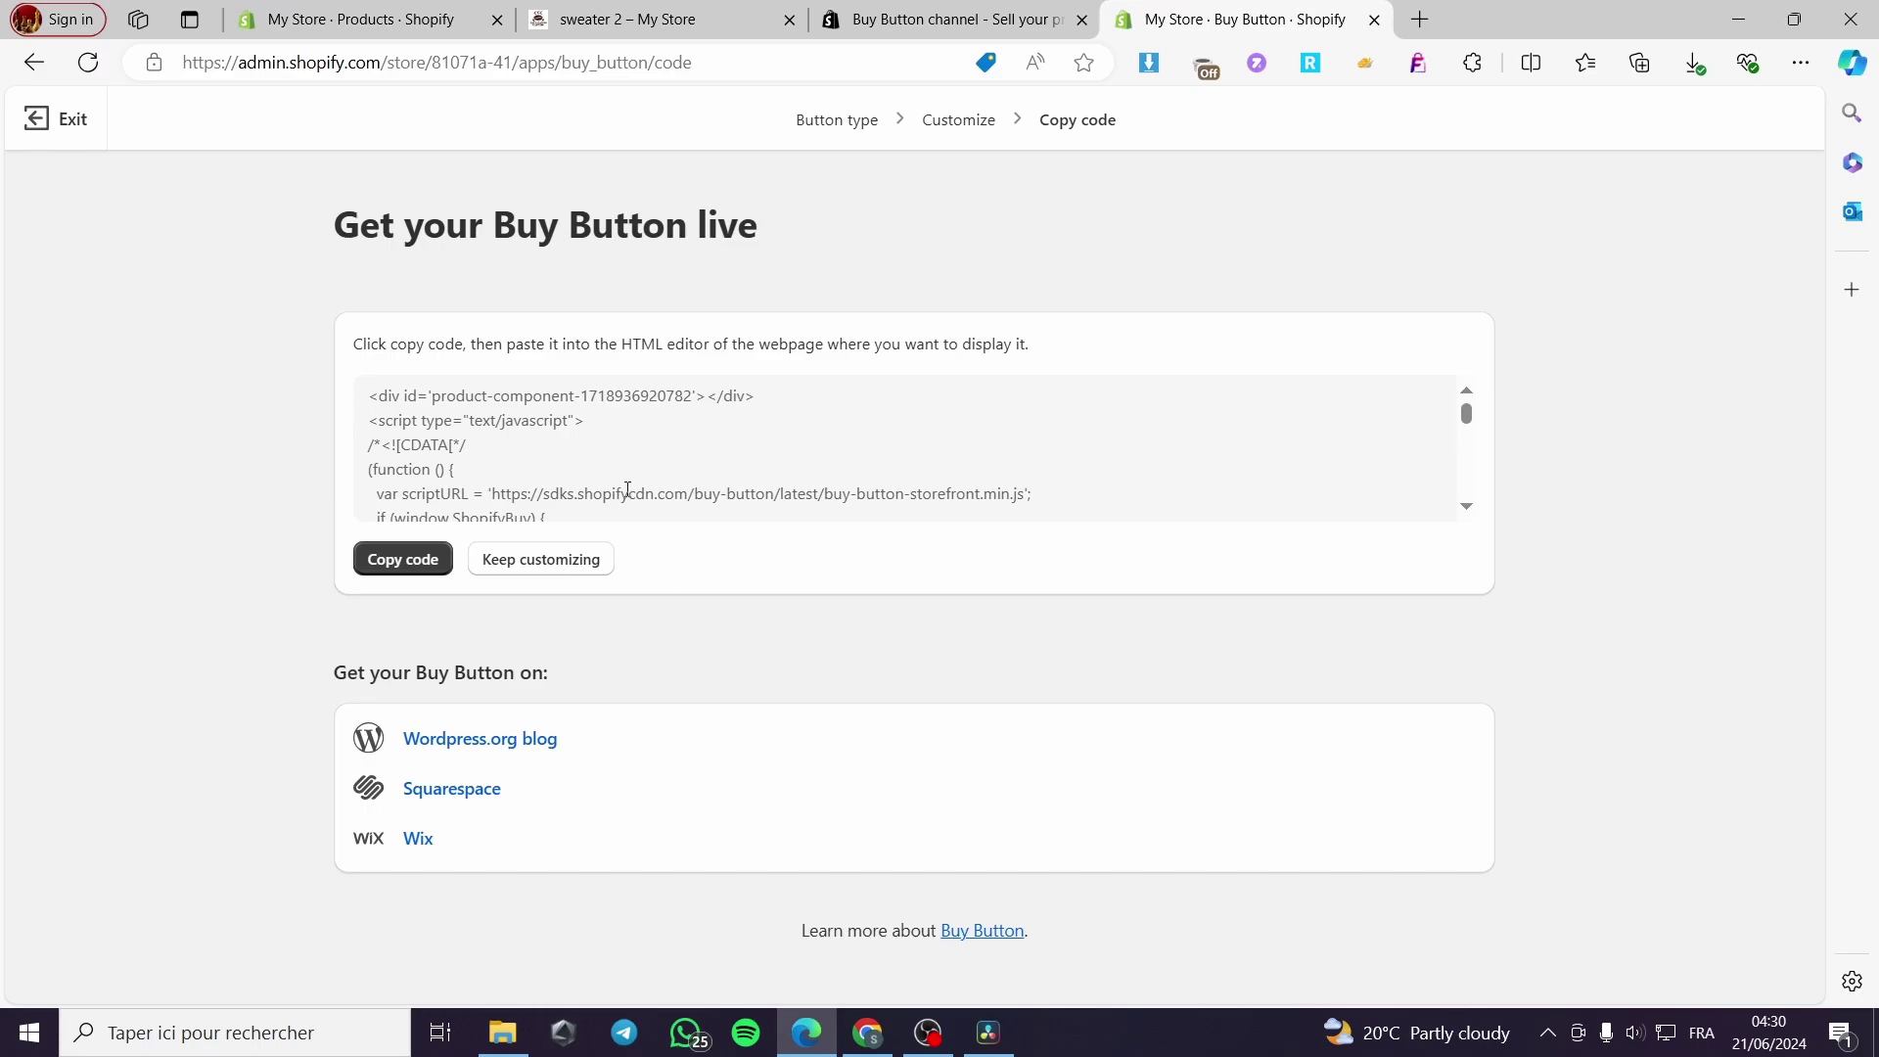
click(504, 568)
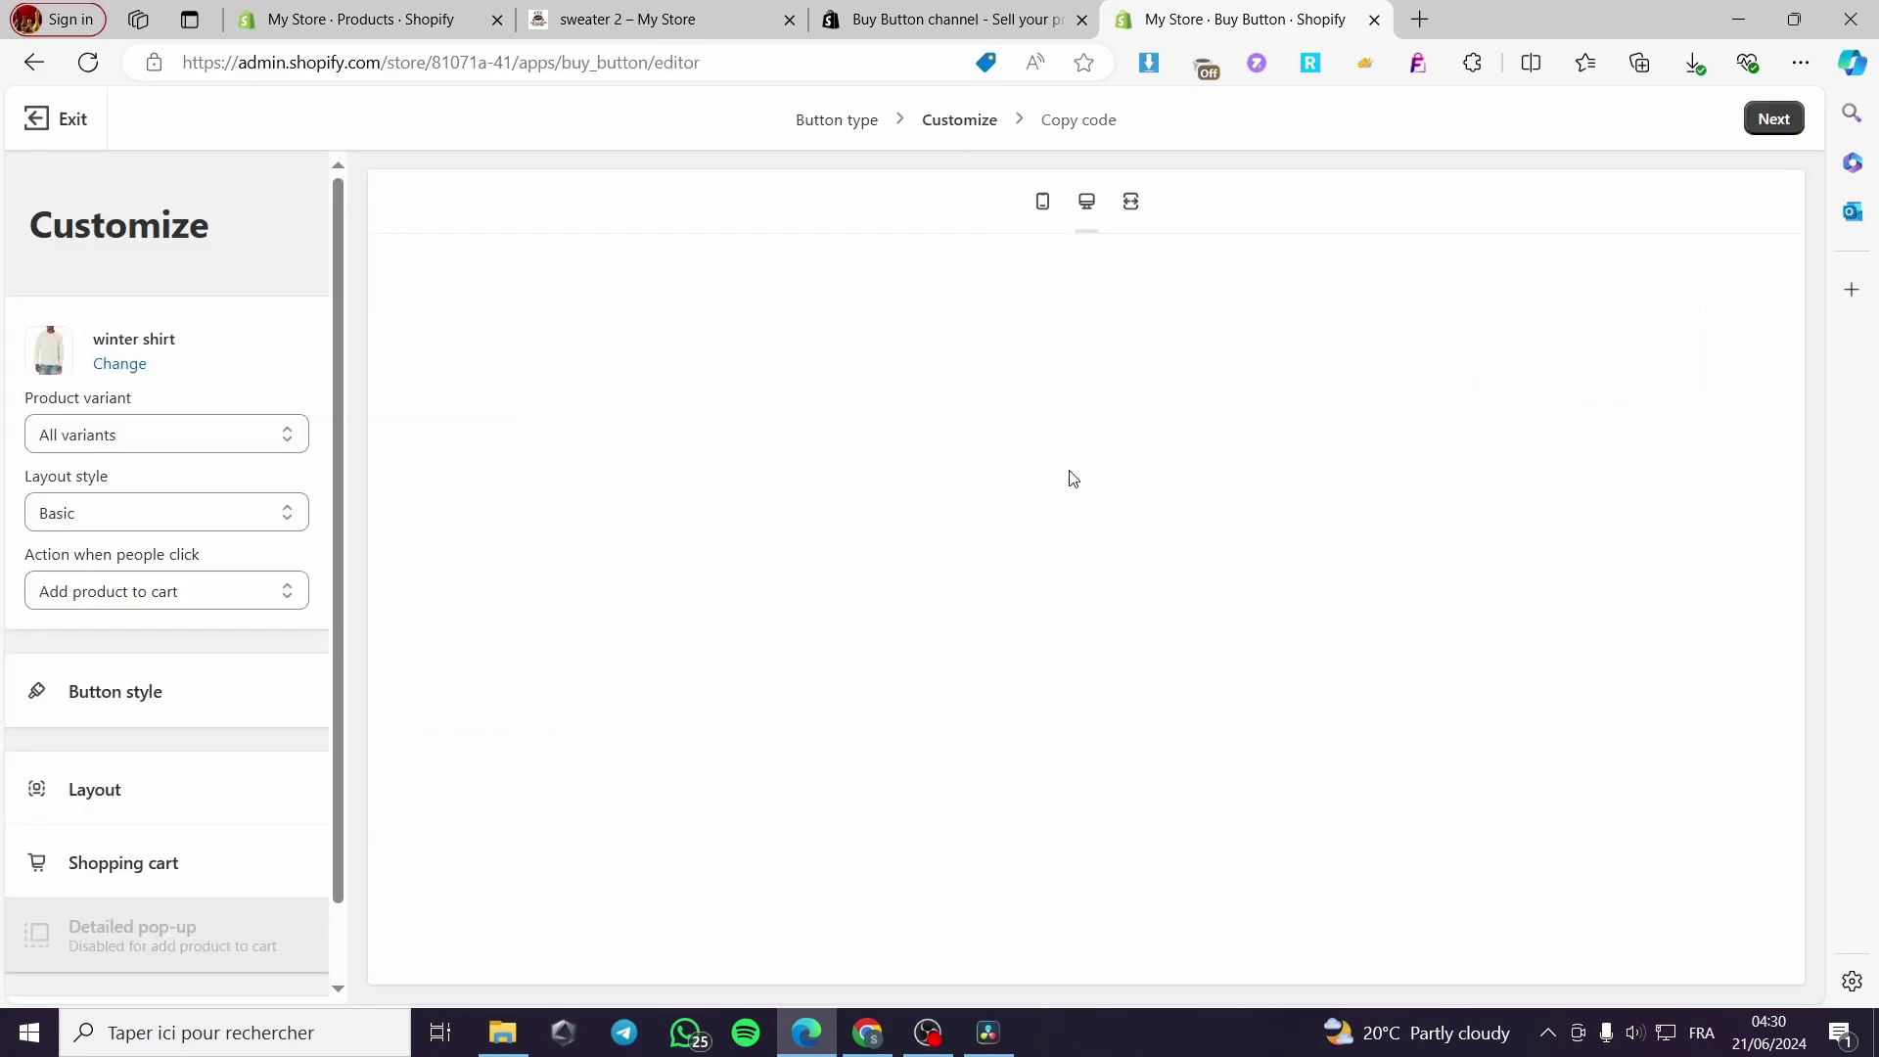
click(166, 513)
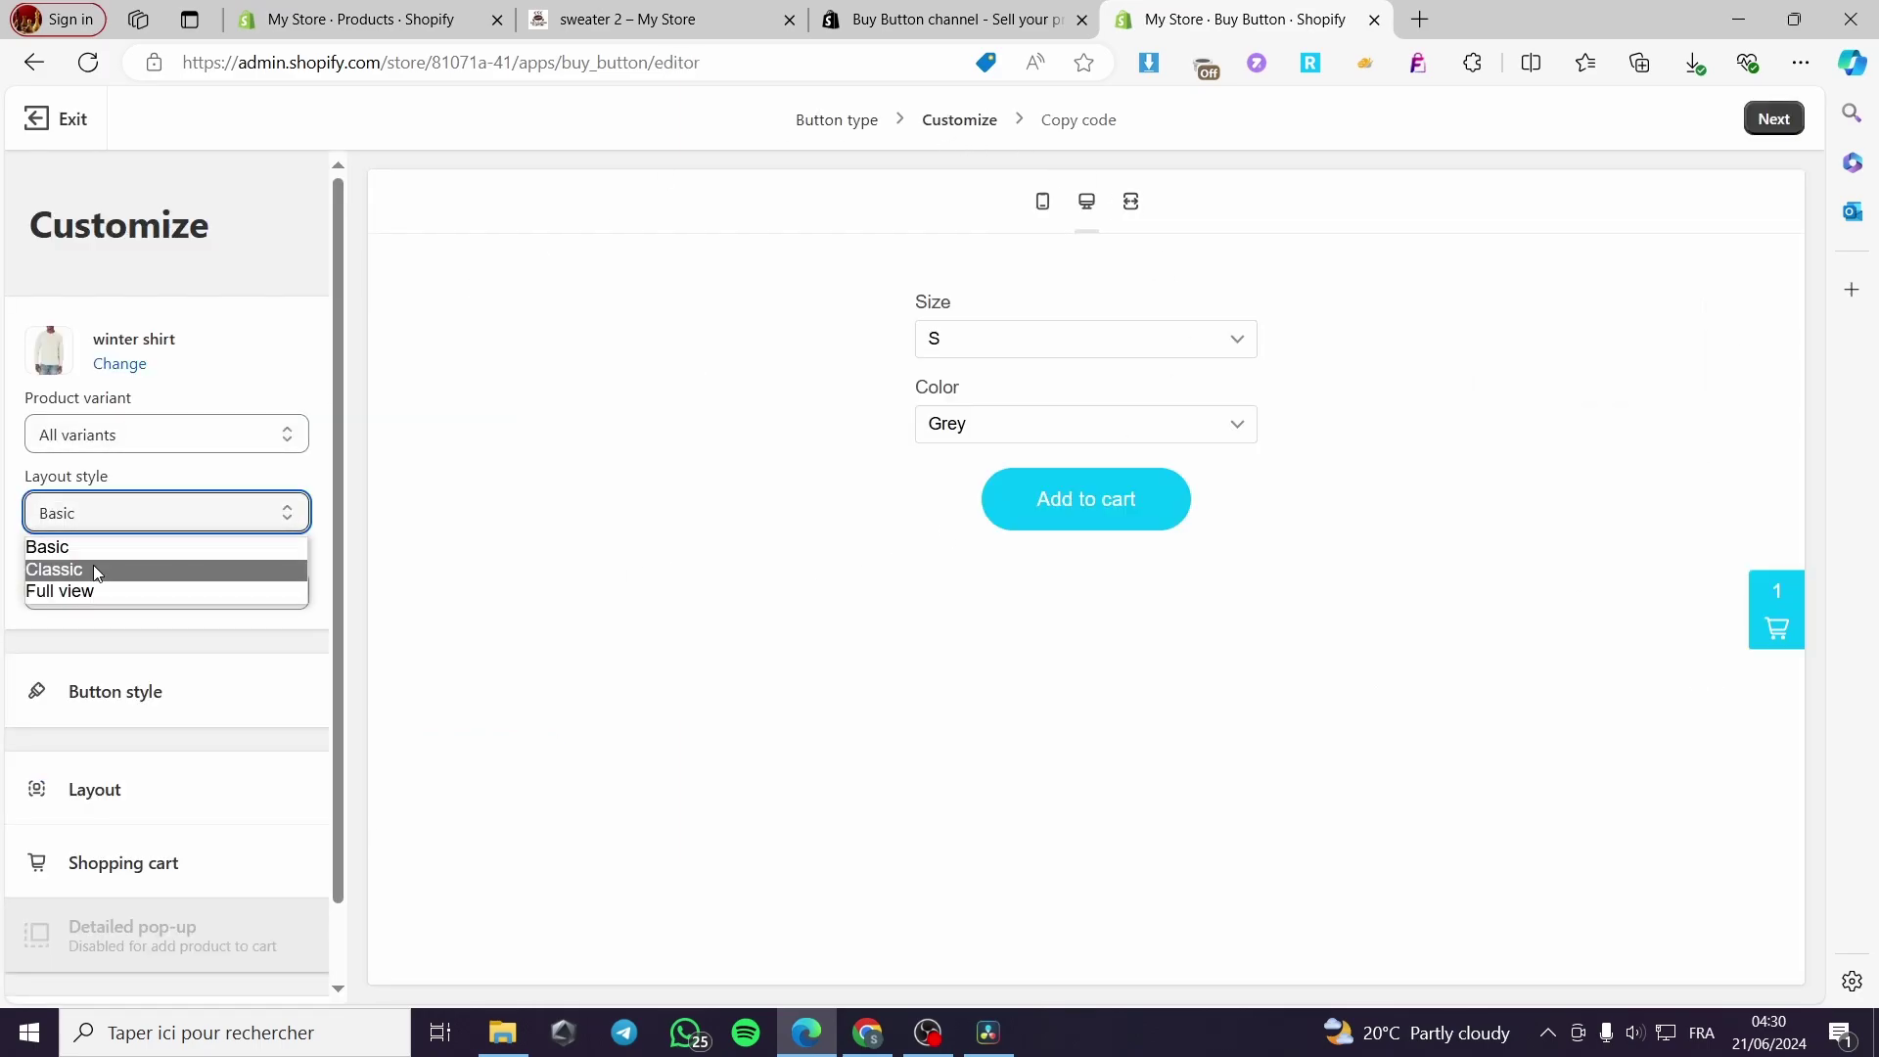
click(79, 591)
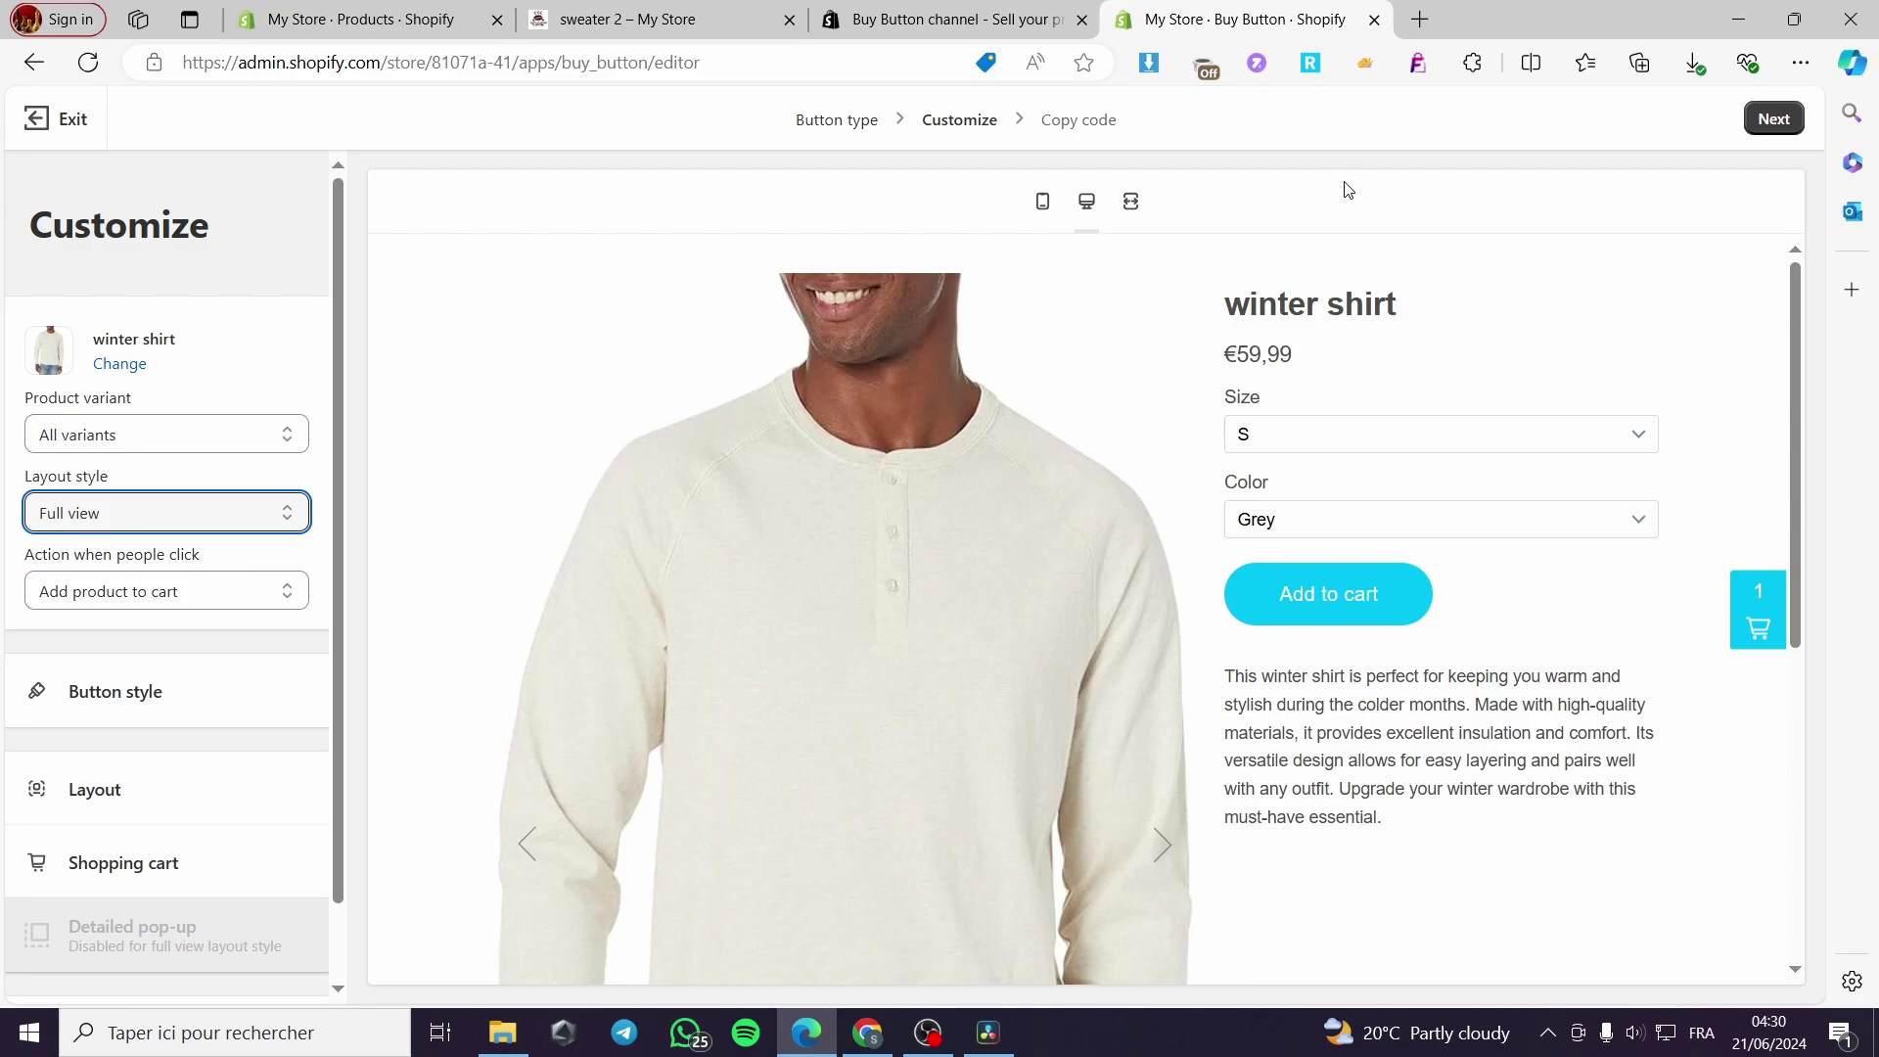
- Copy the Full view embed code and return to the admin Products list
click(1774, 118)
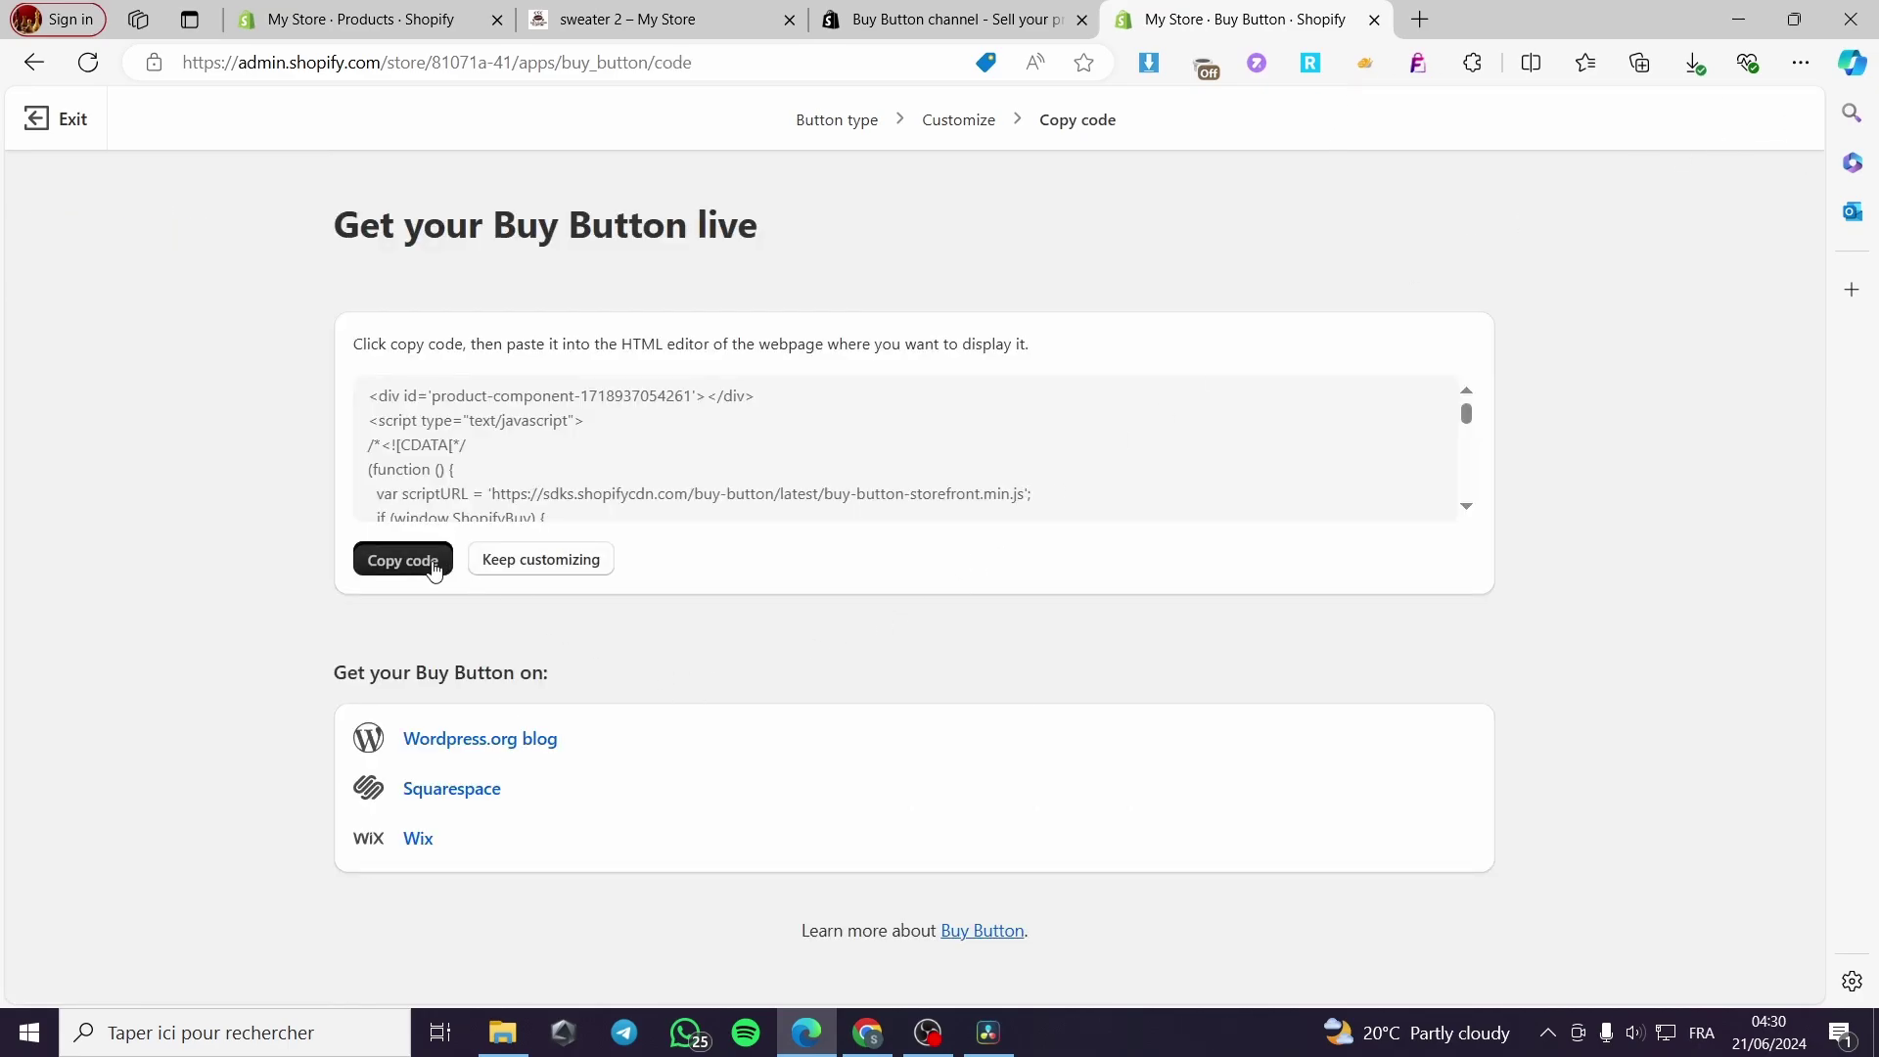
click(402, 560)
click(353, 20)
scroll(207, 703, down, 3)
scroll(235, 725, up, 5)
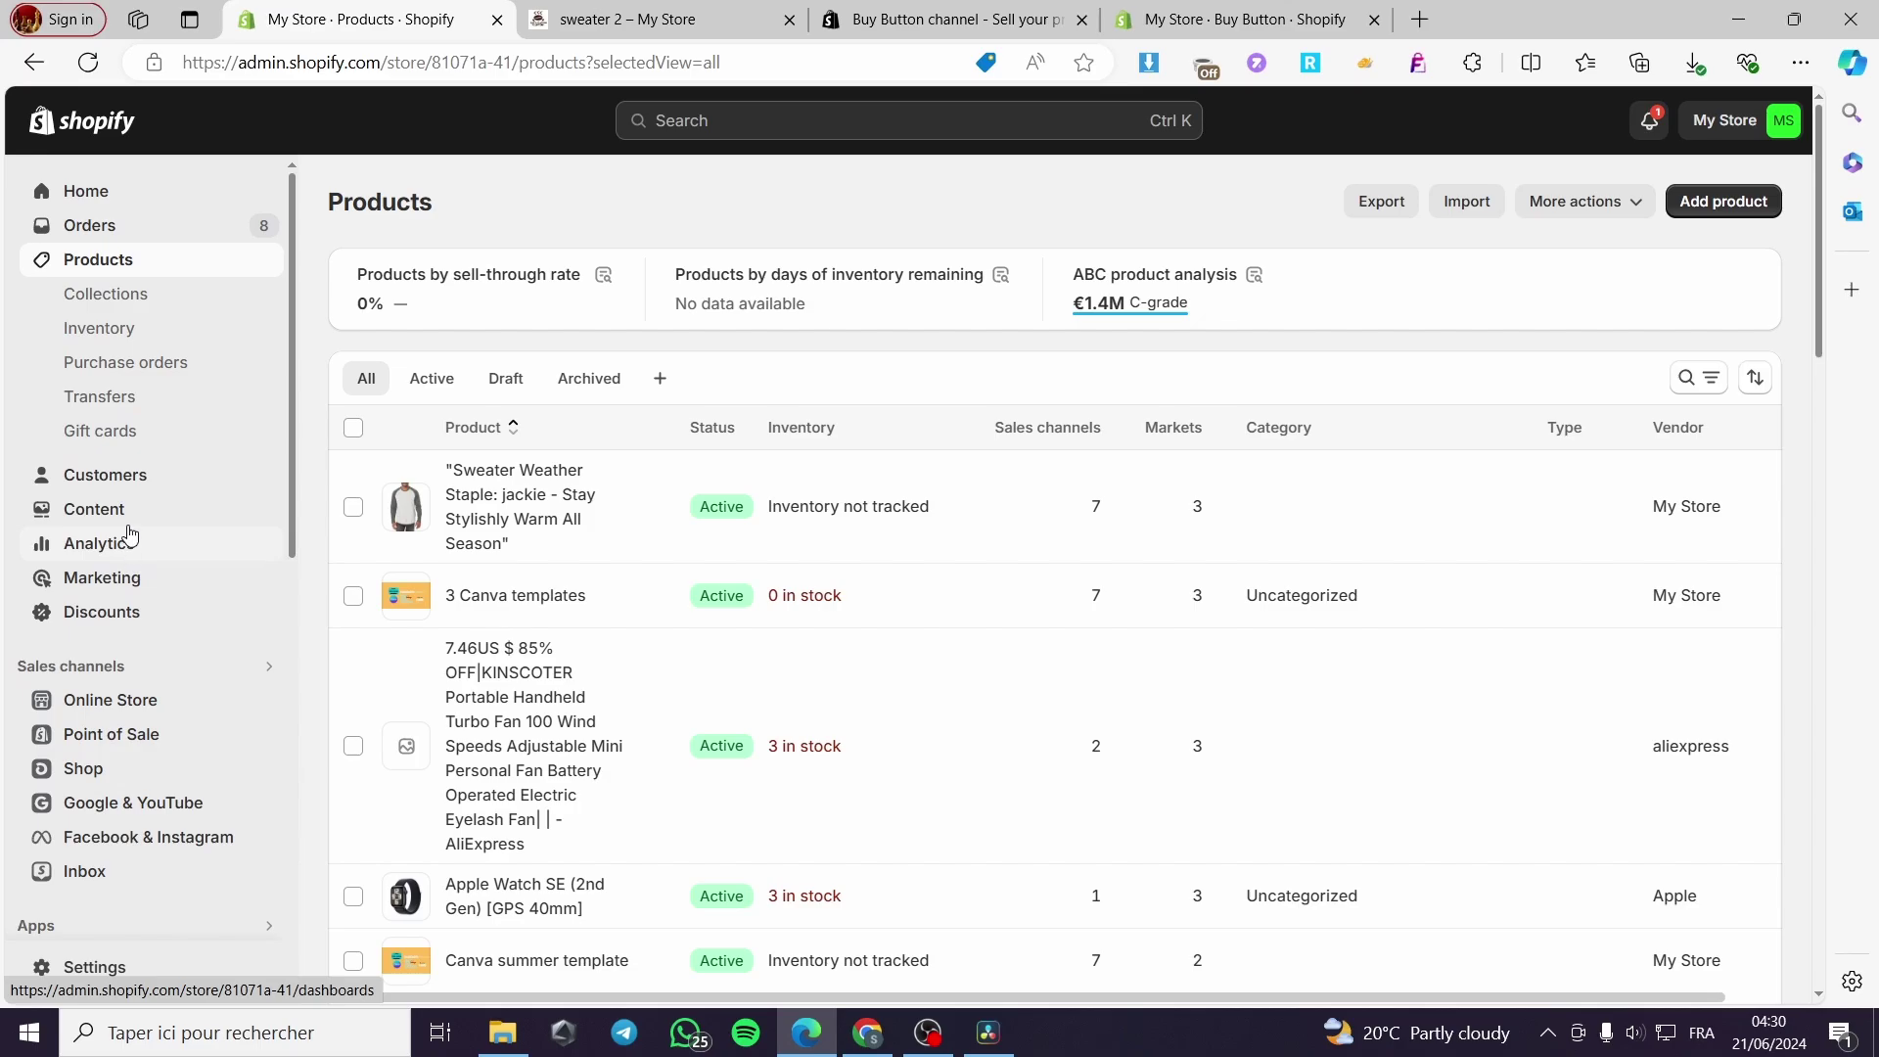
- Add a new store page and paste the Buy Button code into its HTML content
click(127, 701)
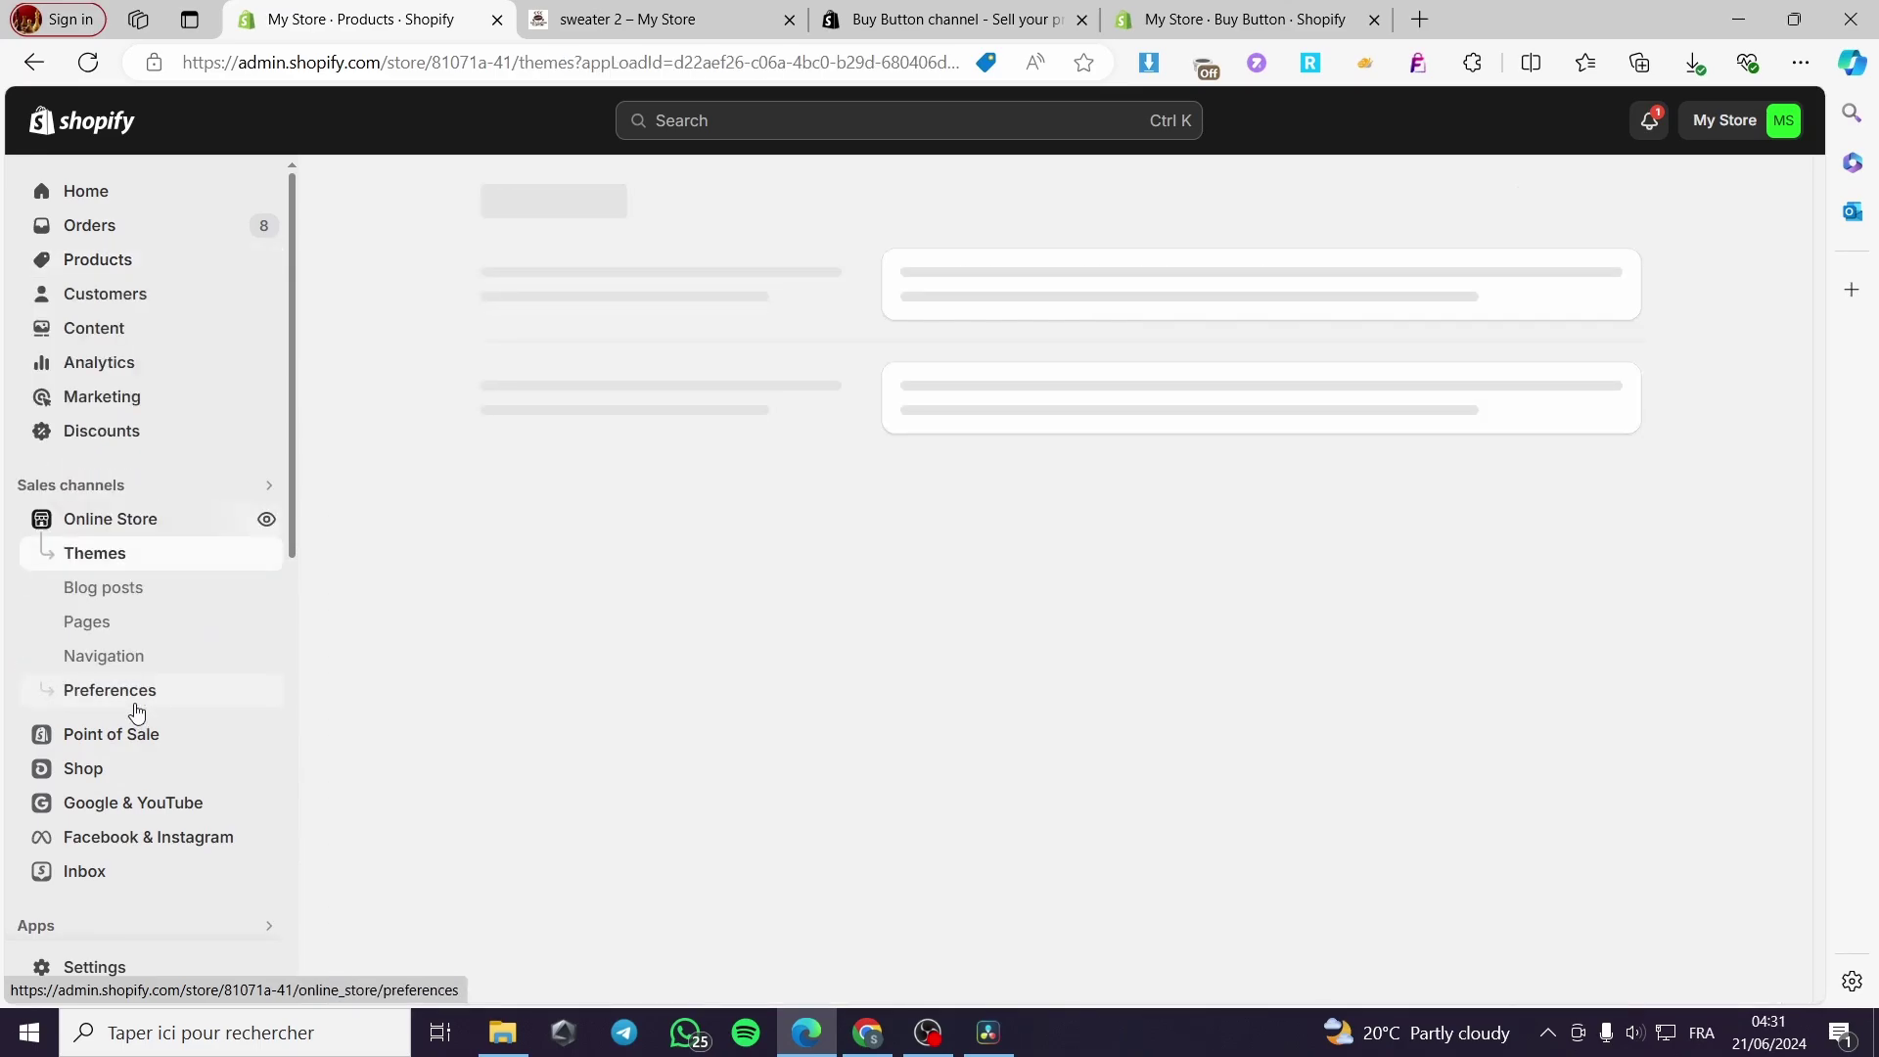
click(90, 623)
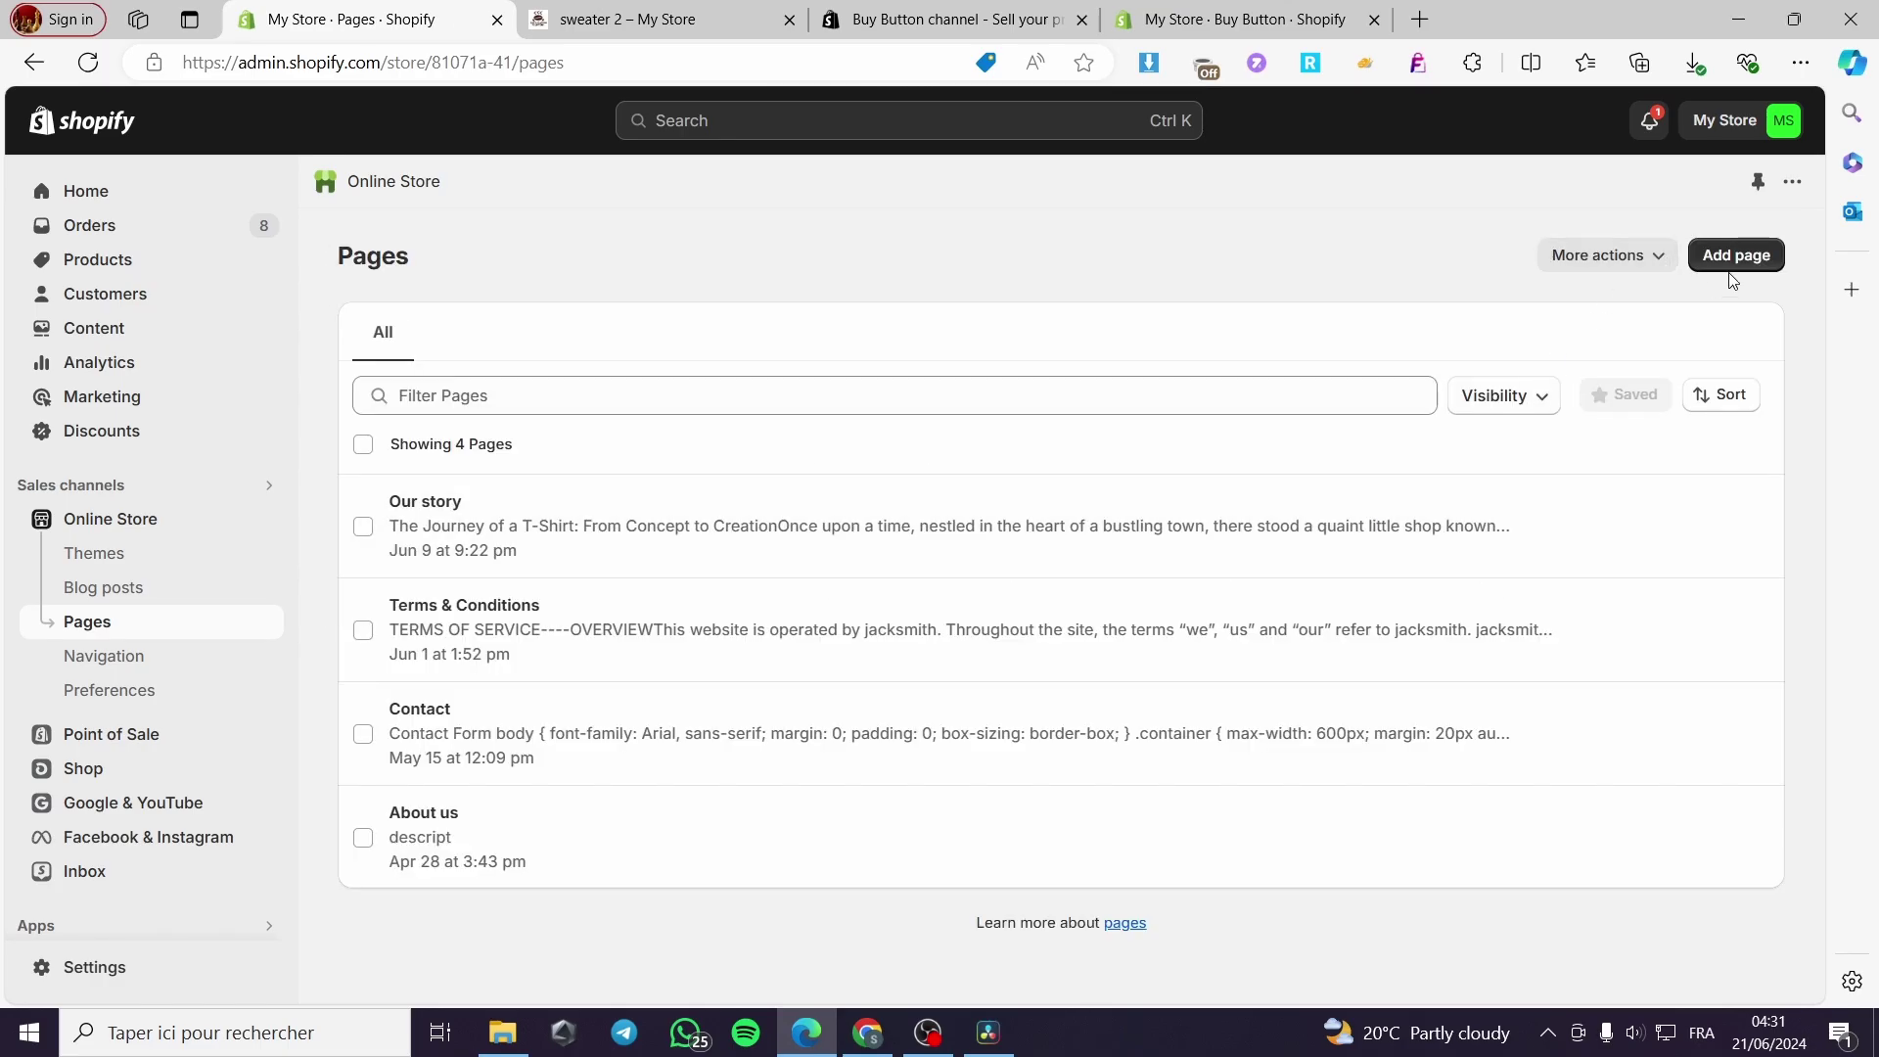
click(1725, 258)
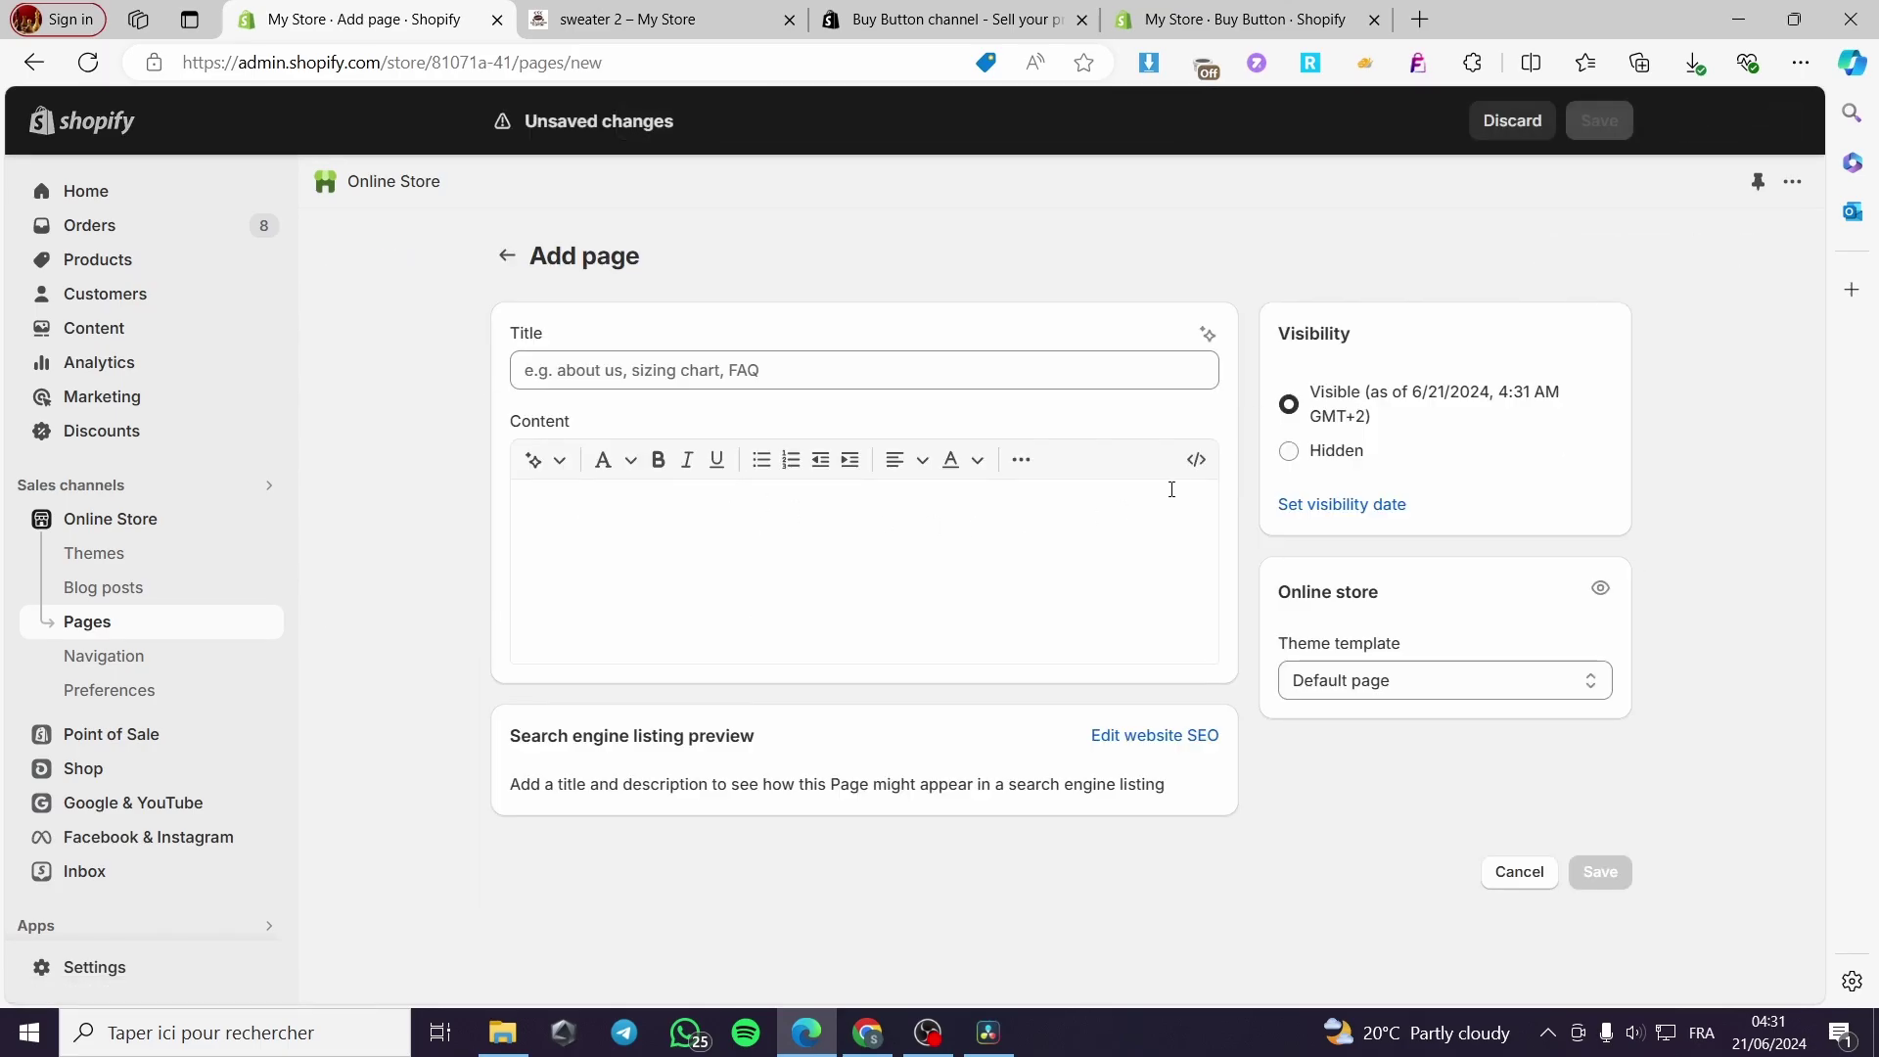
click(1210, 469)
click(834, 594)
key(ctrl+v)
- Title the page 'Sweater' and save it
click(1605, 874)
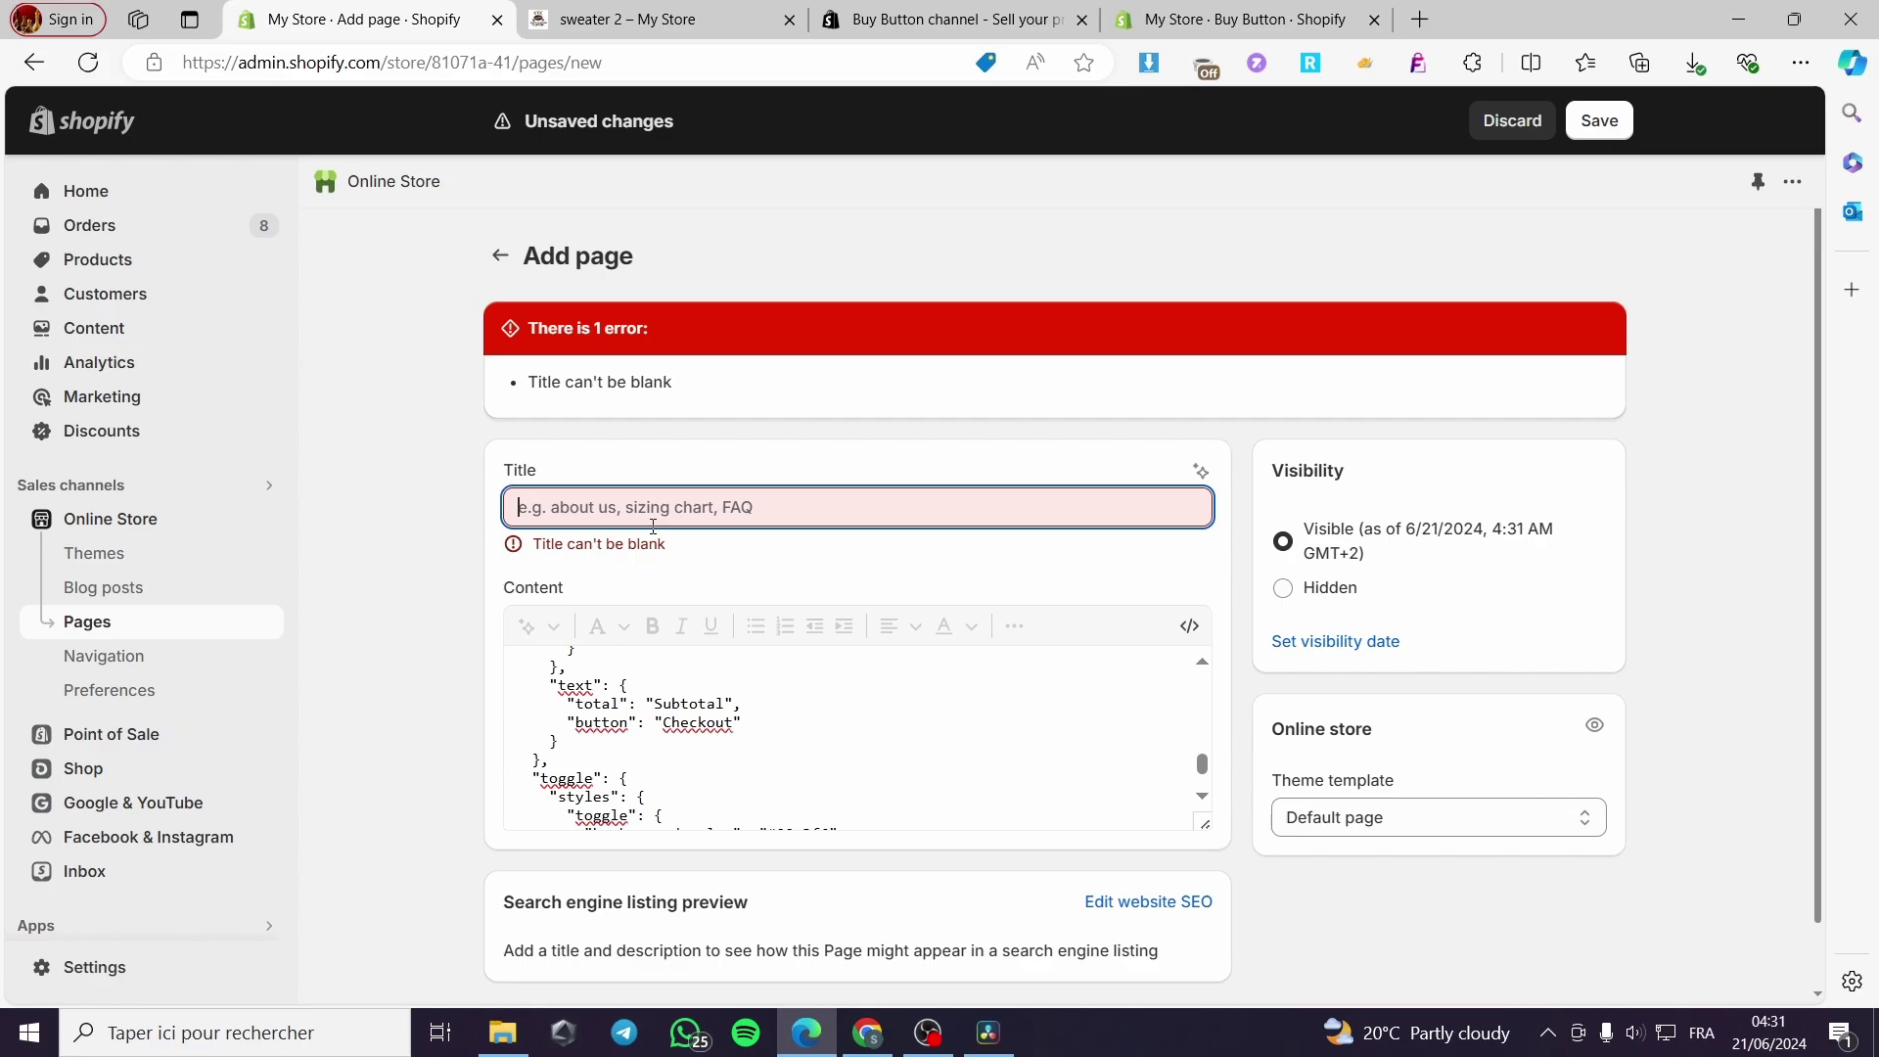
text(S)
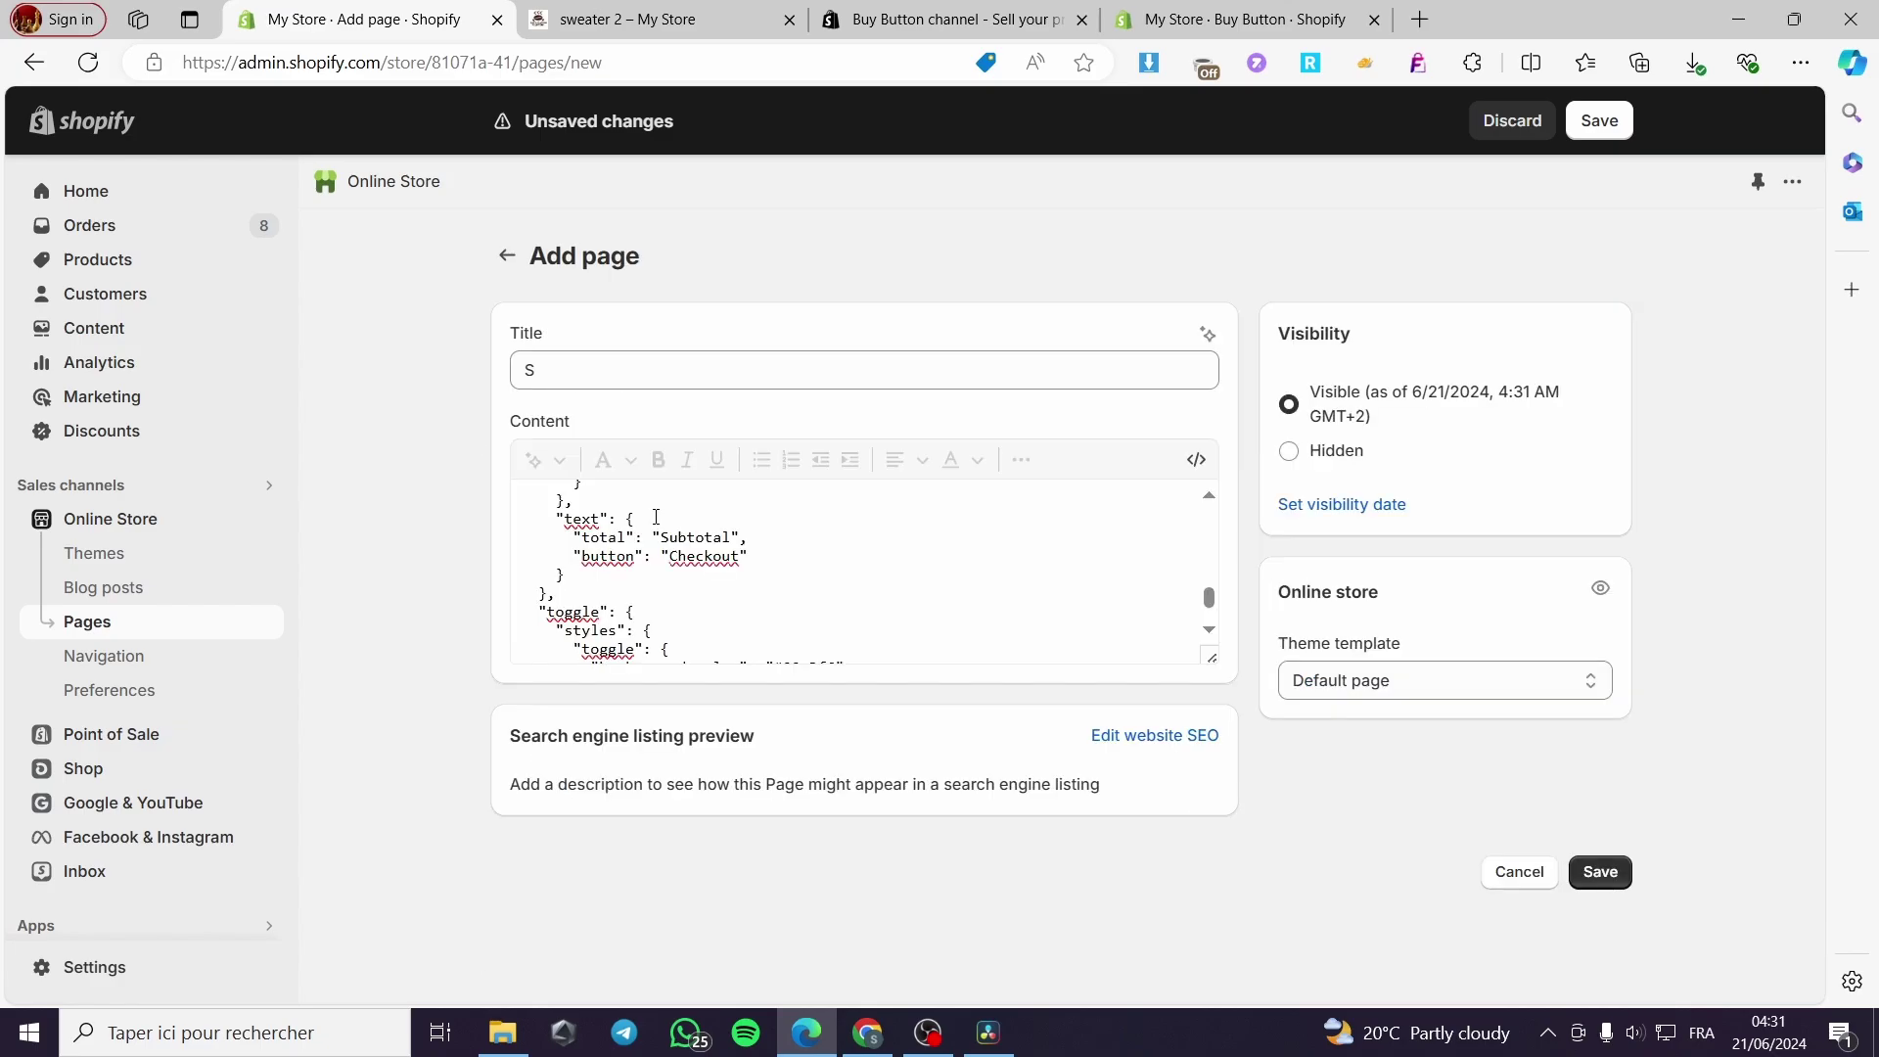
click(684, 369)
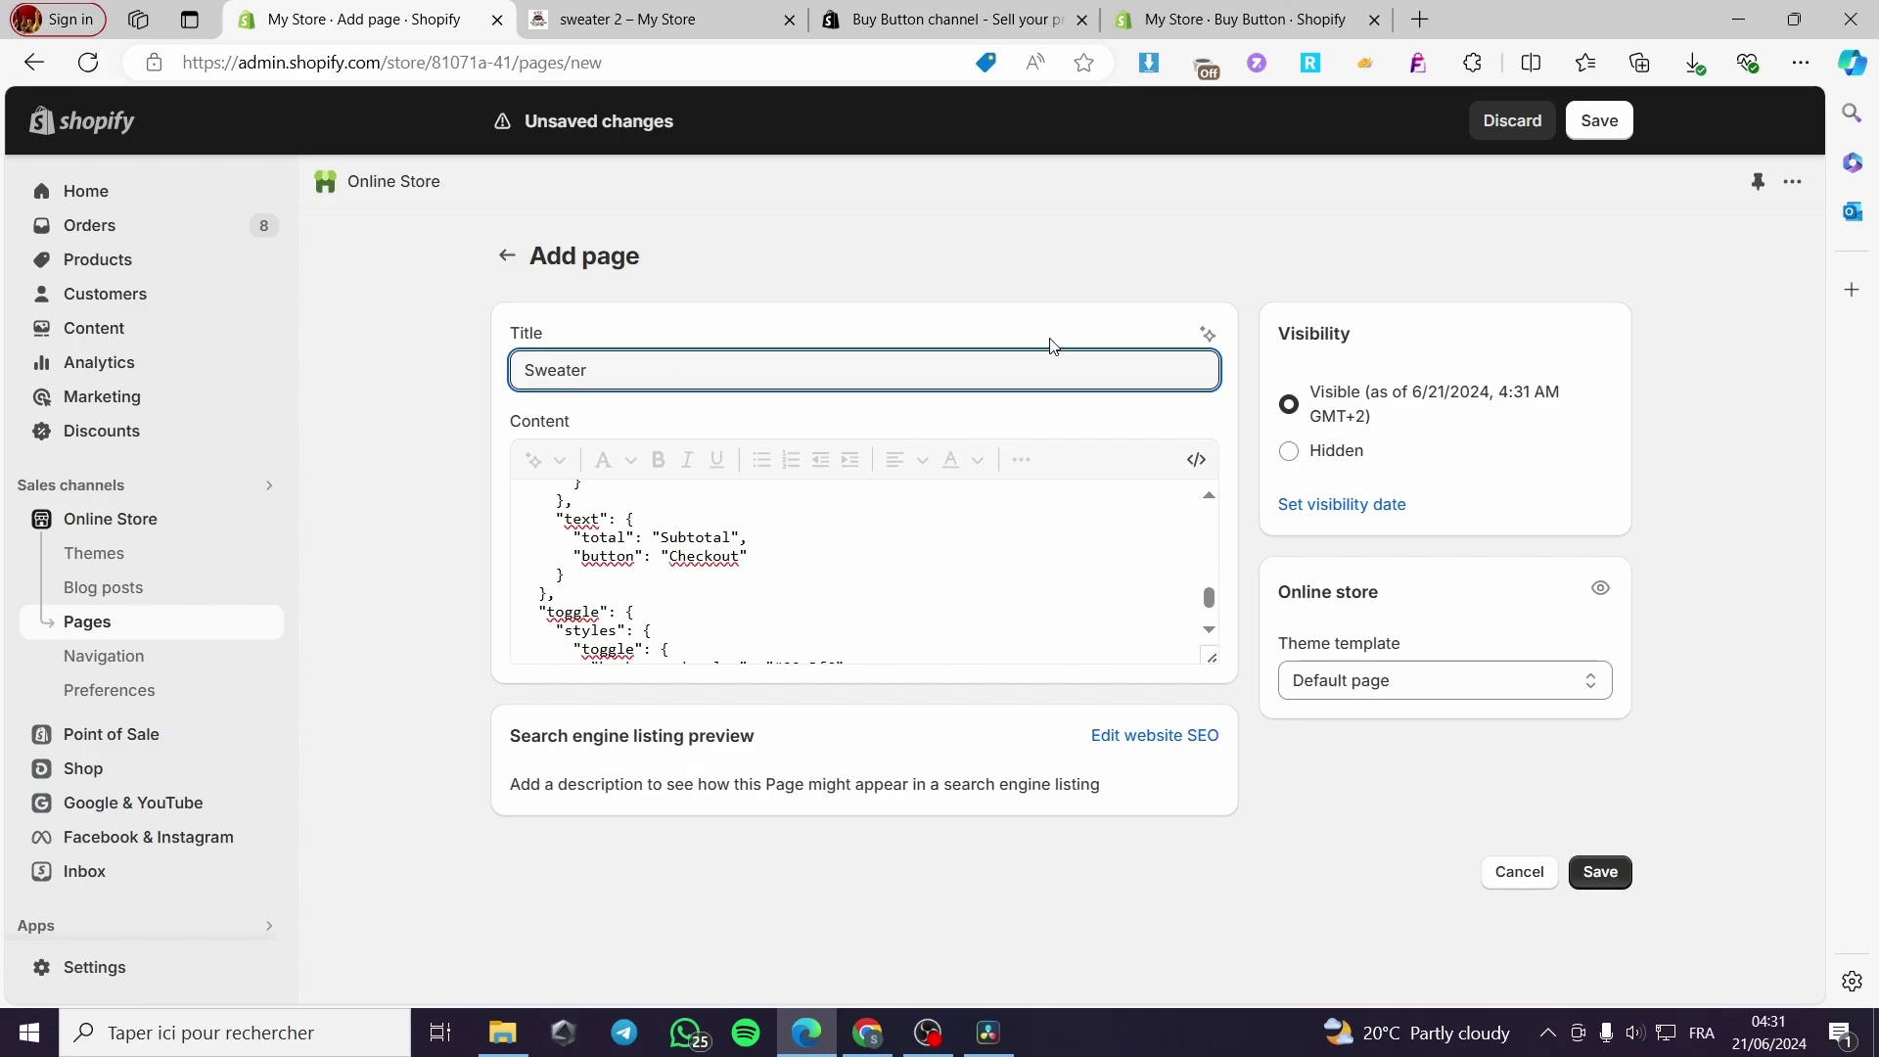
click(1595, 120)
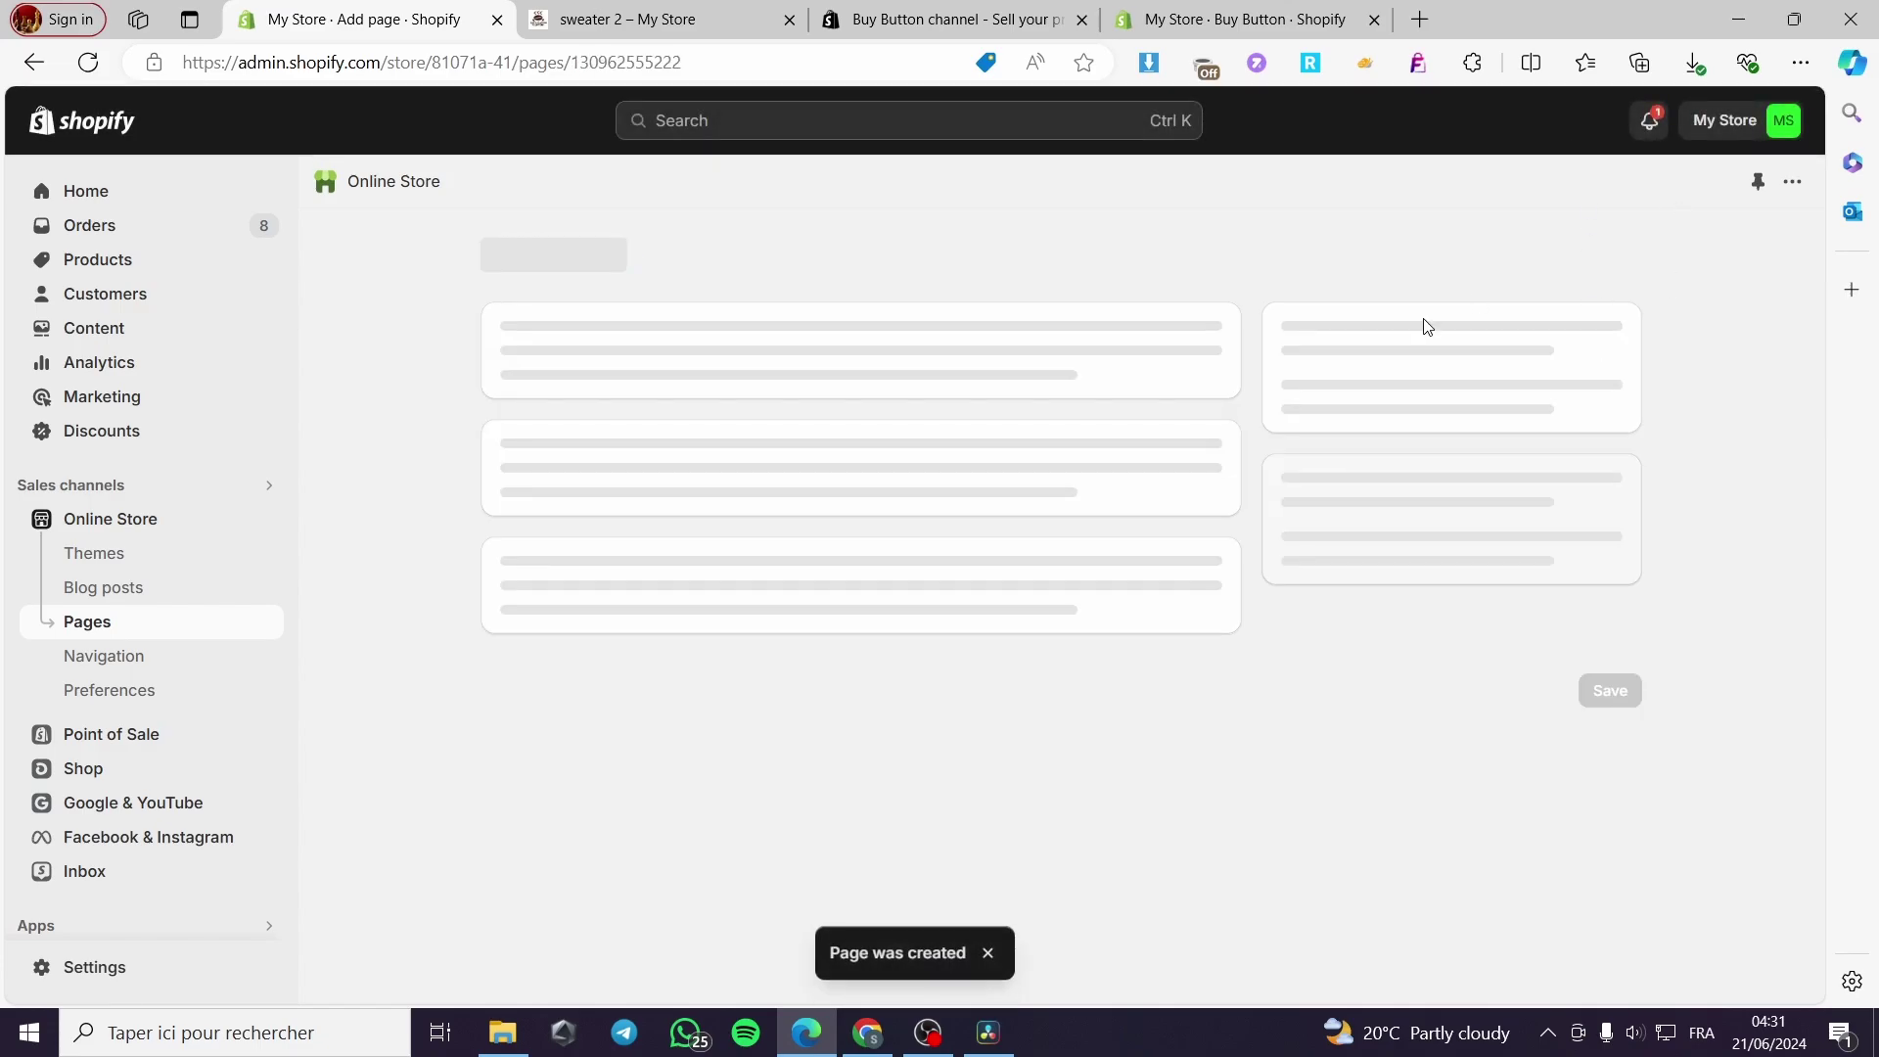
- View the live Sweater page and scroll through the full-view winter shirt product card
click(1347, 256)
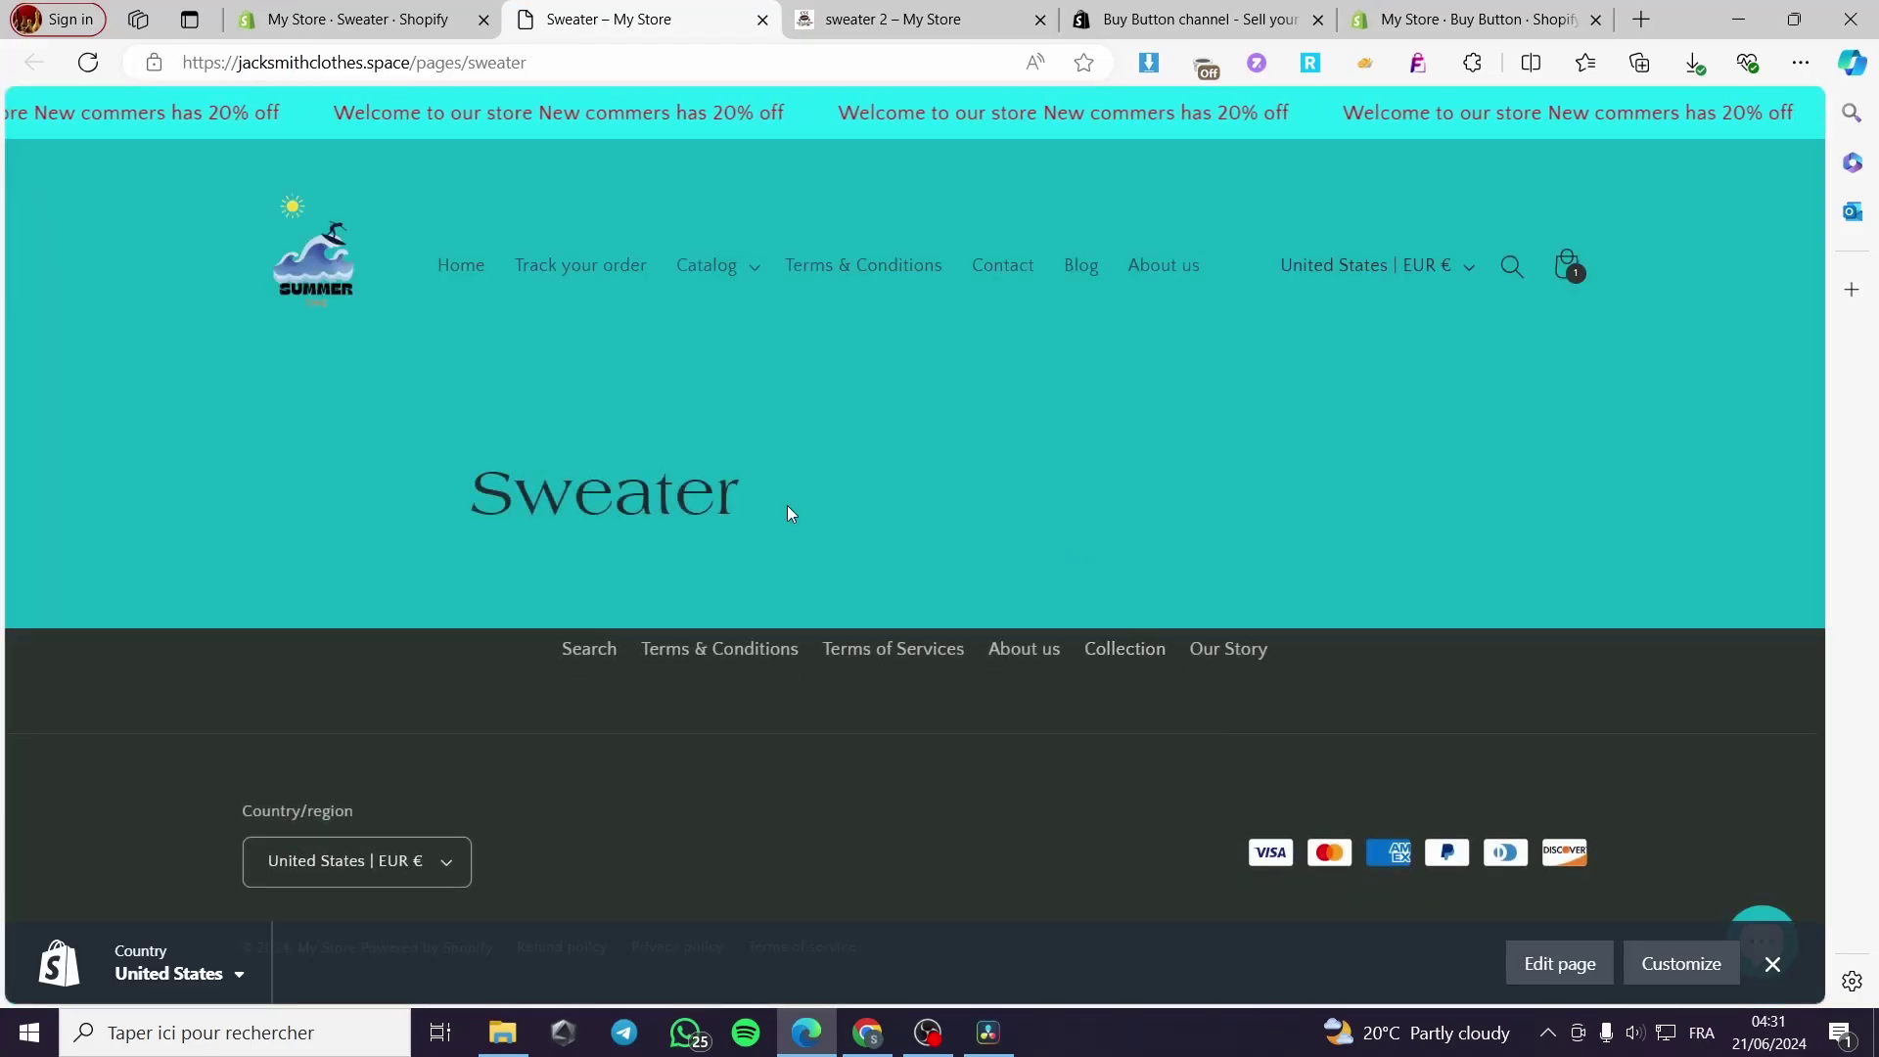
scroll(1108, 577, down, 5)
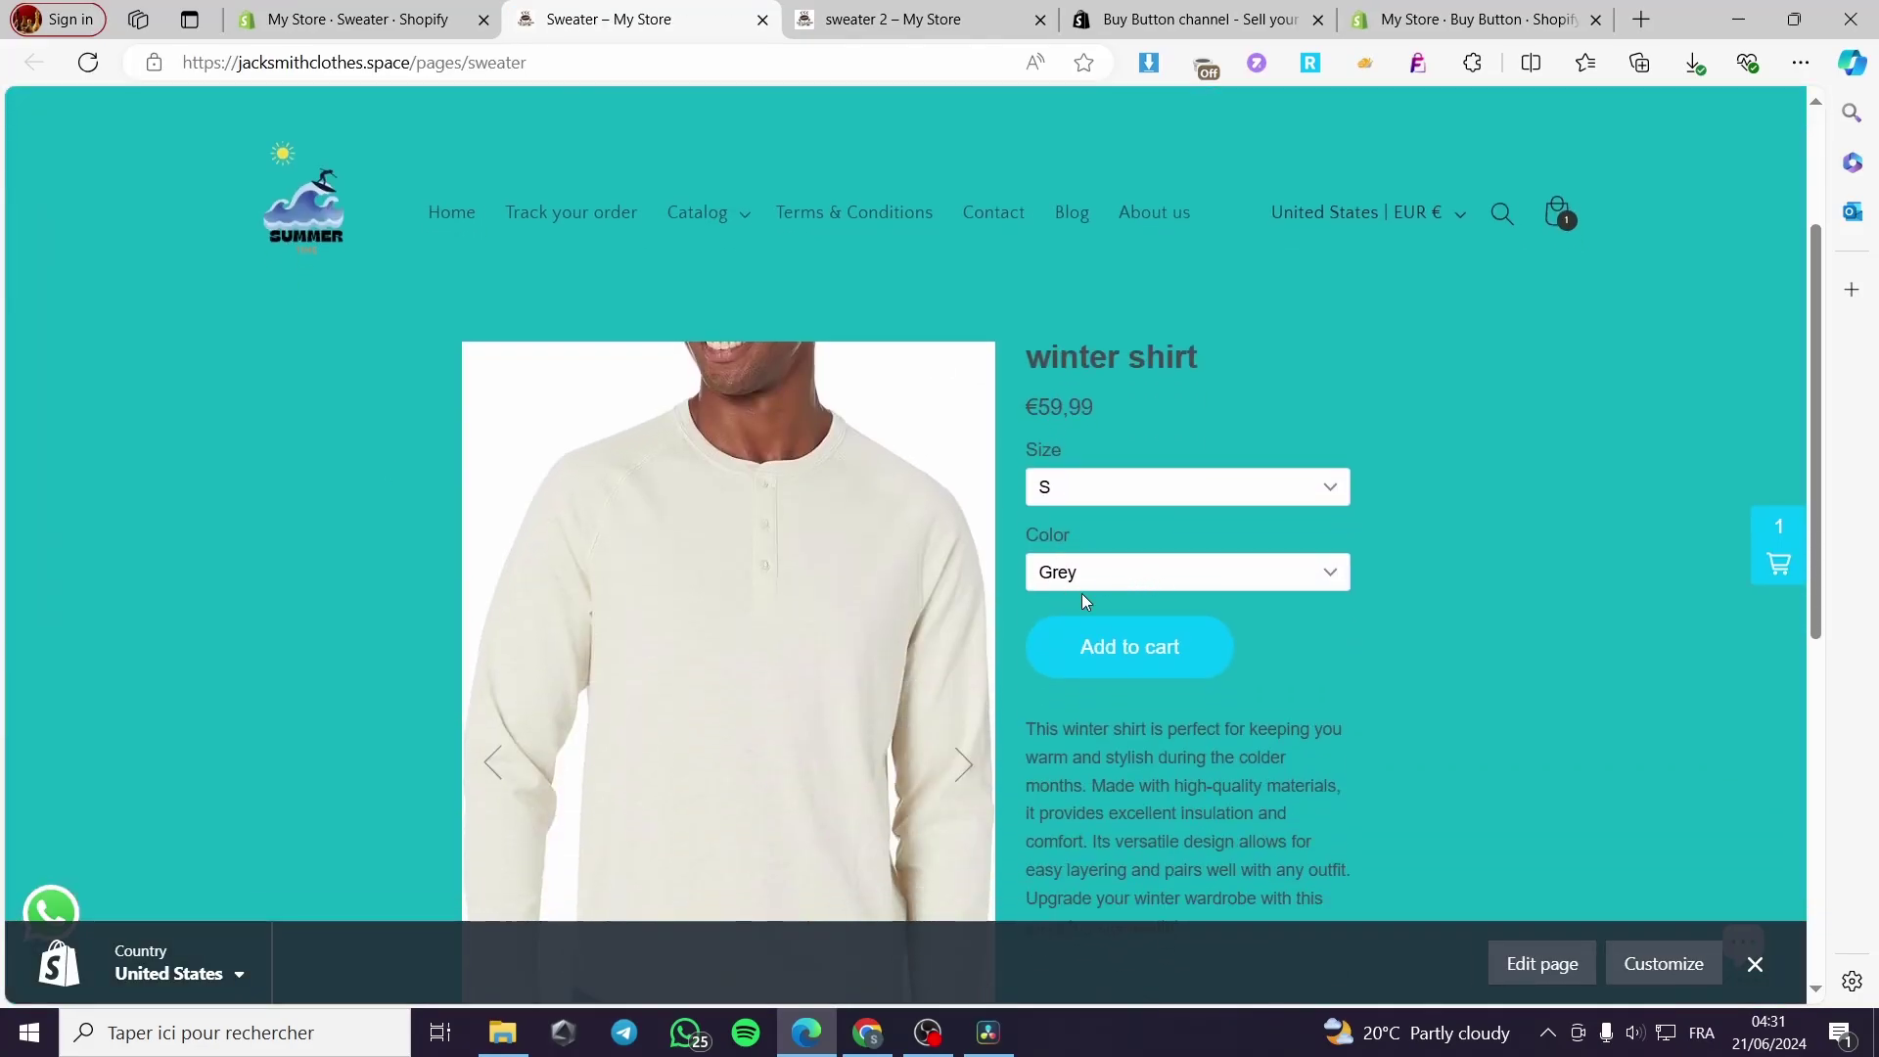
scroll(1141, 438, up, 2)
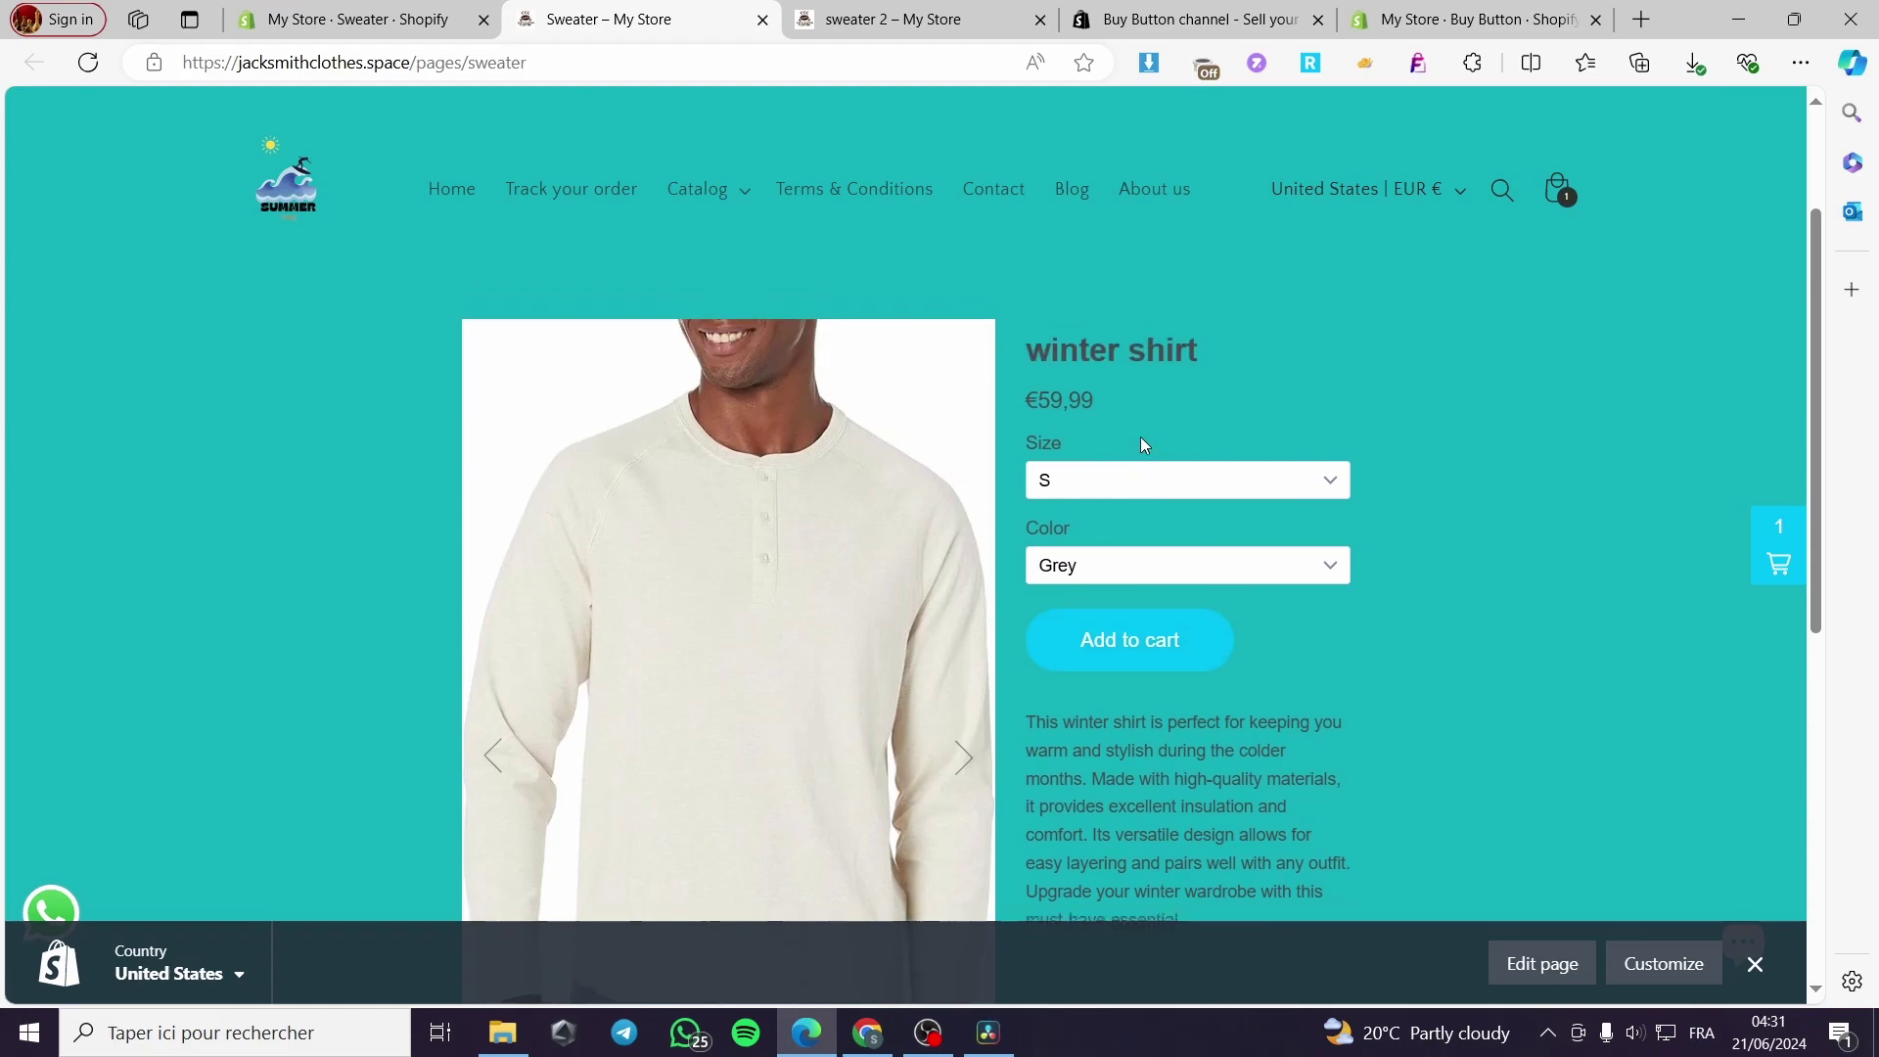
scroll(1194, 694, down, 2)
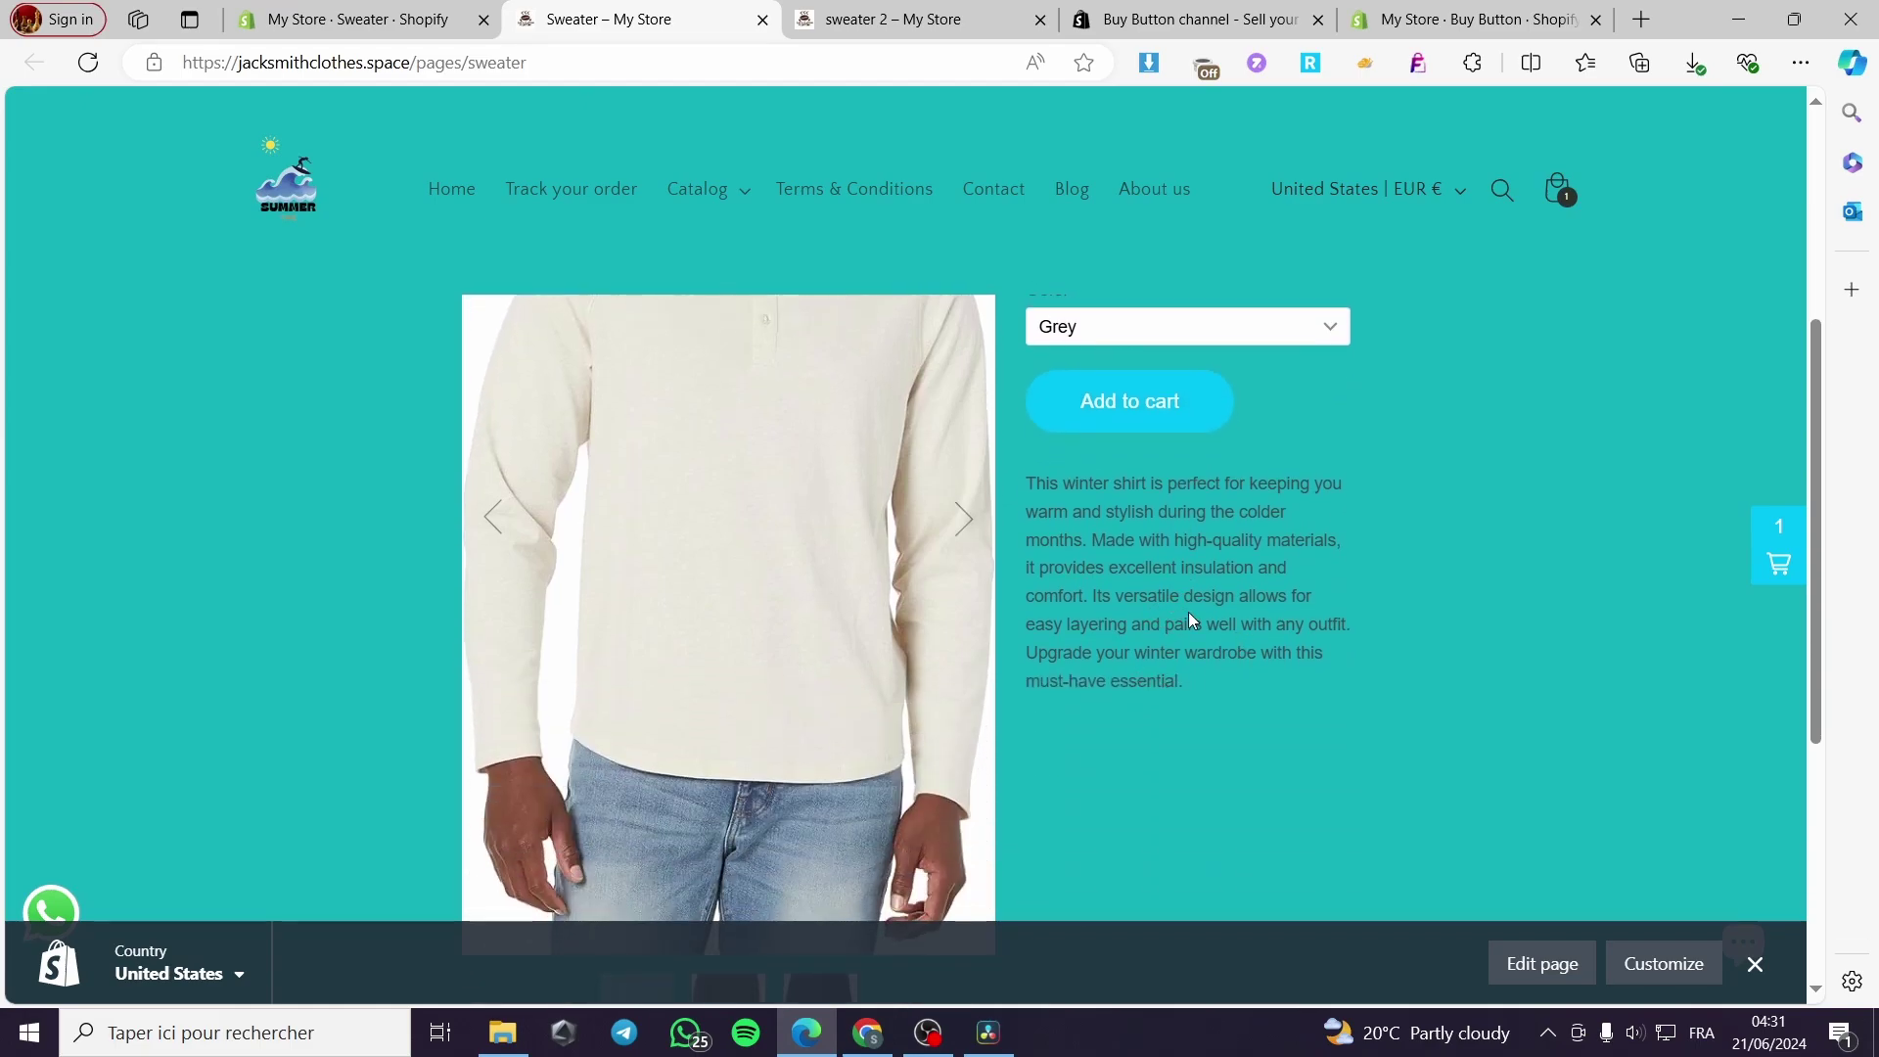